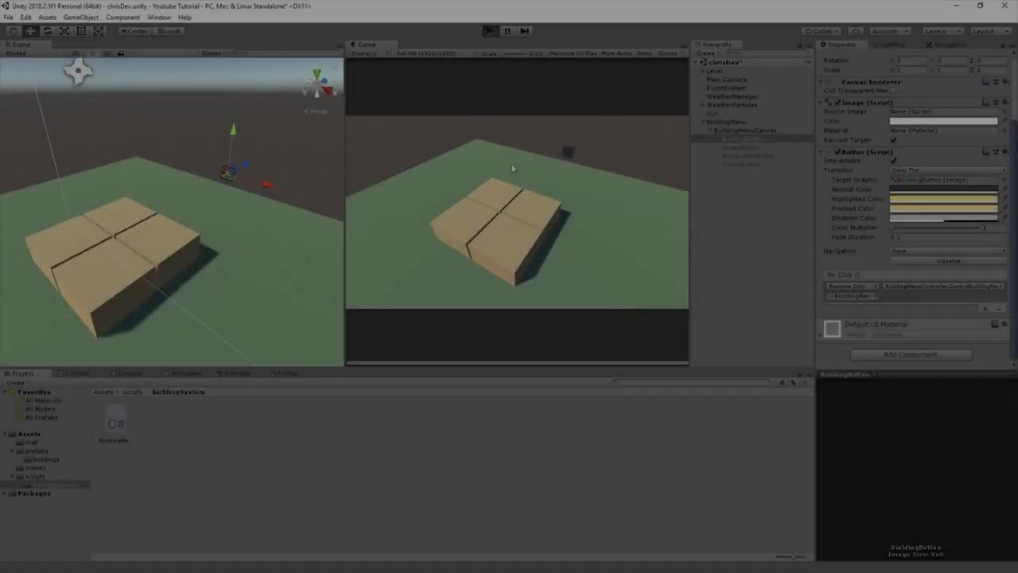
- Run the game and open and close the building menu several times with the yellow button
{"action": "key", "text": "ctrl+p"}
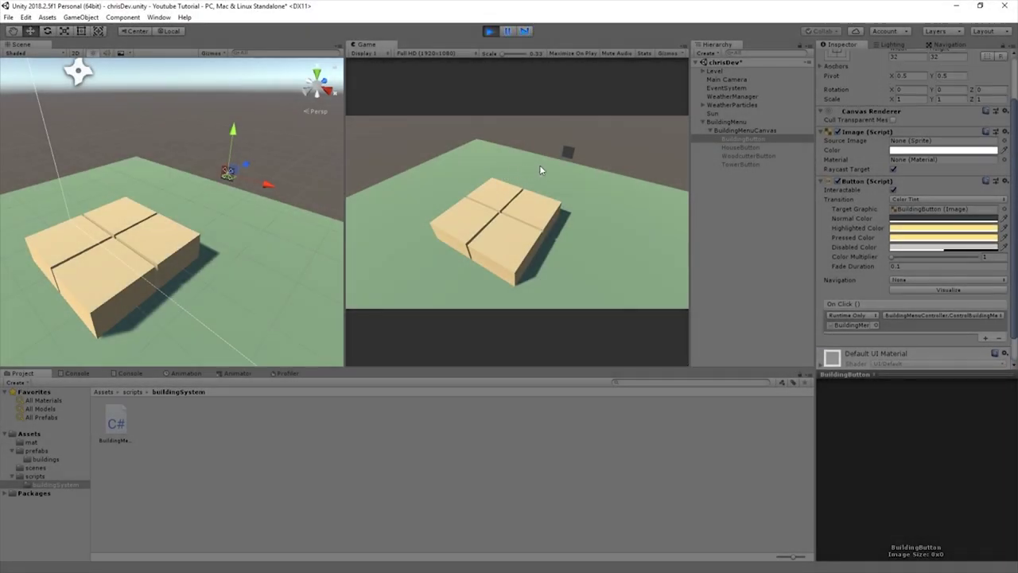
{"action": "left_click", "coordinate": [568, 153]}
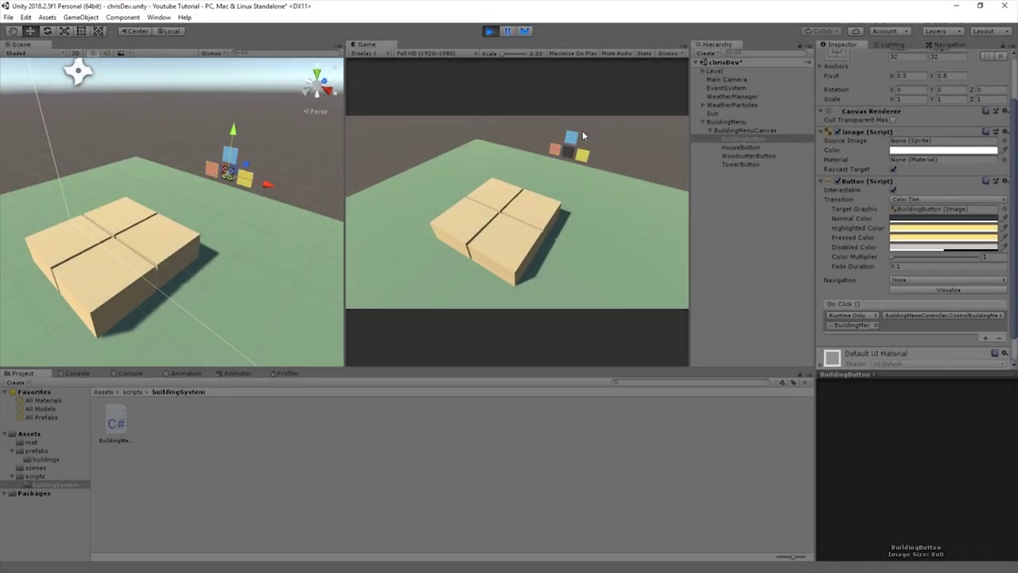
{"action": "left_click", "coordinate": [567, 151]}
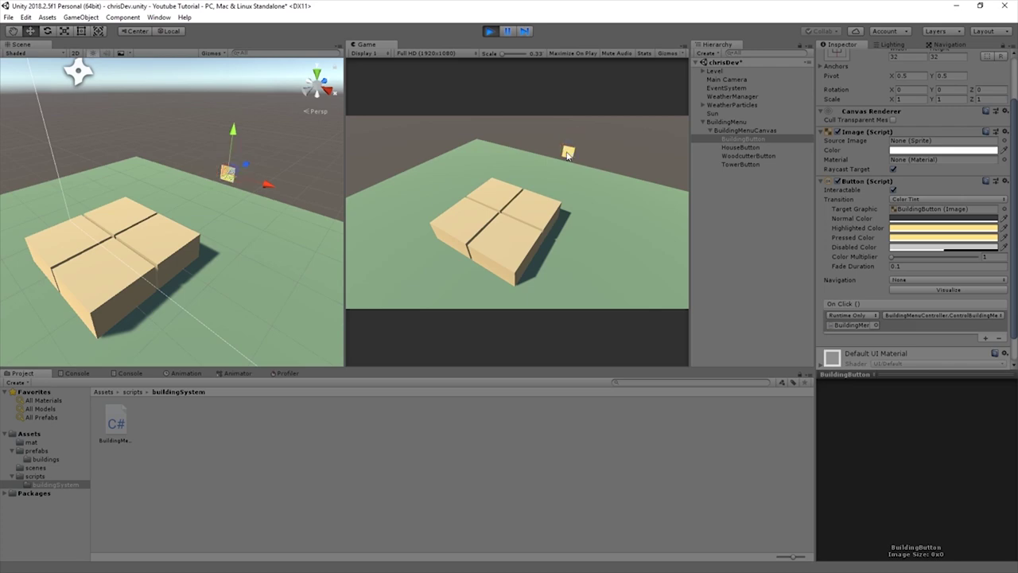
{"action": "left_click", "coordinate": [567, 154]}
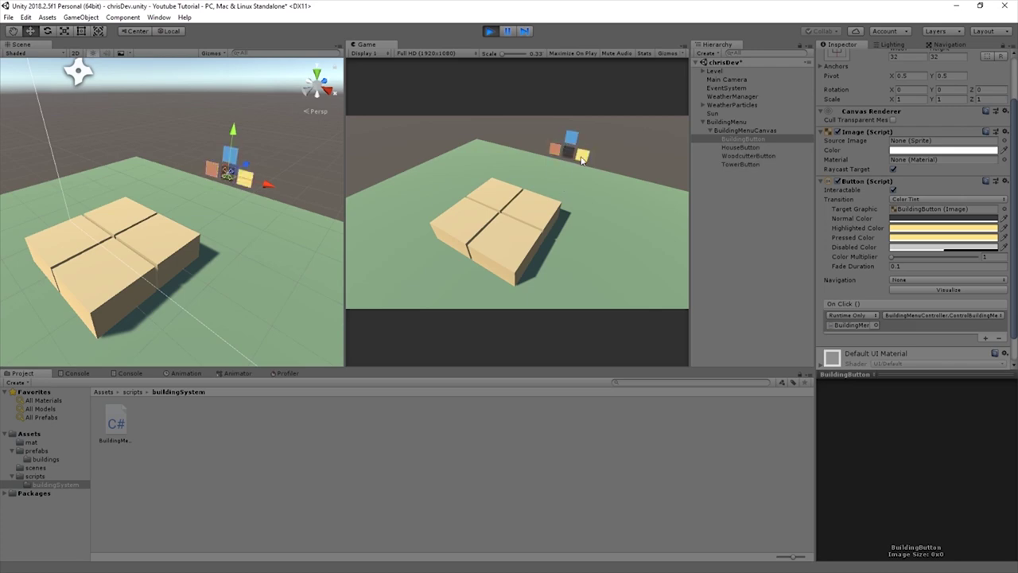
{"action": "left_click", "coordinate": [567, 156]}
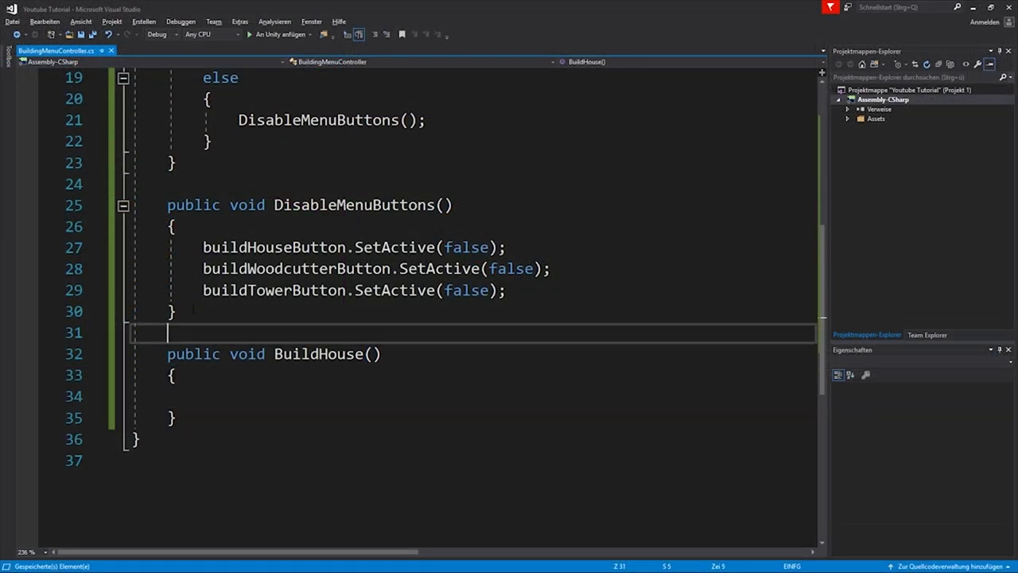
- Comment BuildHouse with '// Diese Funktion führen wir über die UI aus' and paste a copy below it
{"action": "key", "text": "Return"}
{"action": "type", "text": "// Diese Funktion führen wir über die UI au"}
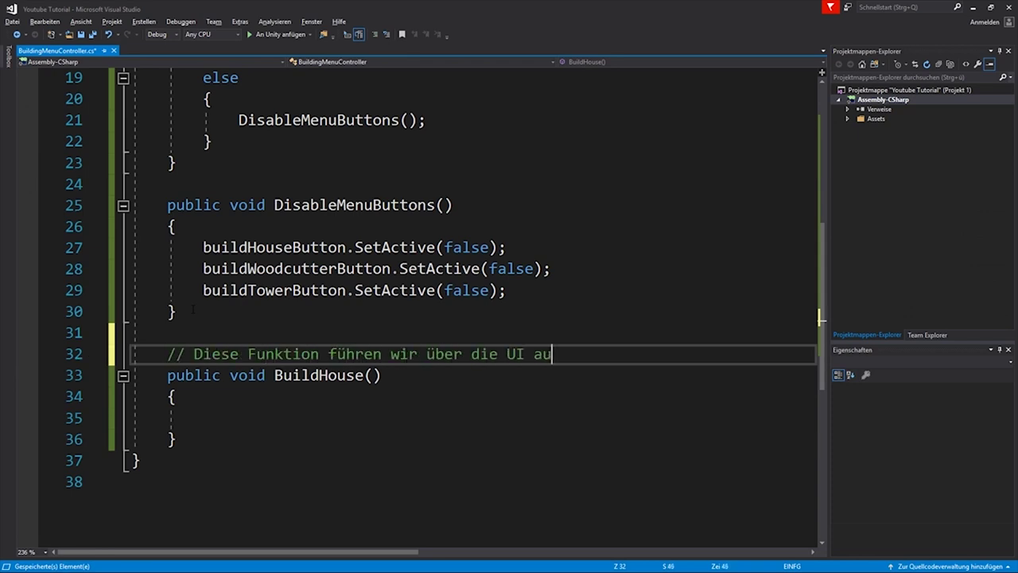
{"action": "type", "text": "s"}
{"action": "scroll", "coordinate": [469, 302], "scroll_direction": "down", "scroll_amount": 2}
{"action": "left_click_drag", "start_coordinate": [178, 311], "coordinate": [167, 226]}
{"action": "key", "text": "ctrl+c"}
{"action": "left_click", "coordinate": [177, 311]}
{"action": "key", "text": "Return"}
{"action": "key", "text": "Return"}
{"action": "key", "text": "ctrl+v"}
- Rename the copy to BuildWoodcutter and paste a third method stub ready for renaming
{"action": "double_click", "coordinate": [340, 373]}
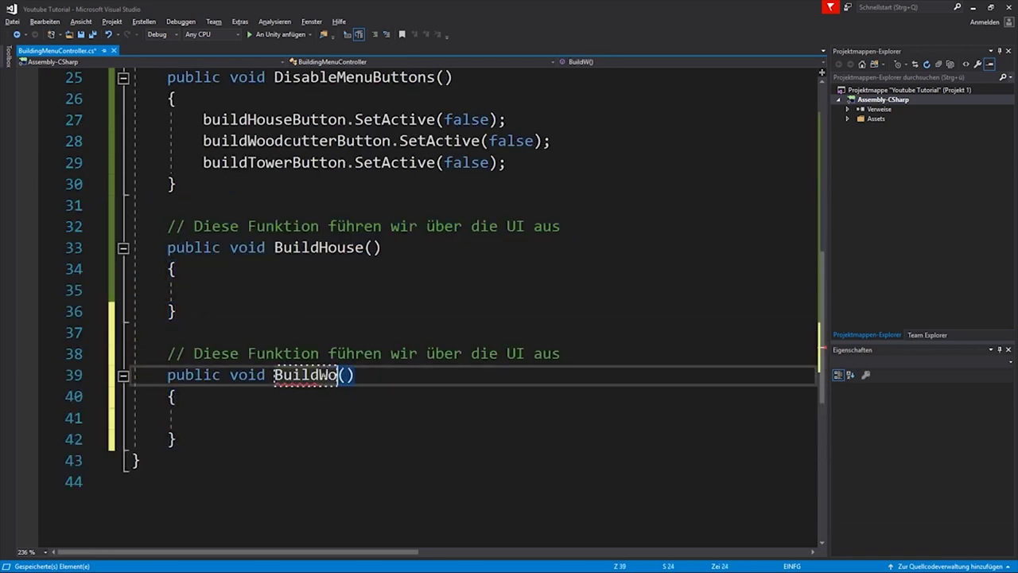
{"action": "type", "text": "BuildWoodcutter"}
{"action": "key", "text": "Return"}
{"action": "key", "text": "Return"}
{"action": "key", "text": "ctrl+v"}
{"action": "double_click", "coordinate": [318, 311]}
- Name the third stub BuildTower, then in the running game try building a tower on BuildingSlot_01
{"action": "type", "text": "BuildTower"}
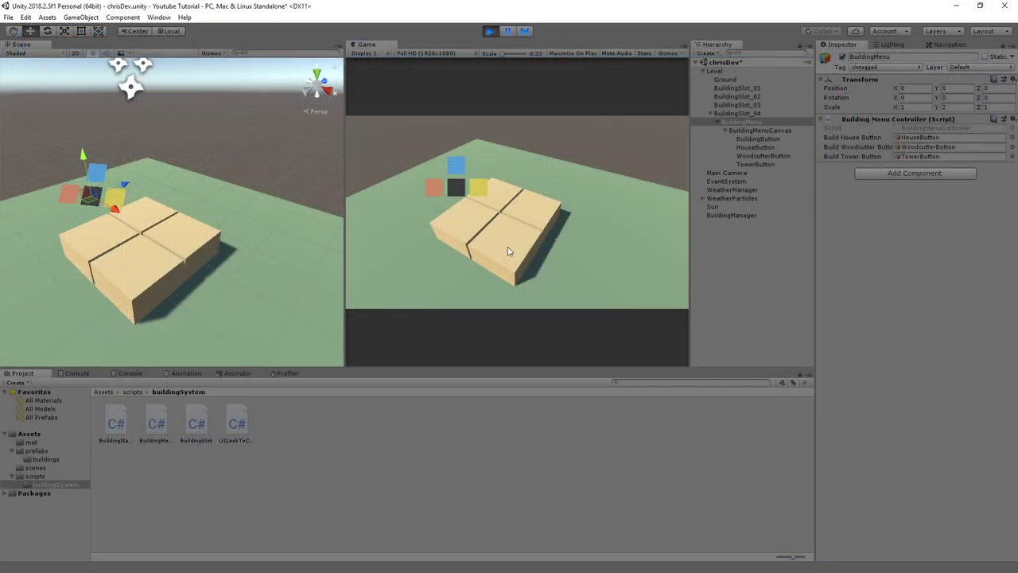
{"action": "left_click", "coordinate": [507, 247]}
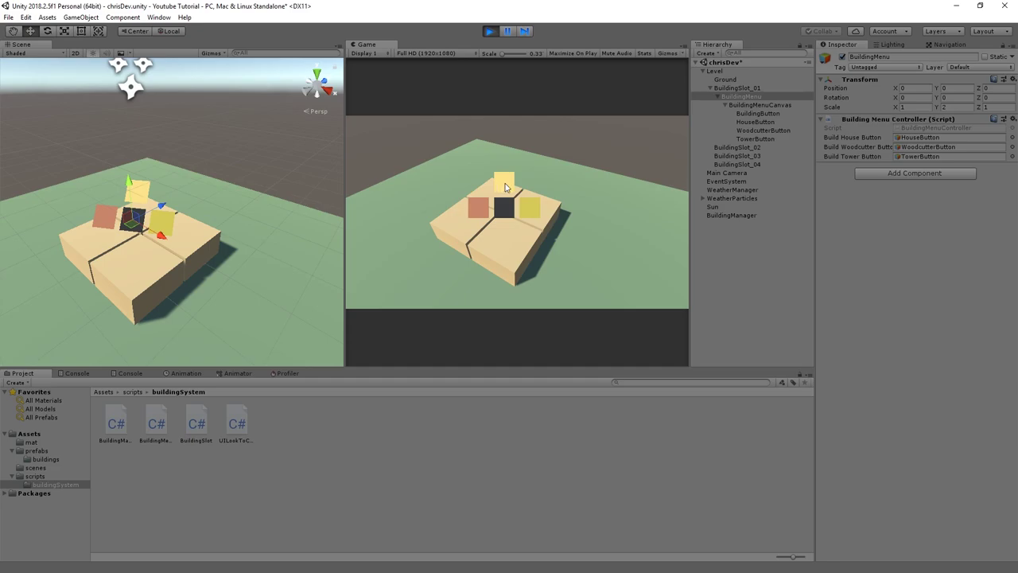
{"action": "left_click", "coordinate": [504, 186]}
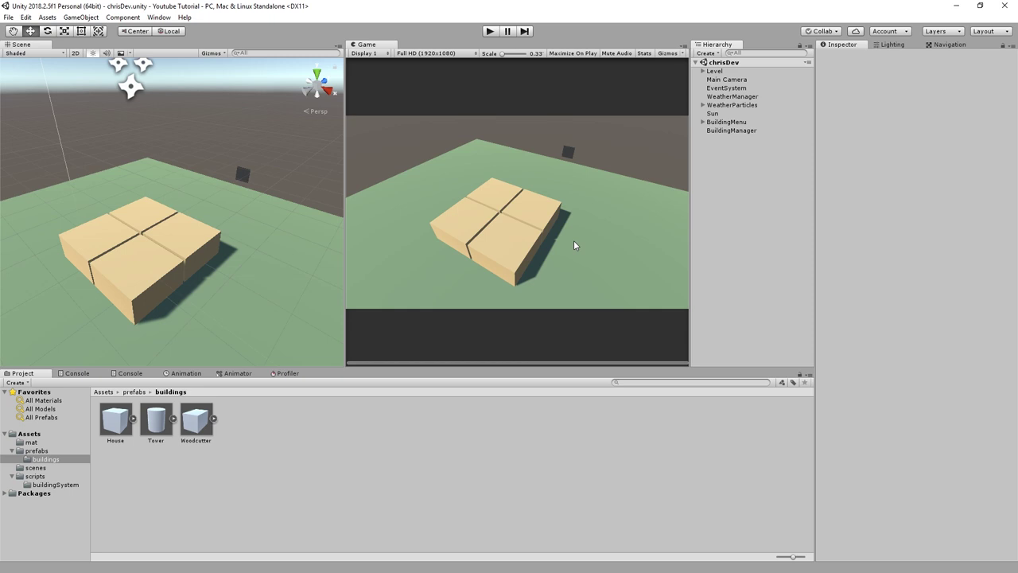
- Inspect BuildingManager, BuildingMenu, its canvas and the House, Woodcutter and Tower buttons
{"action": "left_click", "coordinate": [732, 132]}
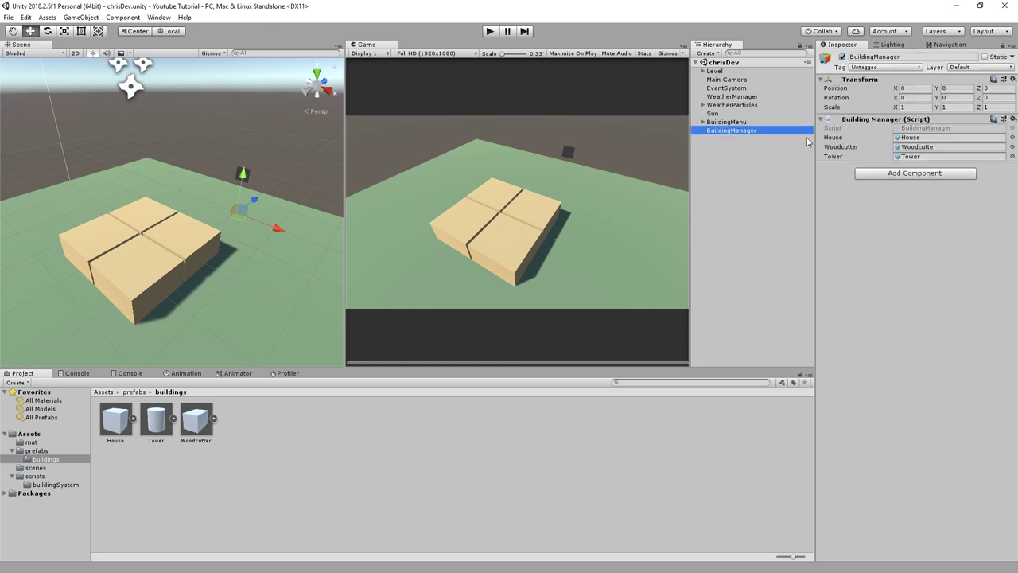
{"action": "left_click", "coordinate": [737, 123]}
{"action": "left_click", "coordinate": [702, 121]}
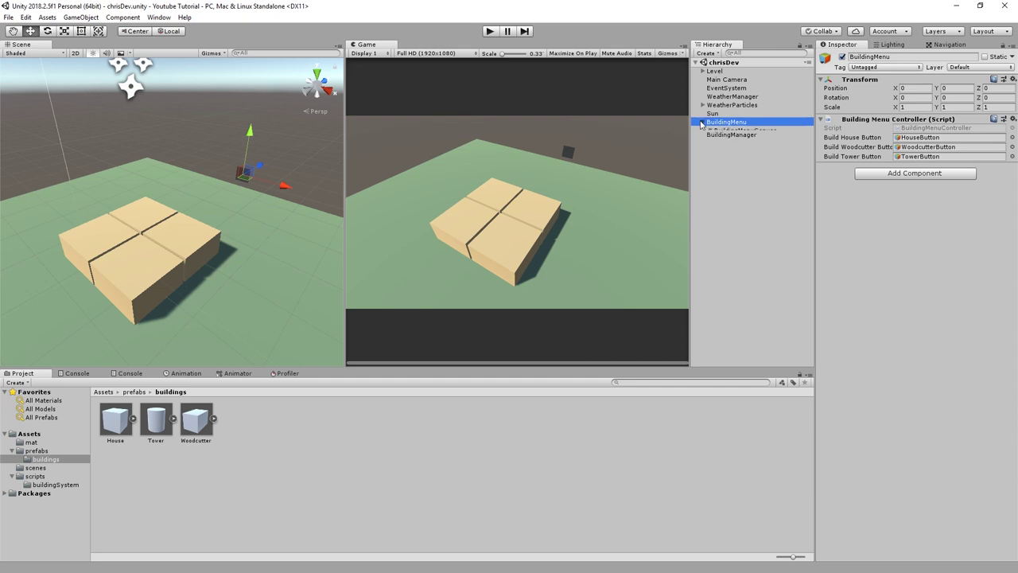
{"action": "left_click", "coordinate": [747, 132]}
{"action": "left_click", "coordinate": [747, 148]}
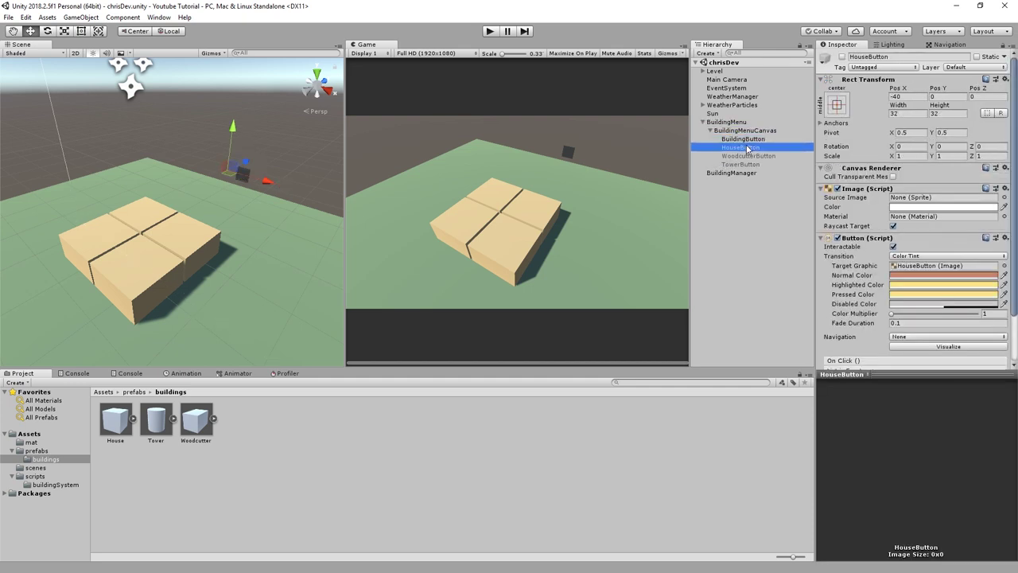
{"action": "left_click", "coordinate": [747, 157]}
{"action": "left_click", "coordinate": [747, 164]}
{"action": "left_click", "coordinate": [752, 149]}
- Select BuildingSlot_01 under Level and open its BuildingSlot script in Visual Studio
{"action": "left_click", "coordinate": [712, 121]}
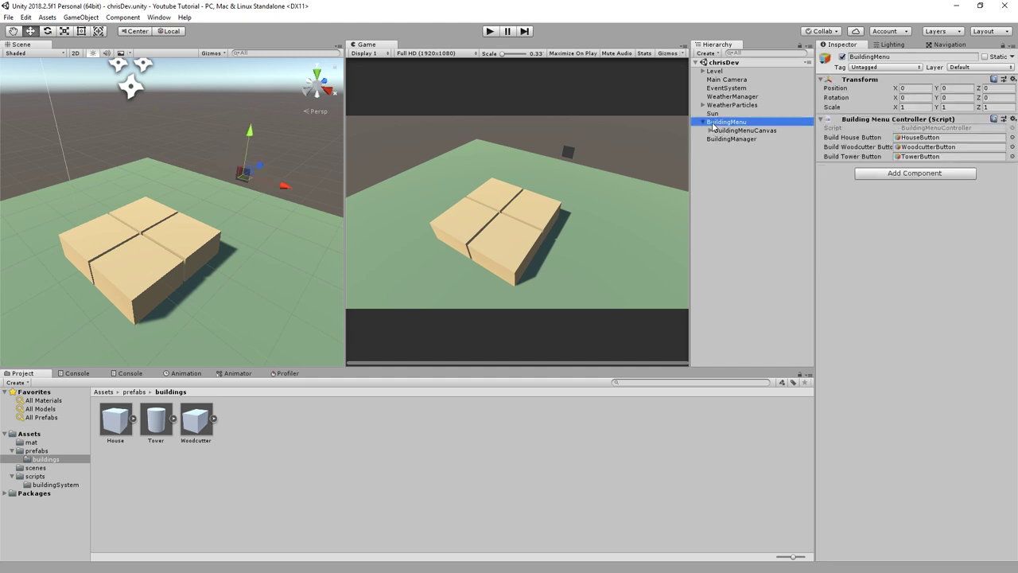
{"action": "left_click", "coordinate": [703, 122]}
{"action": "left_click", "coordinate": [703, 72]}
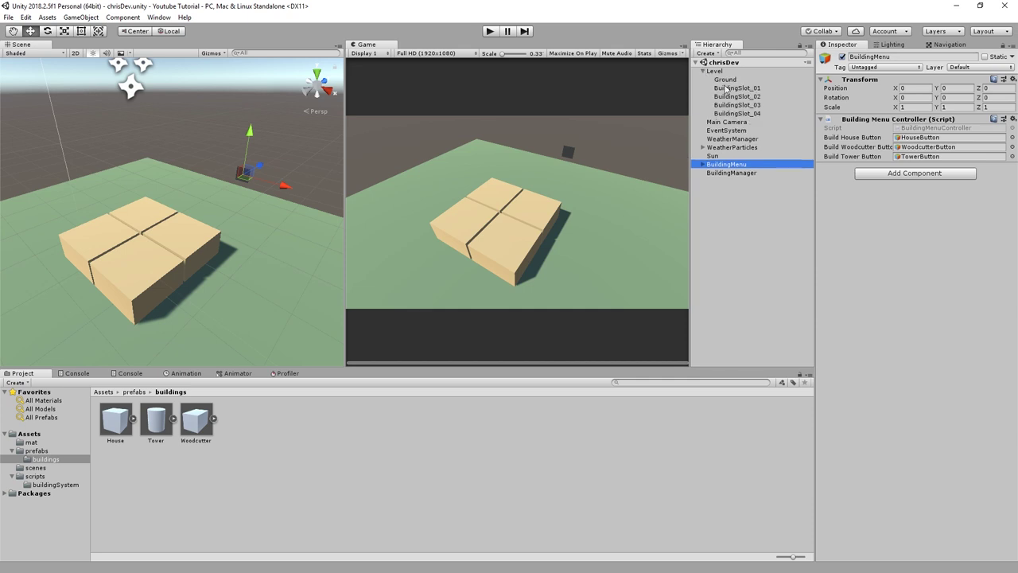
{"action": "left_click", "coordinate": [737, 87]}
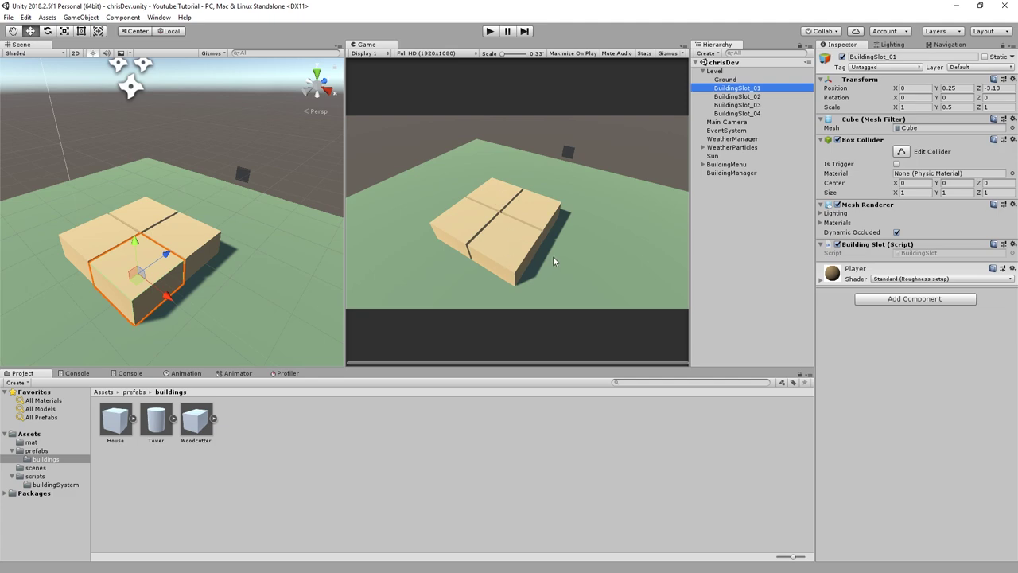
{"action": "double_click", "coordinate": [928, 255]}
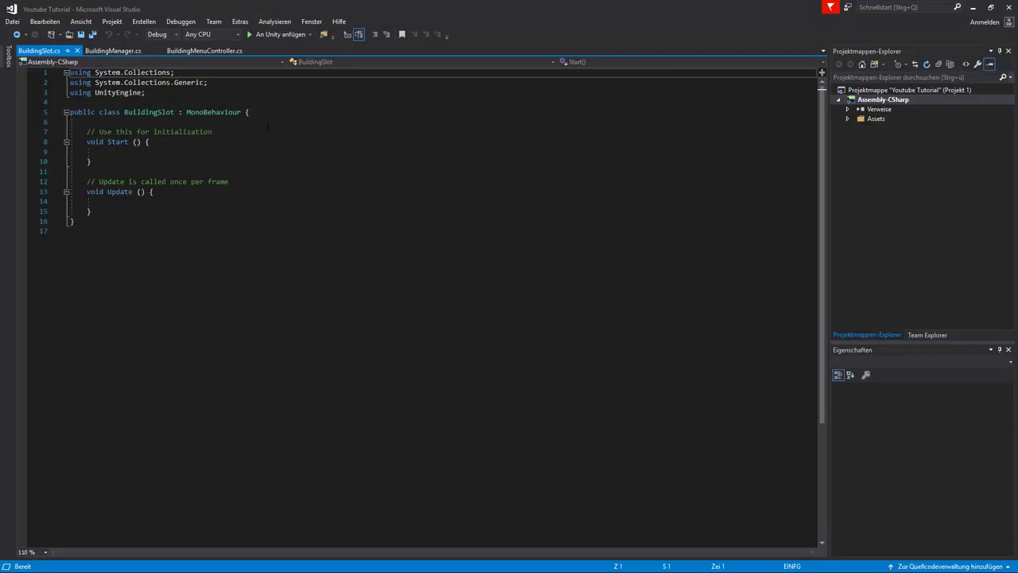
- Delete the default Start and Update methods from BuildingSlot and save
{"action": "scroll", "coordinate": [422, 302], "scroll_direction": "up", "scroll_amount": 6, "text": "ctrl"}
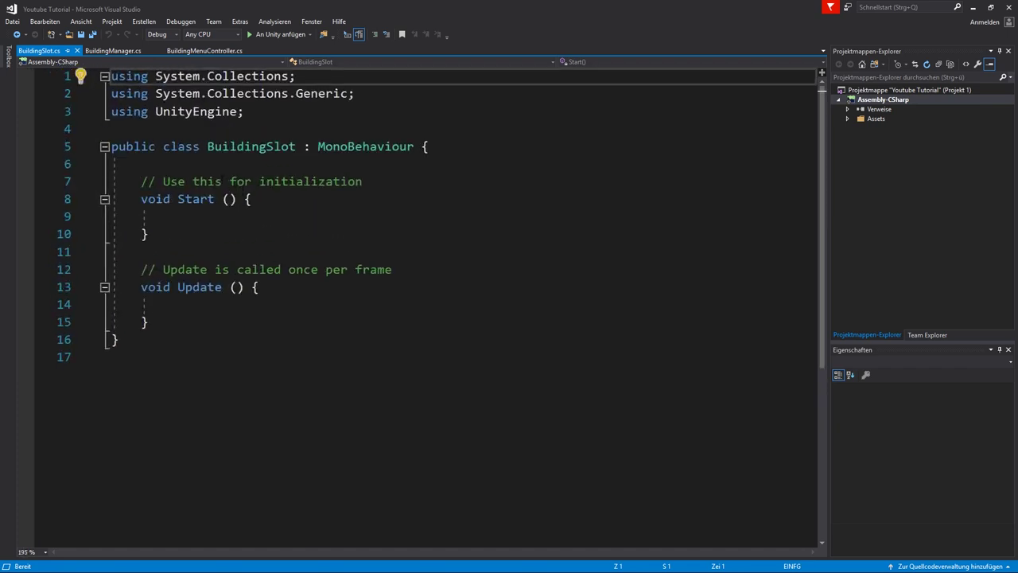
{"action": "scroll", "coordinate": [421, 303], "scroll_direction": "up", "scroll_amount": 1, "text": "ctrl"}
{"action": "left_click", "coordinate": [464, 155]}
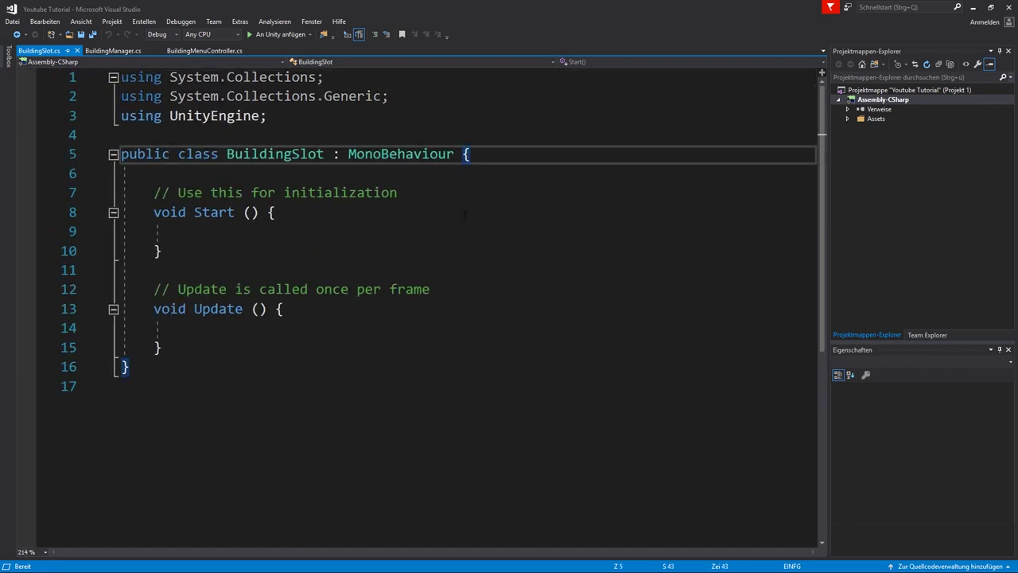
{"action": "key", "text": "Return"}
{"action": "left_click_drag", "start_coordinate": [170, 363], "coordinate": [154, 192]}
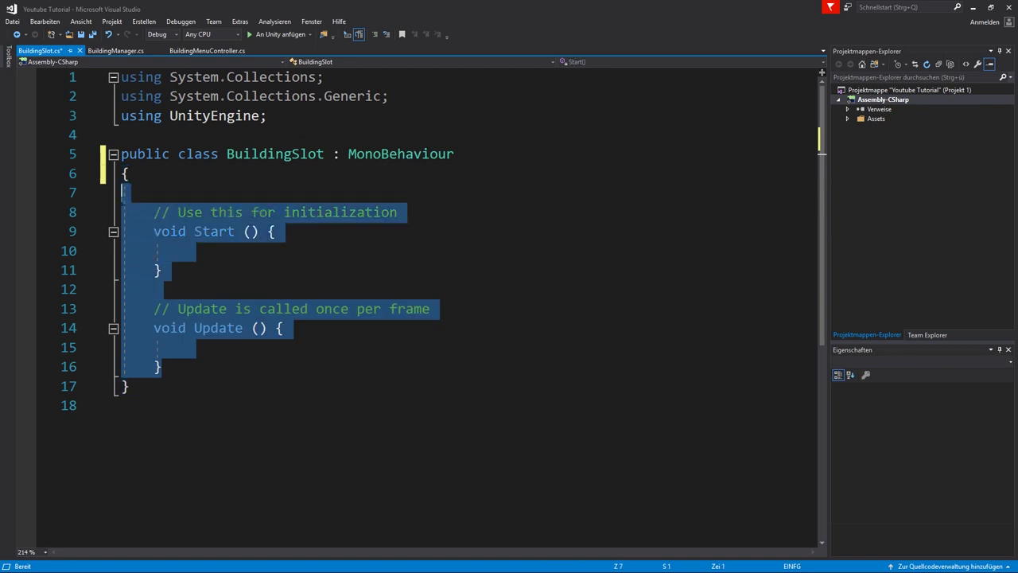
{"action": "key", "text": "Delete"}
{"action": "key", "text": "ctrl+s"}
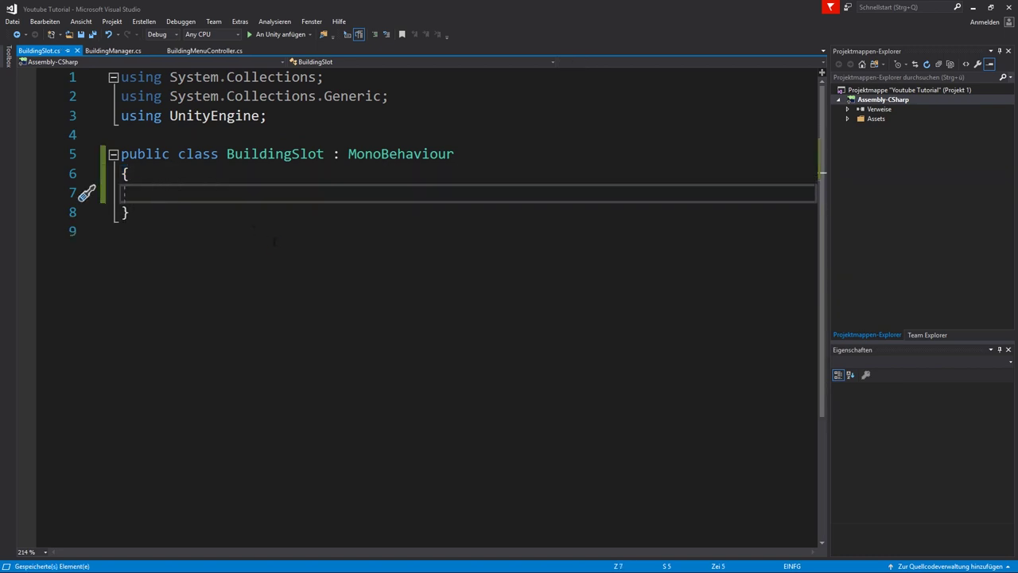
- Declare public bool slotIsFree and public GameObject currentBuilding, saving, then begin a private field
{"action": "type", "text": "public boo"}
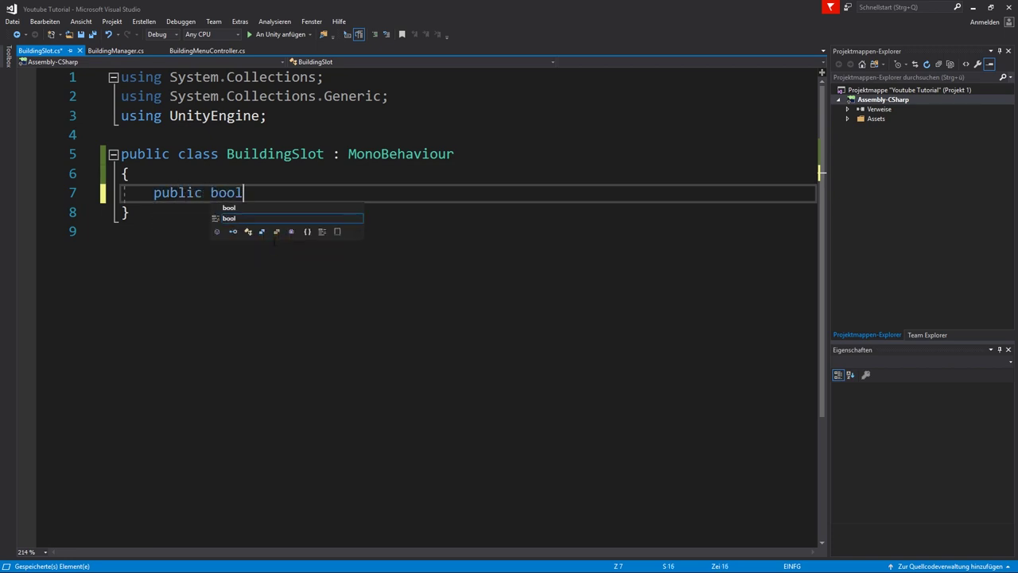
{"action": "type", "text": "l slot"}
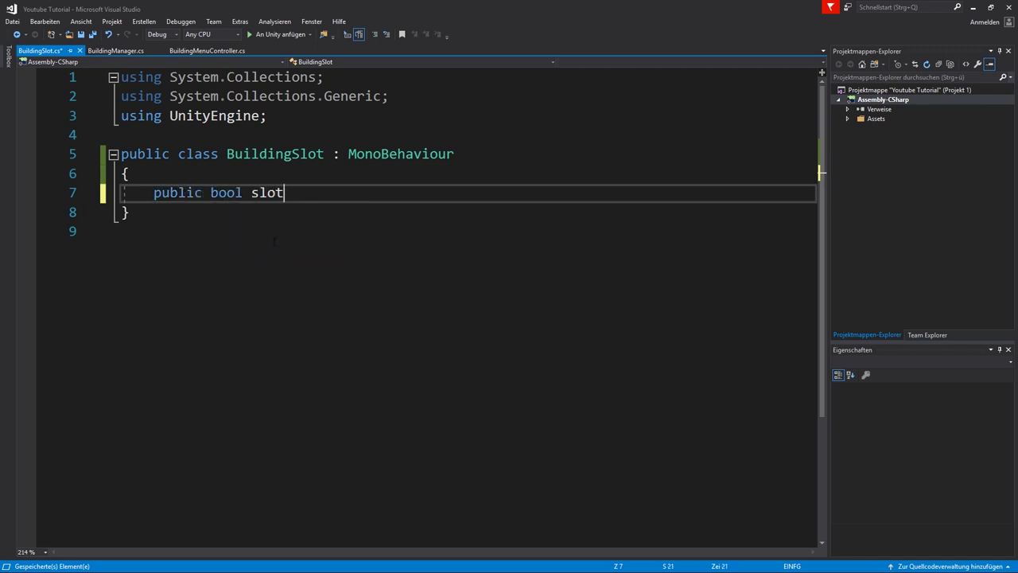
{"action": "type", "text": "IsFree;"}
{"action": "key", "text": "ctrl+s"}
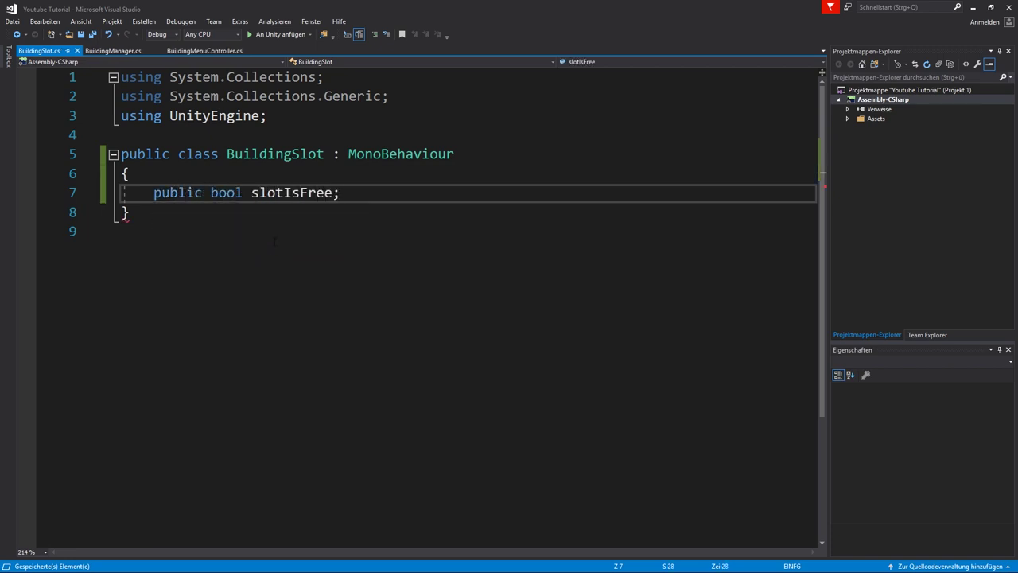
{"action": "key", "text": "Return"}
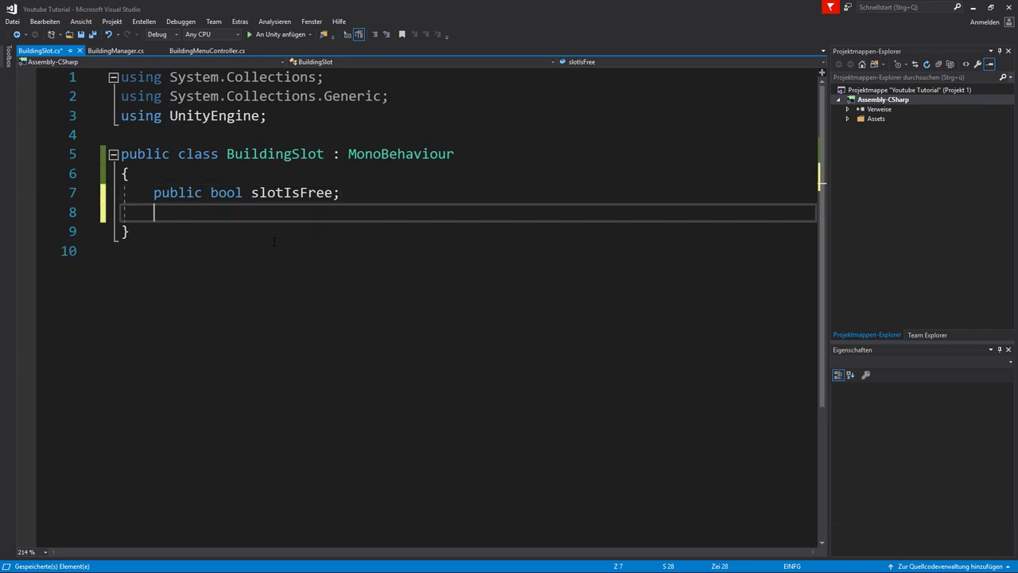
{"action": "type", "text": "pu"}
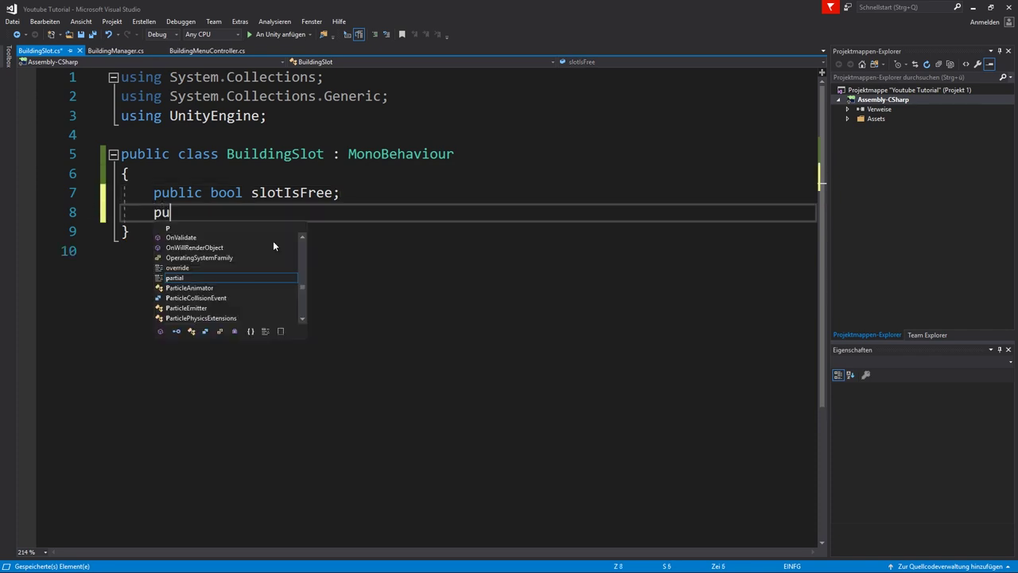
{"action": "type", "text": "blic GameObject "}
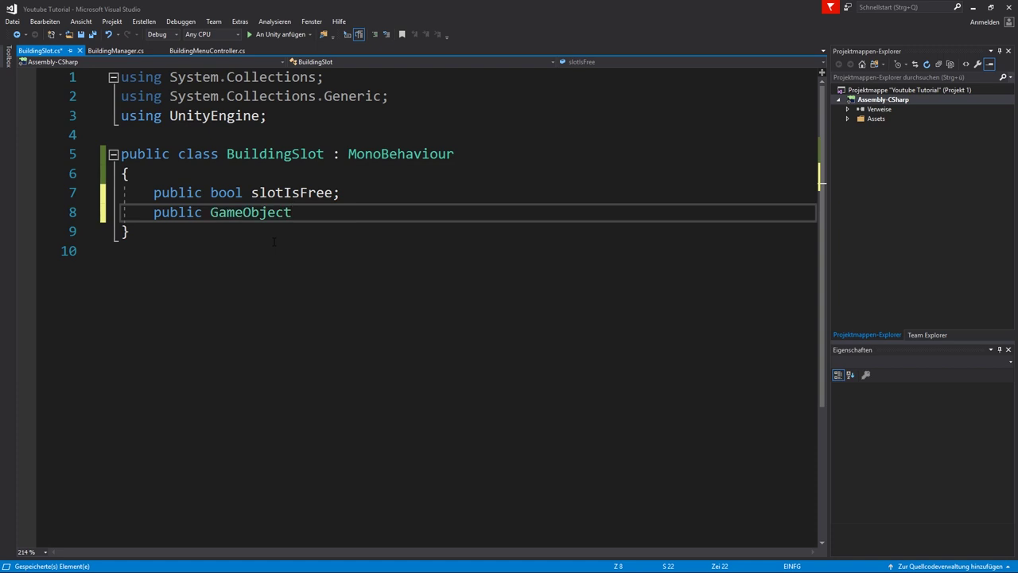
{"action": "type", "text": "currentBuildin"}
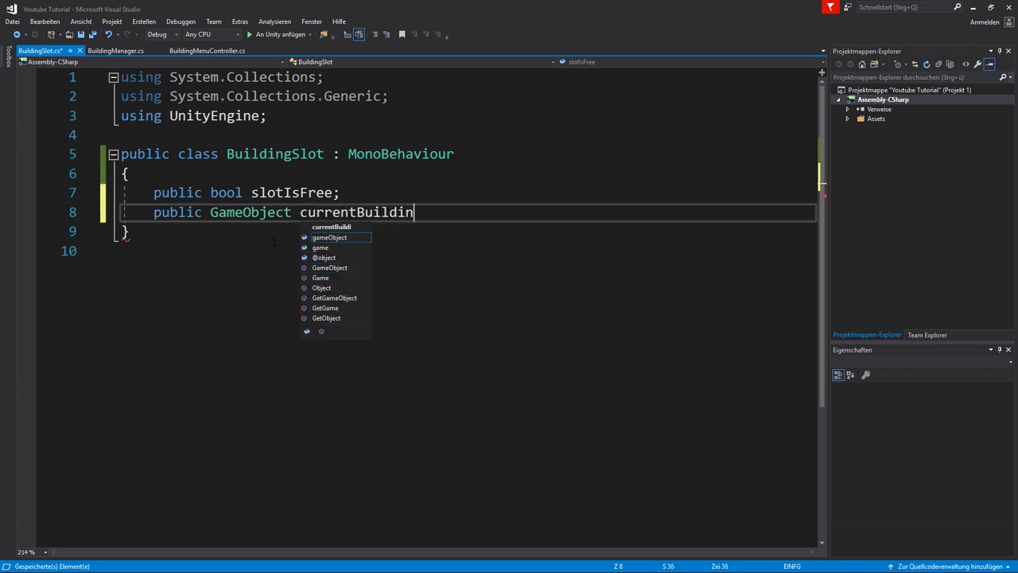
{"action": "type", "text": "g;"}
{"action": "key", "text": "ctrl+s"}
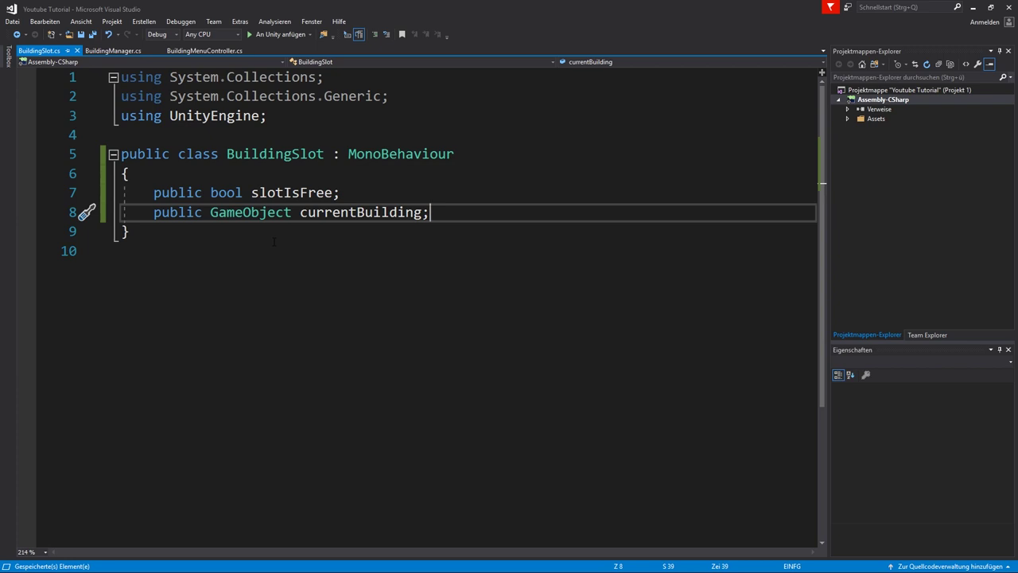
{"action": "key", "text": "Return"}
{"action": "key", "text": "Return"}
{"action": "type", "text": "private"}
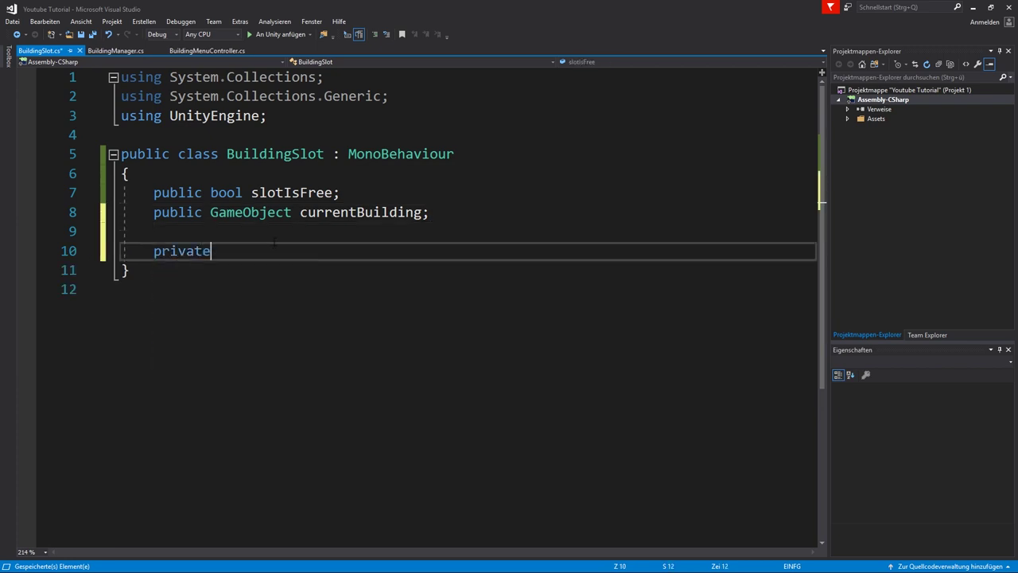
{"action": "type", "text": " Buildingmen"}
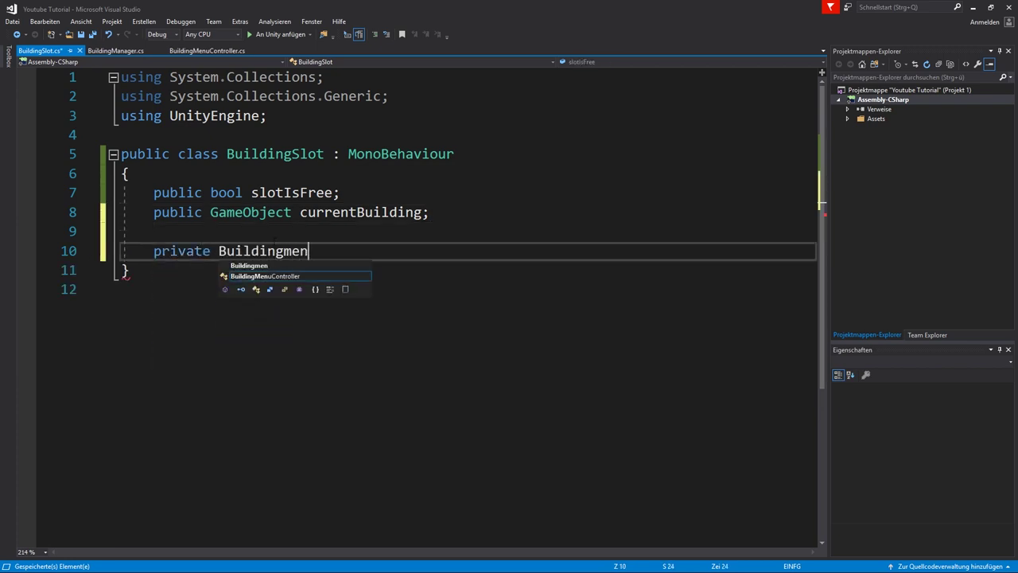
- Complete the field as private BuildingMenuController buildingMenu;
{"action": "key", "text": "Tab"}
{"action": "type", "text": "bu"}
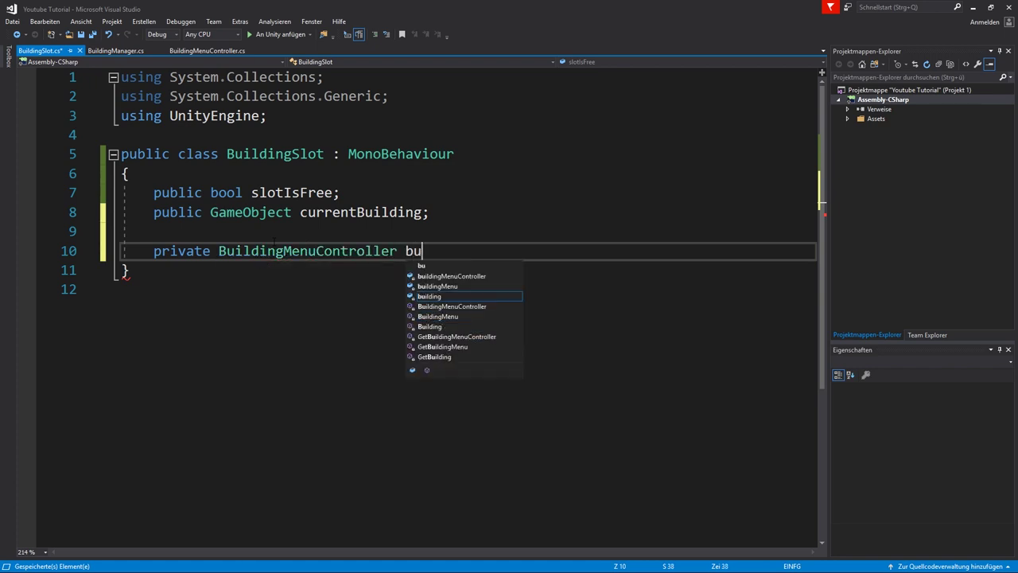
{"action": "type", "text": "ildingMenu;"}
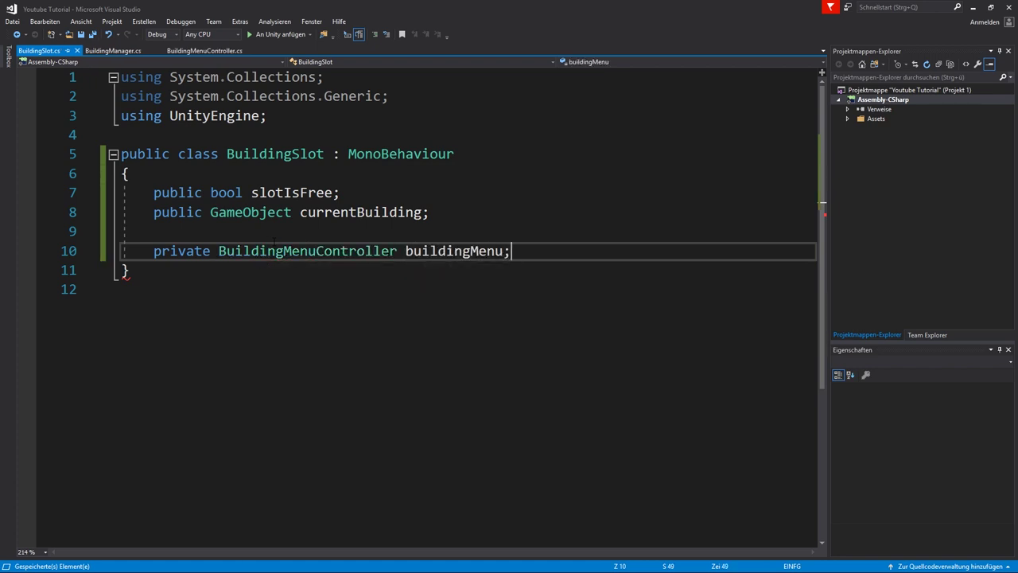
{"action": "scroll", "coordinate": [274, 241], "scroll_direction": "down", "scroll_amount": 2}
{"action": "scroll", "coordinate": [444, 232], "scroll_direction": "up", "scroll_amount": 2}
- Add a private Start() method that sets slotIsFree to true
{"action": "key", "text": "Return"}
{"action": "key", "text": "Return"}
{"action": "type", "text": "priva"}
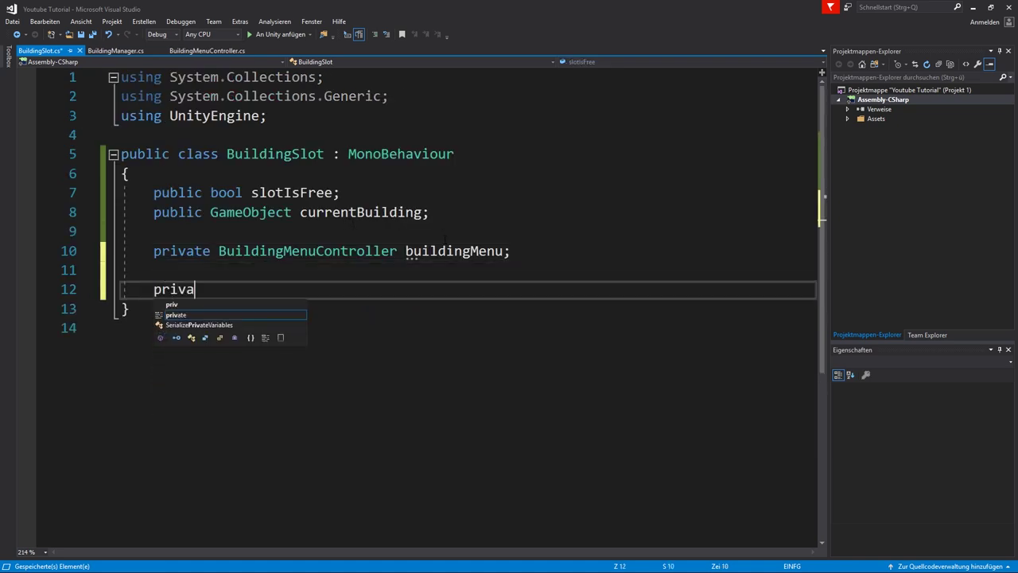
{"action": "type", "text": "te void Start("}
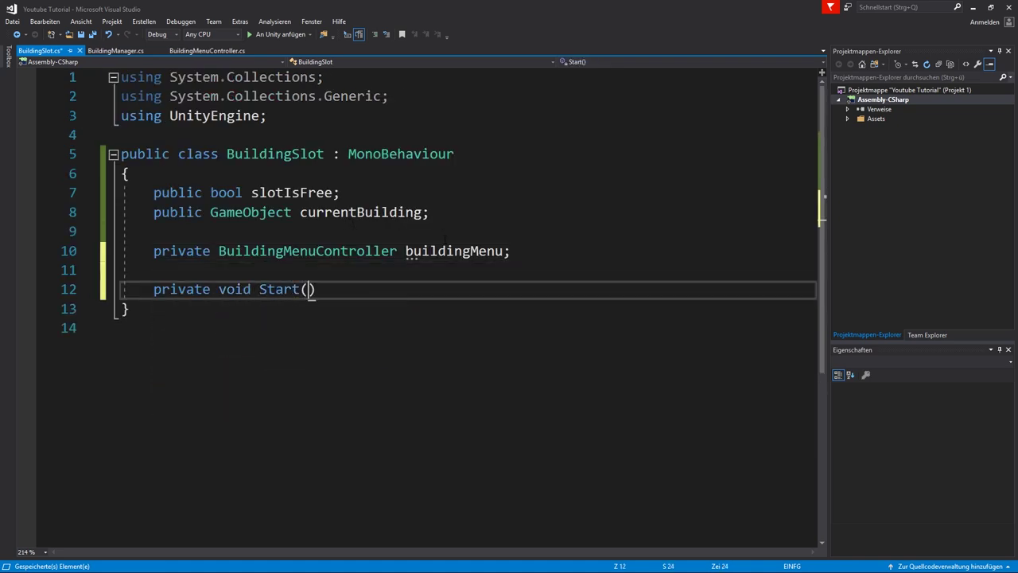
{"action": "type", "text": ")"}
{"action": "key", "text": "Return"}
{"action": "type", "text": "{"}
{"action": "key", "text": "Return"}
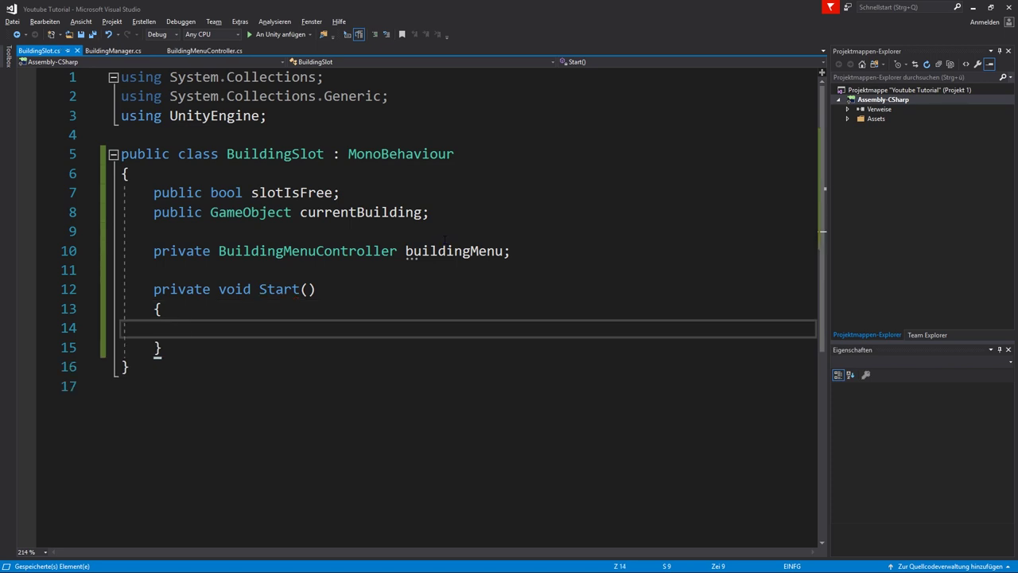
{"action": "type", "text": "slotIs"}
{"action": "key", "text": "Tab"}
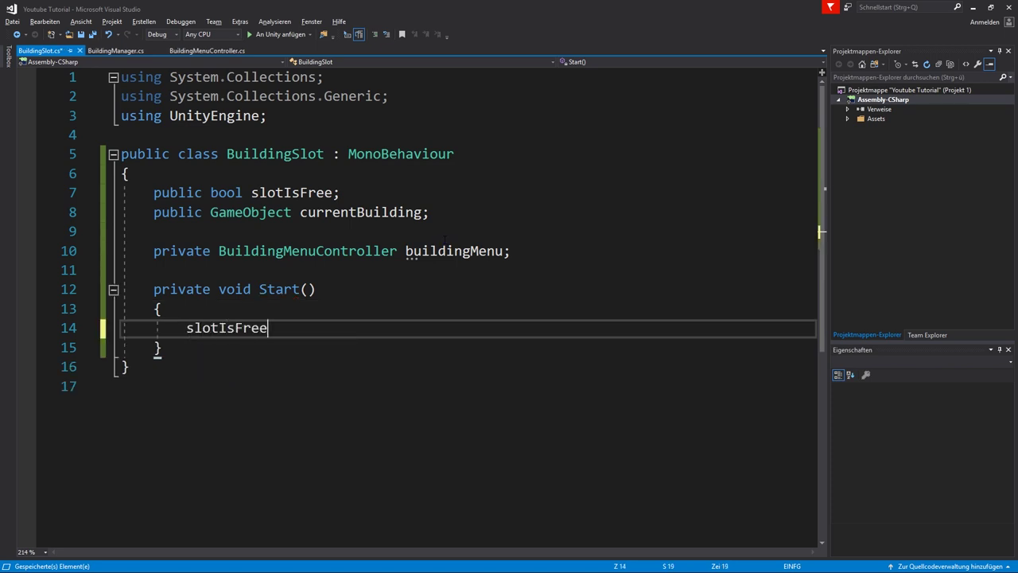
{"action": "type", "text": " = true;"}
- In Start, assign buildingMenu = FindObjectOfType<BuildingMenuController>() and save
{"action": "key", "text": "Return"}
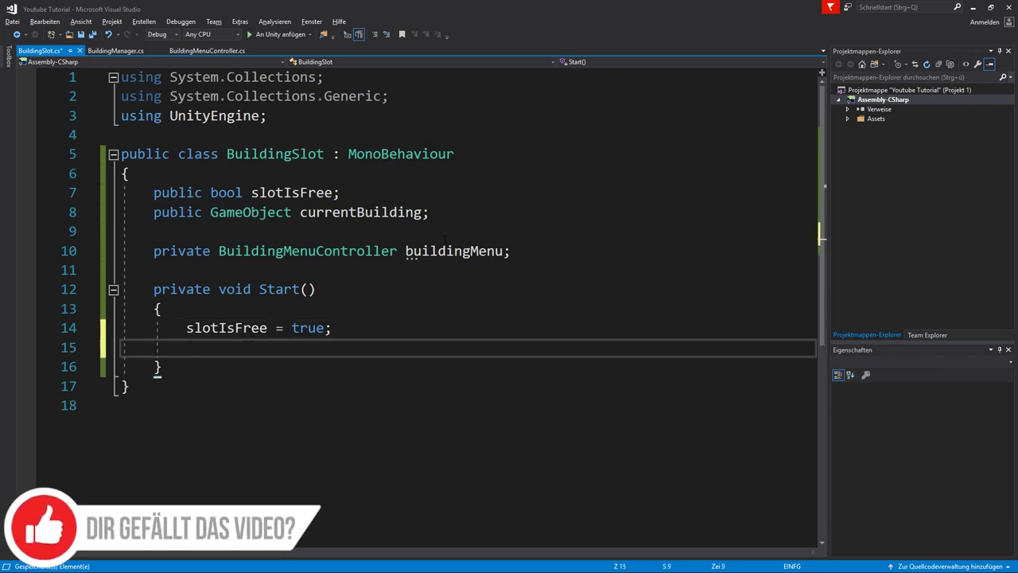
{"action": "type", "text": "buildingm"}
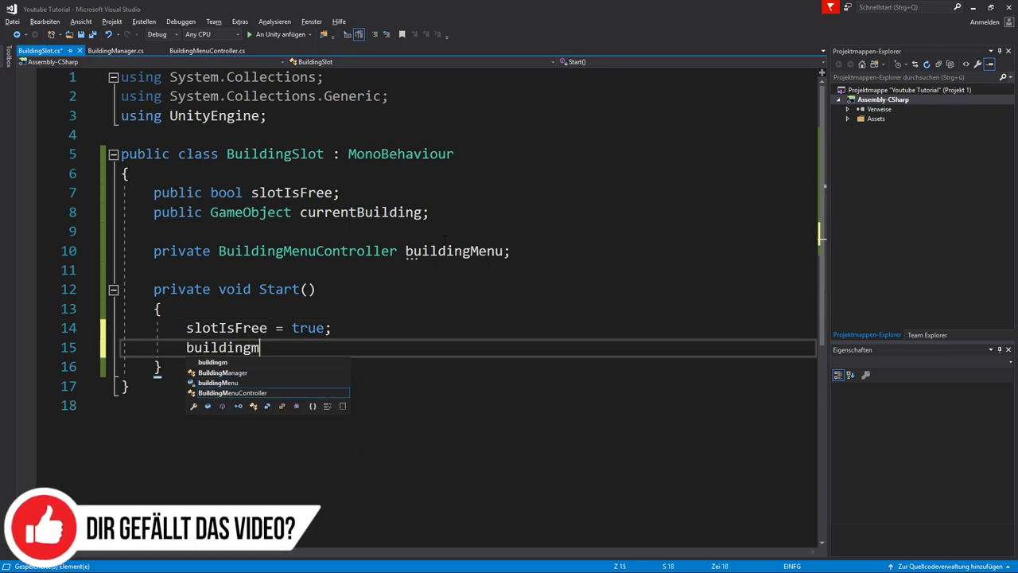
{"action": "key", "text": "Up"}
{"action": "key", "text": "Tab"}
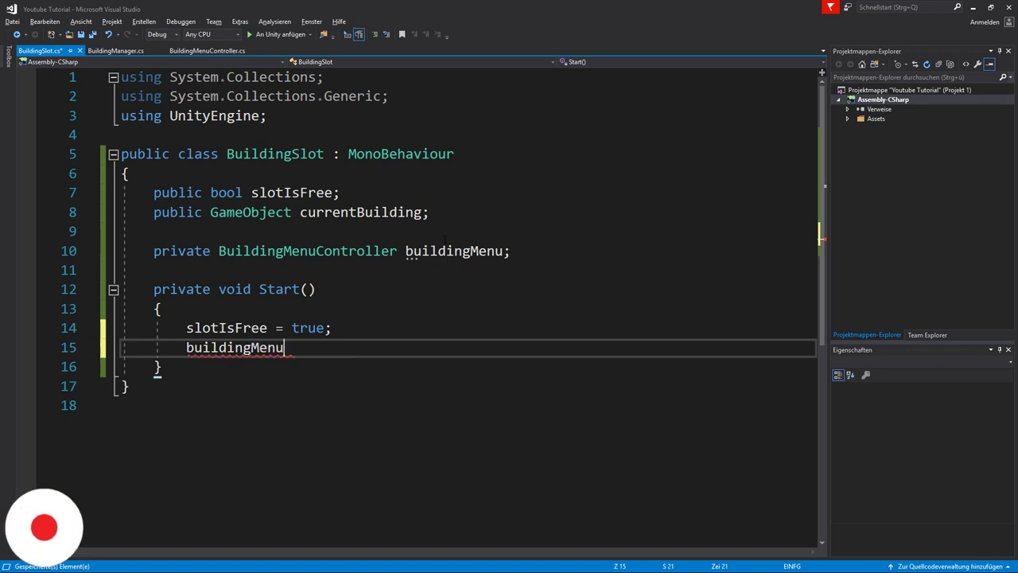
{"action": "type", "text": " = Findo"}
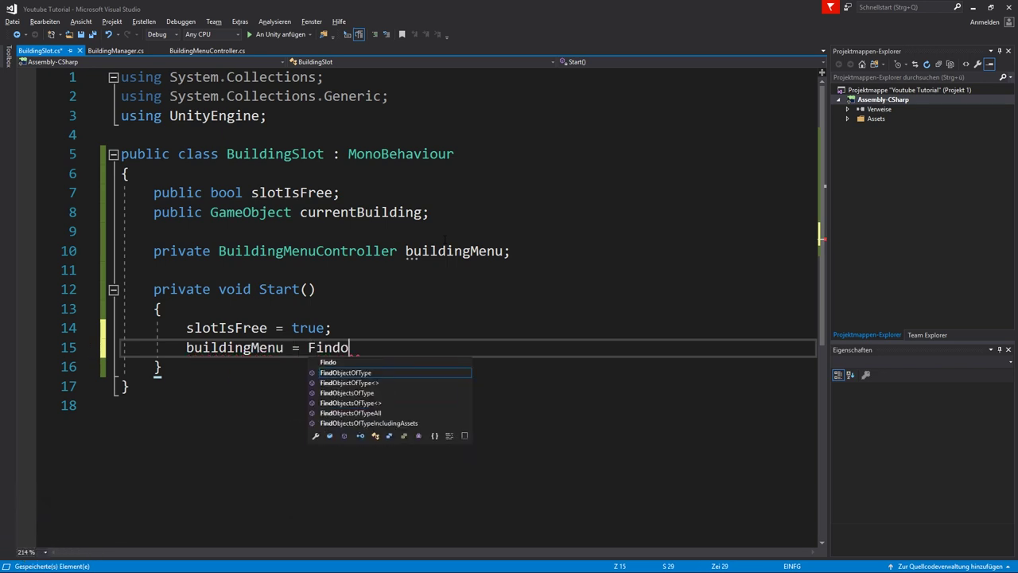
{"action": "type", "text": "b"}
{"action": "key", "text": "Tab"}
{"action": "type", "text": "<"}
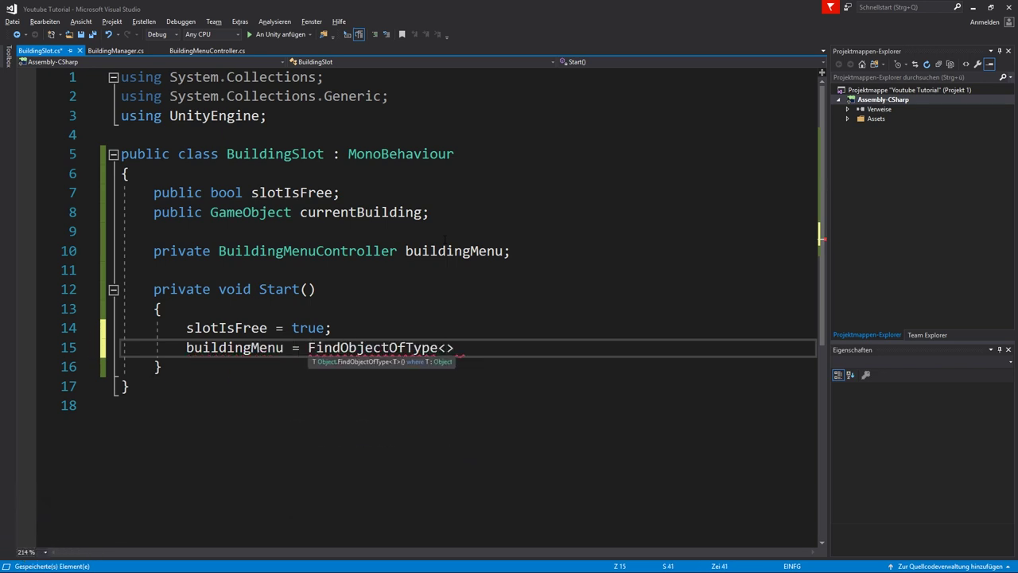
{"action": "type", "text": "Buildign"}
{"action": "key", "text": "BackSpace"}
{"action": "key", "text": "BackSpace"}
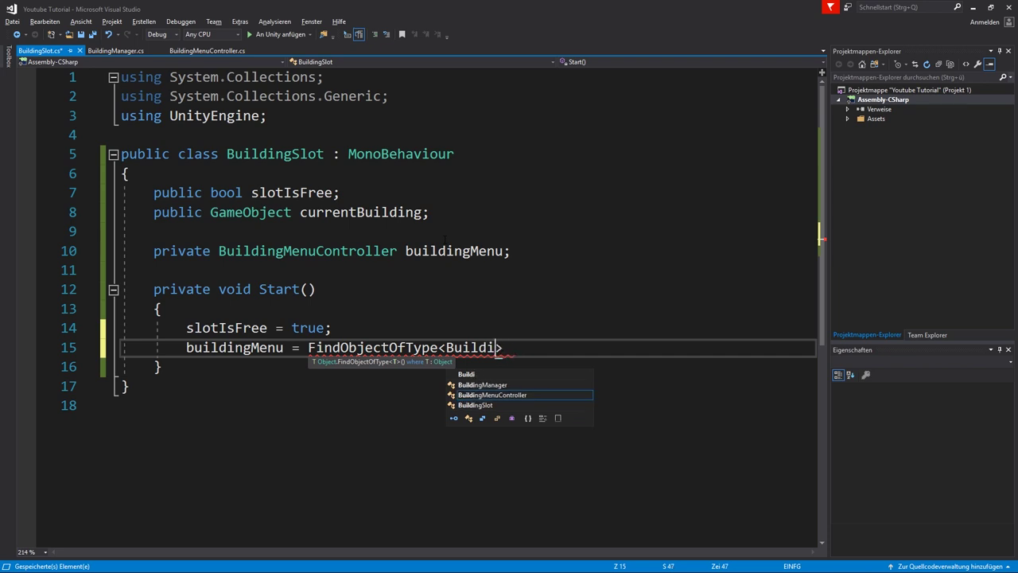
{"action": "type", "text": "ngmenuco"}
{"action": "key", "text": "Tab"}
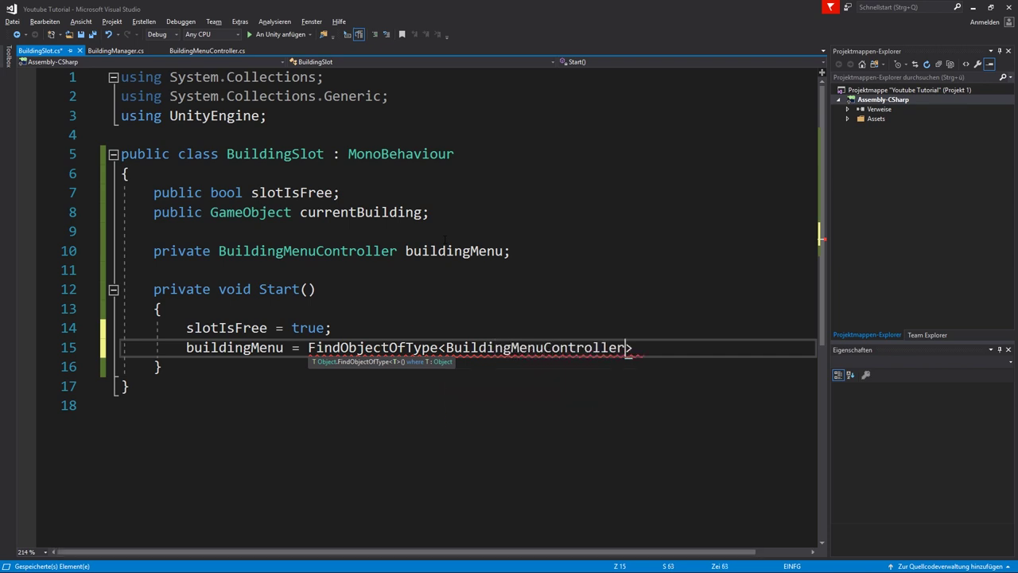
{"action": "type", "text": ">();"}
{"action": "key", "text": "ctrl+s"}
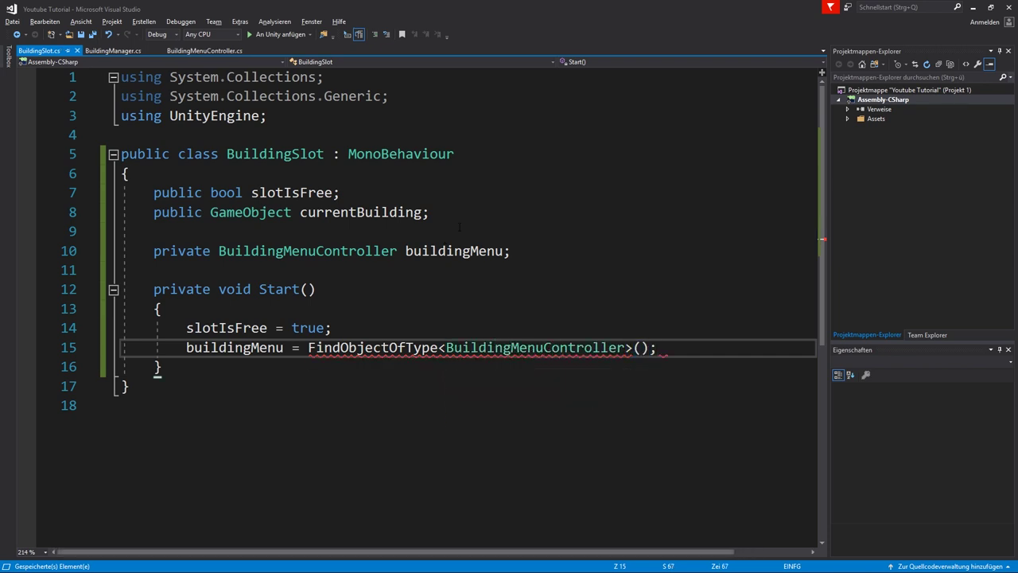
{"action": "scroll", "coordinate": [345, 252], "scroll_direction": "down", "scroll_amount": 1}
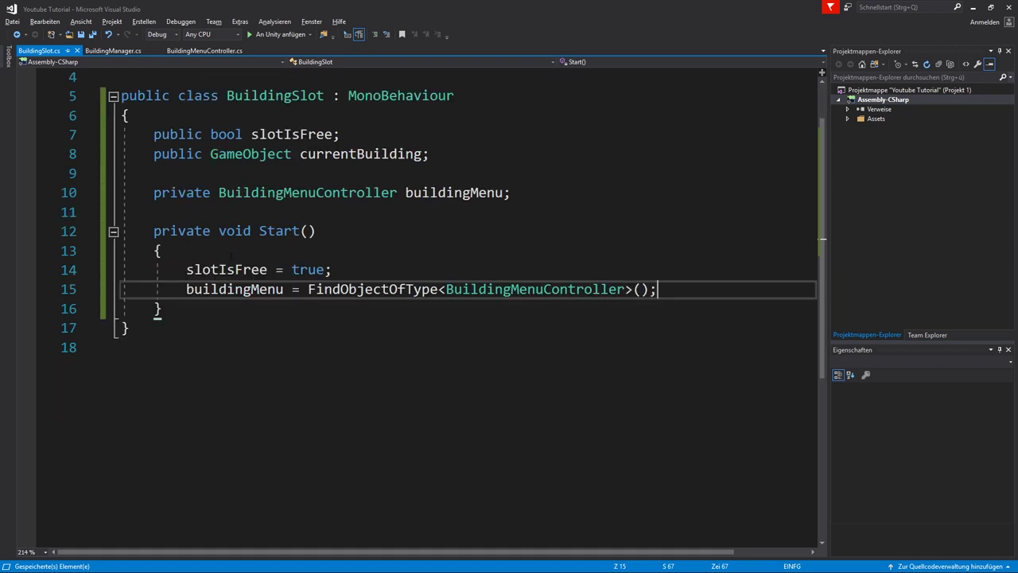
{"action": "left_click", "coordinate": [205, 305]}
- Add an empty private void OnMouseOver() method below Start
{"action": "key", "text": "Return"}
{"action": "key", "text": "Return"}
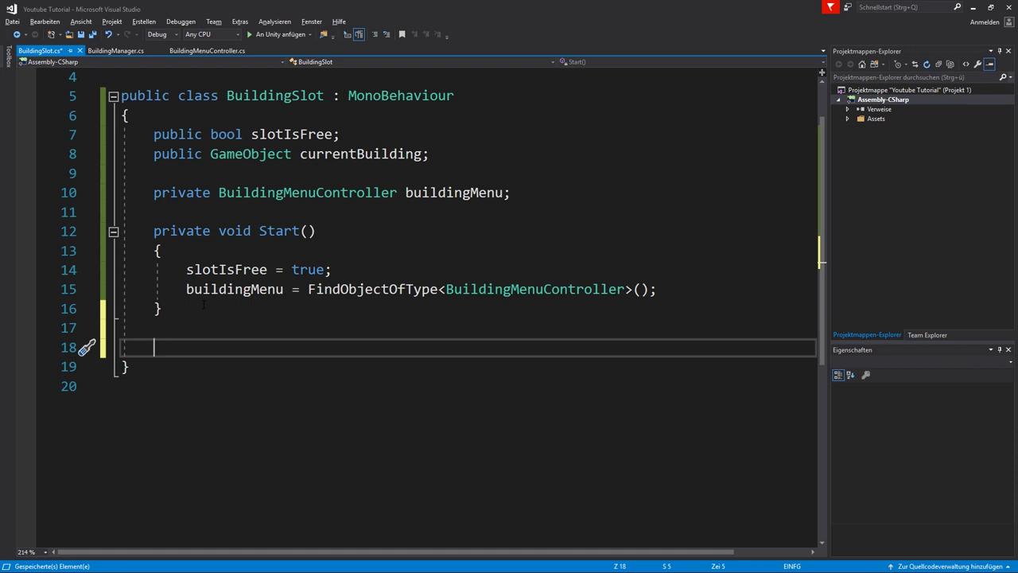
{"action": "type", "text": "//"}
{"action": "key", "text": "BackSpace"}
{"action": "key", "text": "BackSpace"}
{"action": "key", "text": "BackSpace"}
{"action": "type", "text": "private void"}
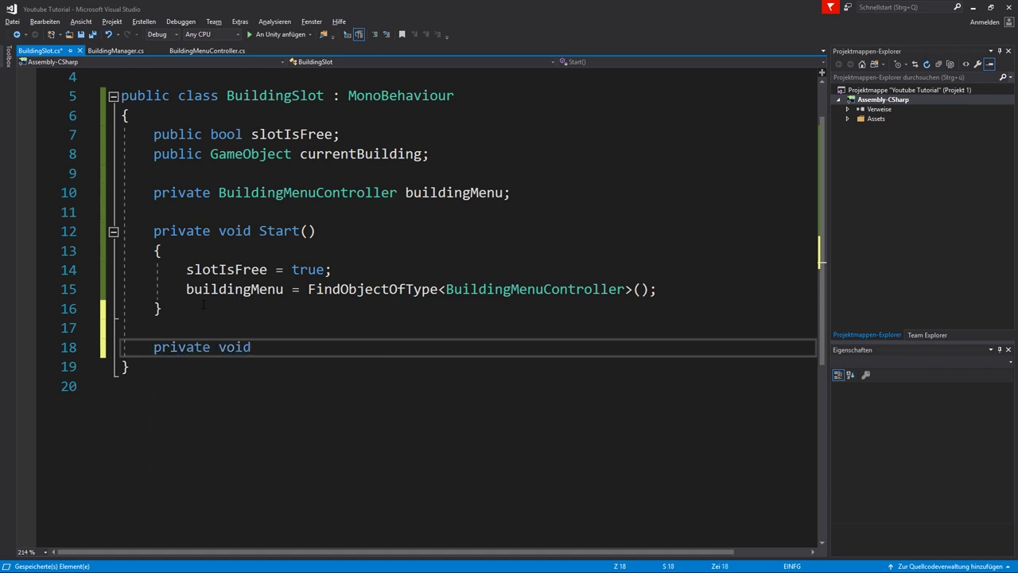
{"action": "type", "text": " OnMouseOver()"}
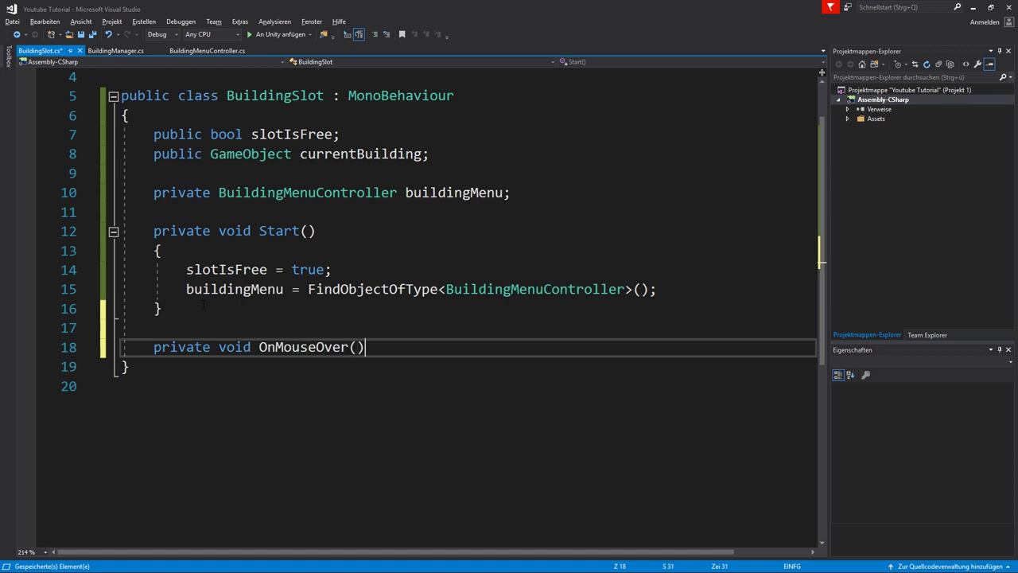
{"action": "key", "text": "Return"}
{"action": "type", "text": "{"}
{"action": "key", "text": "Return"}
- Comment OnMouseOver: 'Checkt ob unsere Maus über diesem Gameobject ist und nicht eine UI im Weg ist.' and save
{"action": "key", "text": "Up"}
{"action": "key", "text": "Up"}
{"action": "key", "text": "Up"}
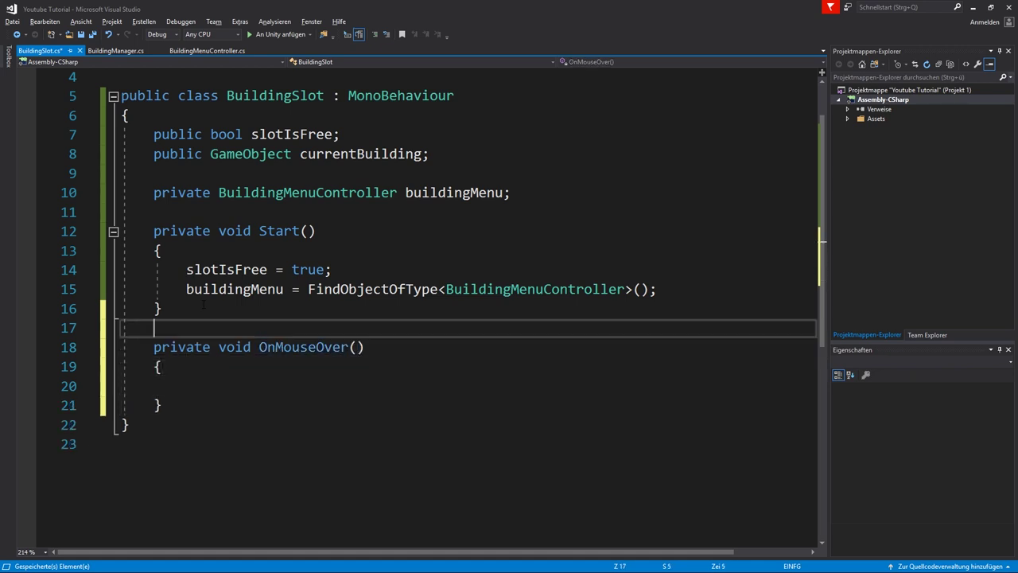
{"action": "key", "text": "Return"}
{"action": "type", "text": "// "}
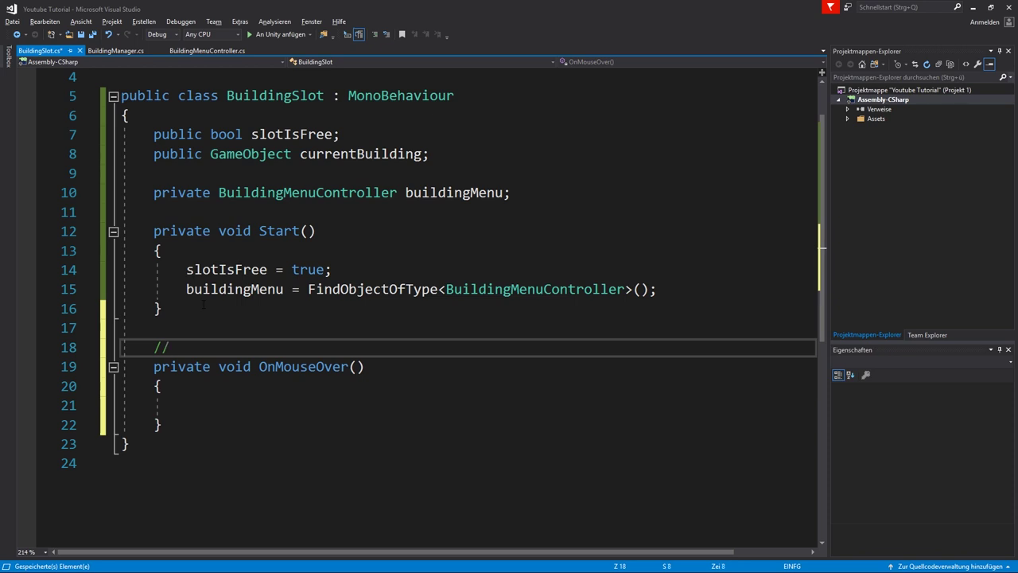
{"action": "type", "text": "Check"}
{"action": "type", "text": "t ob "}
{"action": "type", "text": "unsere Maus "}
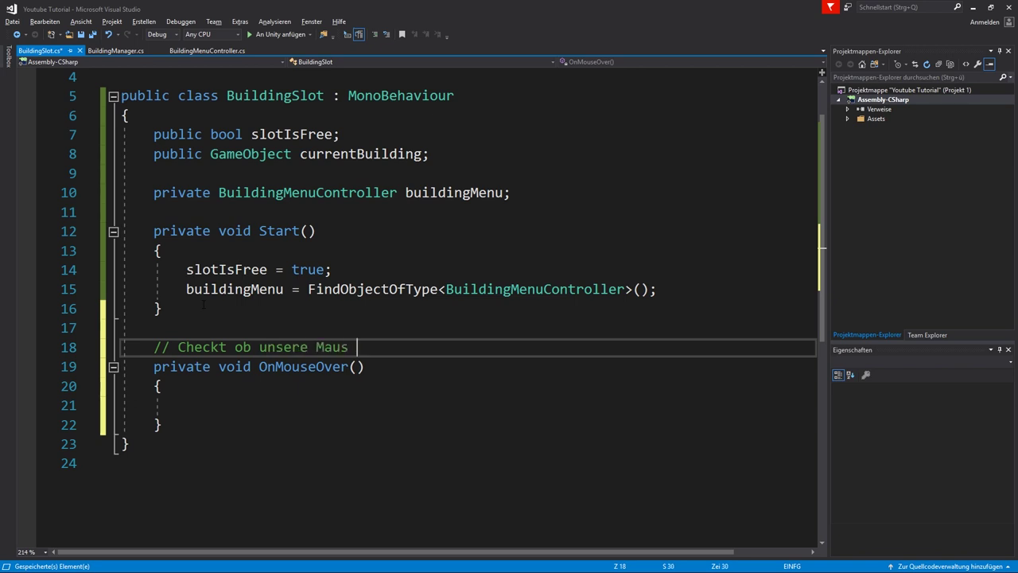
{"action": "type", "text": "über "}
{"action": "type", "text": "eine"}
{"action": "key", "text": "BackSpace"}
{"action": "key", "text": "BackSpace"}
{"action": "key", "text": "BackSpace"}
{"action": "type", "text": "dies"}
{"action": "type", "text": "em Gameobject "}
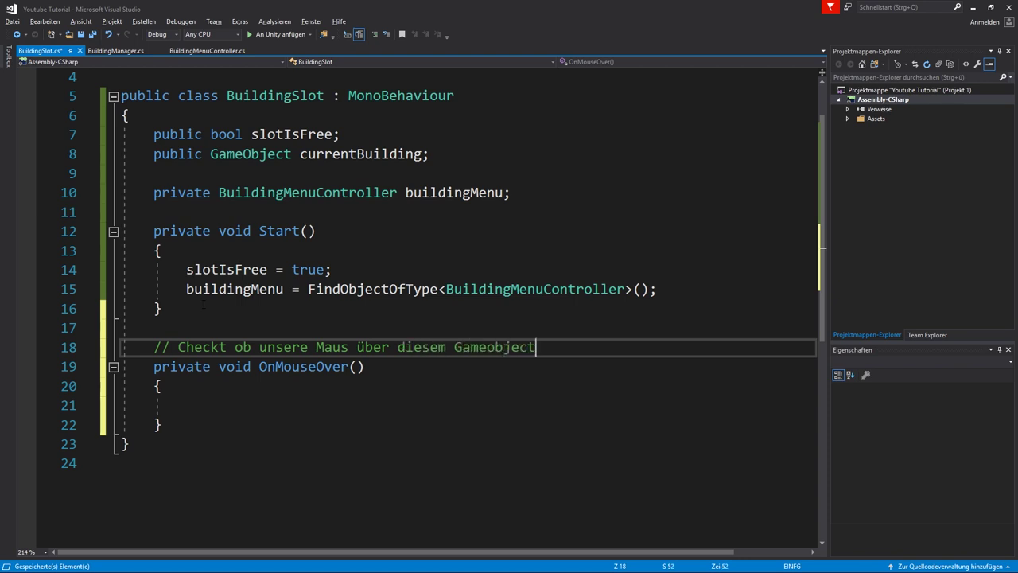
{"action": "type", "text": "ist"}
{"action": "type", "text": " und nicht"}
{"action": "type", "text": " das U"}
{"action": "key", "text": "BackSpace"}
{"action": "key", "text": "BackSpace"}
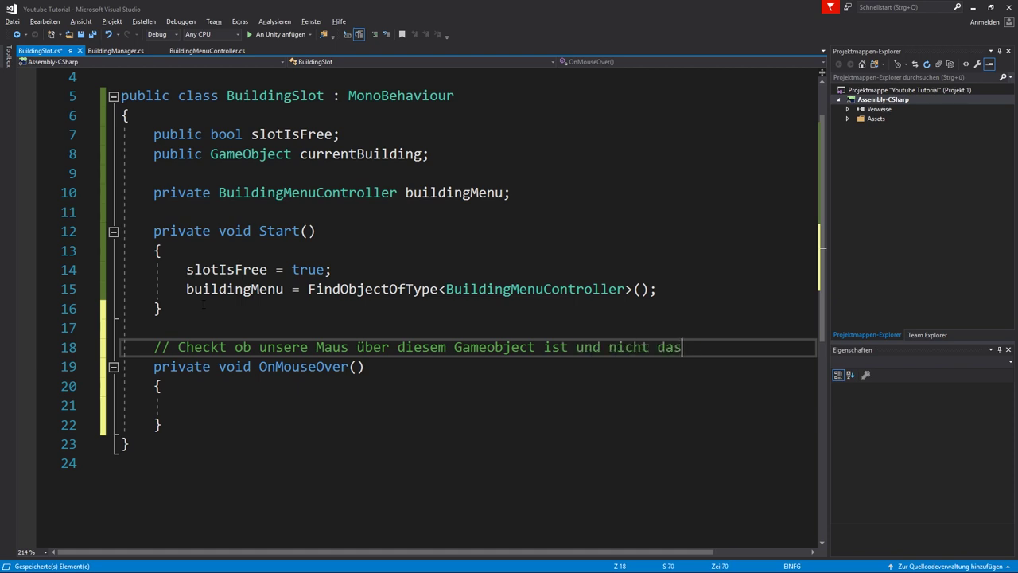
{"action": "key", "text": "BackSpace"}
{"action": "key", "text": "BackSpace"}
{"action": "key", "text": "BackSpace"}
{"action": "type", "text": "über"}
{"action": "key", "text": "BackSpace"}
{"action": "key", "text": "BackSpace"}
{"action": "key", "text": "BackSpace"}
{"action": "key", "text": "BackSpace"}
{"action": "type", "text": "ein ZU"}
{"action": "key", "text": "BackSpace"}
{"action": "key", "text": "BackSpace"}
{"action": "type", "text": "UI"}
{"action": "key", "text": "BackSpace"}
{"action": "key", "text": "BackSpace"}
{"action": "key", "text": "BackSpace"}
{"action": "key", "text": "BackSpace"}
{"action": "key", "text": "BackSpace"}
{"action": "type", "text": "eine U"}
{"action": "type", "text": "I im Weg ist"}
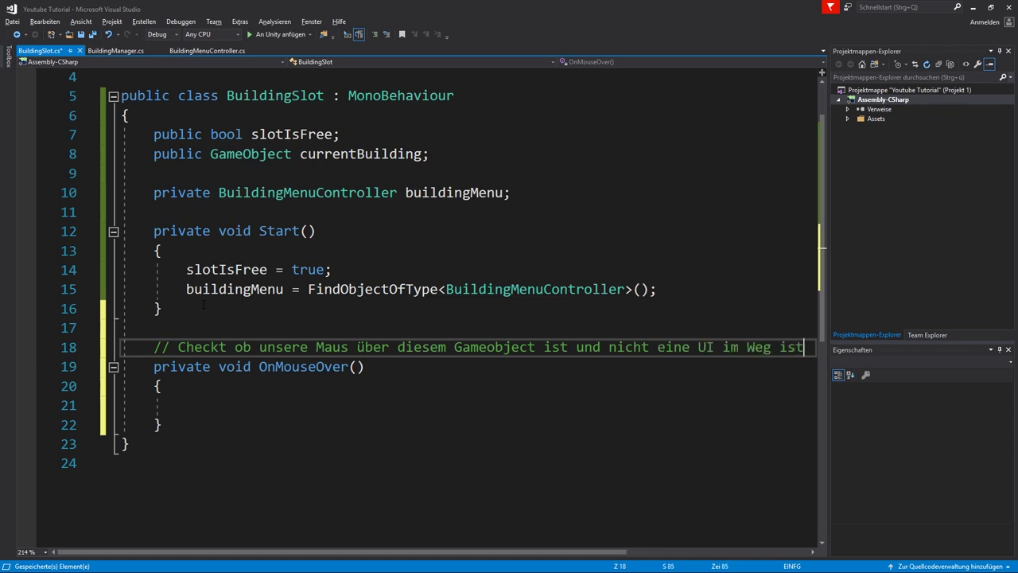
{"action": "type", "text": "."}
{"action": "key", "text": "ctrl+s"}
- Start an if in OnMouseOver checking Input.GetMouseButtonDown(0) && !EventSystem
{"action": "left_click", "coordinate": [206, 405]}
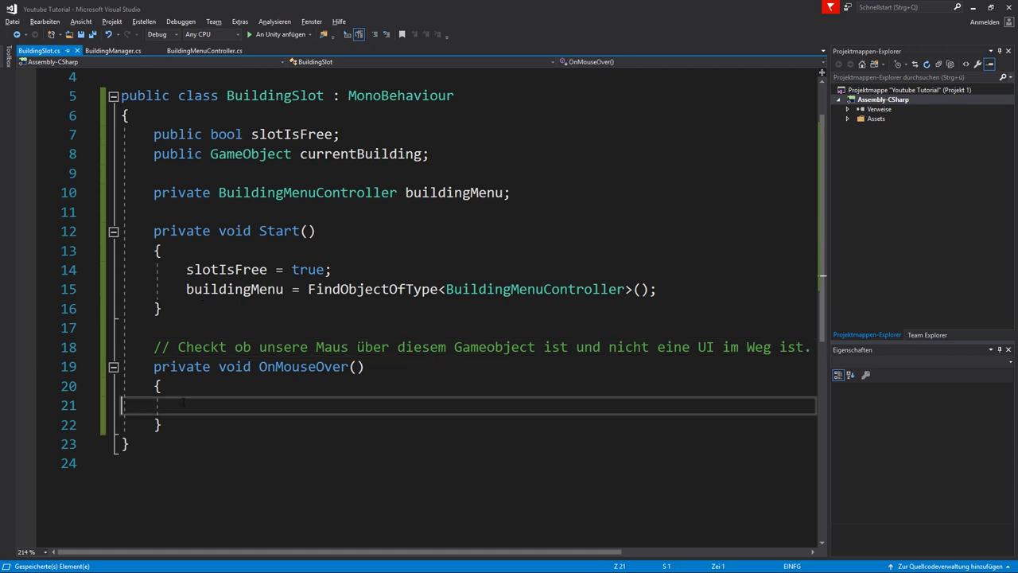
{"action": "scroll", "coordinate": [289, 247], "scroll_direction": "down", "scroll_amount": 3}
{"action": "key", "text": "Tab"}
{"action": "key", "text": "ctrl+s"}
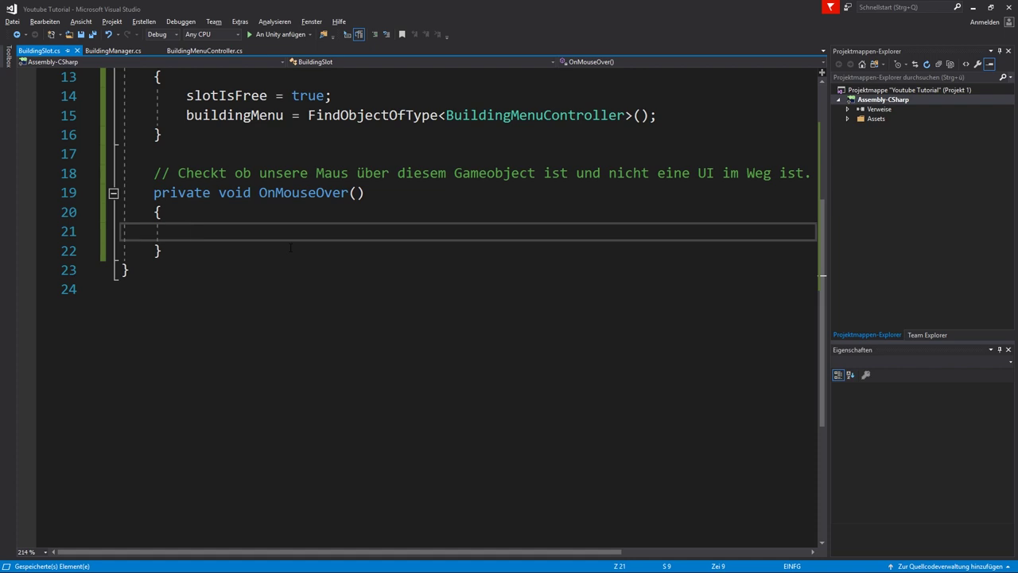
{"action": "type", "text": "if (Input.get"}
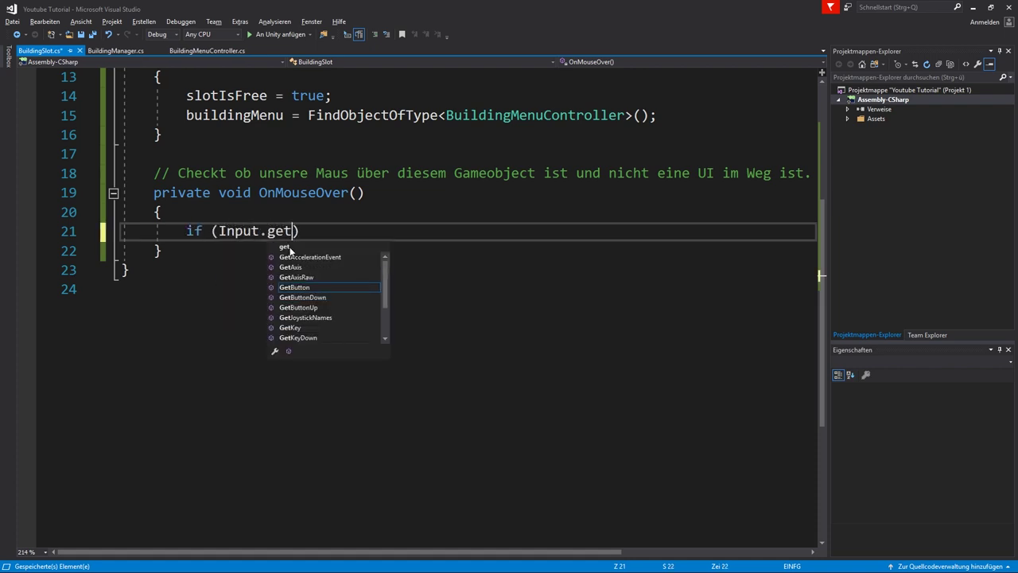
{"action": "type", "text": "mousebu"}
{"action": "key", "text": "Down"}
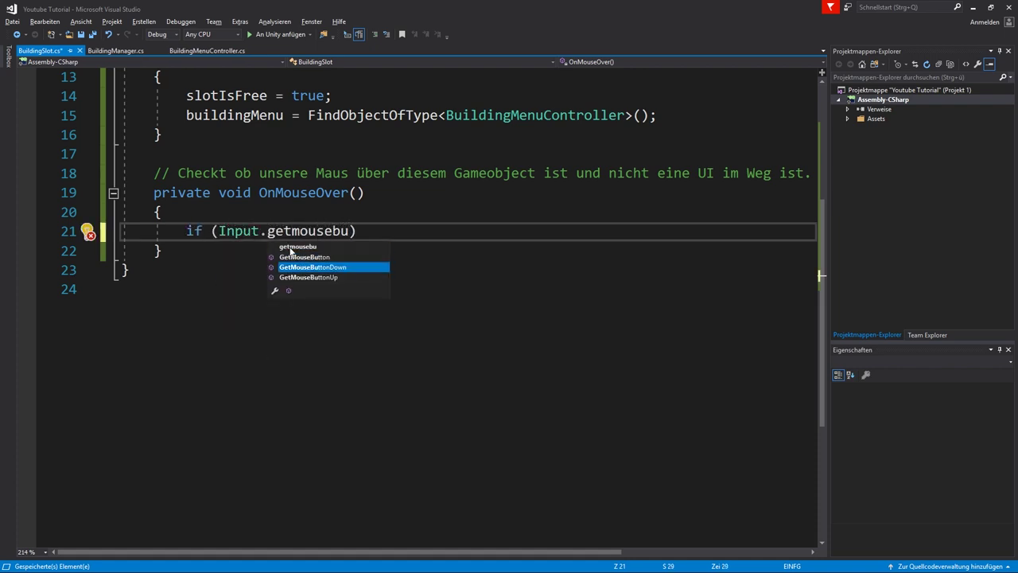
{"action": "key", "text": "Tab"}
{"action": "type", "text": "("}
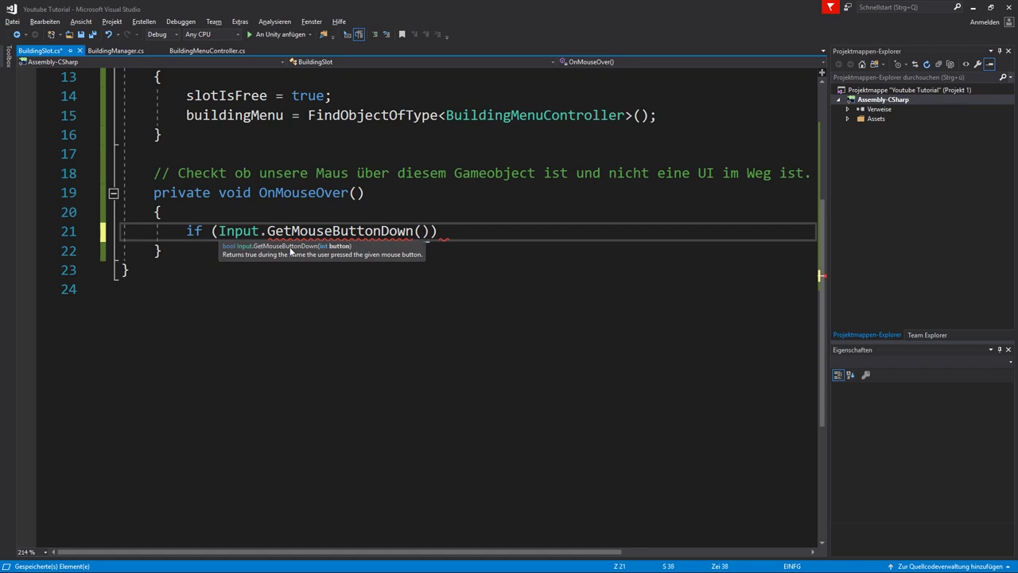
{"action": "type", "text": "0"}
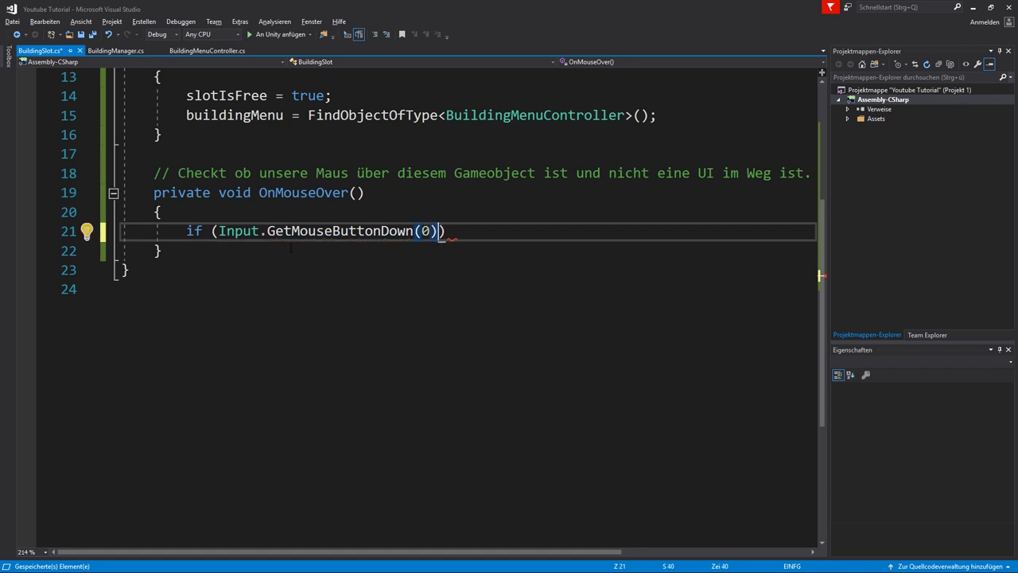
{"action": "type", "text": "&& !"}
{"action": "type", "text": "EventSyste"}
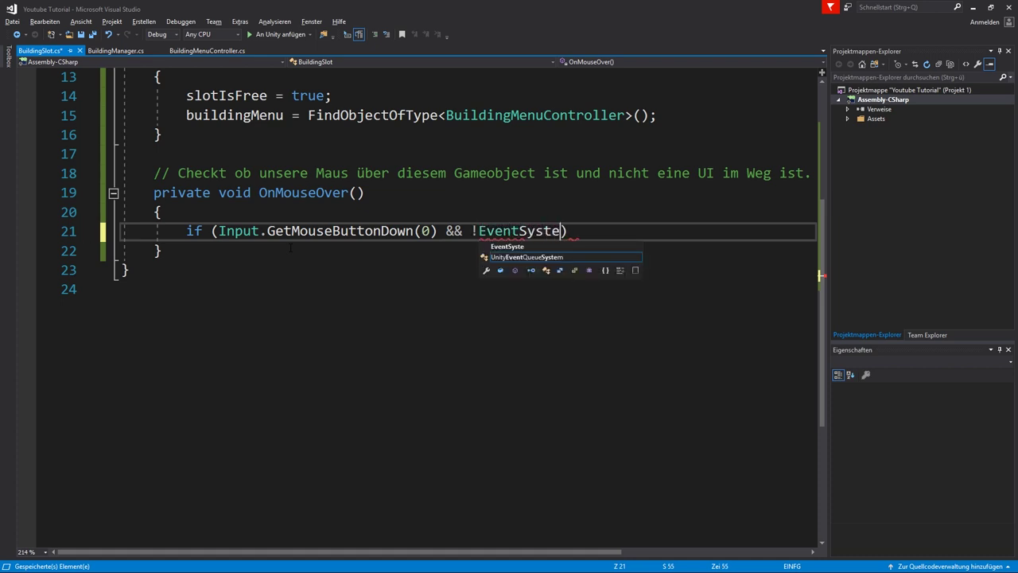
{"action": "type", "text": "m"}
{"action": "key", "text": "Escape"}
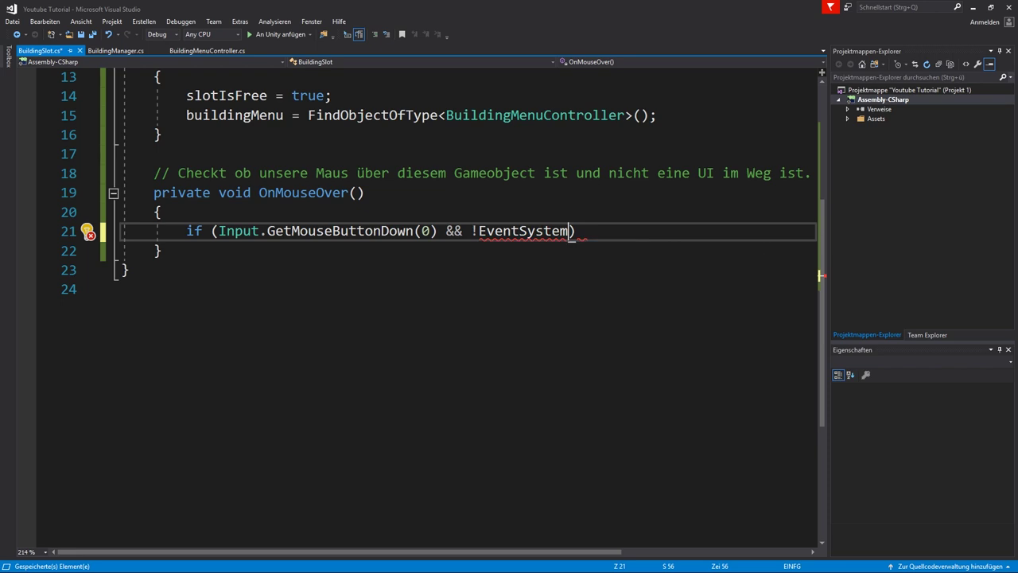
{"action": "scroll", "coordinate": [477, 239], "scroll_direction": "up", "scroll_amount": 1}
{"action": "scroll", "coordinate": [477, 238], "scroll_direction": "up", "scroll_amount": 3}
- Add using UnityEngine.EventSystems; below using UnityEngine at the top of the file
{"action": "left_click", "coordinate": [268, 116]}
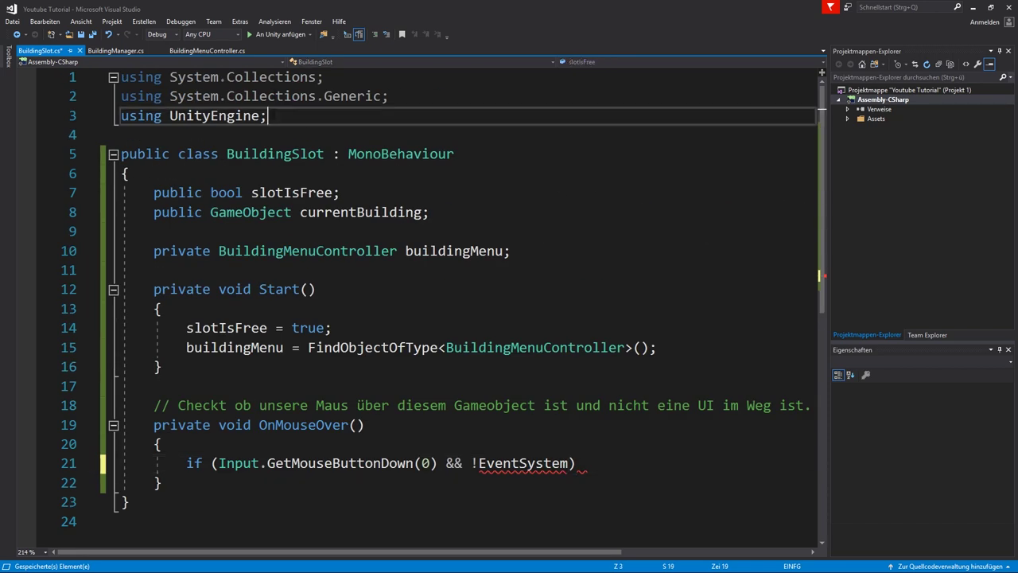
{"action": "key", "text": "Return"}
{"action": "type", "text": "u"}
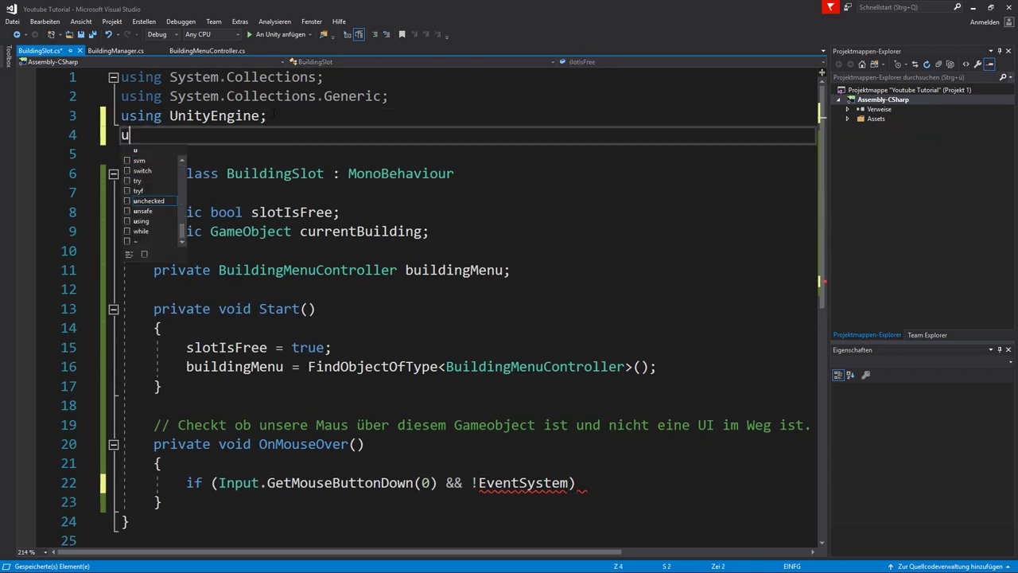
{"action": "type", "text": "sing Unityeng"}
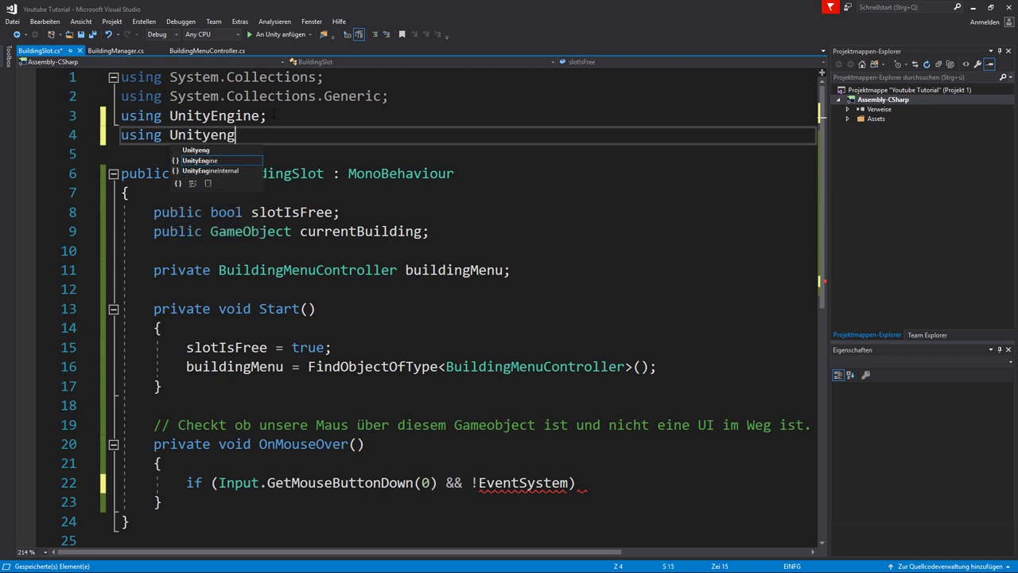
{"action": "type", "text": ".eventsy"}
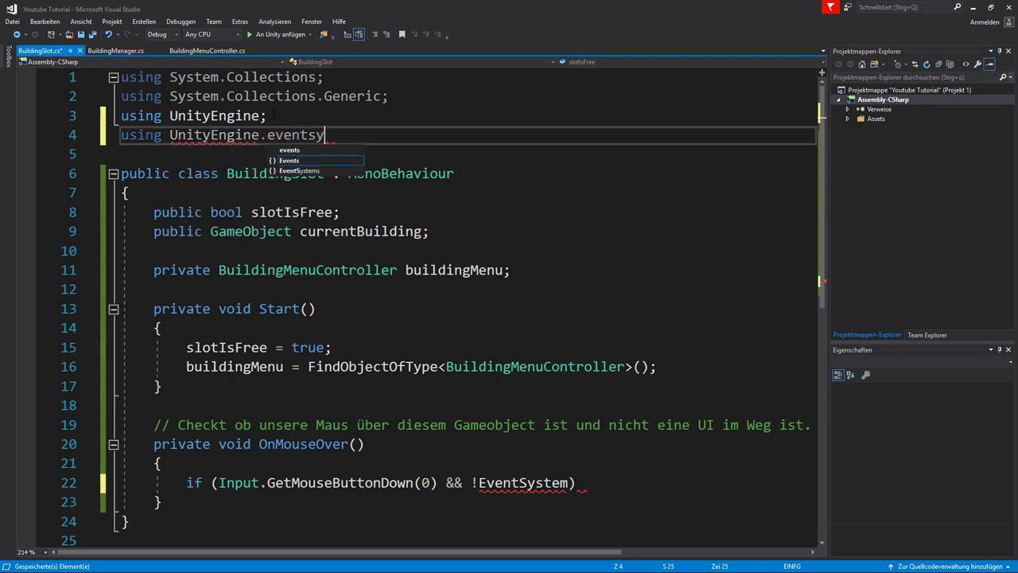
{"action": "key", "text": "Tab"}
{"action": "type", "text": ";"}
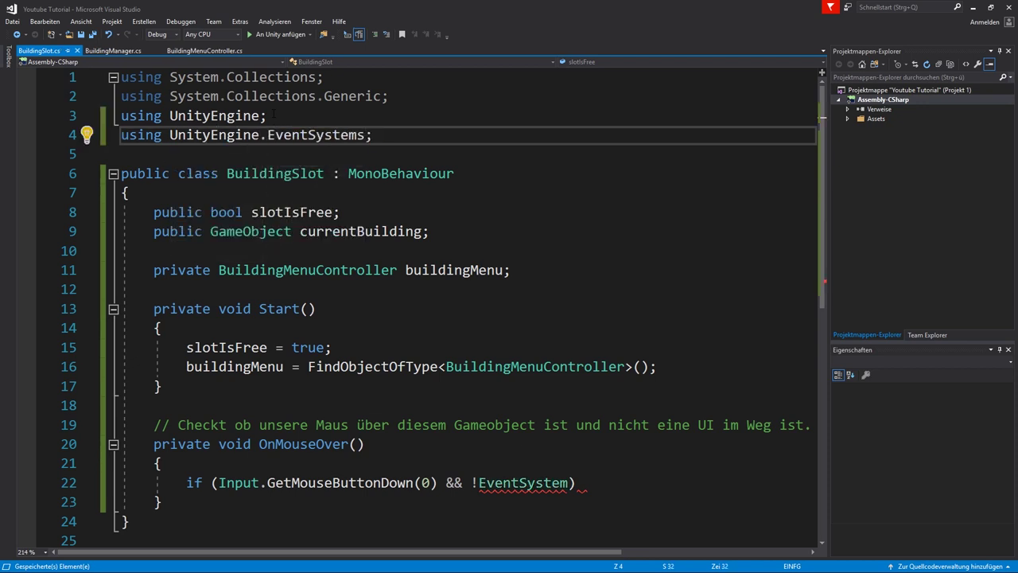
{"action": "scroll", "coordinate": [350, 213], "scroll_direction": "down", "scroll_amount": 7}
{"action": "scroll", "coordinate": [351, 213], "scroll_direction": "up", "scroll_amount": 4}
- Extend the condition with .current.IsPointerOverGameObject() && slotIsFree and open an empty if-block
{"action": "left_click", "coordinate": [569, 308]}
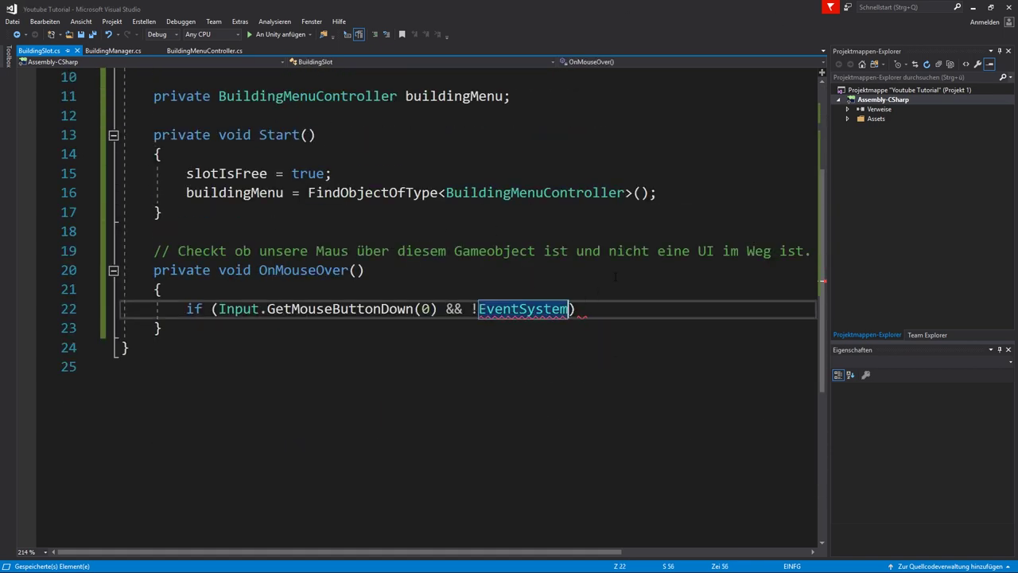
{"action": "type", "text": "."}
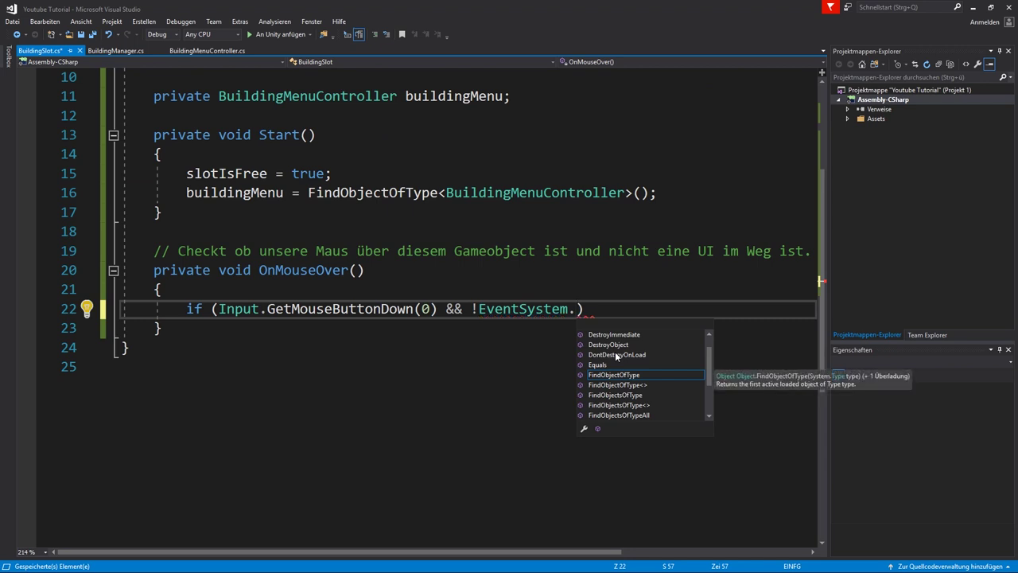
{"action": "type", "text": "curren"}
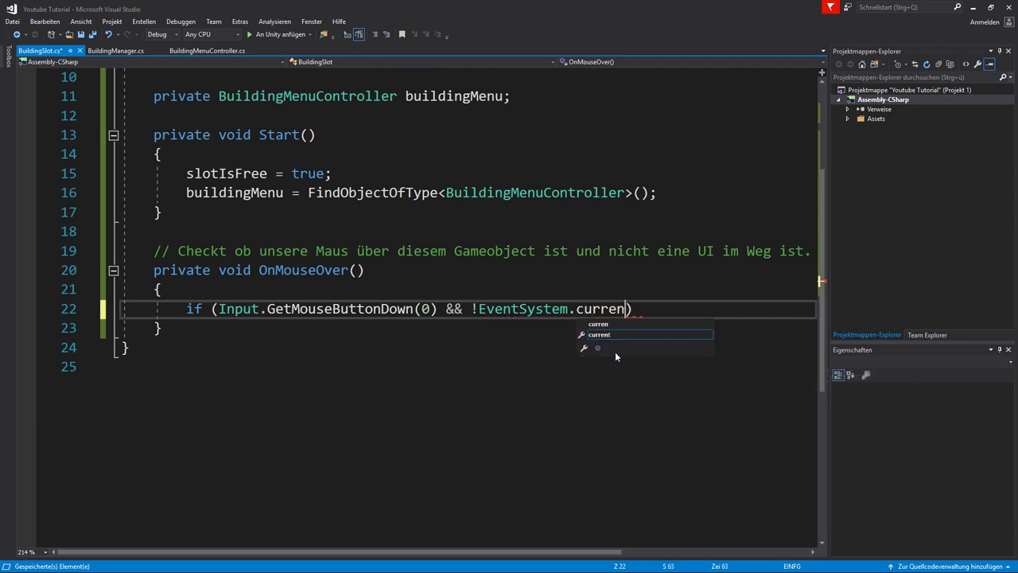
{"action": "type", "text": "t.ispoi"}
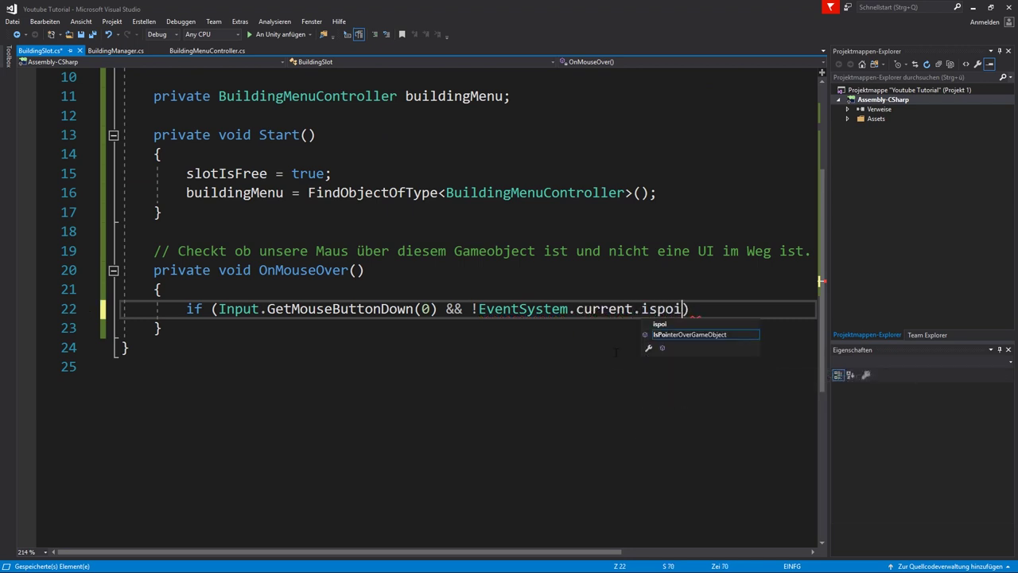
{"action": "key", "text": "Tab"}
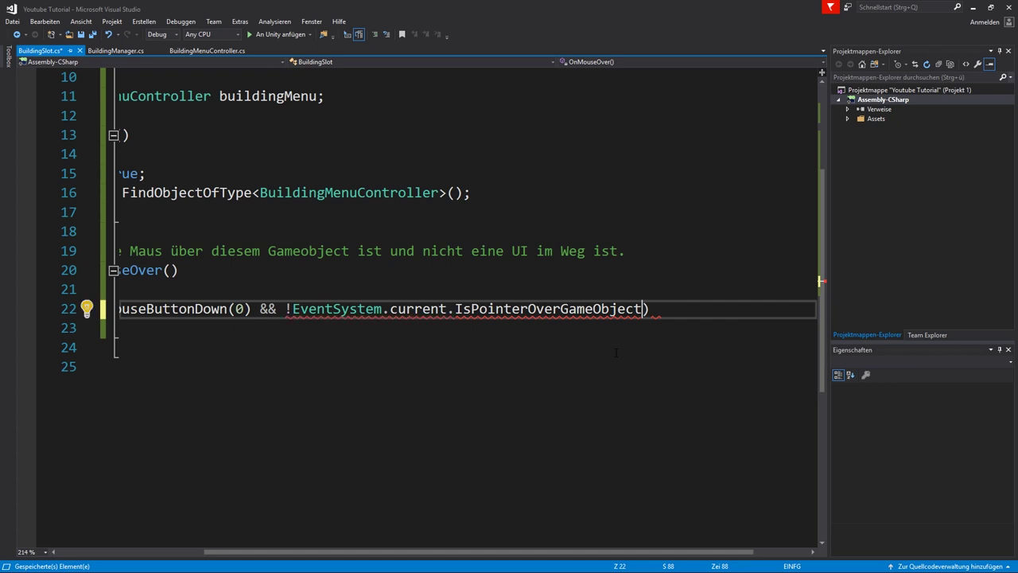
{"action": "type", "text": "()"}
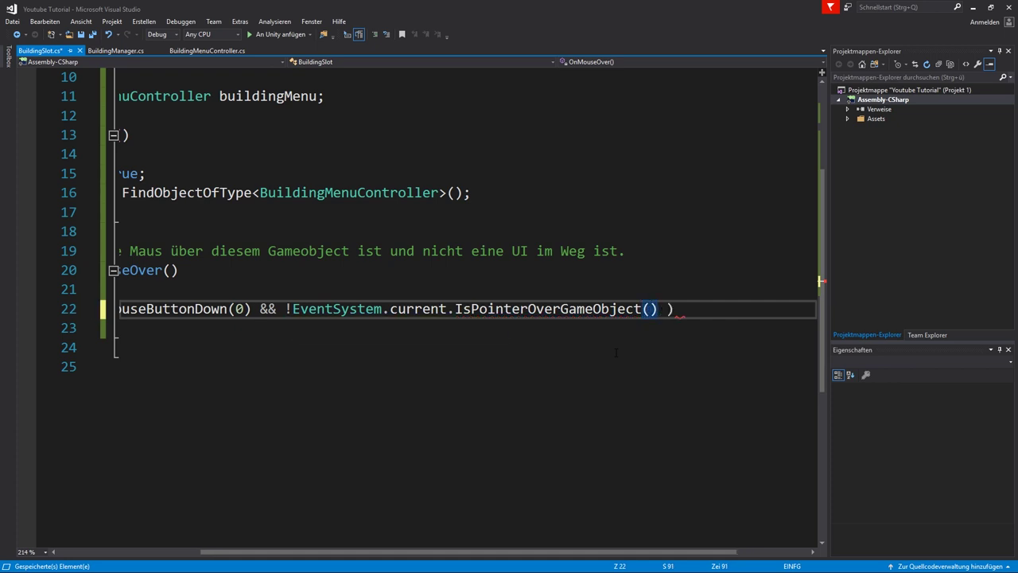
{"action": "type", "text": " && "}
{"action": "type", "text": "slotIsFree"}
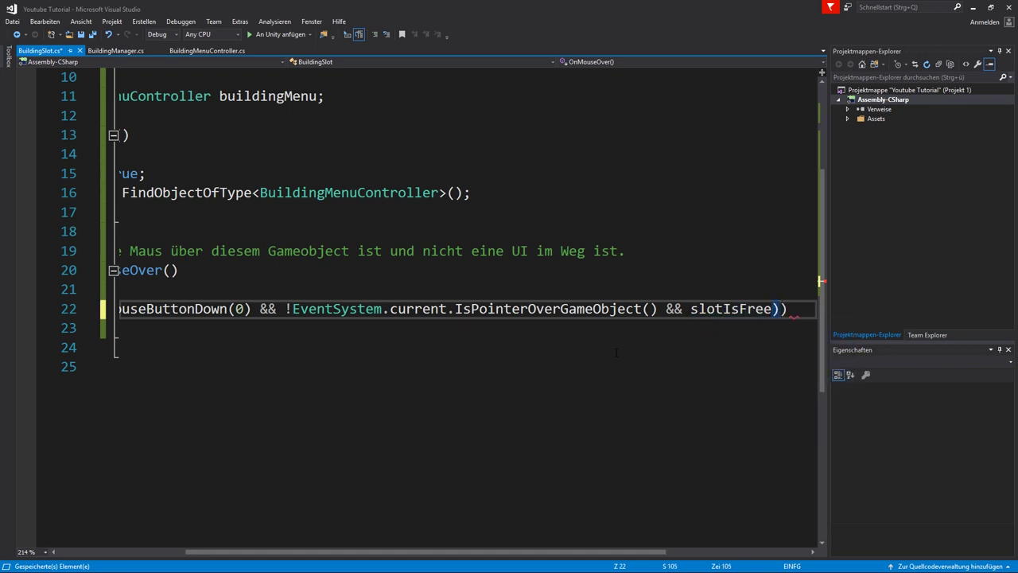
{"action": "key", "text": "Return"}
{"action": "type", "text": "{"}
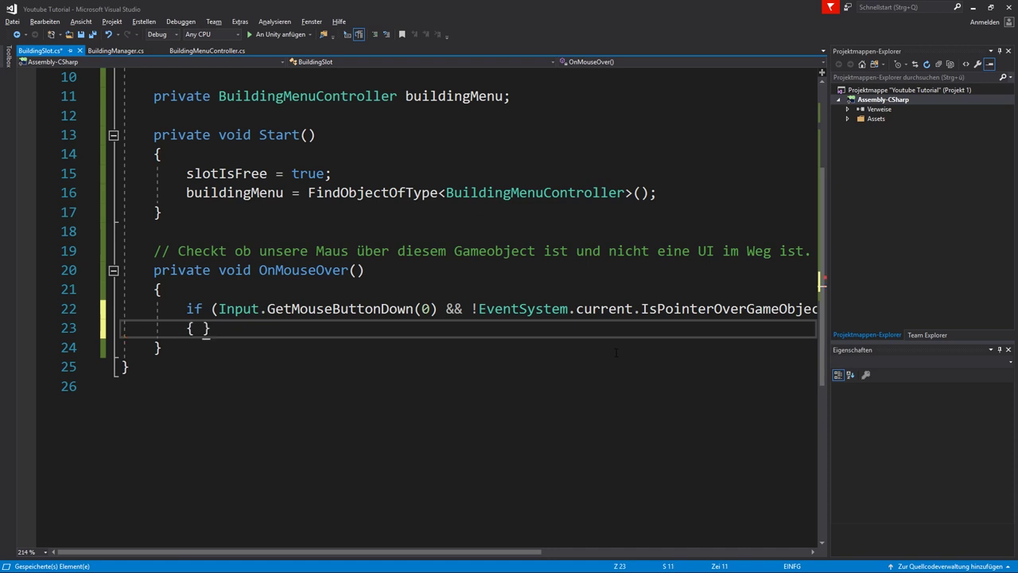
{"action": "key", "text": "Return"}
{"action": "scroll", "coordinate": [616, 352], "scroll_direction": "down", "scroll_amount": 2, "text": "ctrl"}
{"action": "scroll", "coordinate": [616, 352], "scroll_direction": "down", "scroll_amount": 1, "text": "ctrl"}
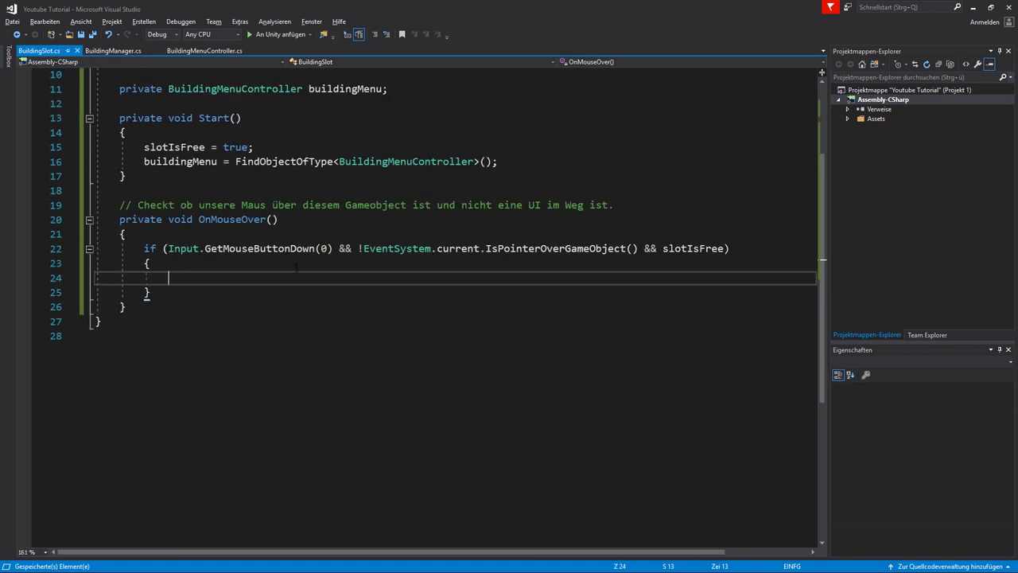
{"action": "scroll", "coordinate": [422, 304], "scroll_direction": "up", "scroll_amount": 2}
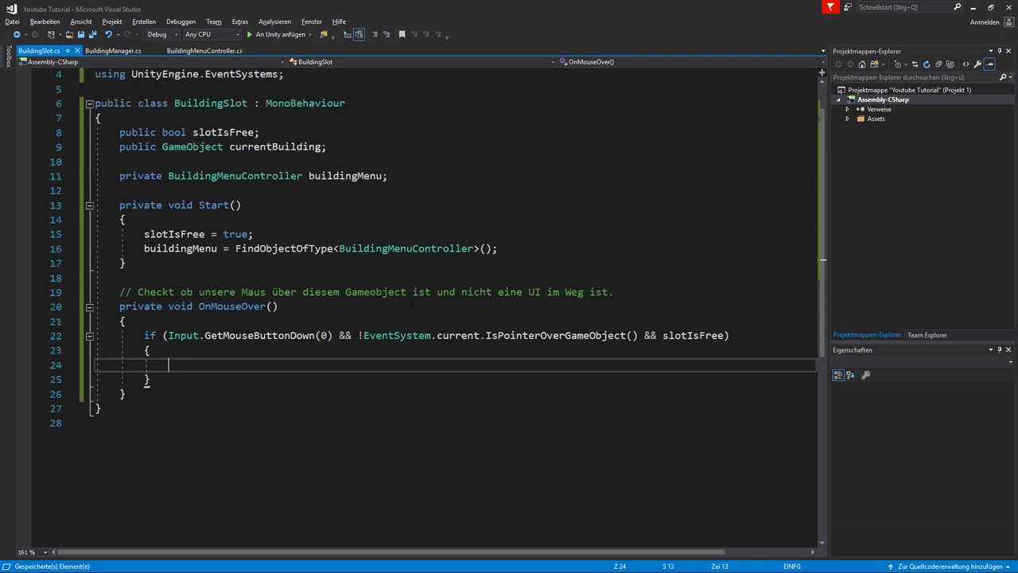
{"action": "scroll", "coordinate": [420, 319], "scroll_direction": "down", "scroll_amount": 1}
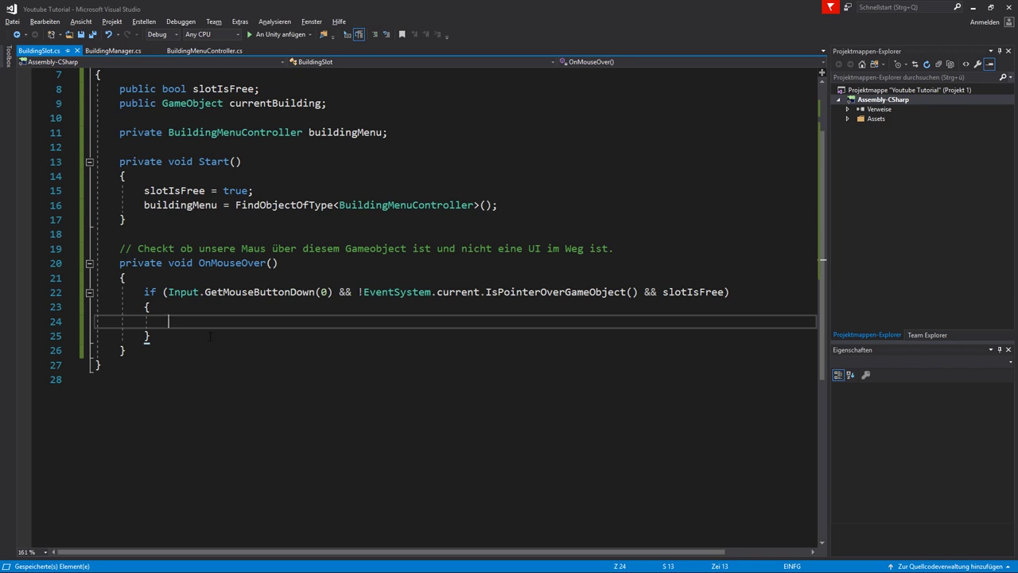
- Complete the line as buildingMenu.transform.GetChild(0).gameObject.SetActive(true); and save the script
{"action": "type", "text": "bu"}
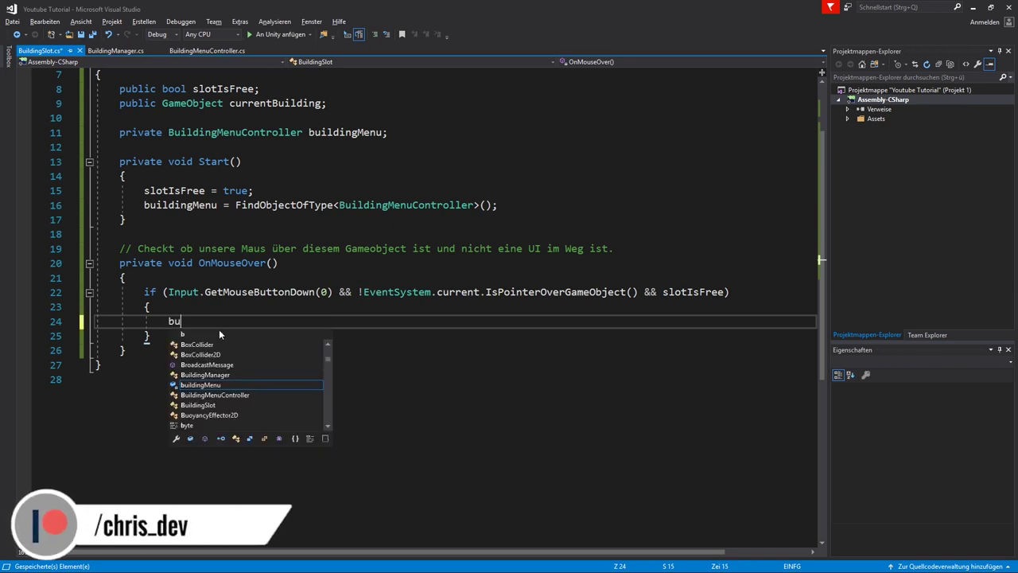
{"action": "type", "text": "ildingMenu"}
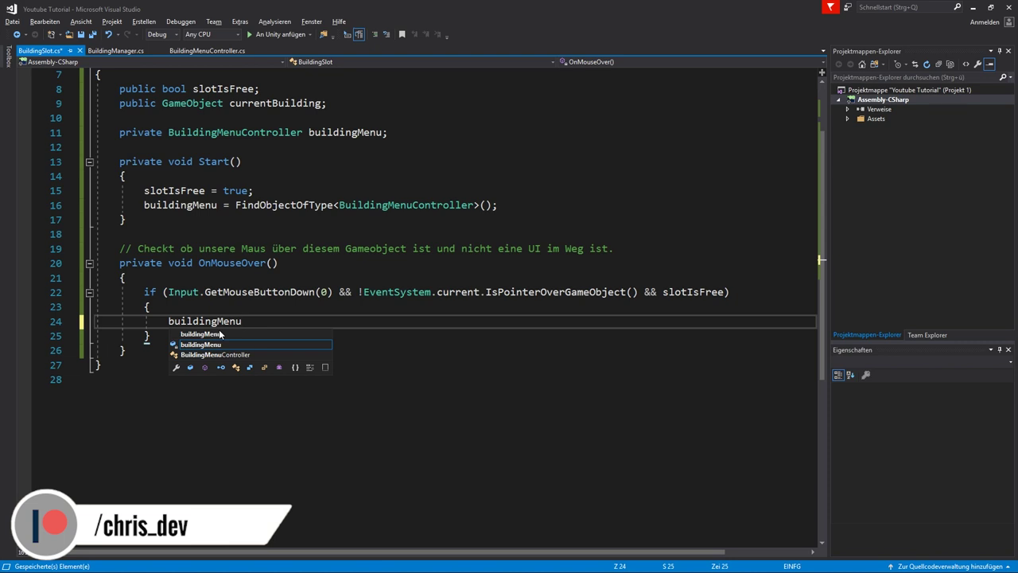
{"action": "type", "text": ".transfor"}
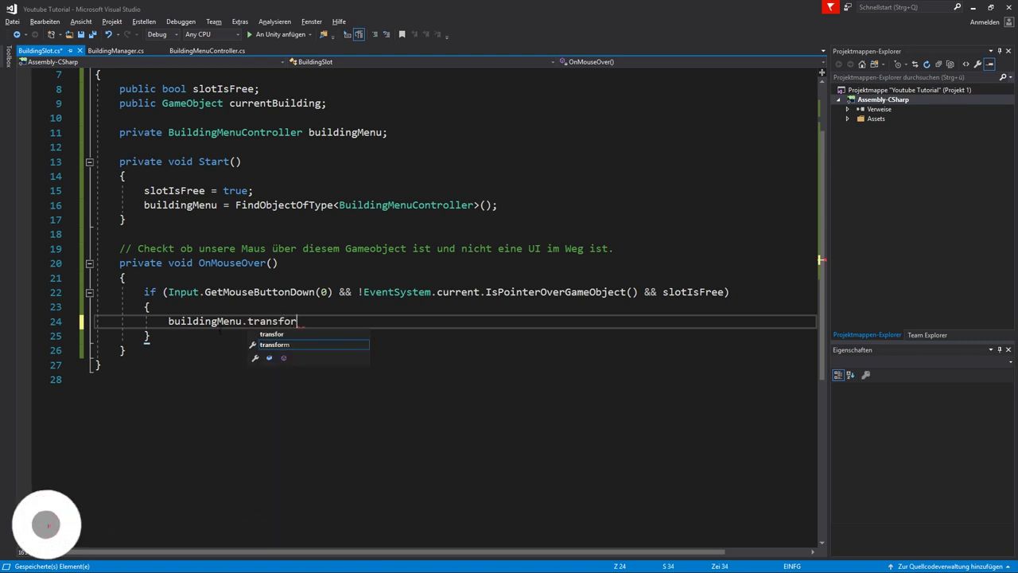
{"action": "type", "text": "m.Getch"}
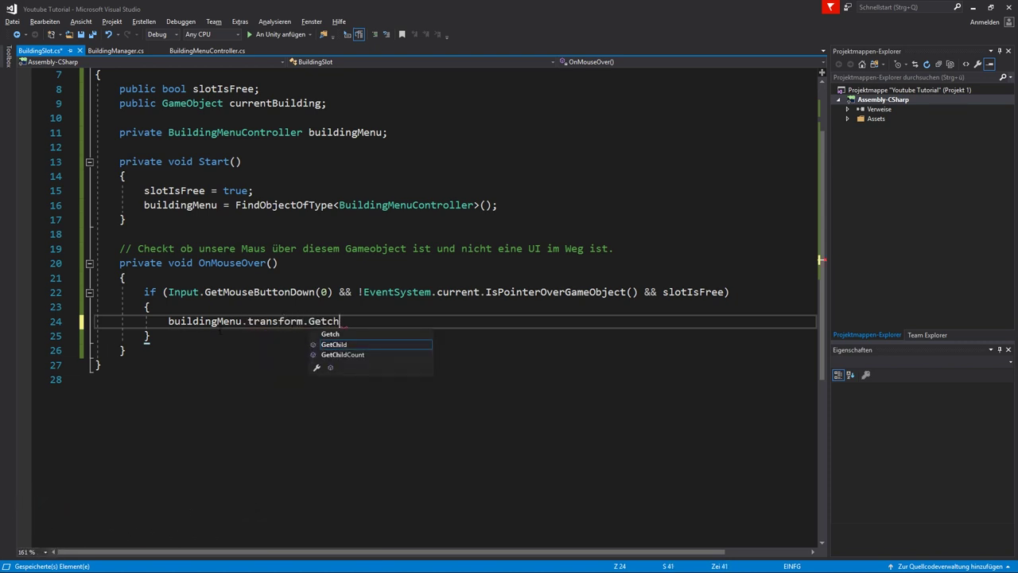
{"action": "type", "text": "(0"}
{"action": "key", "text": "BackSpace"}
{"action": "key", "text": "BackSpace"}
{"action": "key", "text": "BackSpace"}
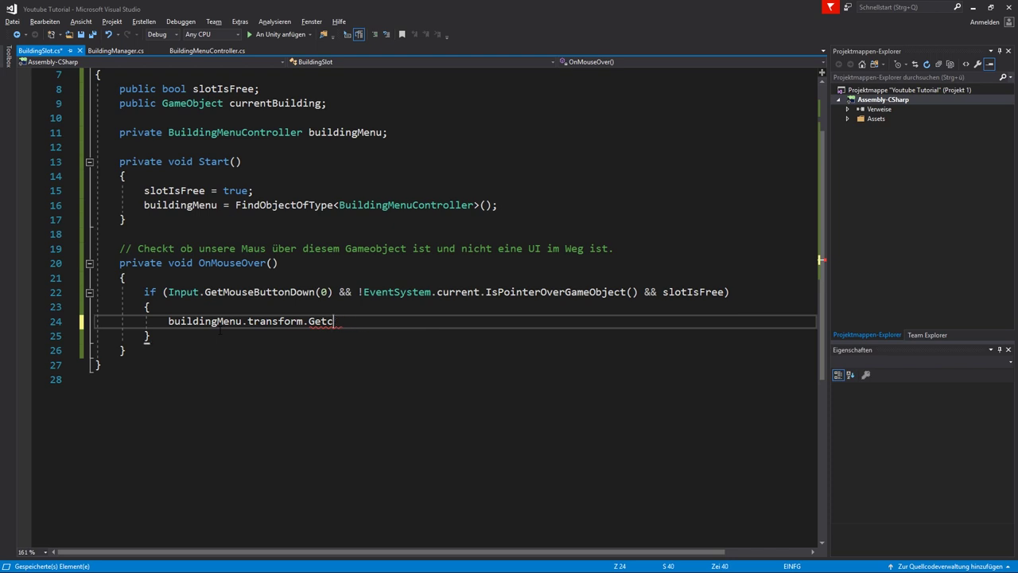
{"action": "key", "text": "BackSpace"}
{"action": "type", "text": "Child(0"}
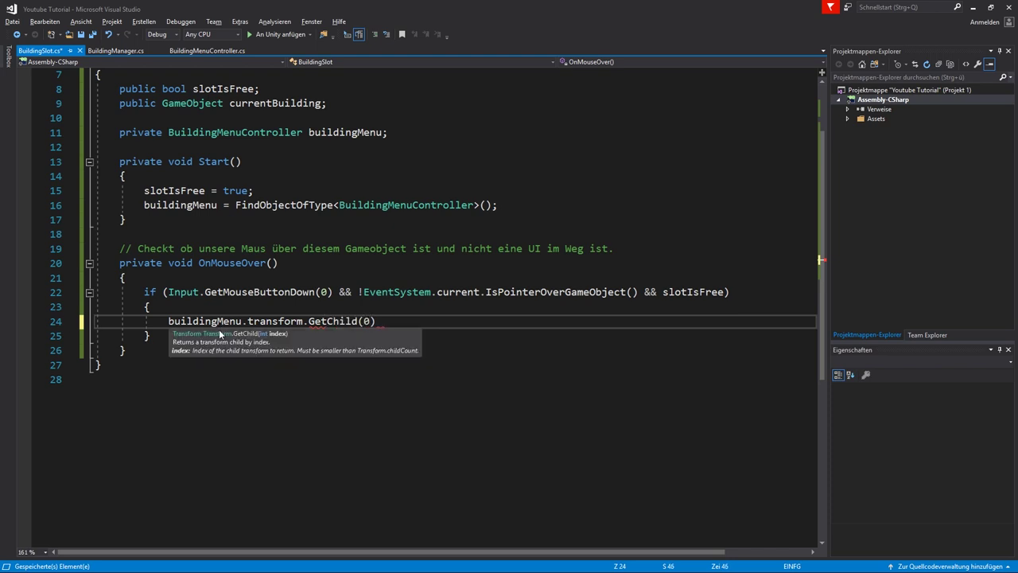
{"action": "type", "text": ").game.set"}
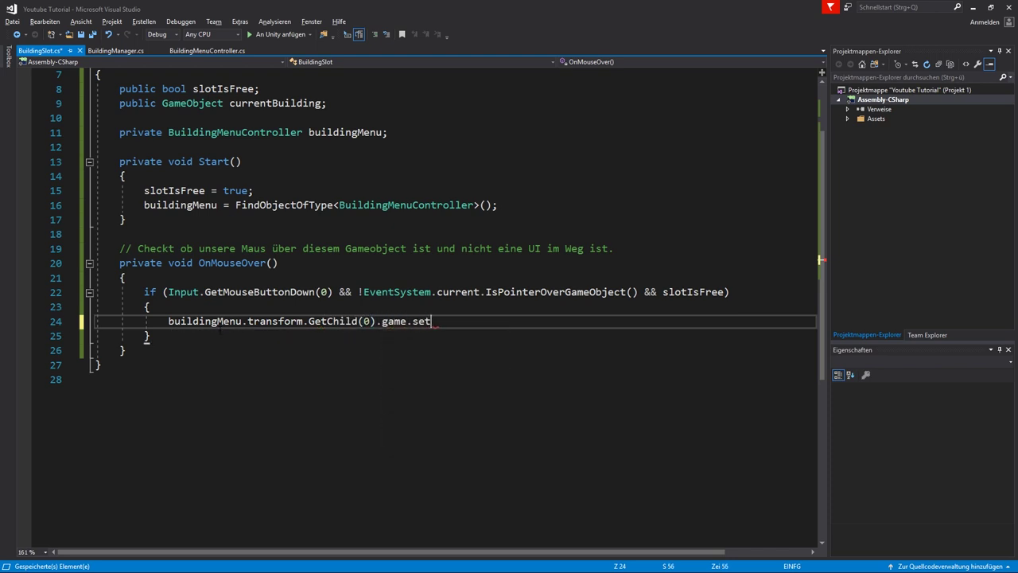
{"action": "key", "text": "BackSpace"}
{"action": "key", "text": "BackSpace"}
{"action": "key", "text": "BackSpace"}
{"action": "key", "text": "BackSpace"}
{"action": "type", "text": "Object"}
{"action": "type", "text": ".set"}
{"action": "key", "text": "Tab"}
{"action": "type", "text": "("}
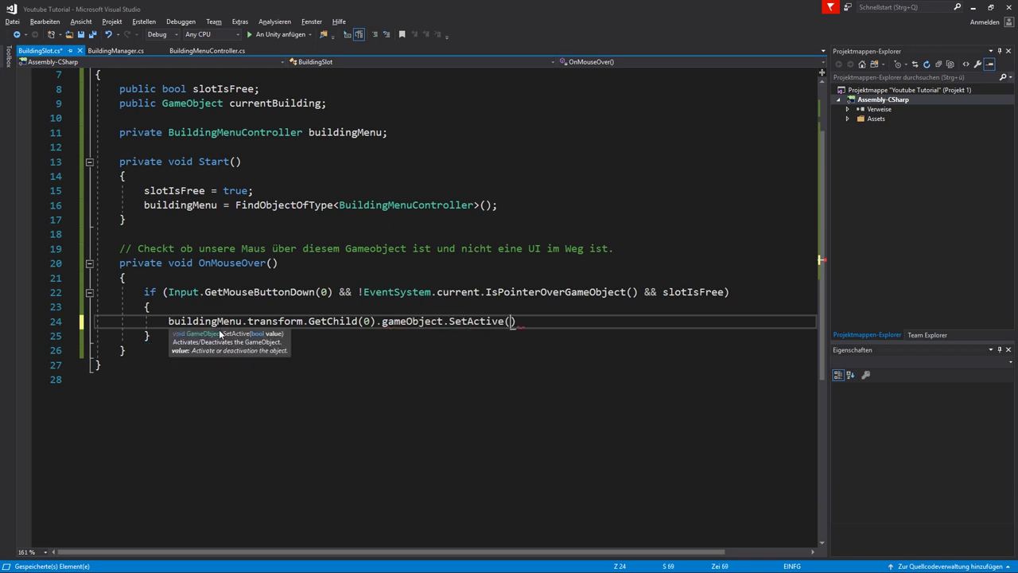
{"action": "type", "text": "true);"}
{"action": "key", "text": "ctrl+s"}
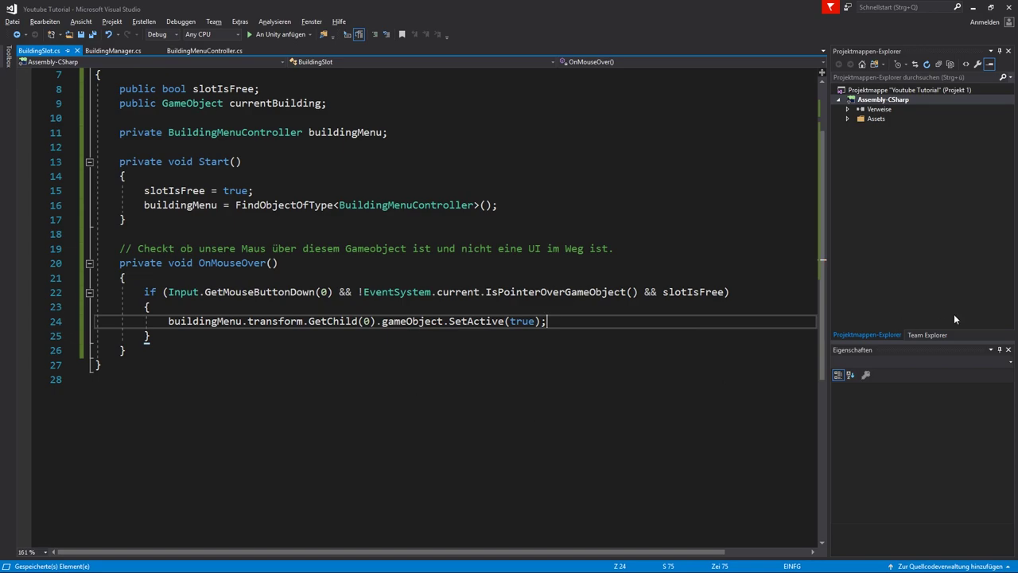
{"action": "key", "text": "alt+Tab"}
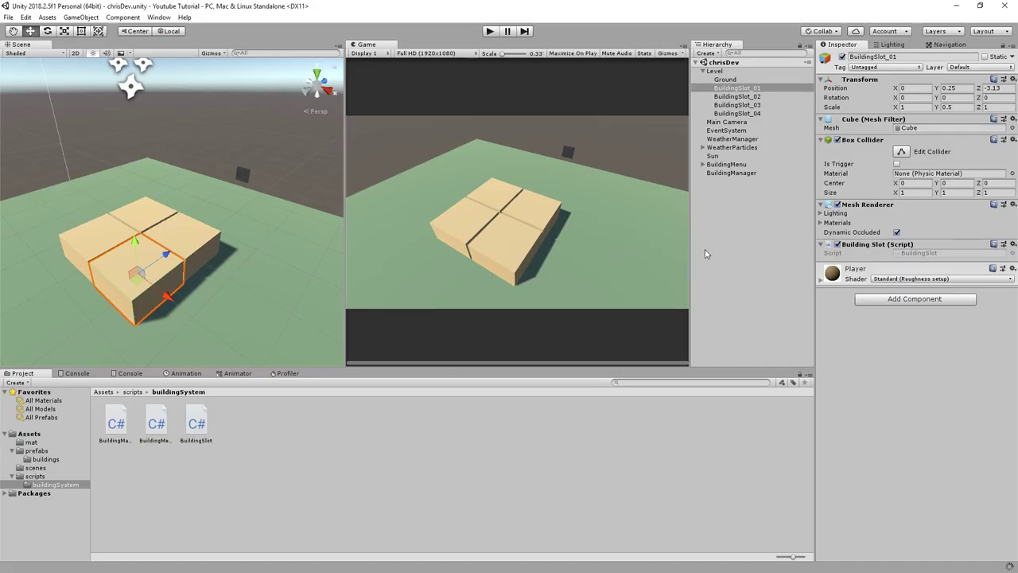
- Deactivate BuildingMenuCanvas under BuildingMenu in the Inspector so the menu starts hidden
{"action": "left_click", "coordinate": [712, 165]}
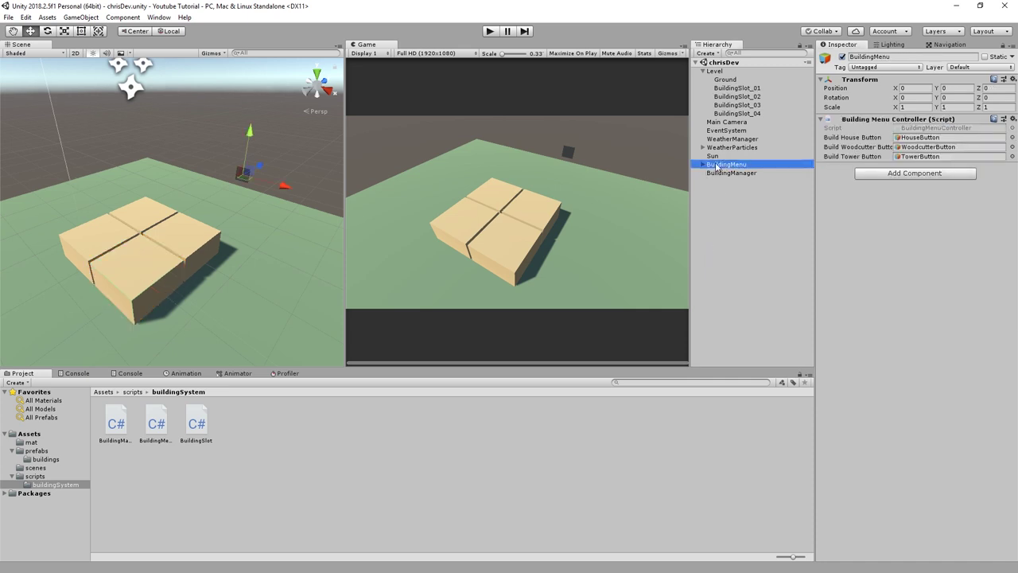
{"action": "left_click", "coordinate": [703, 165]}
{"action": "left_click", "coordinate": [745, 175]}
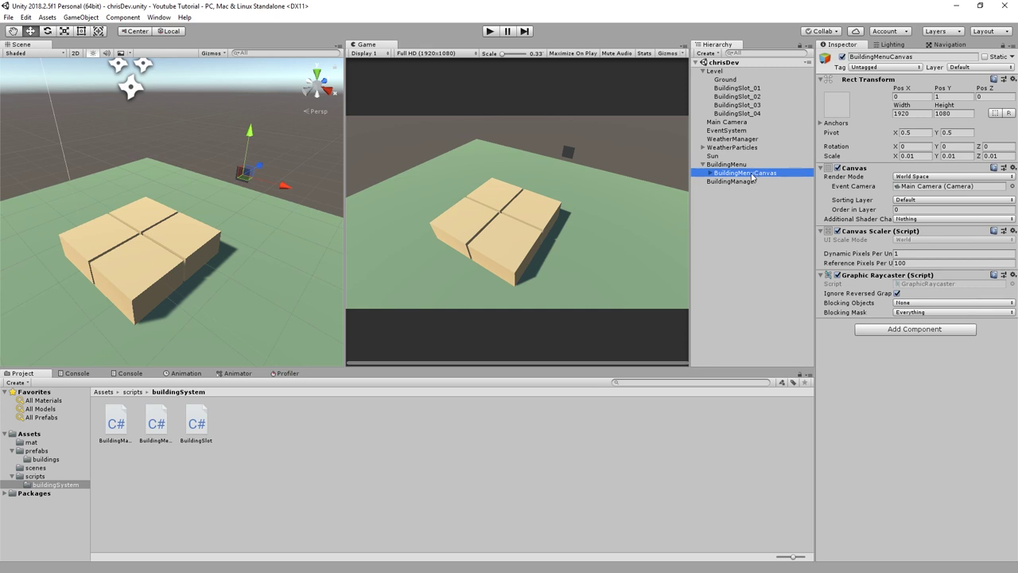
{"action": "left_click", "coordinate": [710, 174]}
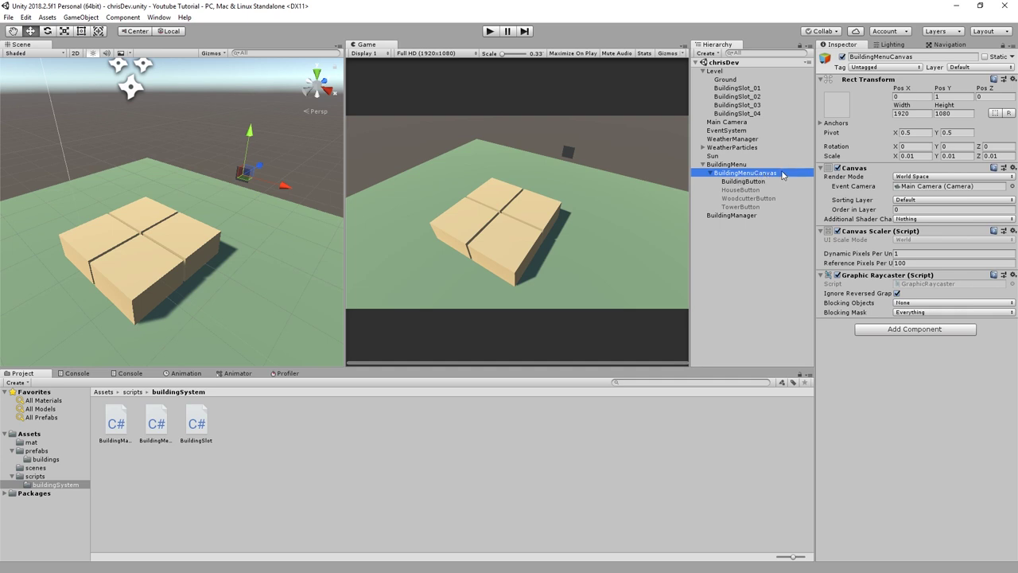
{"action": "left_click", "coordinate": [842, 58]}
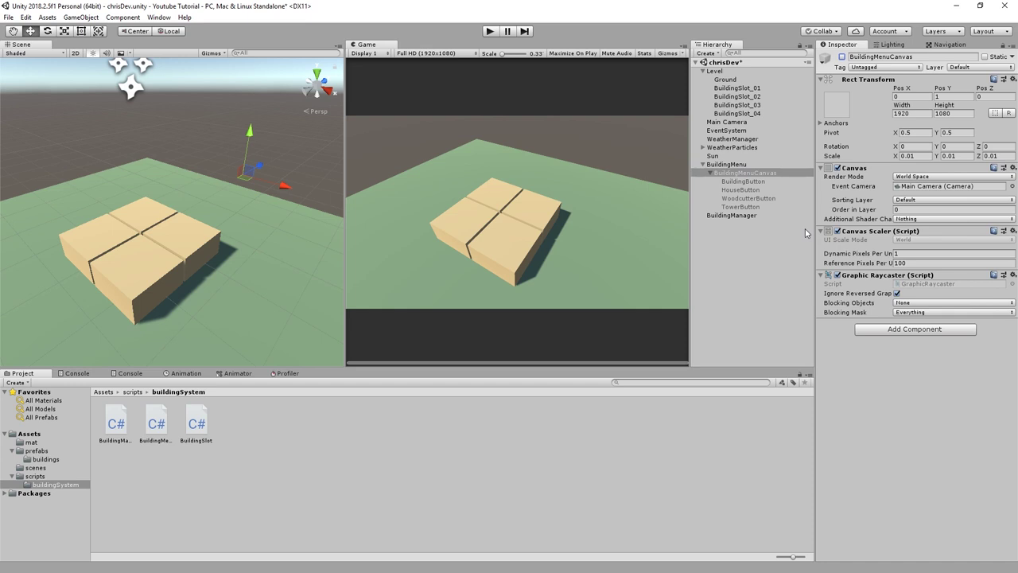
{"action": "left_click", "coordinate": [842, 58]}
{"action": "left_click", "coordinate": [842, 58]}
{"action": "left_click", "coordinate": [715, 176]}
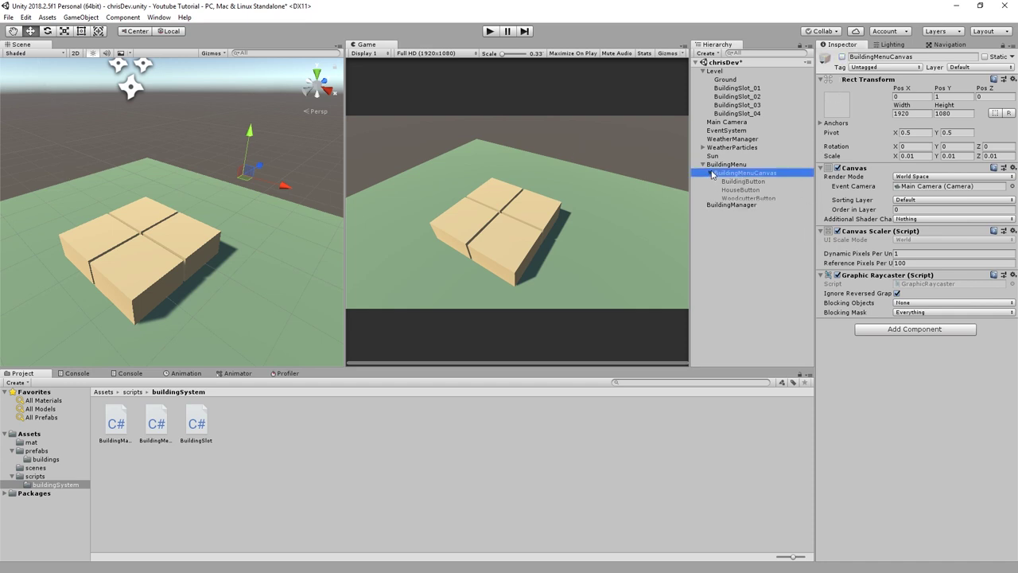
{"action": "left_click", "coordinate": [710, 173]}
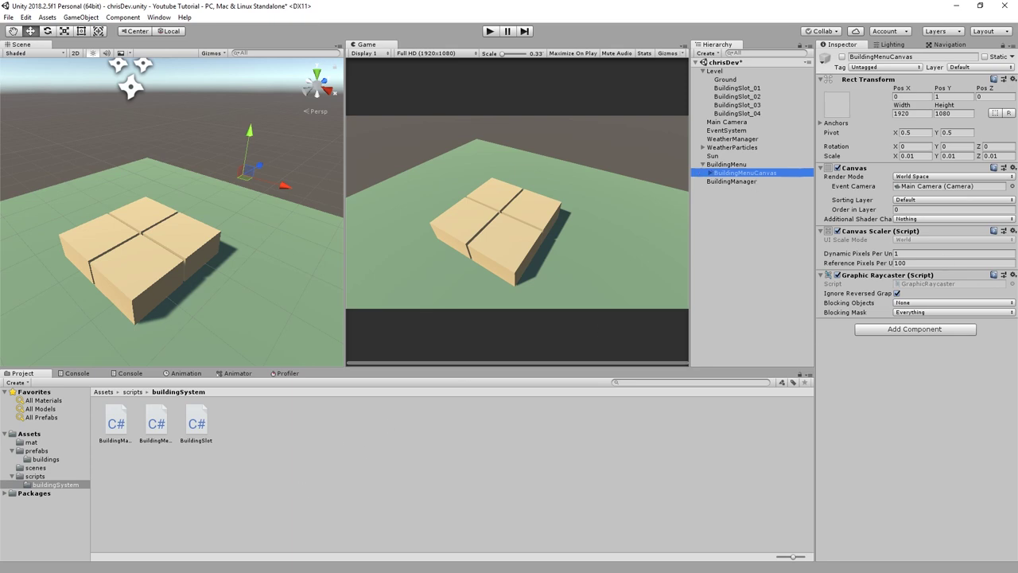
{"action": "key", "text": "alt+Tab"}
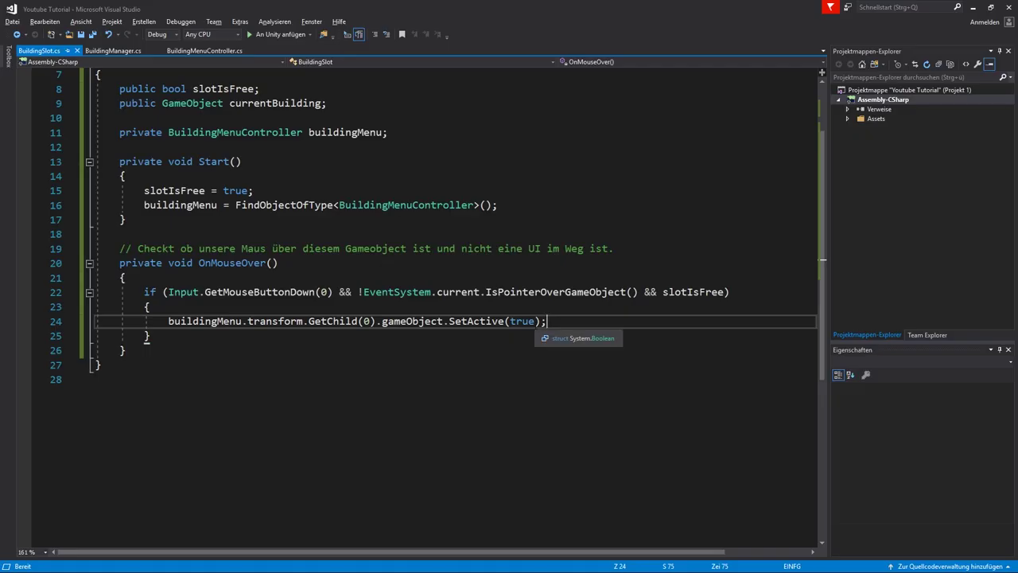
- Add buildingMenu.transform.parent = this.transform; after the SetActive call and save
{"action": "key", "text": "Return"}
{"action": "type", "text": "building"}
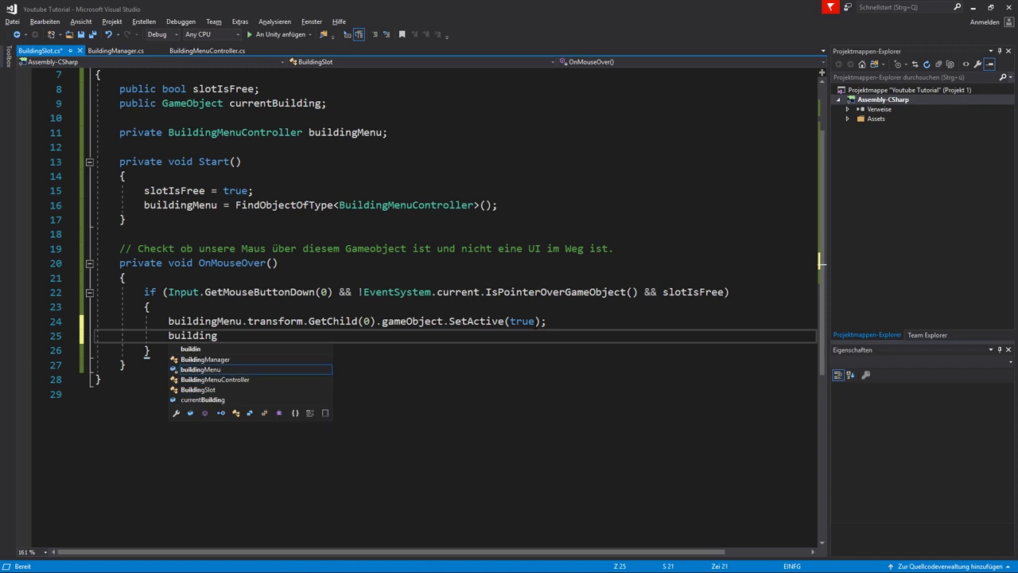
{"action": "type", "text": "me"}
{"action": "type", "text": "nu"}
{"action": "key", "text": "Tab"}
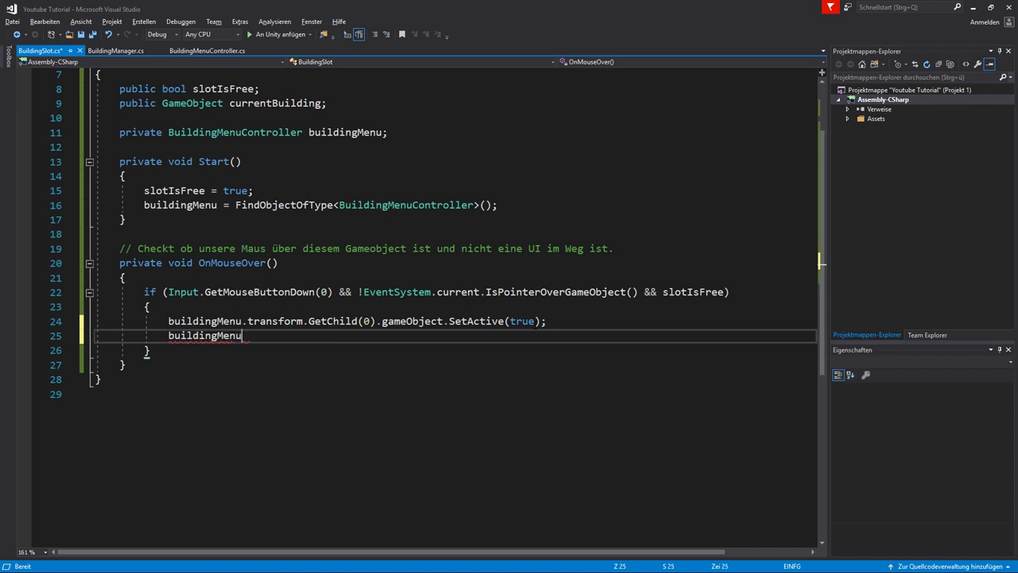
{"action": "type", "text": ".transform"}
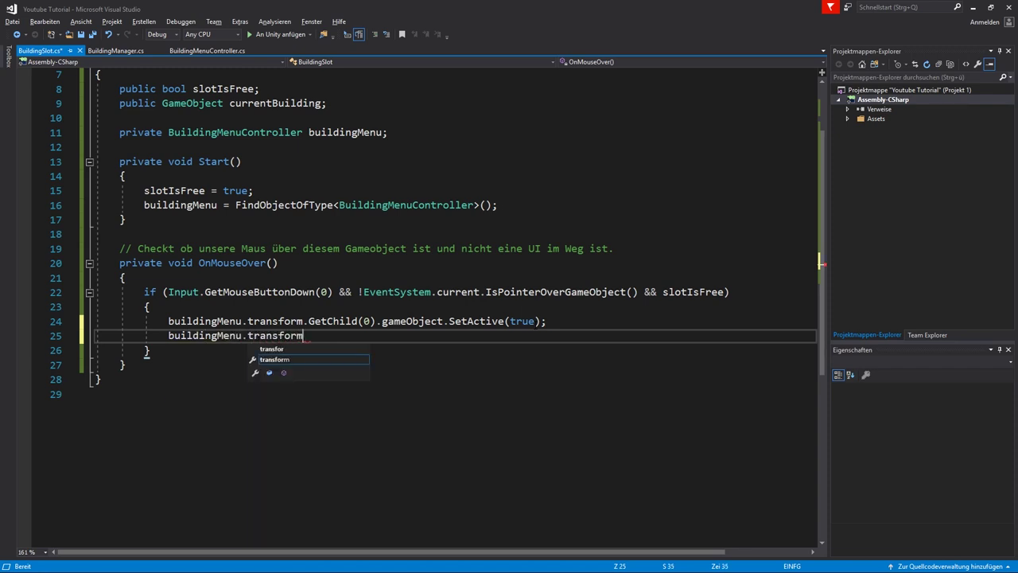
{"action": "type", "text": ".pa"}
{"action": "key", "text": "Tab"}
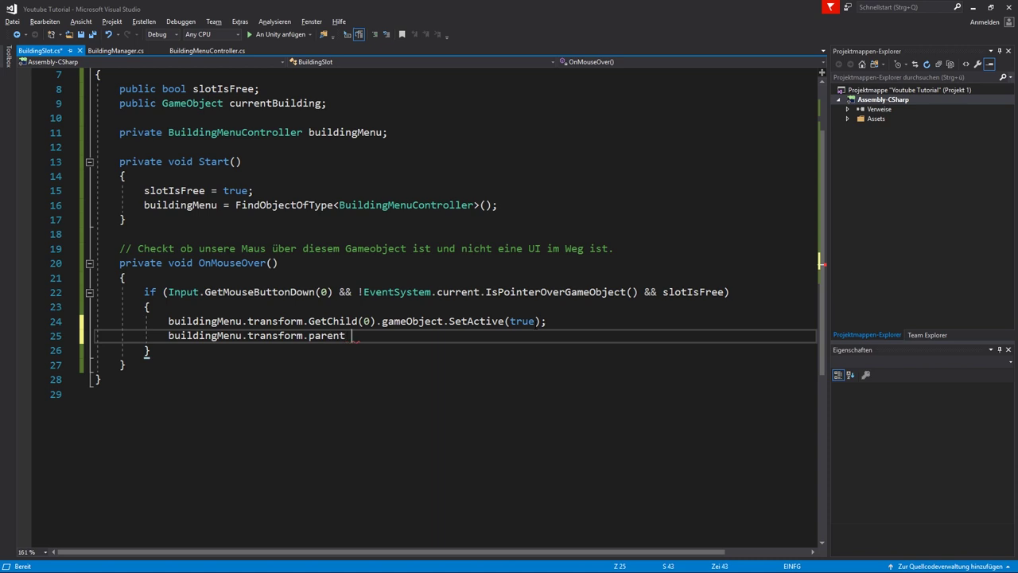
{"action": "type", "text": "= this.tra"}
{"action": "key", "text": "Tab"}
{"action": "type", "text": ";"}
{"action": "key", "text": "ctrl+s"}
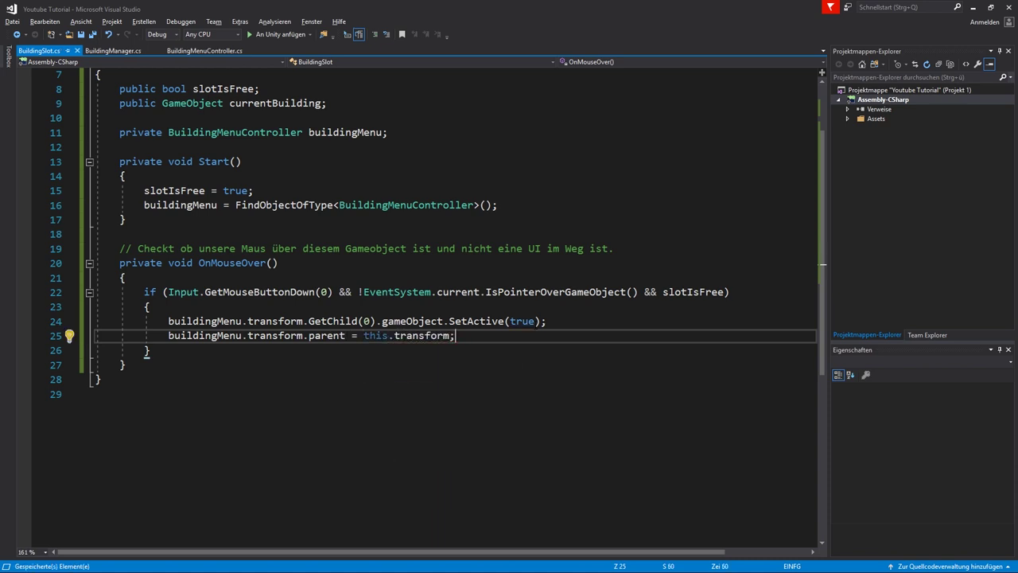
- Add buildingMenu.transform.position = this.transform.position; below the parenting line
{"action": "key", "text": "Return"}
{"action": "type", "text": "bui"}
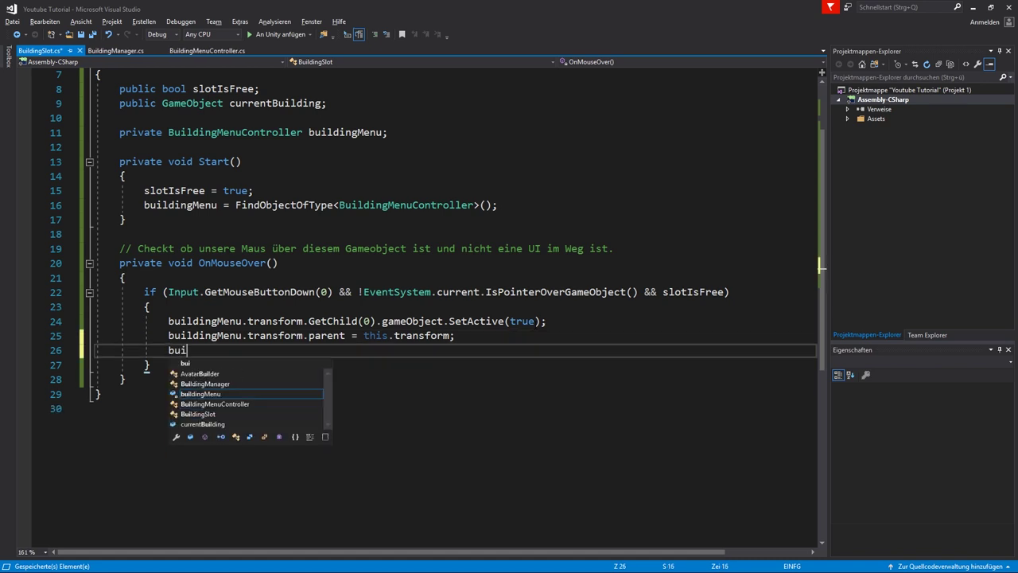
{"action": "type", "text": "ldingMenu."}
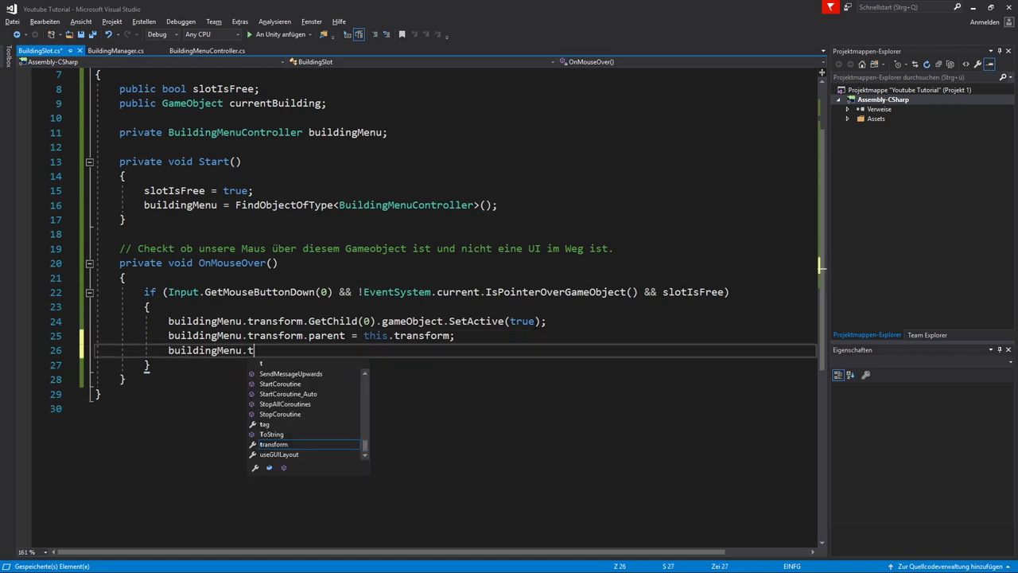
{"action": "type", "text": "transform."}
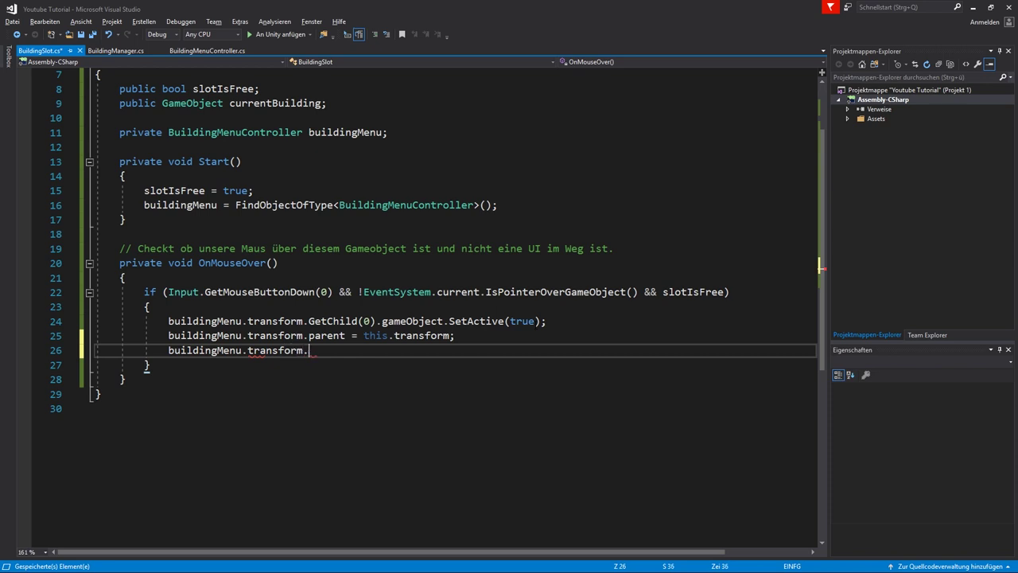
{"action": "type", "text": "pos"}
{"action": "key", "text": "Tab"}
{"action": "type", "text": "= this.tran"}
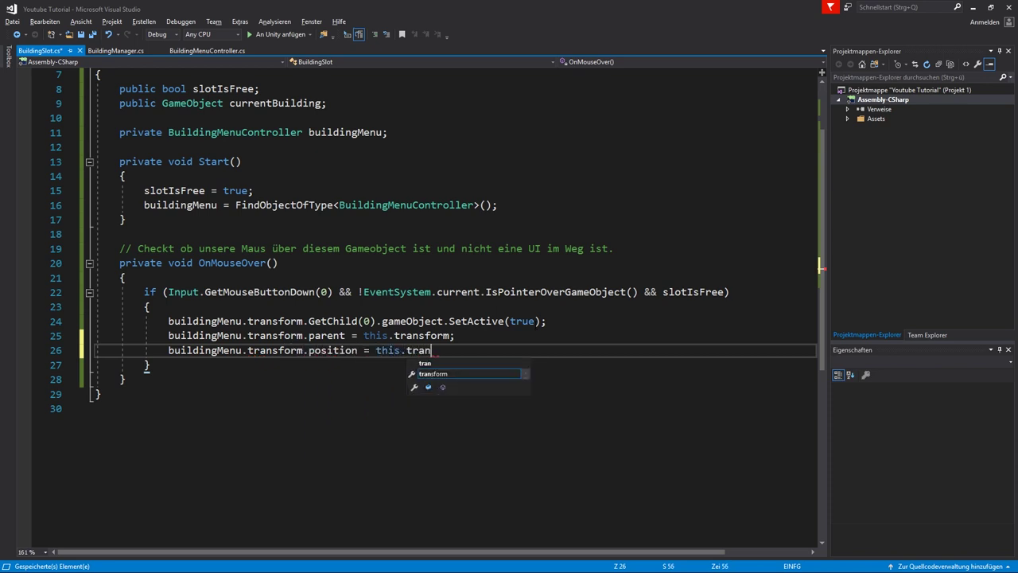
{"action": "type", "text": "sform.pos"}
{"action": "key", "text": "Tab"}
{"action": "type", "text": ";"}
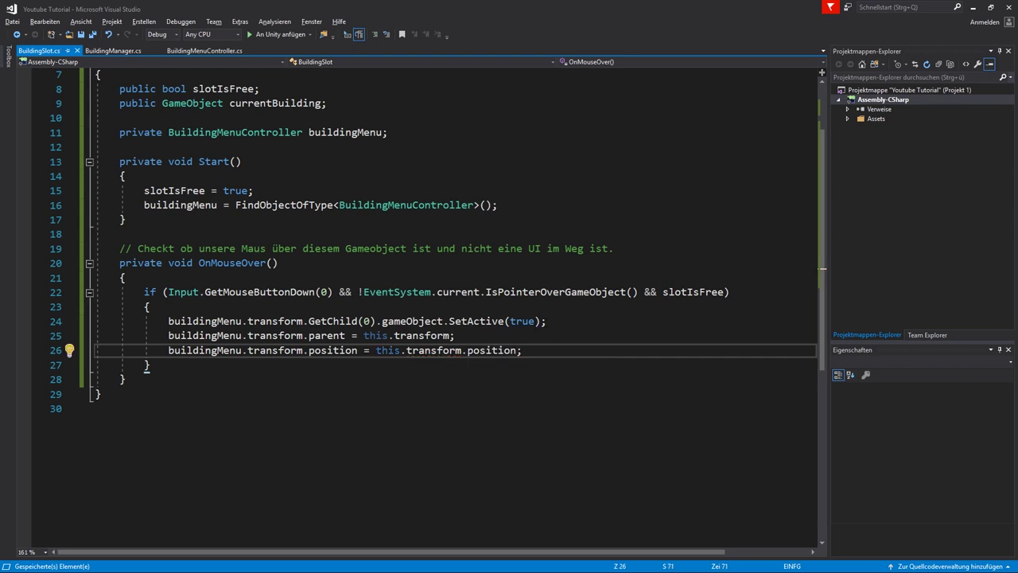
{"action": "scroll", "coordinate": [495, 369], "scroll_direction": "down", "scroll_amount": 1}
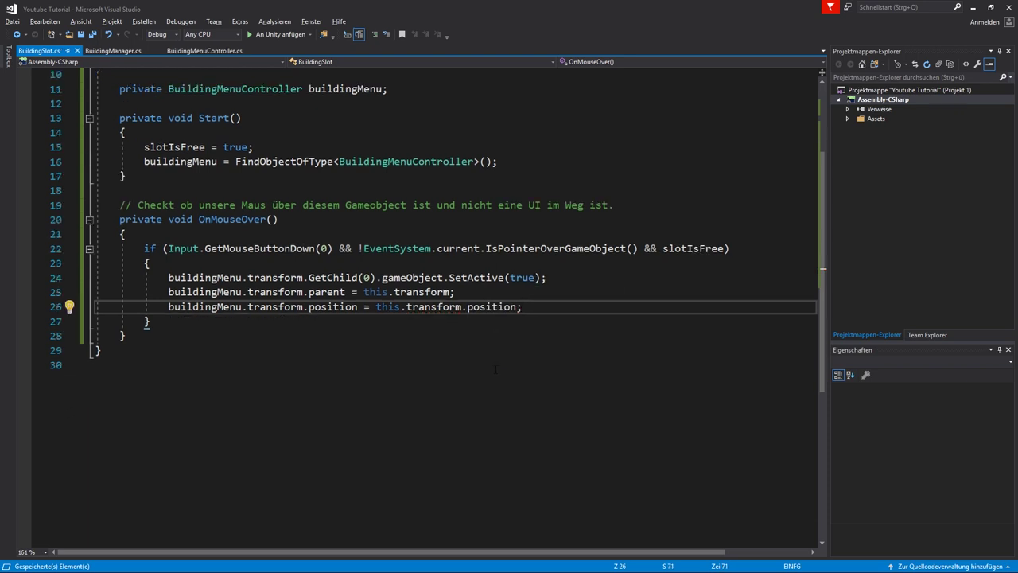
{"action": "scroll", "coordinate": [495, 369], "scroll_direction": "up", "scroll_amount": 1}
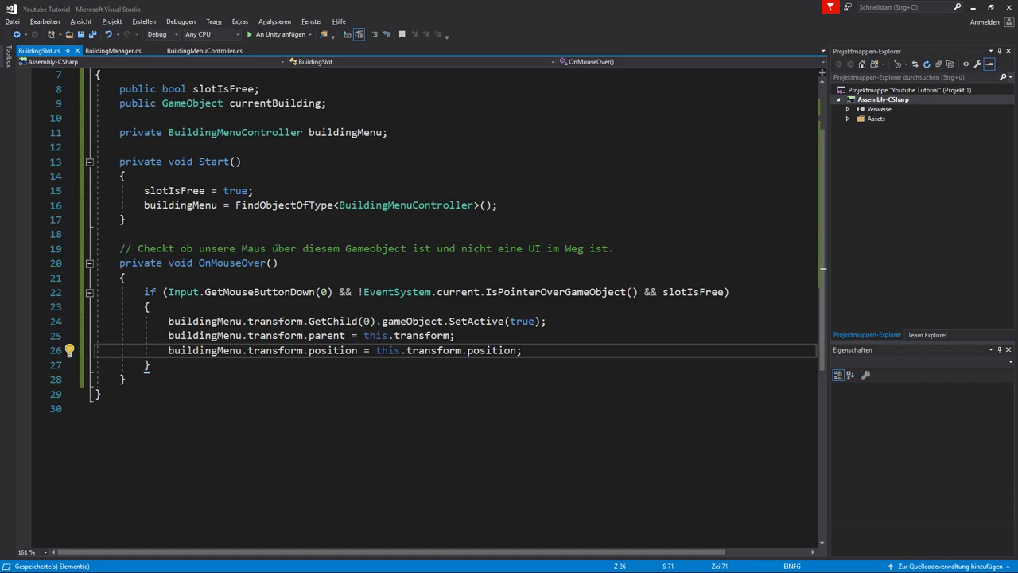
{"action": "key", "text": "alt+Tab"}
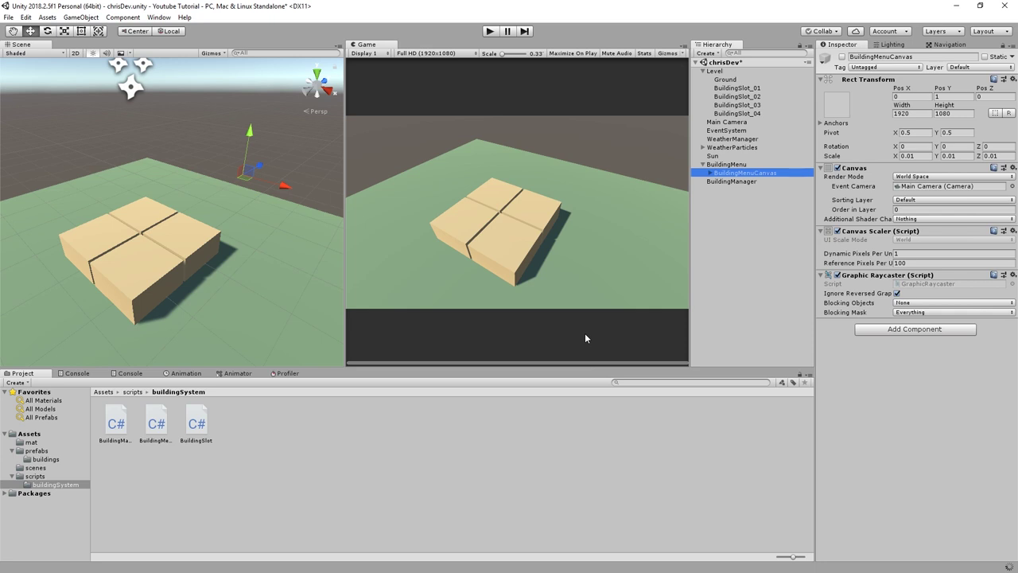
- Play-test by clicking slots 03, 01, 04 and 02 to move the menu, then stop Play mode
{"action": "left_click", "coordinate": [492, 32]}
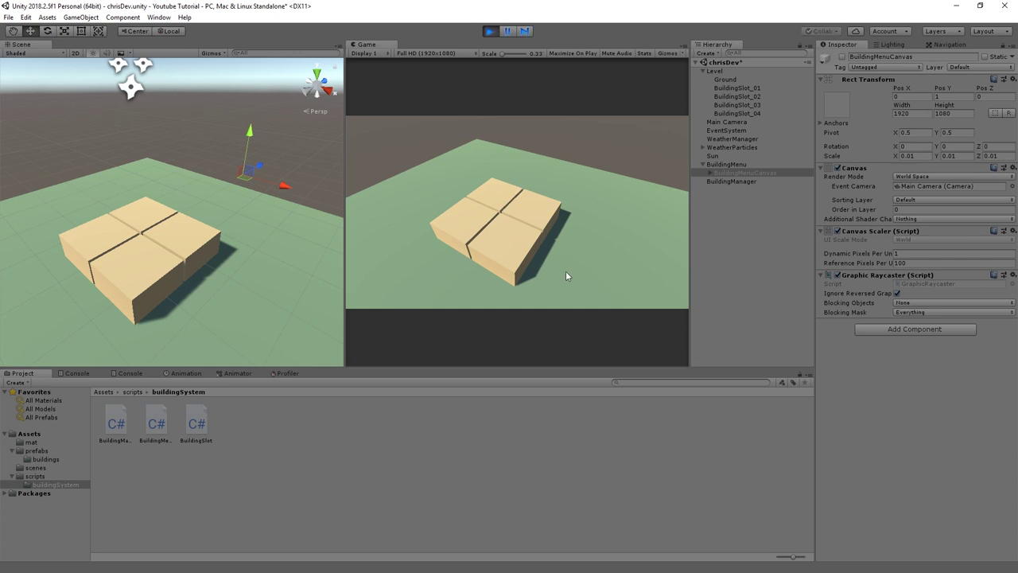
{"action": "left_click", "coordinate": [497, 199]}
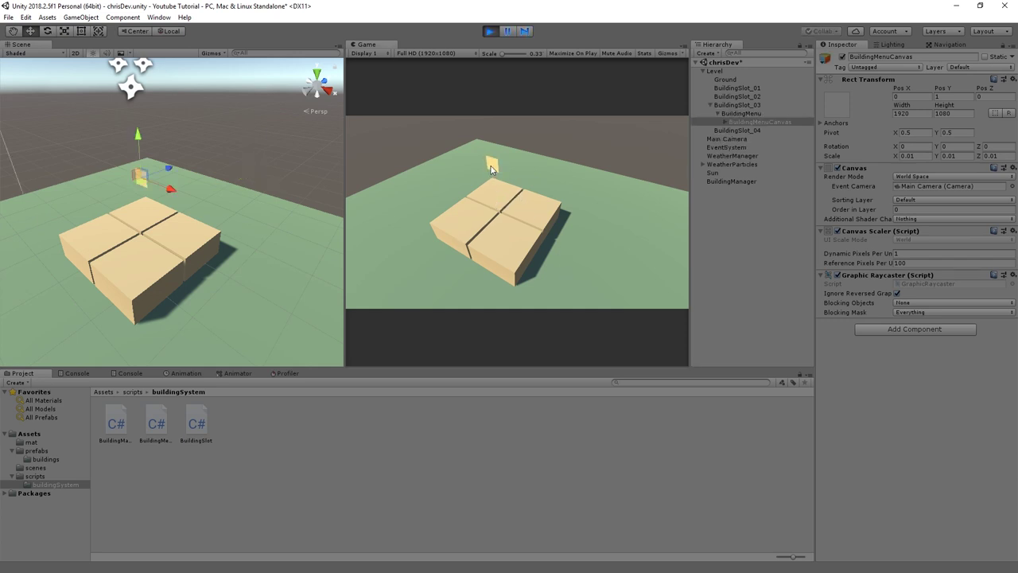
{"action": "left_click", "coordinate": [534, 221]}
{"action": "left_click", "coordinate": [457, 236]}
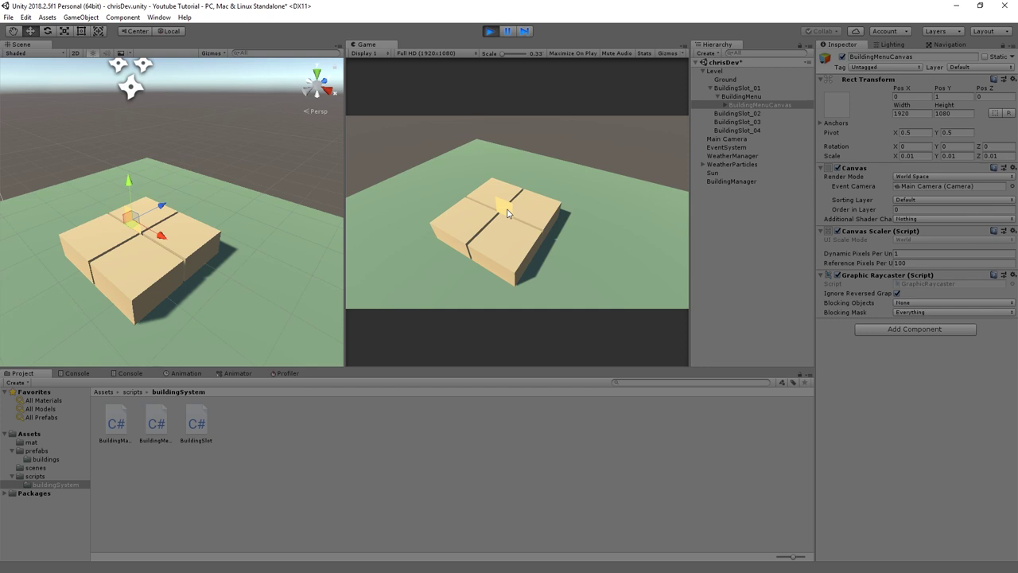
{"action": "left_click", "coordinate": [503, 208]}
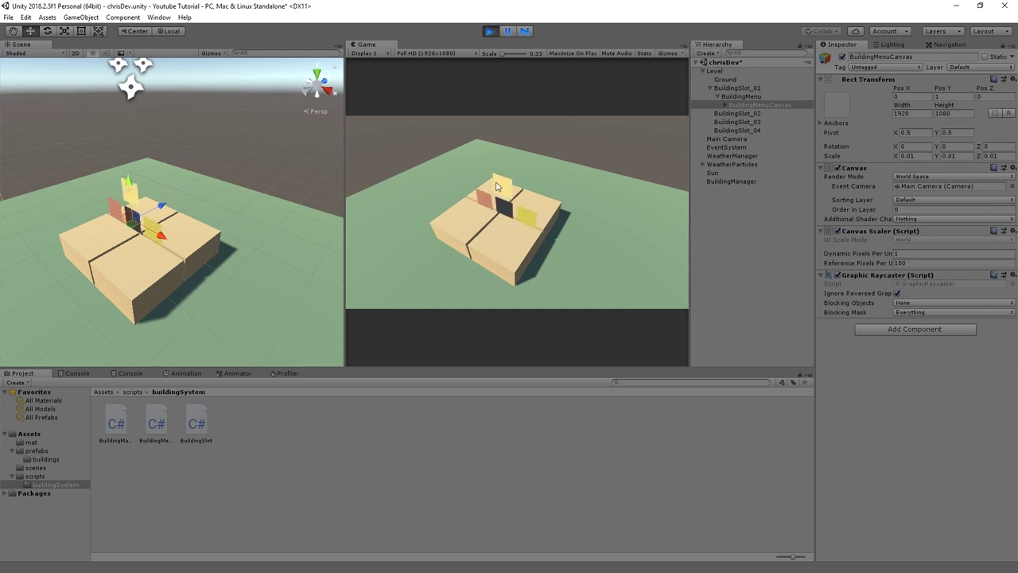
{"action": "left_click", "coordinate": [450, 246]}
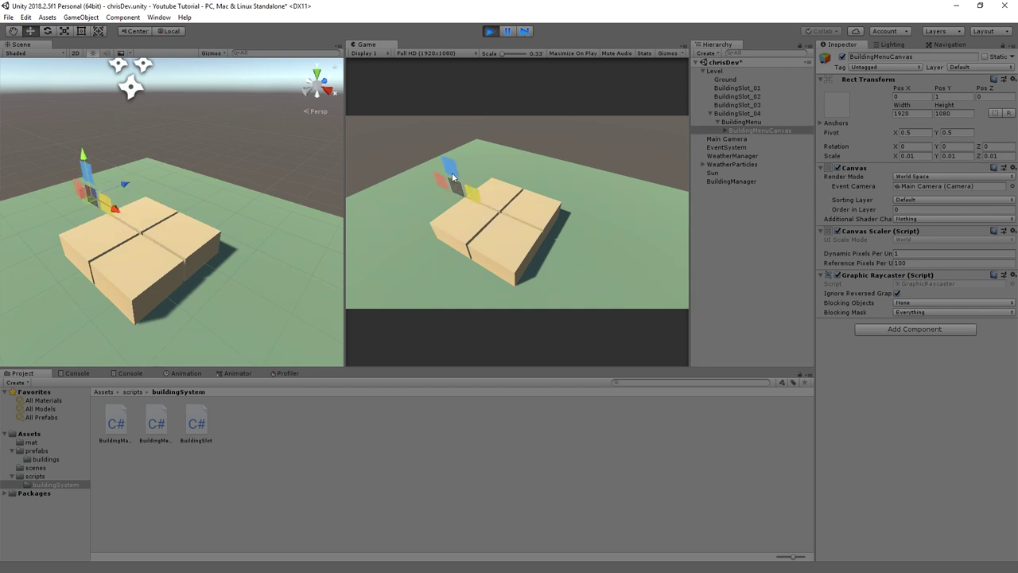
{"action": "left_click", "coordinate": [529, 208]}
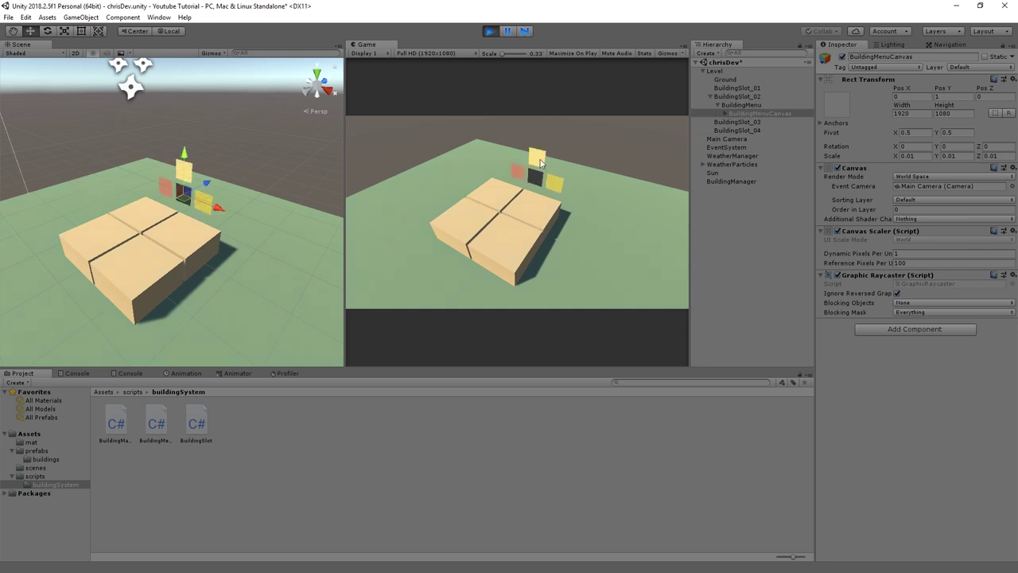
{"action": "left_click", "coordinate": [495, 32]}
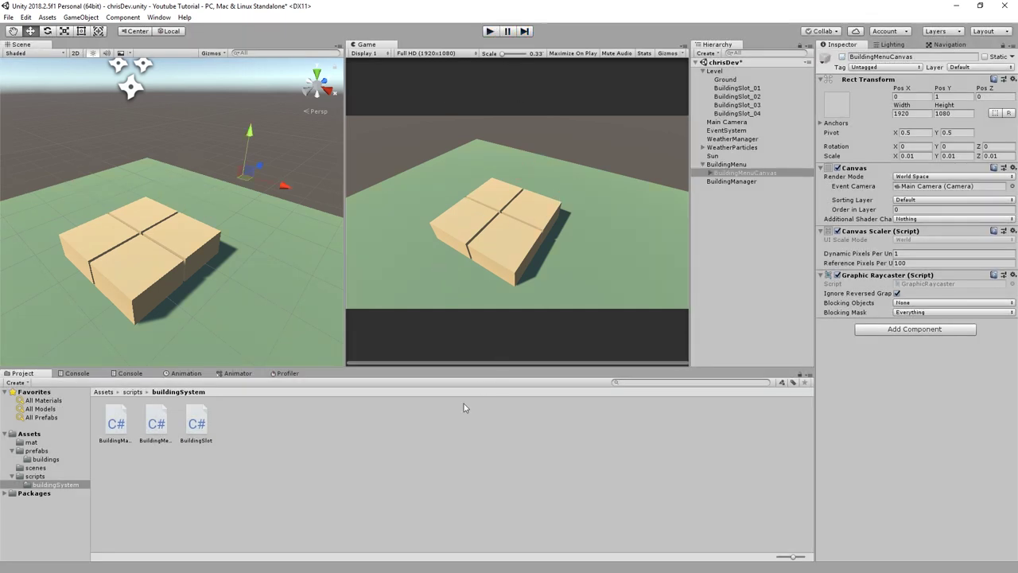
- Open BuildingMenuController.cs and inspect the DisableMenuButtons method signature
{"action": "key", "text": "alt+Tab"}
{"action": "scroll", "coordinate": [391, 319], "scroll_direction": "down", "scroll_amount": 1}
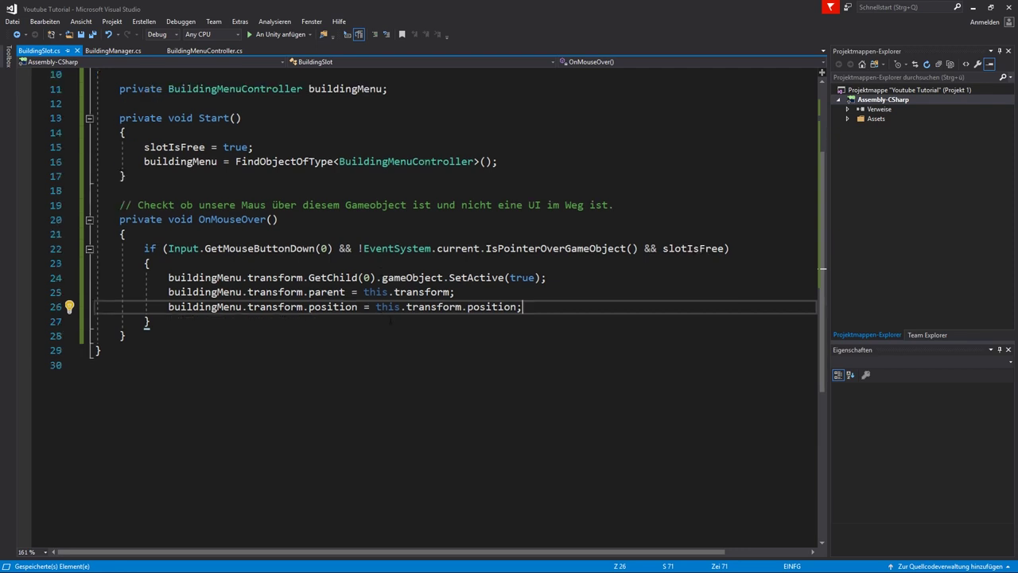
{"action": "left_click", "coordinate": [194, 51]}
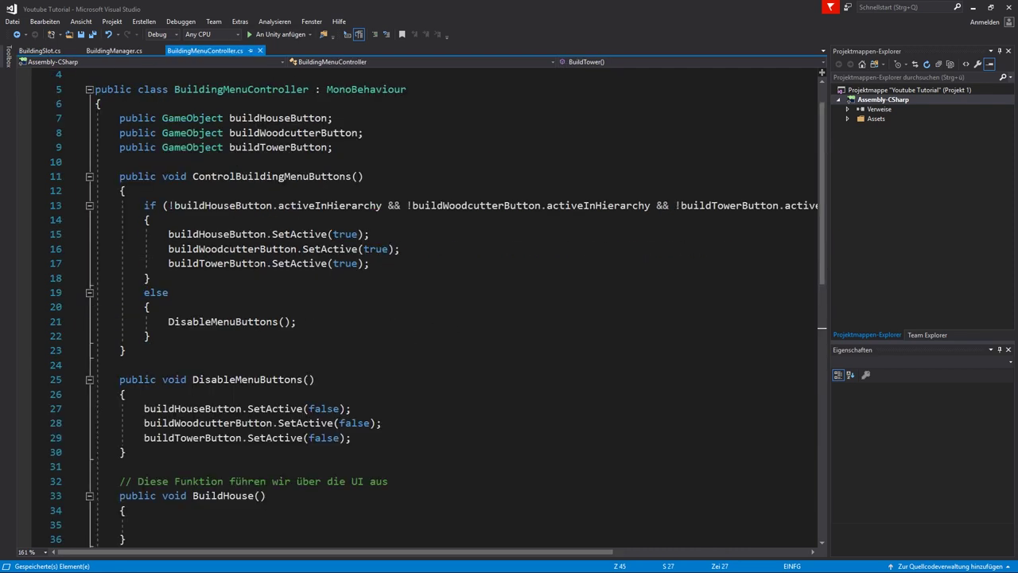
{"action": "scroll", "coordinate": [255, 270], "scroll_direction": "down", "scroll_amount": 1}
{"action": "left_click_drag", "start_coordinate": [120, 292], "coordinate": [316, 292]}
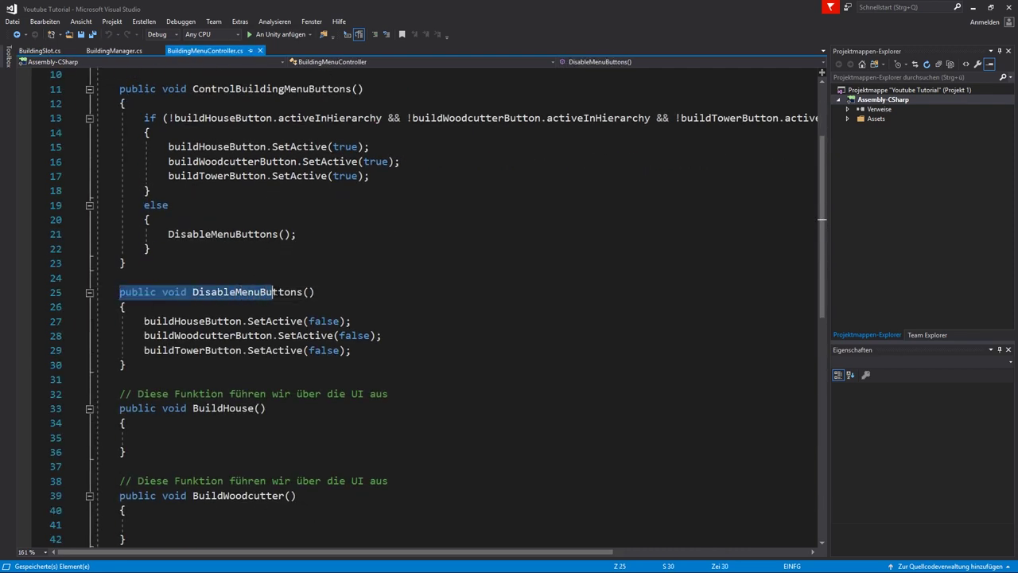
{"action": "left_click", "coordinate": [326, 293]}
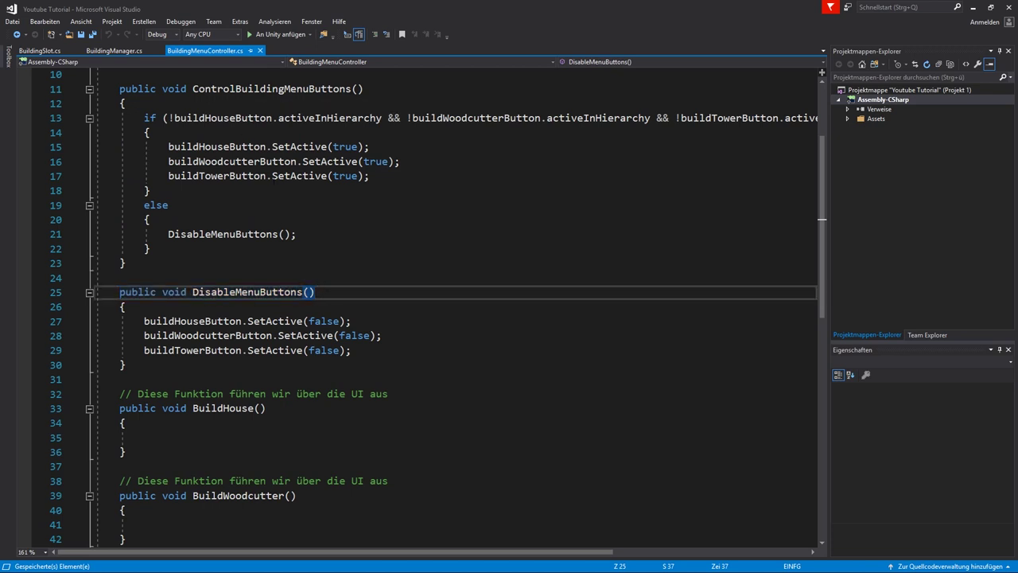
{"action": "scroll", "coordinate": [314, 318], "scroll_direction": "up", "scroll_amount": 1}
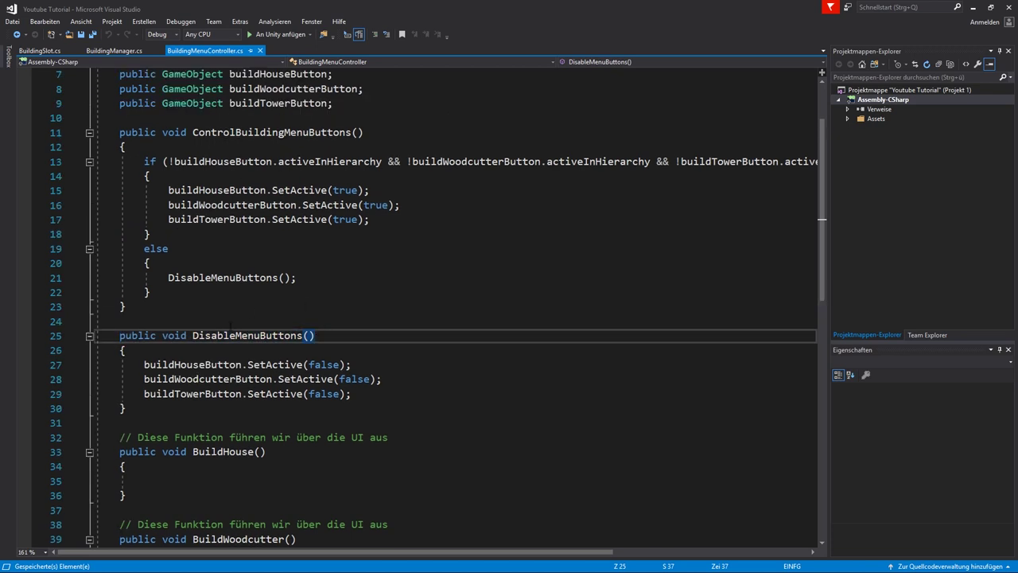
- Add buildingMenu.DisableMenuButtons(); after the position line in BuildingSlot.cs and save
{"action": "left_click", "coordinate": [113, 51]}
{"action": "left_click", "coordinate": [38, 53]}
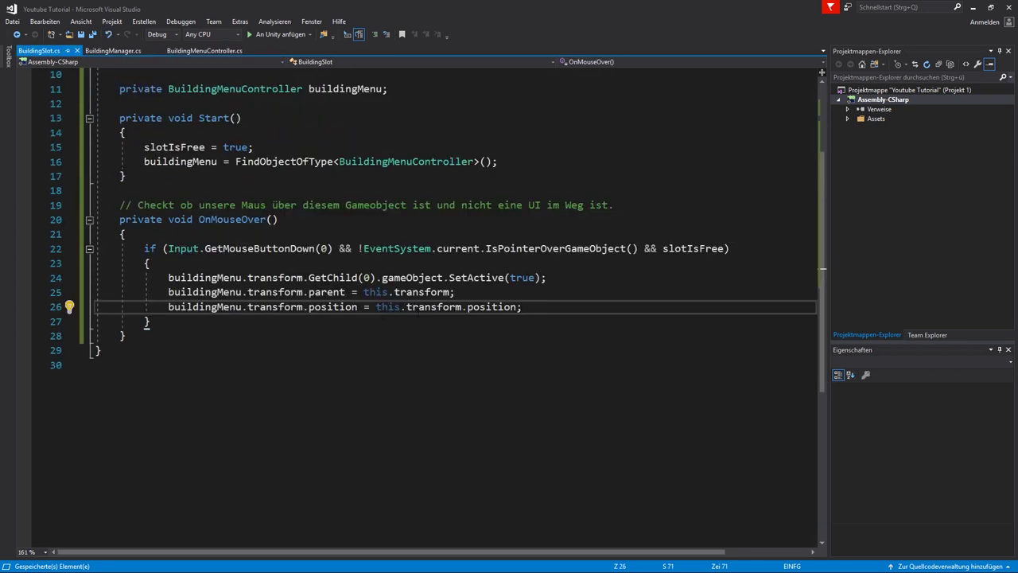
{"action": "key", "text": "Return"}
{"action": "type", "text": "buil"}
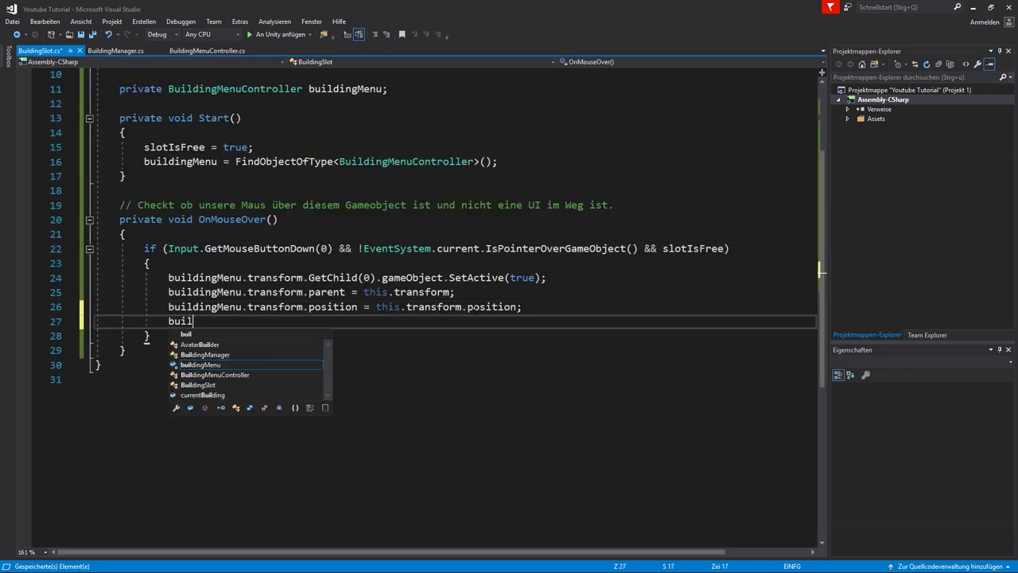
{"action": "type", "text": "dingMenu."}
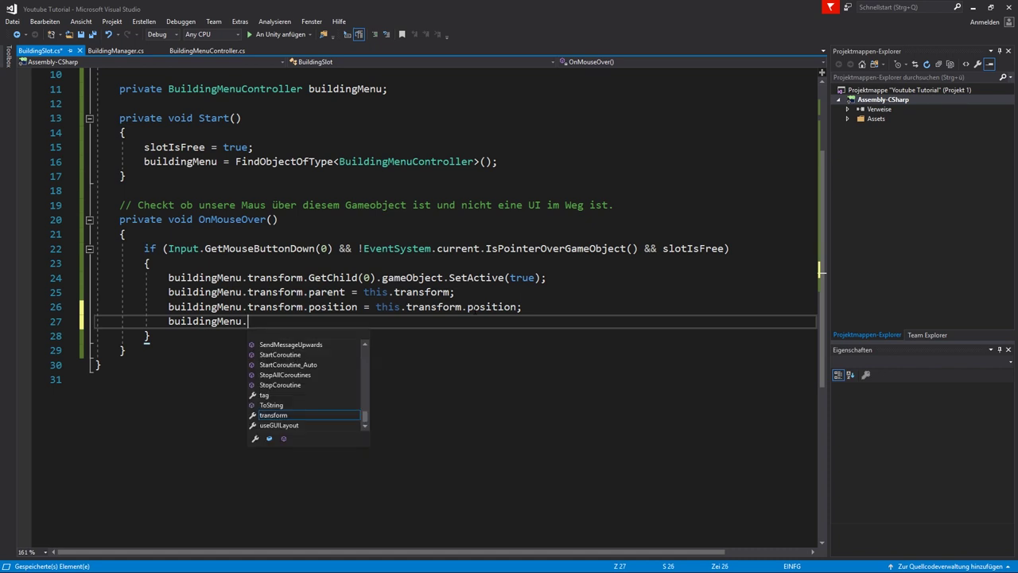
{"action": "type", "text": "disab();"}
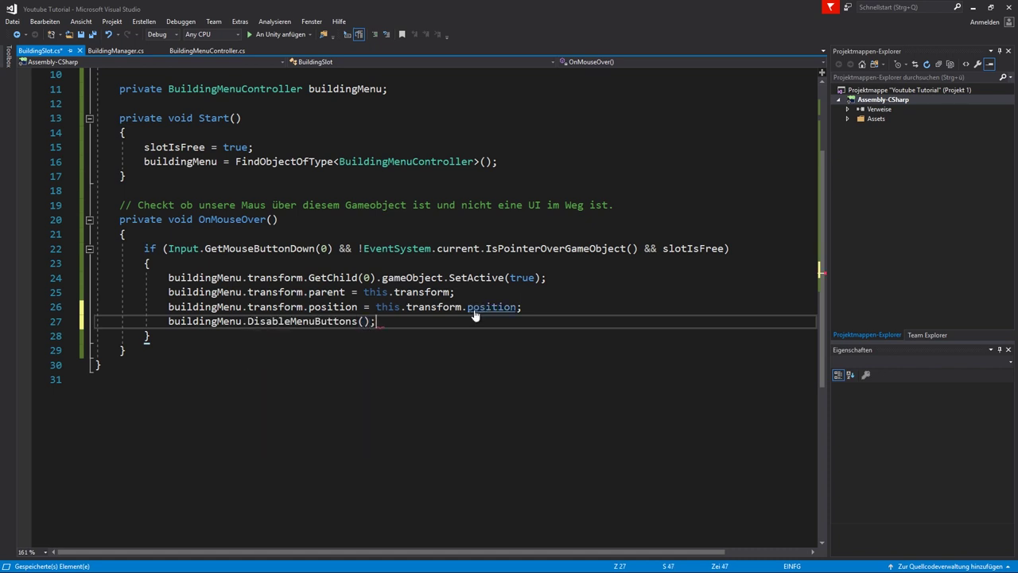
{"action": "key", "text": "ctrl+s"}
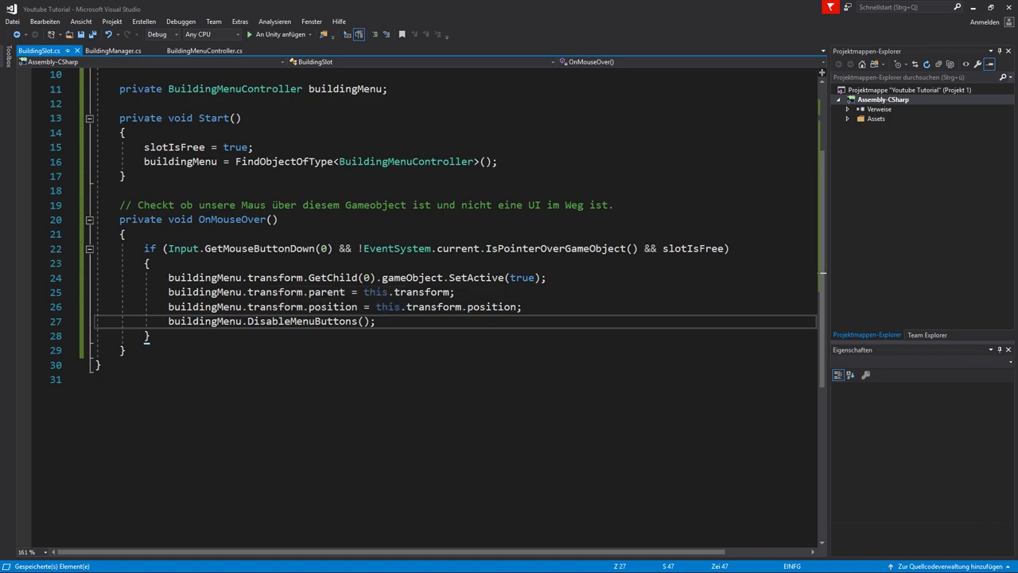
{"action": "key", "text": "alt+Tab"}
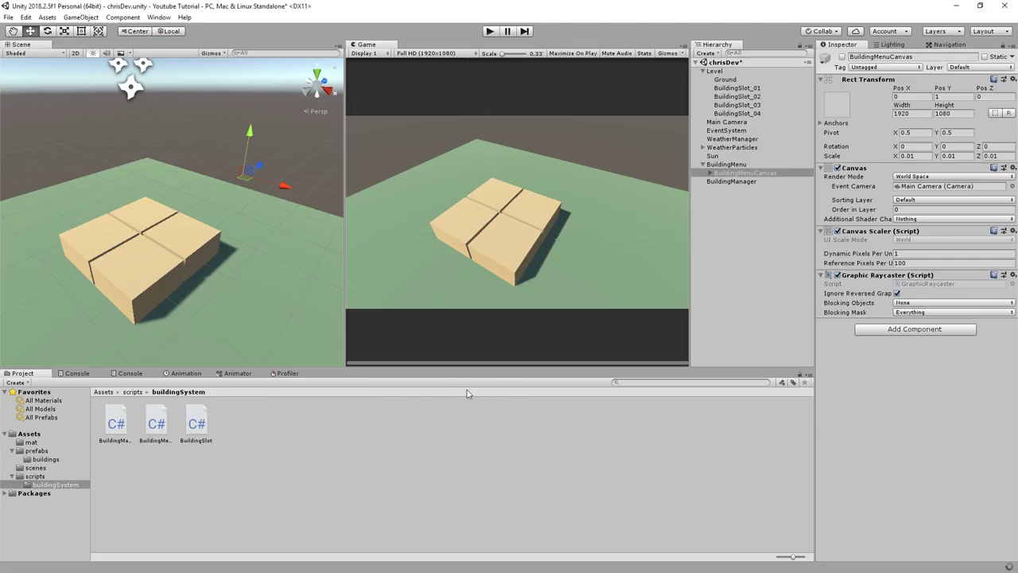
{"action": "left_click", "coordinate": [493, 32]}
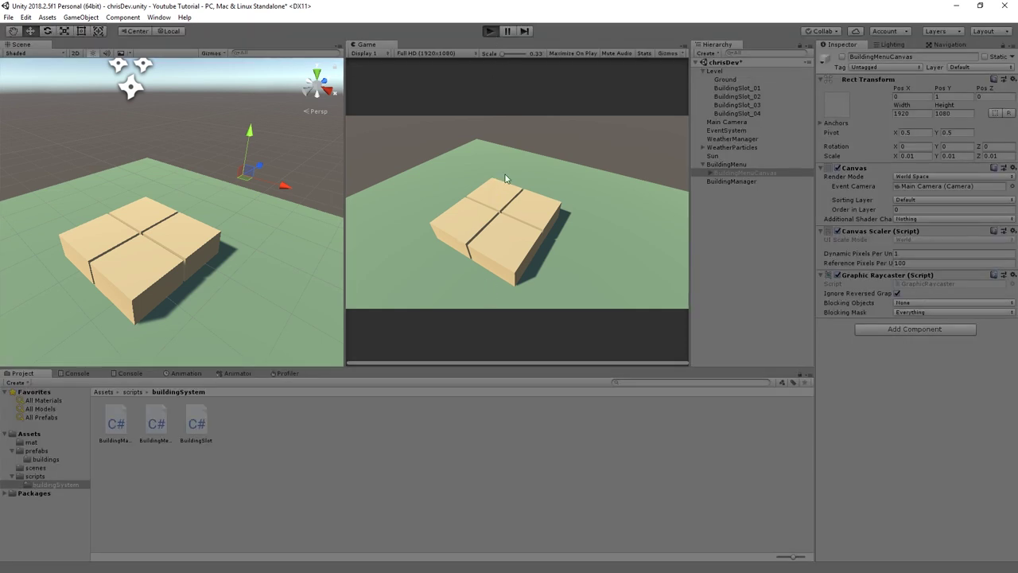
{"action": "left_click", "coordinate": [500, 203]}
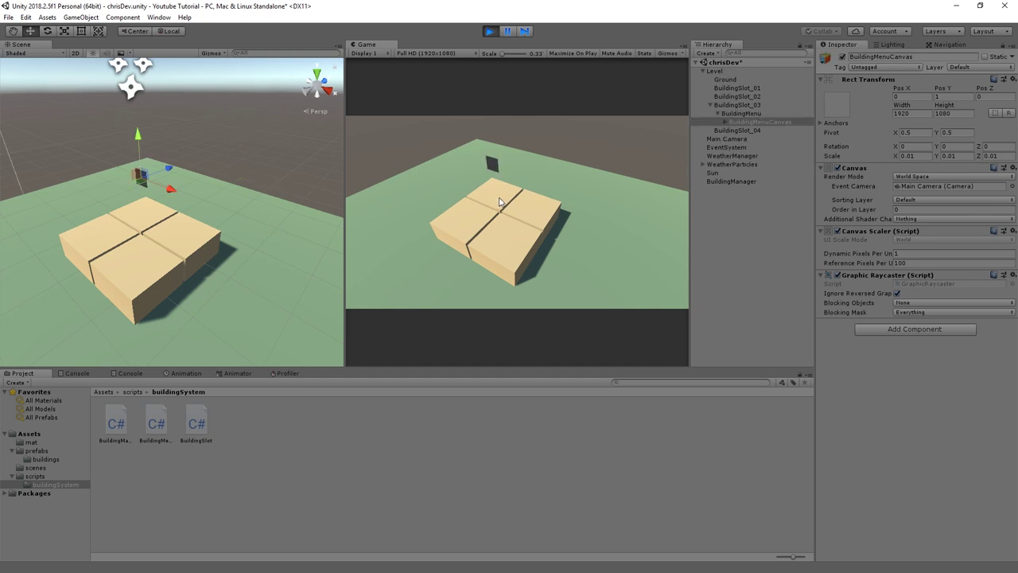
{"action": "left_click", "coordinate": [542, 216]}
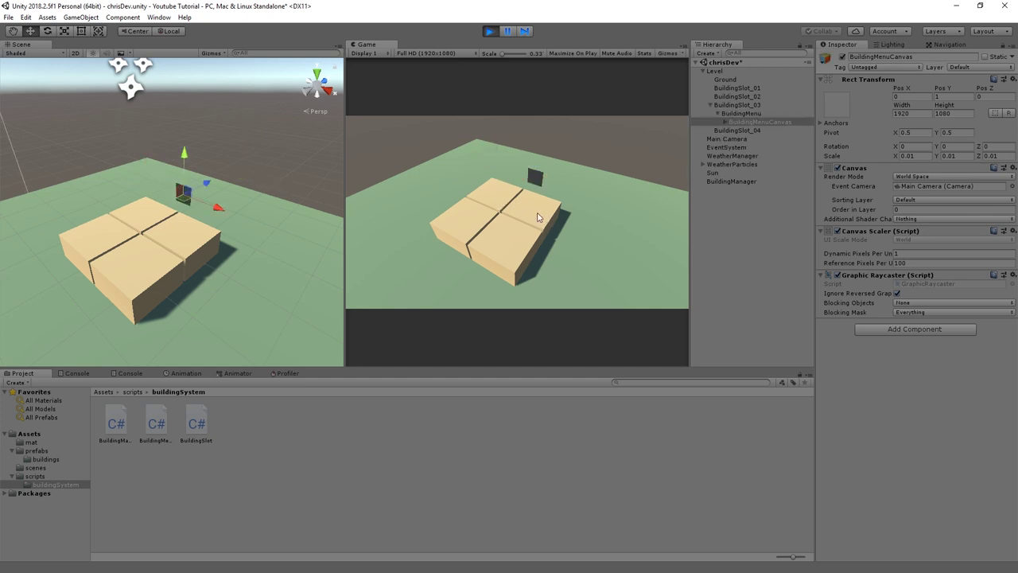
{"action": "left_click", "coordinate": [509, 235]}
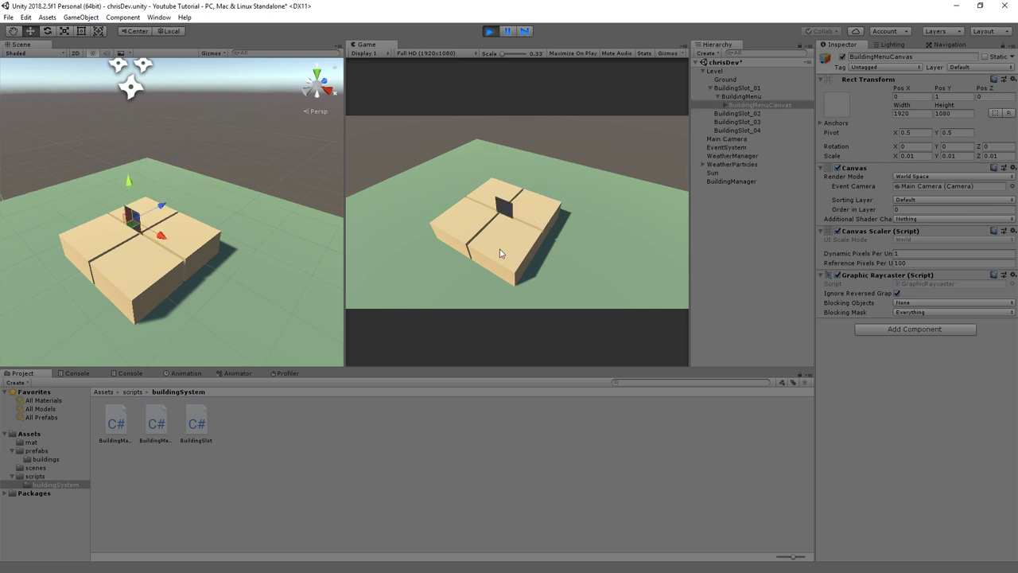
{"action": "left_click", "coordinate": [455, 234]}
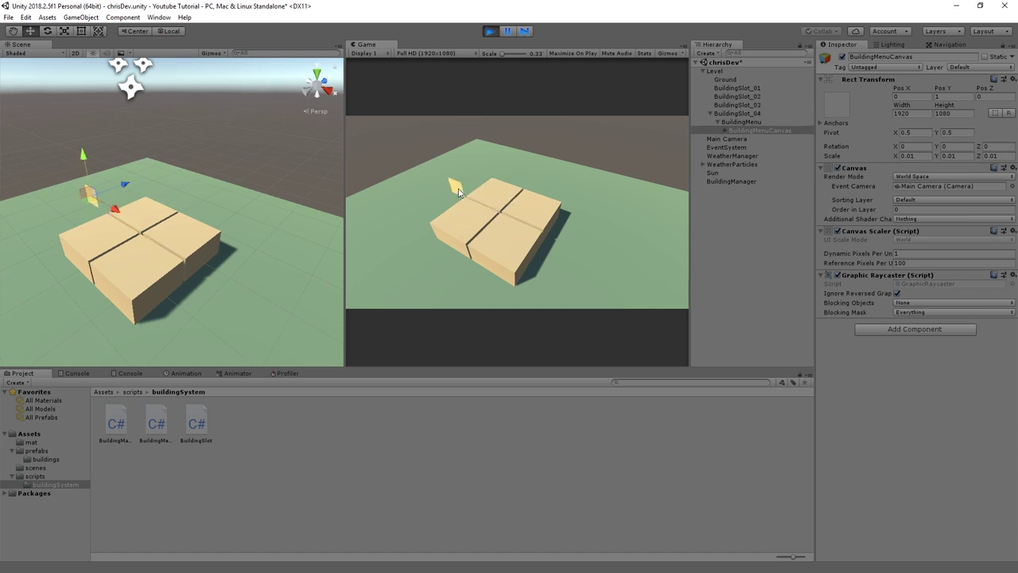
{"action": "left_click", "coordinate": [519, 246]}
{"action": "left_click", "coordinate": [538, 217]}
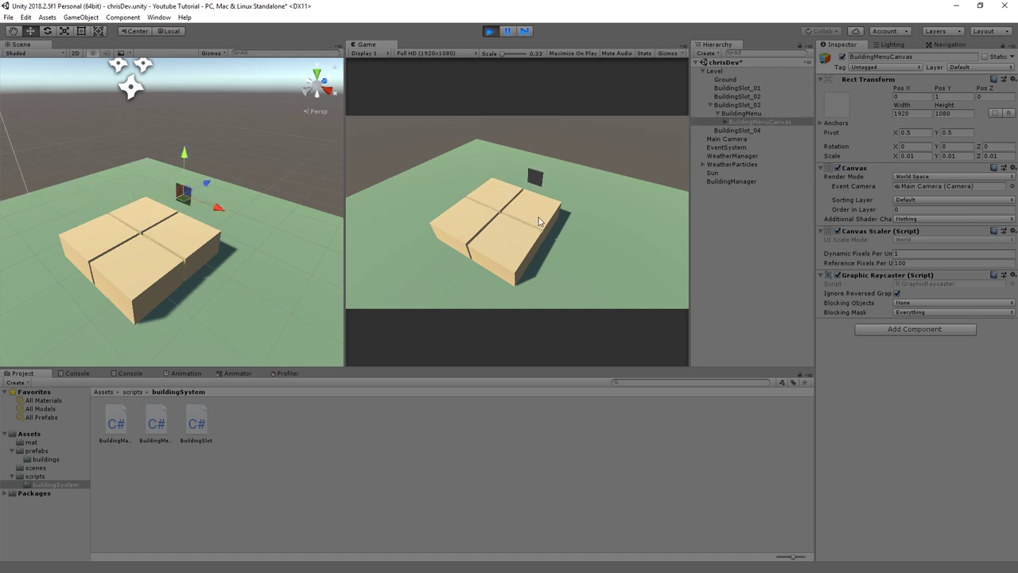
{"action": "left_click", "coordinate": [535, 258]}
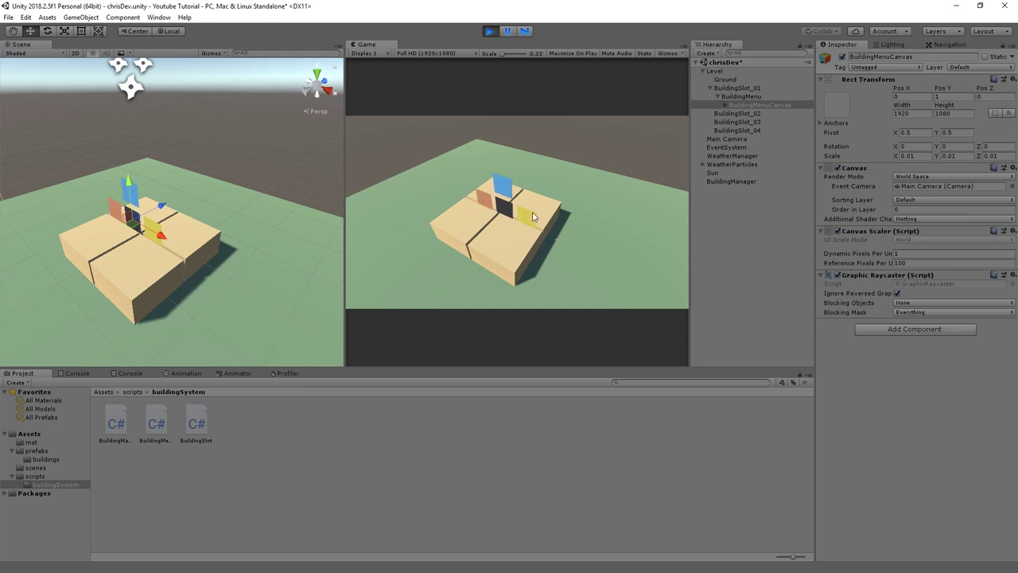
{"action": "left_click", "coordinate": [529, 220]}
{"action": "left_click", "coordinate": [488, 35]}
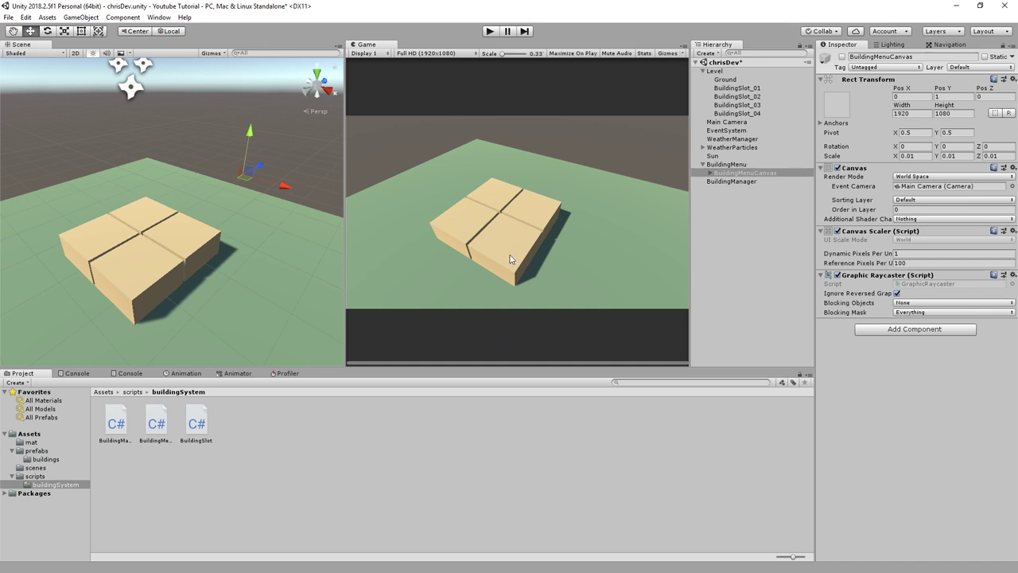
{"action": "left_click", "coordinate": [490, 34]}
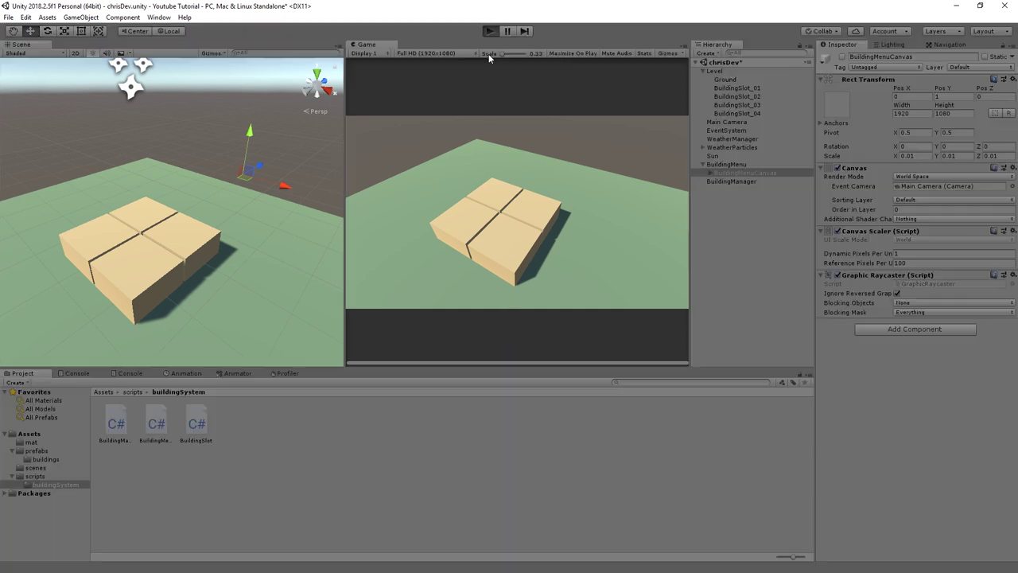
{"action": "left_click", "coordinate": [504, 247]}
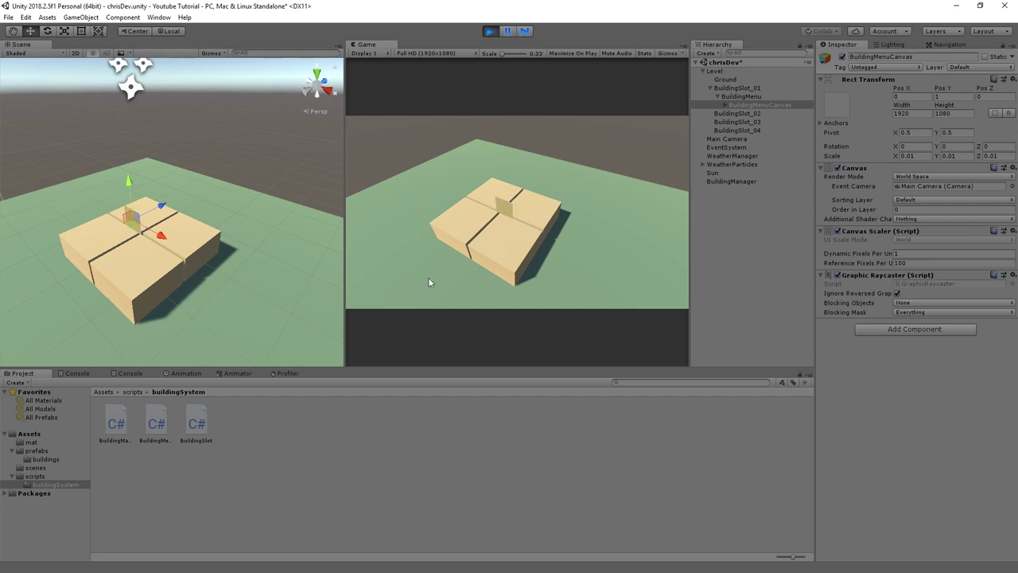
{"action": "left_click", "coordinate": [541, 219]}
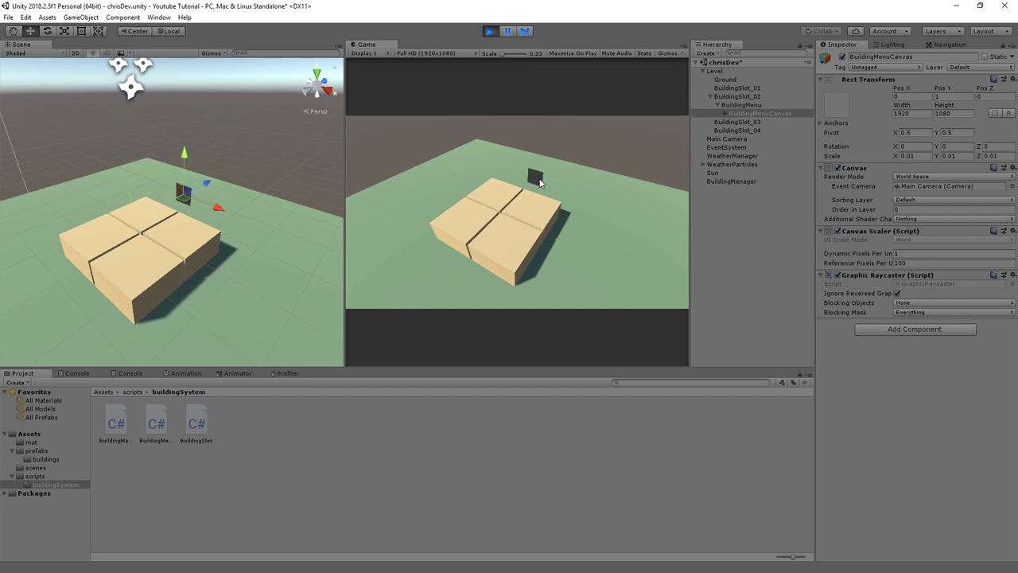
{"action": "left_click", "coordinate": [459, 225]}
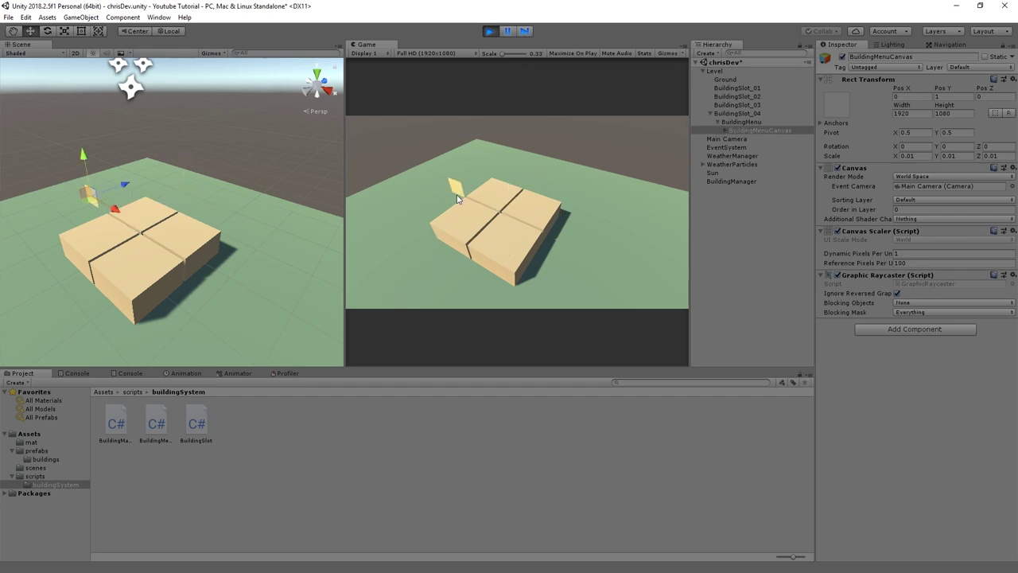
{"action": "left_click", "coordinate": [490, 32]}
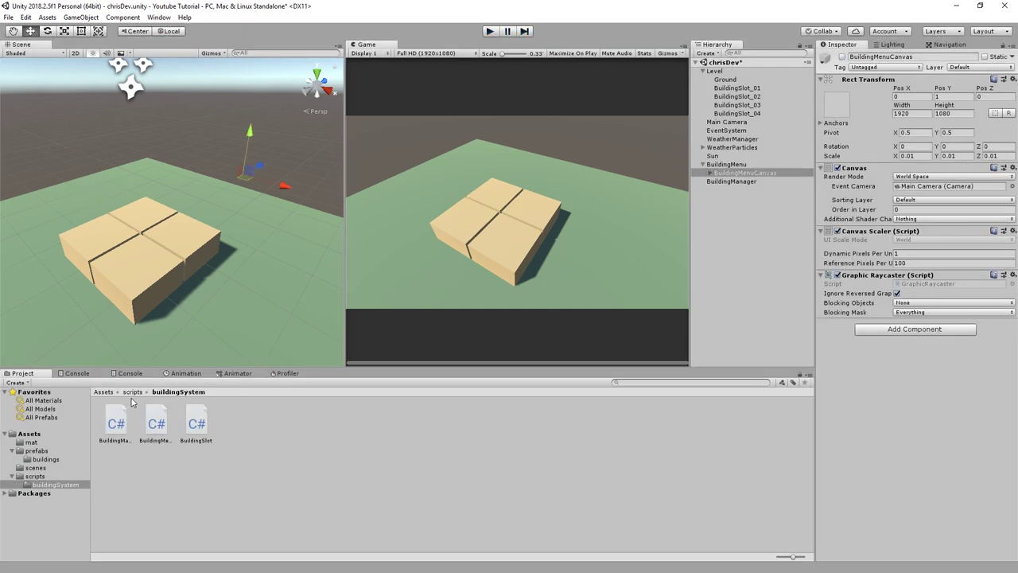
- Create a new C# script named UILookToCamera in the buildingSystem folder
{"action": "right_click", "coordinate": [290, 485]}
{"action": "mouse_move", "coordinate": [402, 233]}
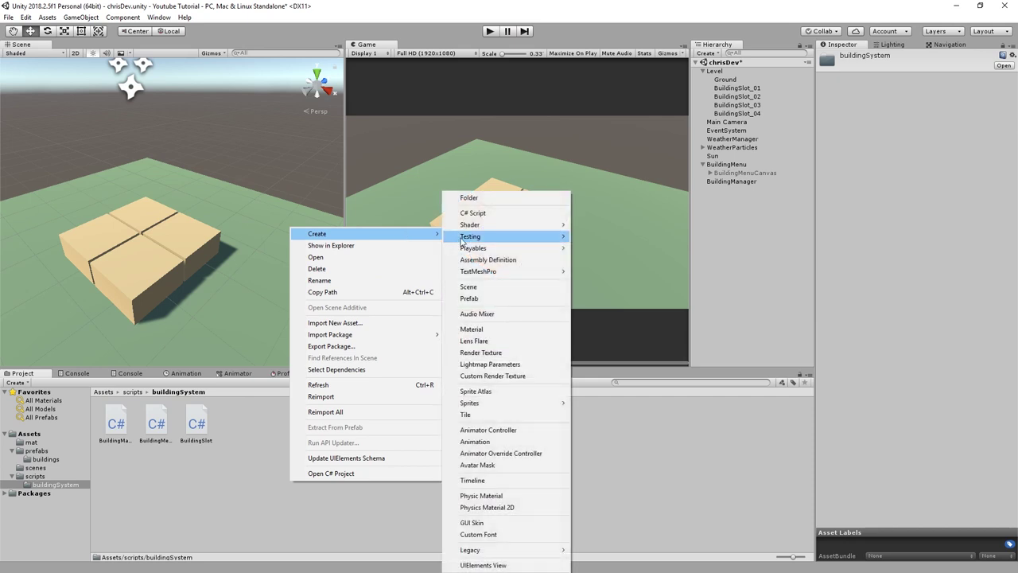
{"action": "left_click", "coordinate": [479, 216]}
{"action": "type", "text": "UI"}
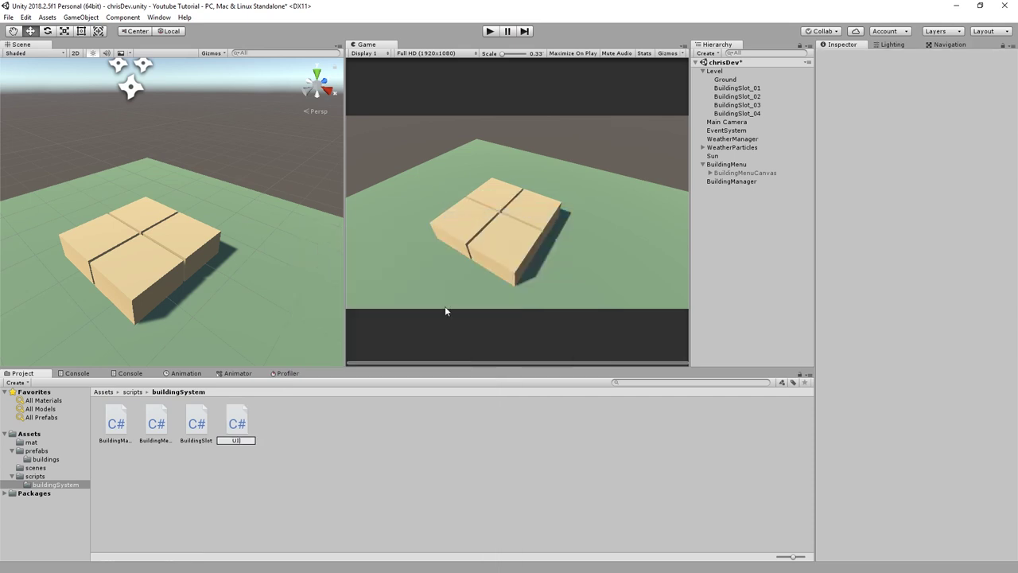
{"action": "type", "text": "LookToCamera"}
{"action": "key", "text": "Return"}
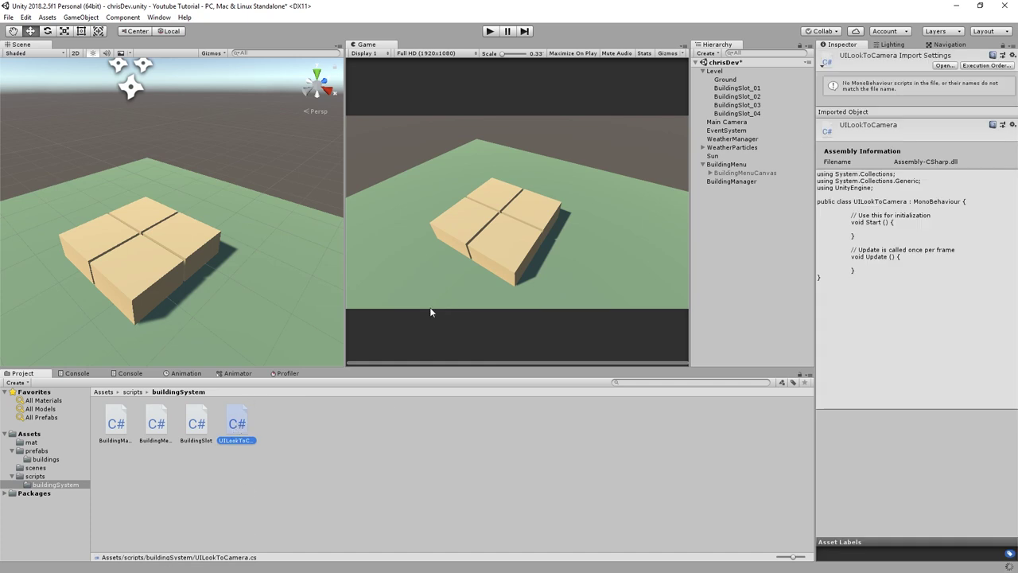
- Attach UILookToCamera to BuildingMenuCanvas and open the script for editing
{"action": "left_click", "coordinate": [740, 175]}
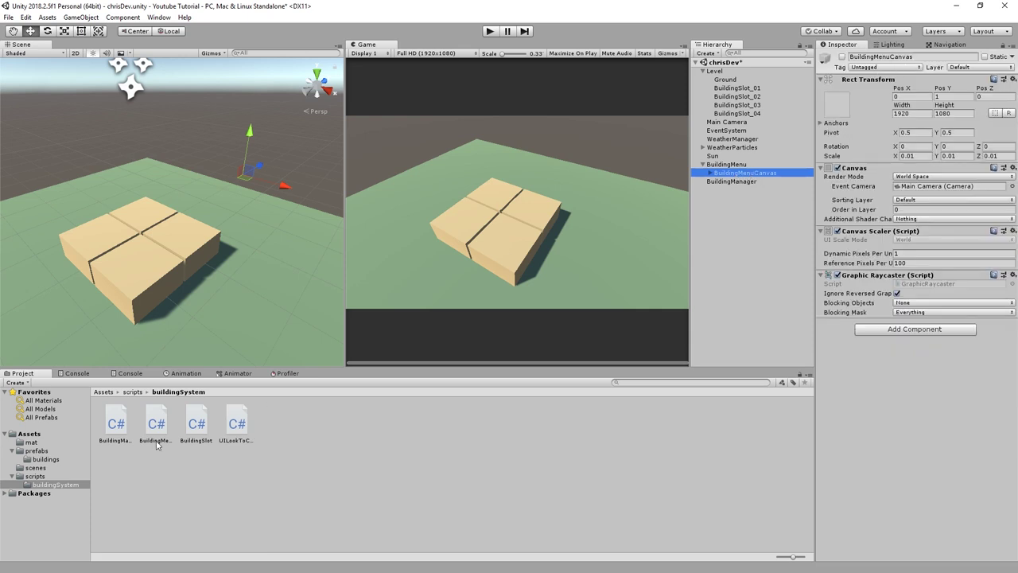
{"action": "left_click_drag", "start_coordinate": [237, 423], "coordinate": [947, 370]}
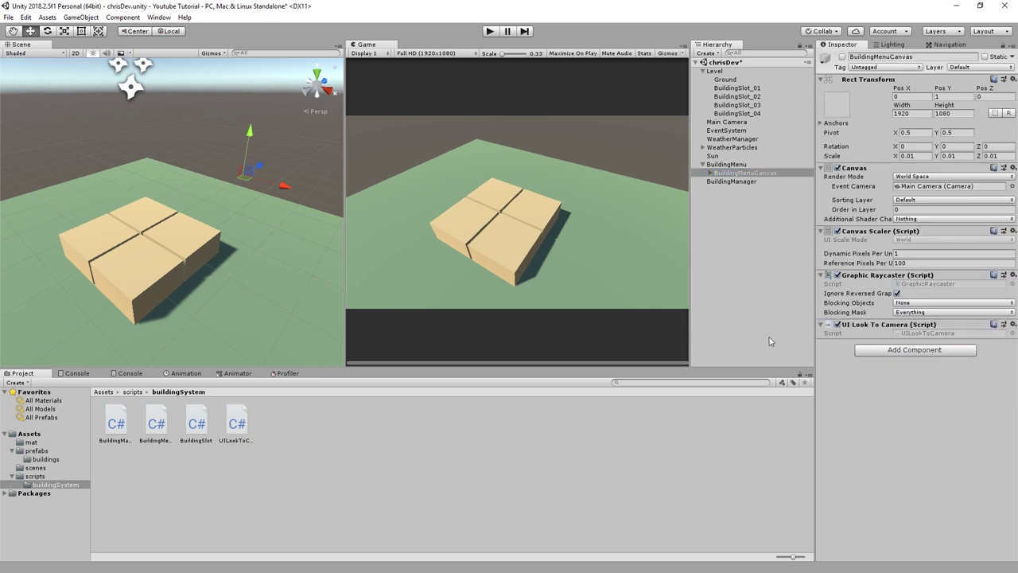
{"action": "double_click", "coordinate": [932, 340]}
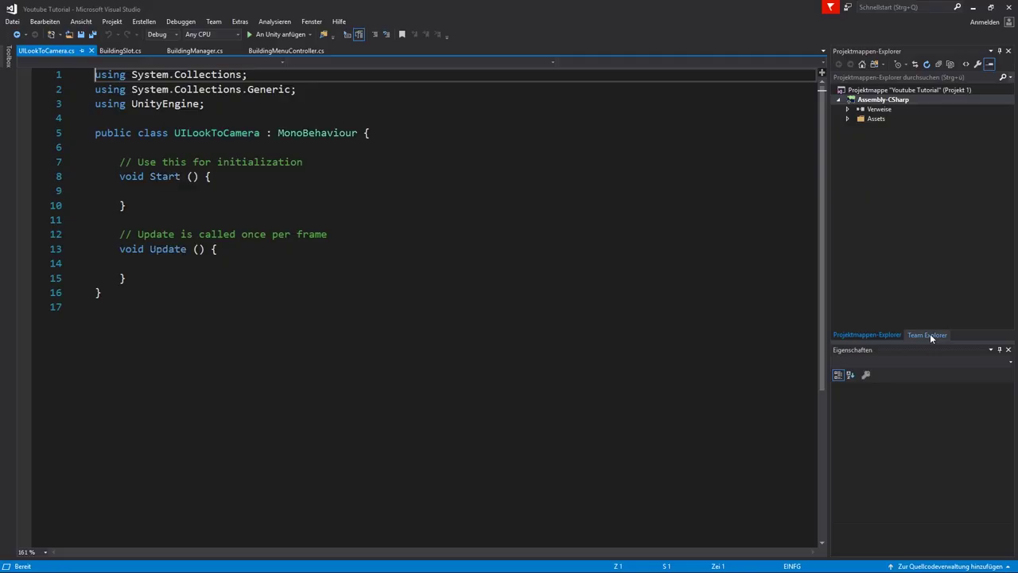
- Replace the default methods with a private Camera mainCam field and a Start setting mainCam = Camera.main
{"action": "left_click", "coordinate": [361, 133]}
{"action": "key", "text": "Return"}
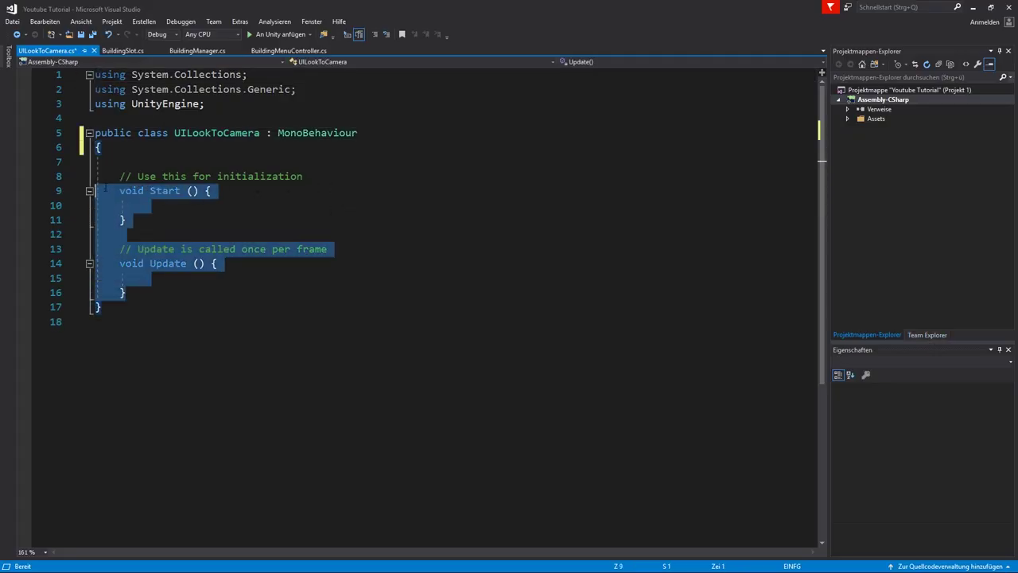
{"action": "left_click_drag", "start_coordinate": [135, 292], "coordinate": [103, 161]}
{"action": "key", "text": "BackSpace"}
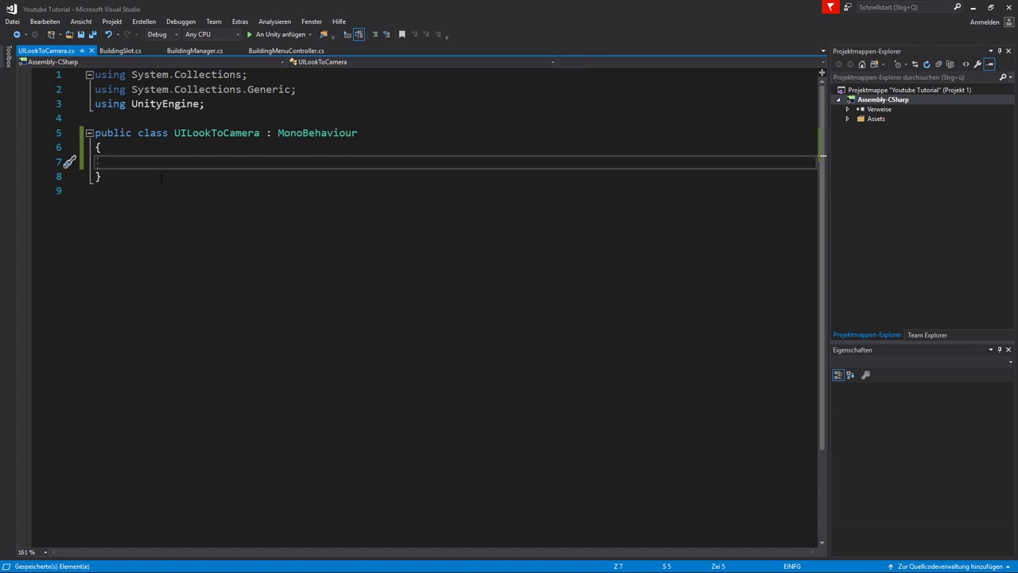
{"action": "type", "text": "private Camera "}
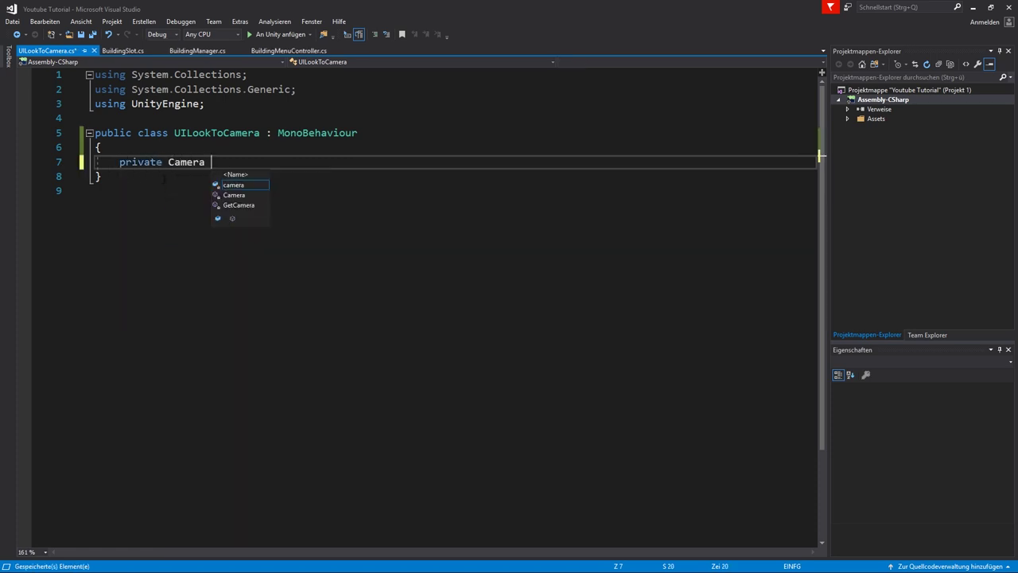
{"action": "type", "text": "mainCam;"}
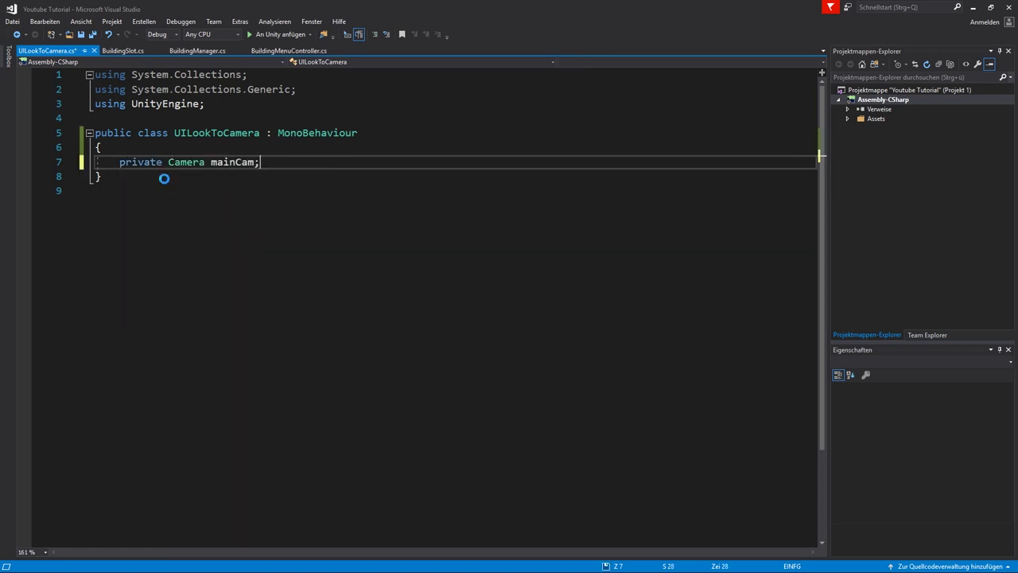
{"action": "key", "text": "Return"}
{"action": "key", "text": "Return"}
{"action": "type", "text": "privat"}
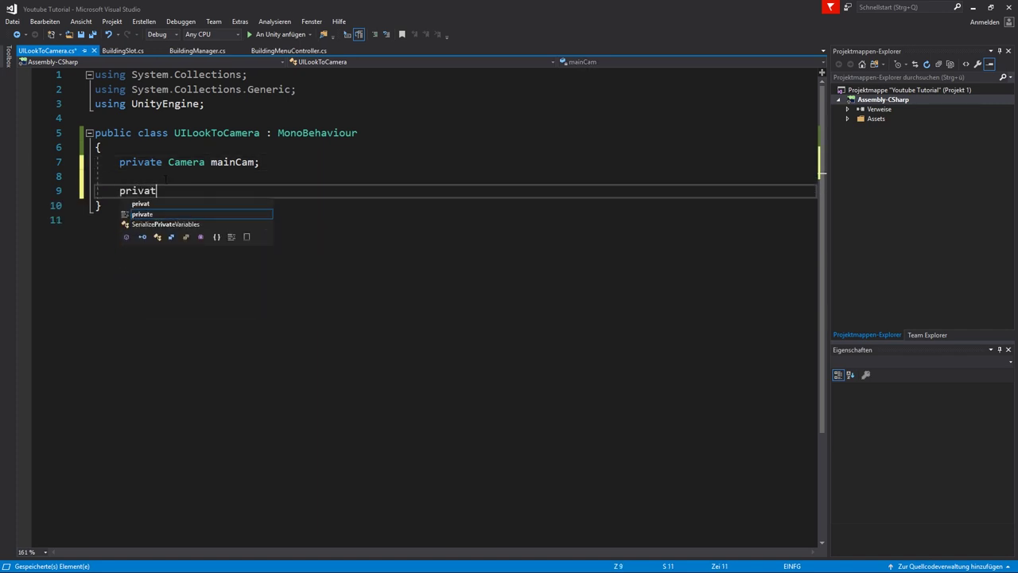
{"action": "type", "text": "e void Start()"}
{"action": "key", "text": "Return"}
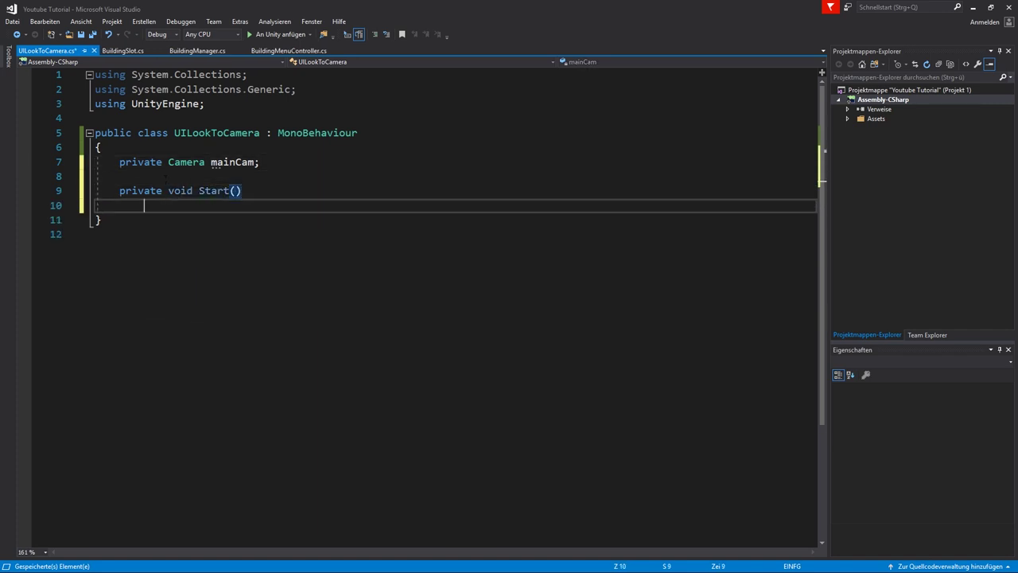
{"action": "type", "text": "{"}
{"action": "key", "text": "Return"}
{"action": "type", "text": "mainc"}
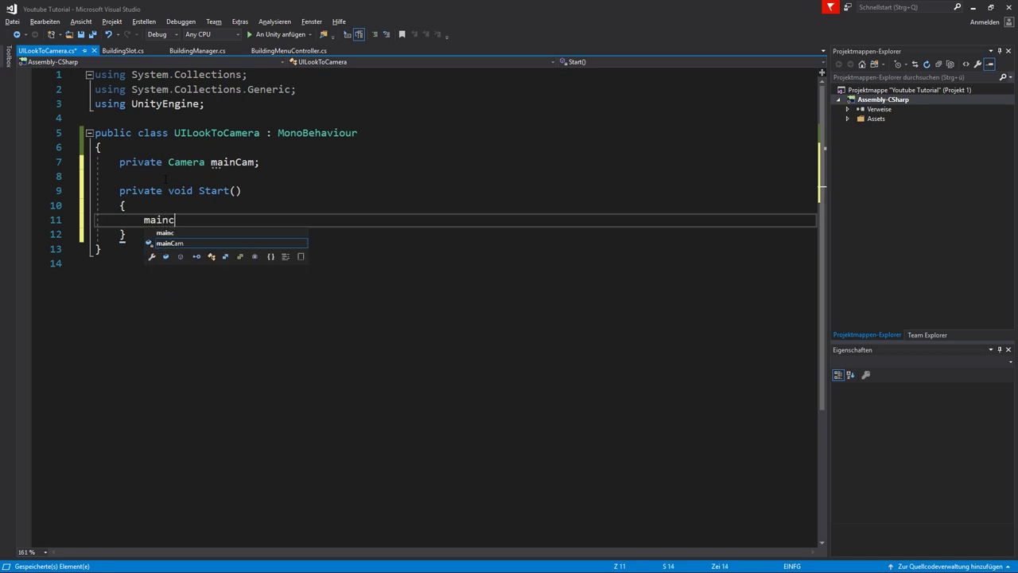
{"action": "key", "text": "Tab"}
{"action": "type", "text": "= C"}
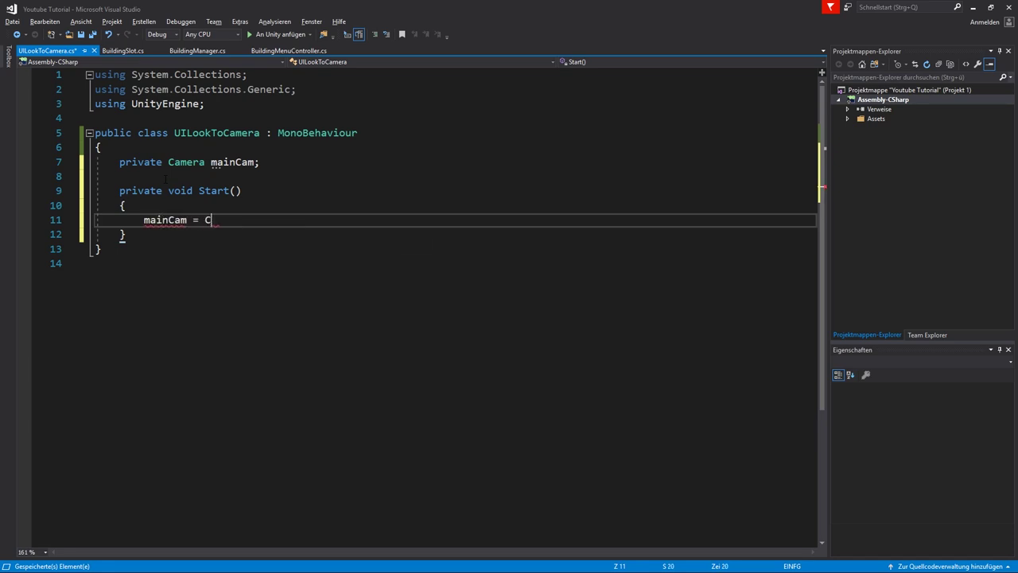
{"action": "type", "text": "amera.main;"}
{"action": "key", "text": "ctrl+s"}
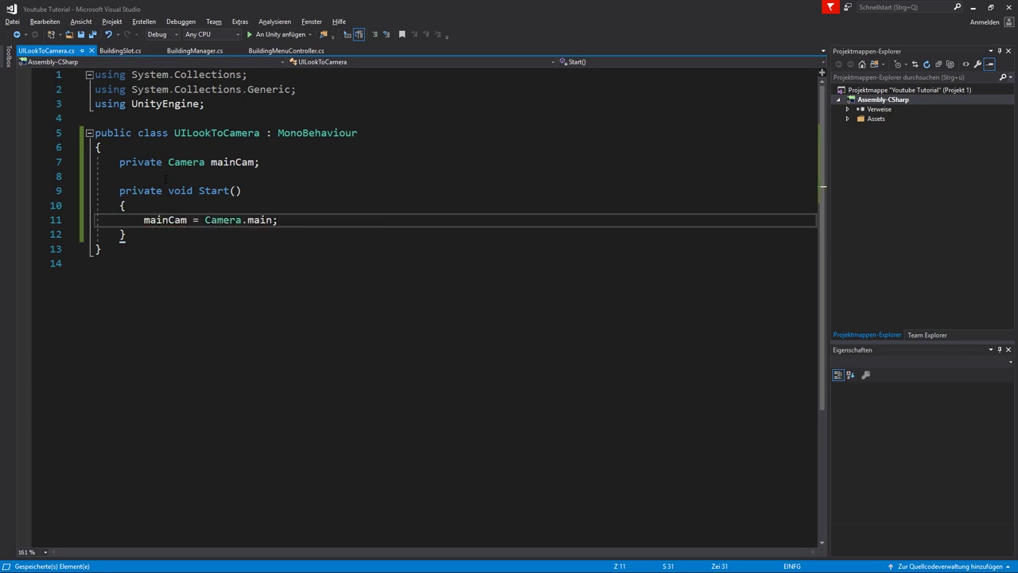
- Add a private void FixedUpdate() method below Start
{"action": "key", "text": "Down"}
{"action": "key", "text": "Return"}
{"action": "key", "text": "Return"}
{"action": "type", "text": "private vo"}
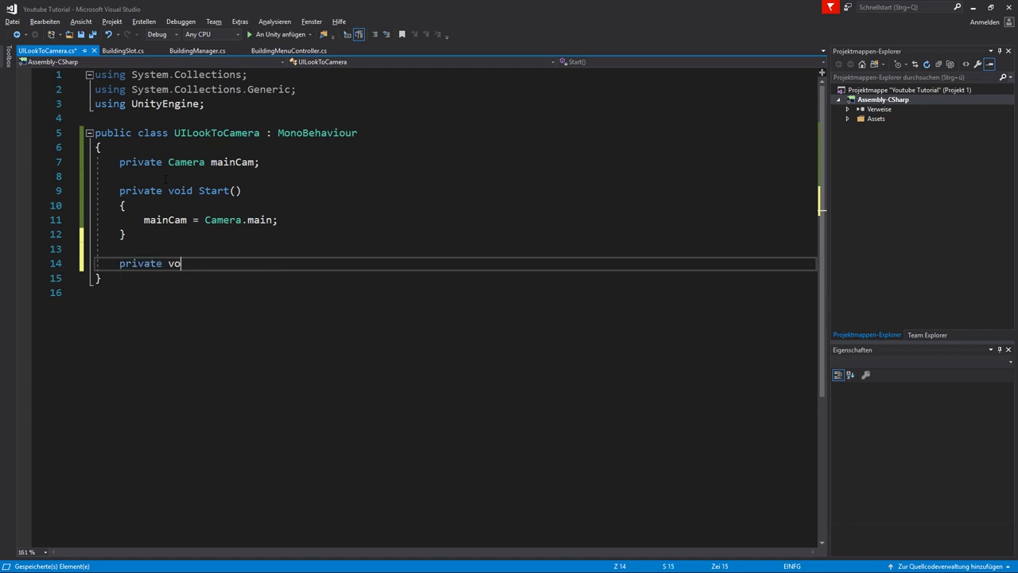
{"action": "type", "text": "id FixedUpdat"}
{"action": "key", "text": "Tab"}
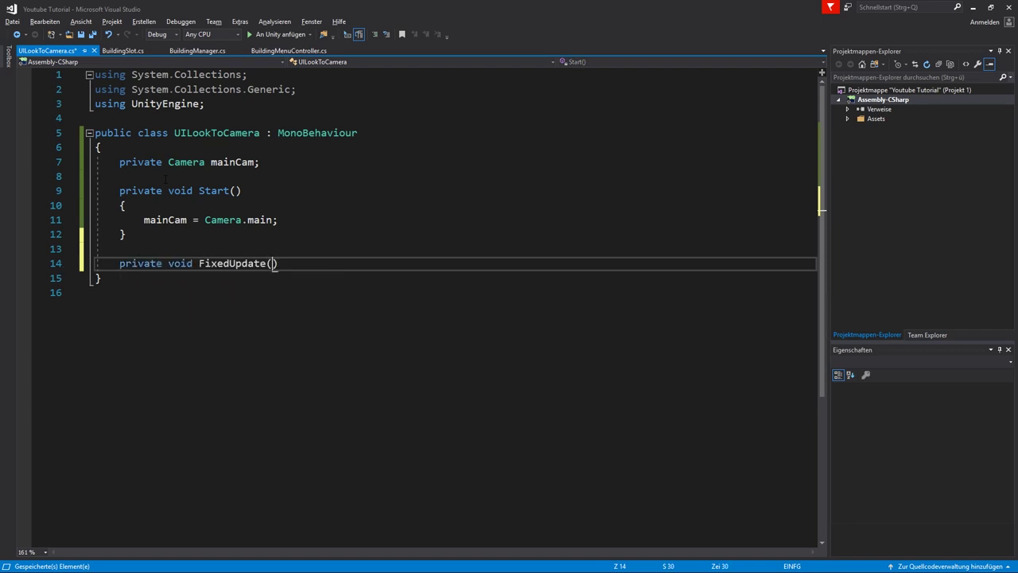
{"action": "key", "text": "End"}
{"action": "key", "text": "Return"}
{"action": "type", "text": "{"}
{"action": "key", "text": "Return"}
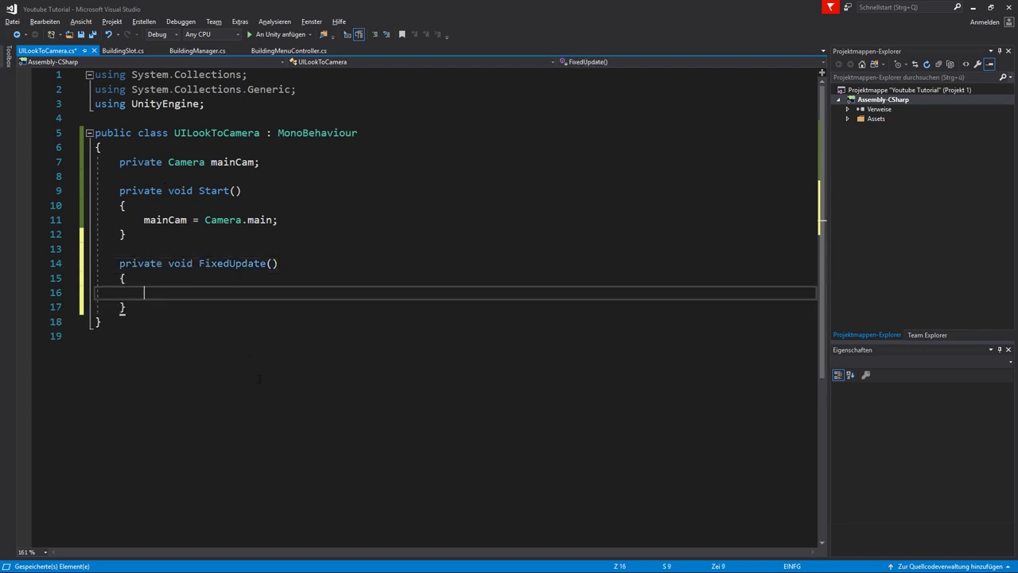
- Call transform.LookAt targeting transform.position + mainCam.transform.rotation * Vector3.forward
{"action": "scroll", "coordinate": [287, 310], "scroll_direction": "up", "scroll_amount": 2, "text": "ctrl"}
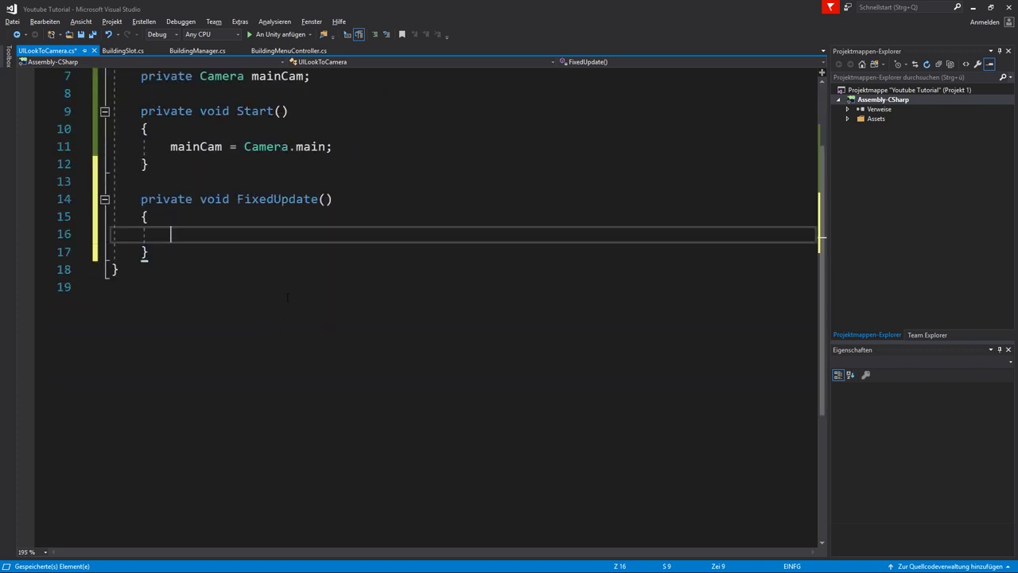
{"action": "type", "text": "transform.lo"}
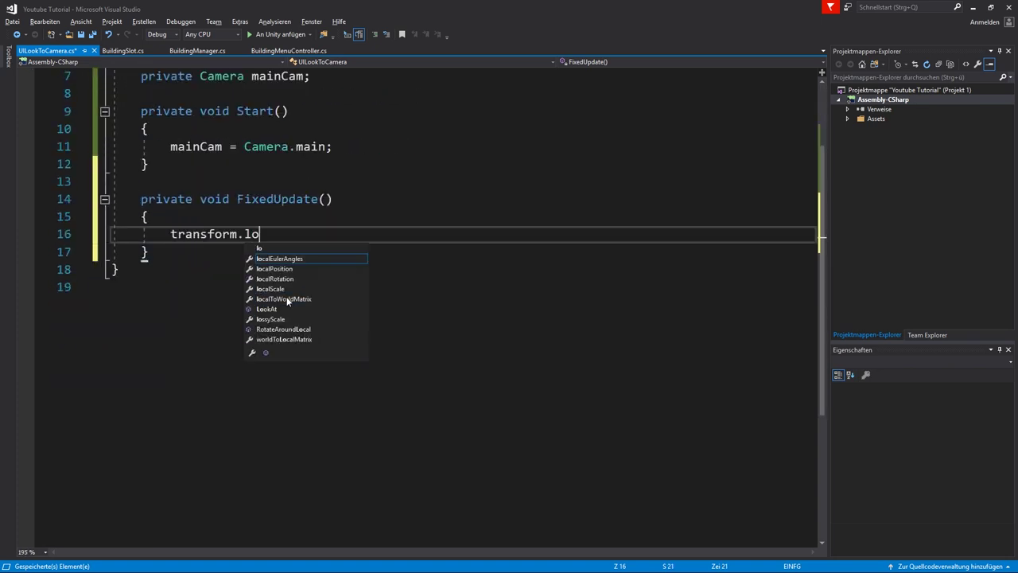
{"action": "type", "text": "ok"}
{"action": "key", "text": "Tab"}
{"action": "type", "text": "(t"}
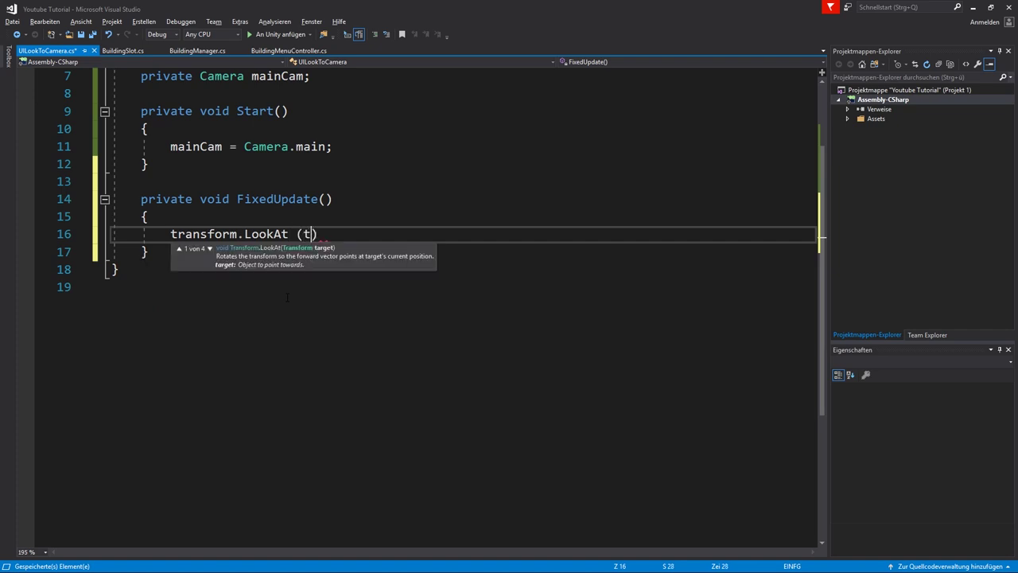
{"action": "type", "text": "rans.p"}
{"action": "key", "text": "BackSpace"}
{"action": "key", "text": "BackSpace"}
{"action": "type", "text": "f"}
{"action": "type", "text": "orm.pos"}
{"action": "key", "text": "Escape"}
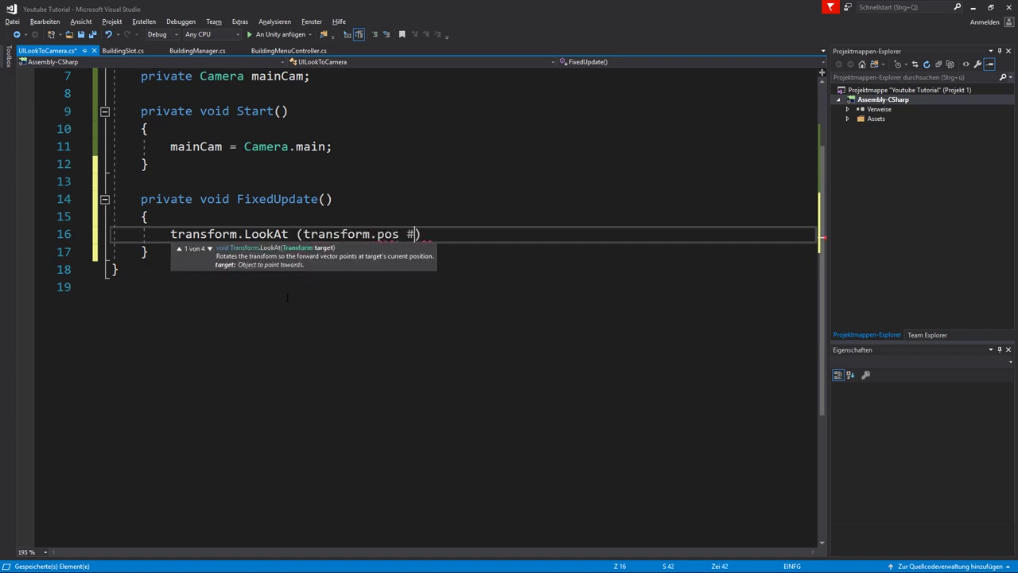
{"action": "type", "text": "s"}
{"action": "type", "text": "it"}
{"action": "key", "text": "BackSpace"}
{"action": "key", "text": "BackSpace"}
{"action": "key", "text": "BackSpace"}
{"action": "type", "text": "ition "}
{"action": "type", "text": "+ ma"}
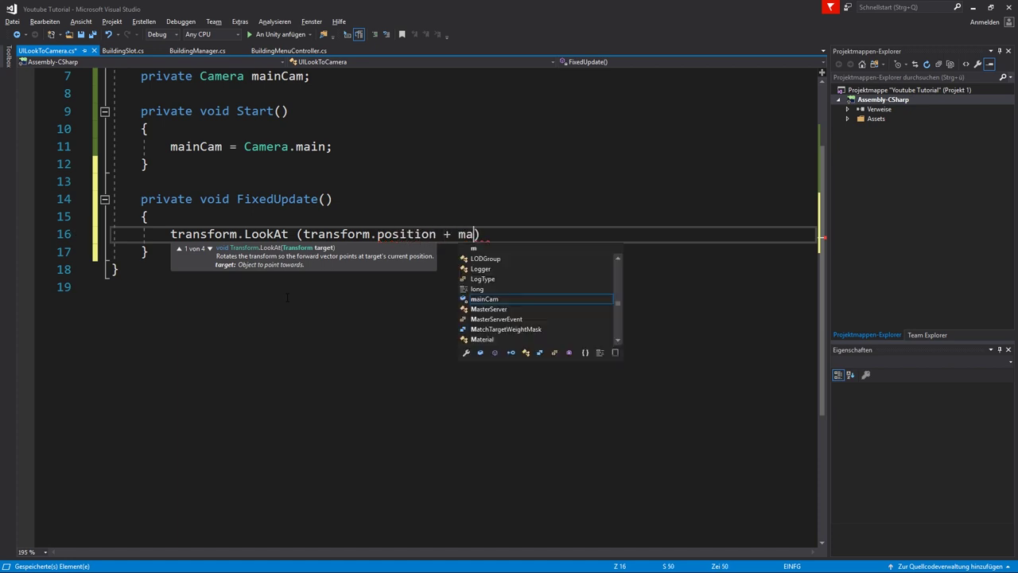
{"action": "type", "text": "inc"}
{"action": "key", "text": "Tab"}
{"action": "type", "text": ".tra"}
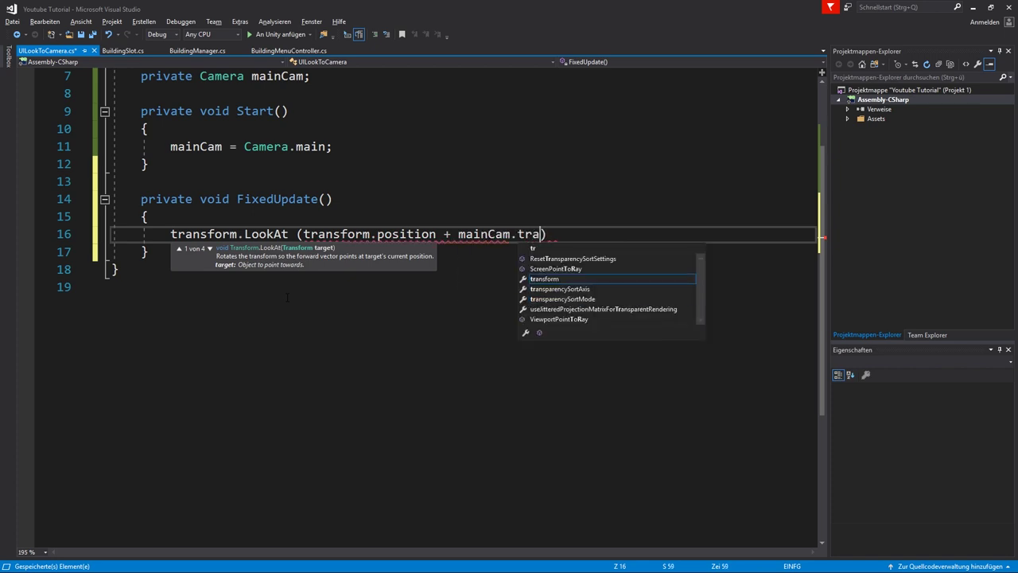
{"action": "key", "text": "Tab"}
{"action": "type", "text": ".rota"}
{"action": "key", "text": "Tab"}
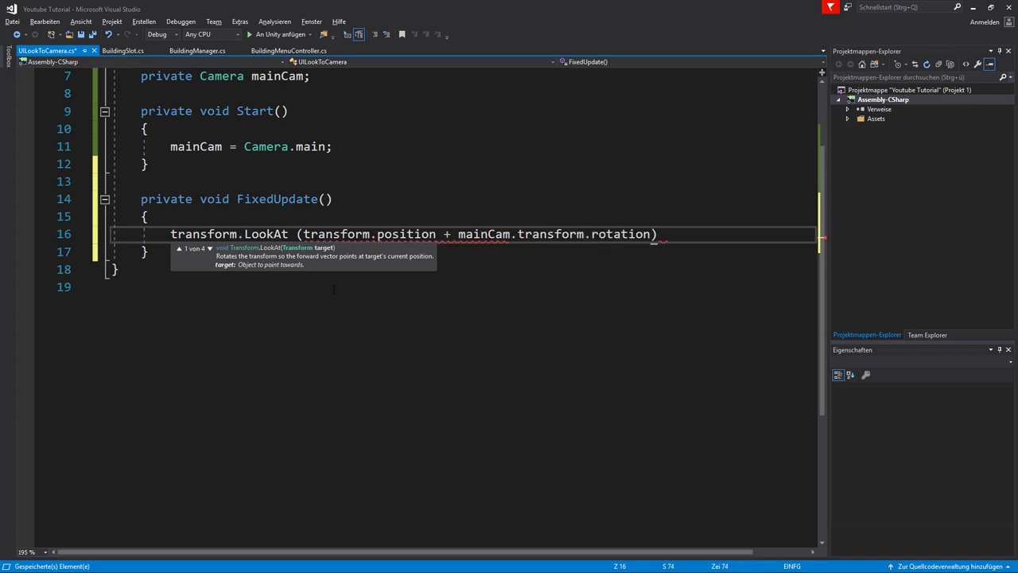
{"action": "double_click", "coordinate": [651, 236]}
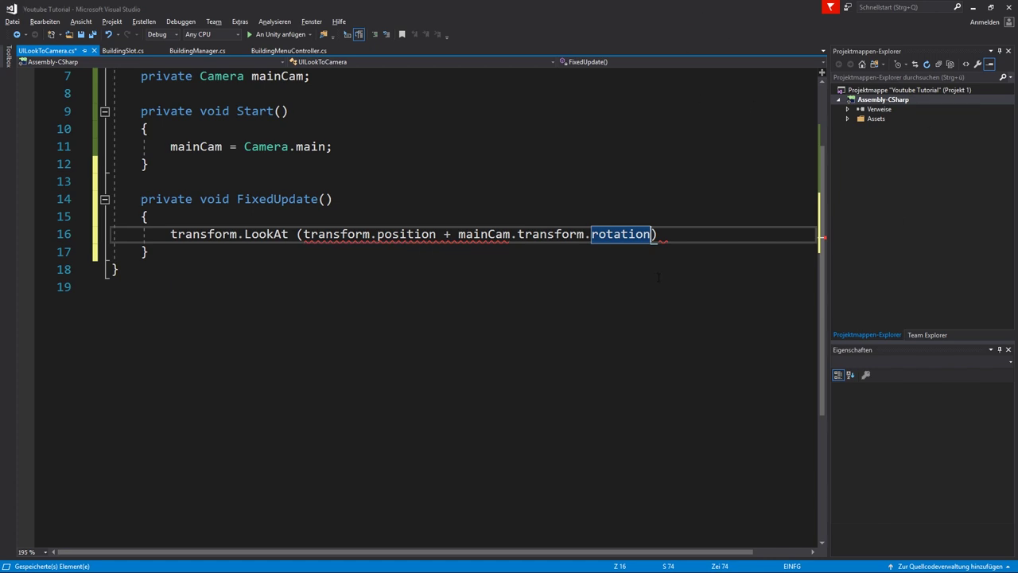
{"action": "type", "text": "* V"}
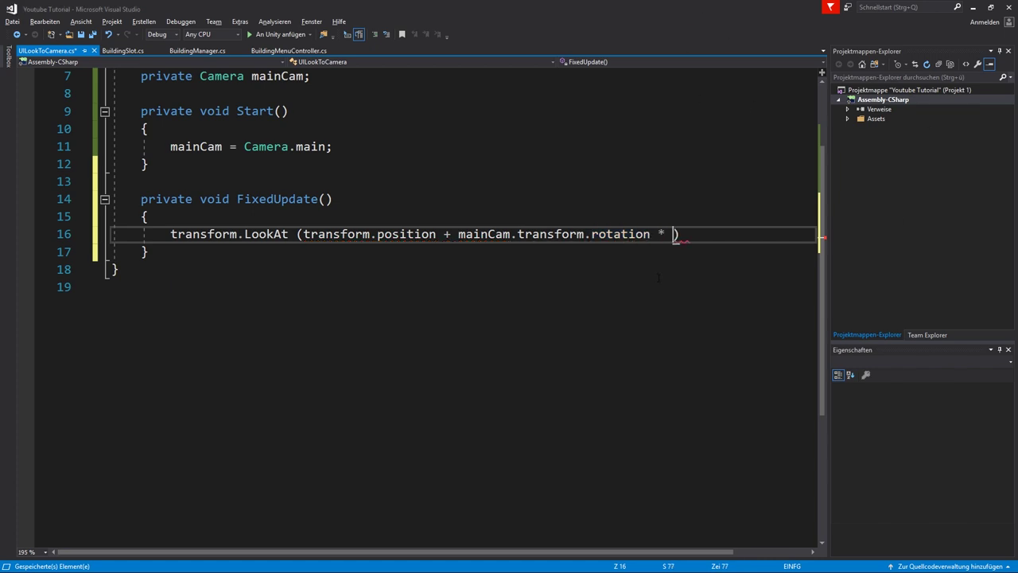
{"action": "type", "text": "ector3.forw"}
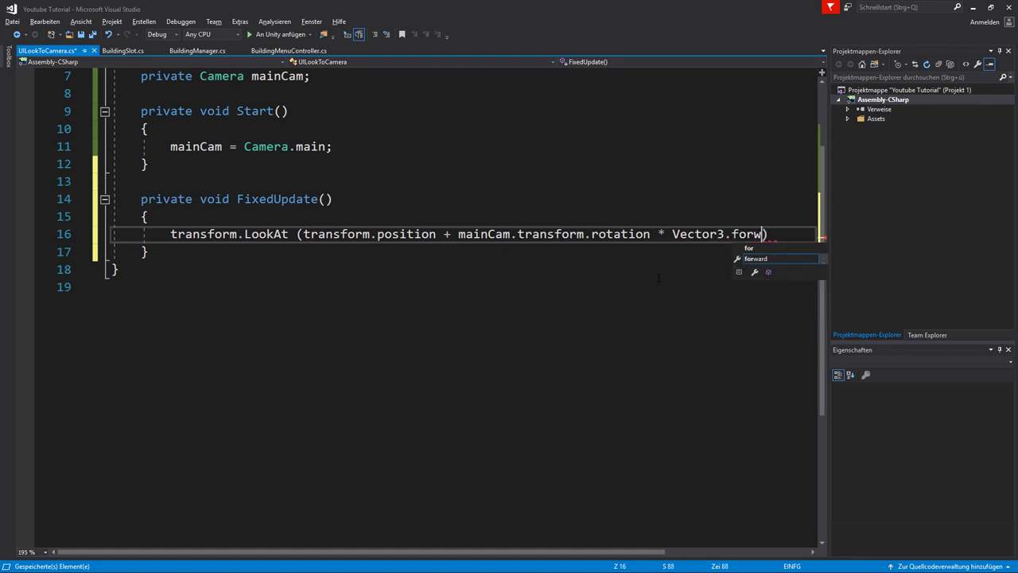
{"action": "type", "text": "ard,"}
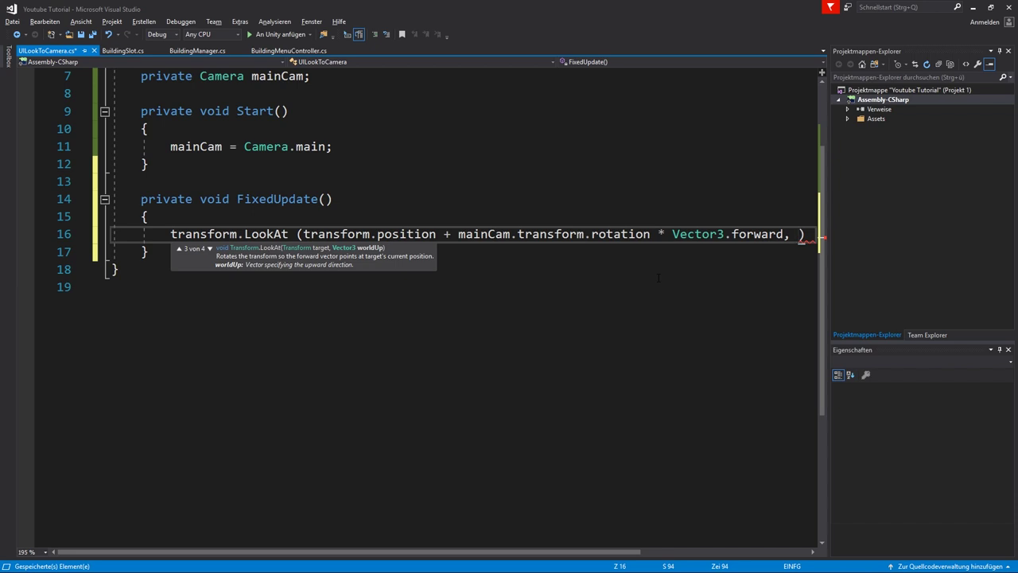
{"action": "type", "text": " mainca"}
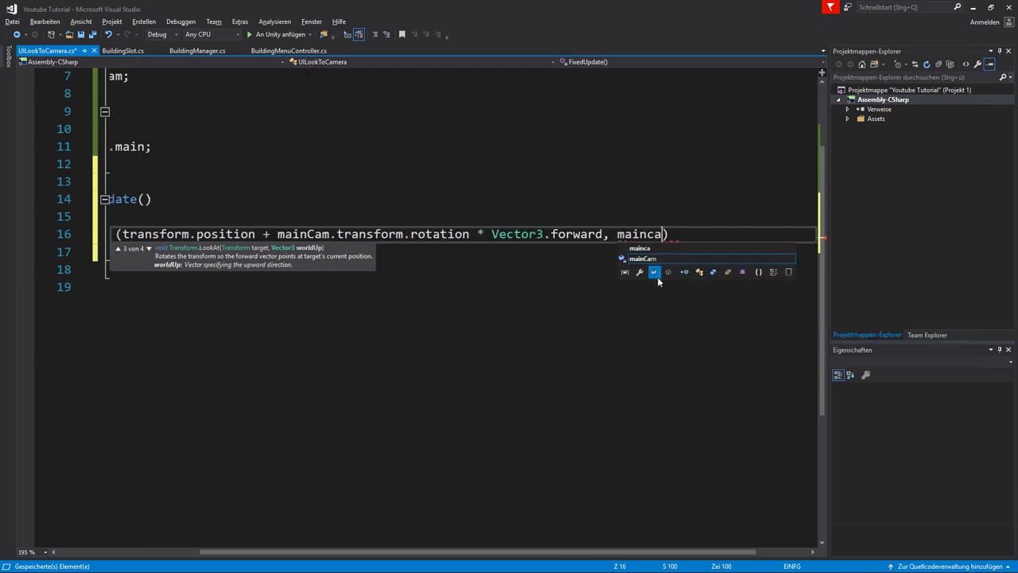
{"action": "type", "text": "m"}
- Pass mainCam.transform.rotation * Vector3.up as the LookAt up vector and save
{"action": "key", "text": "Tab"}
{"action": "type", "text": ".tra"}
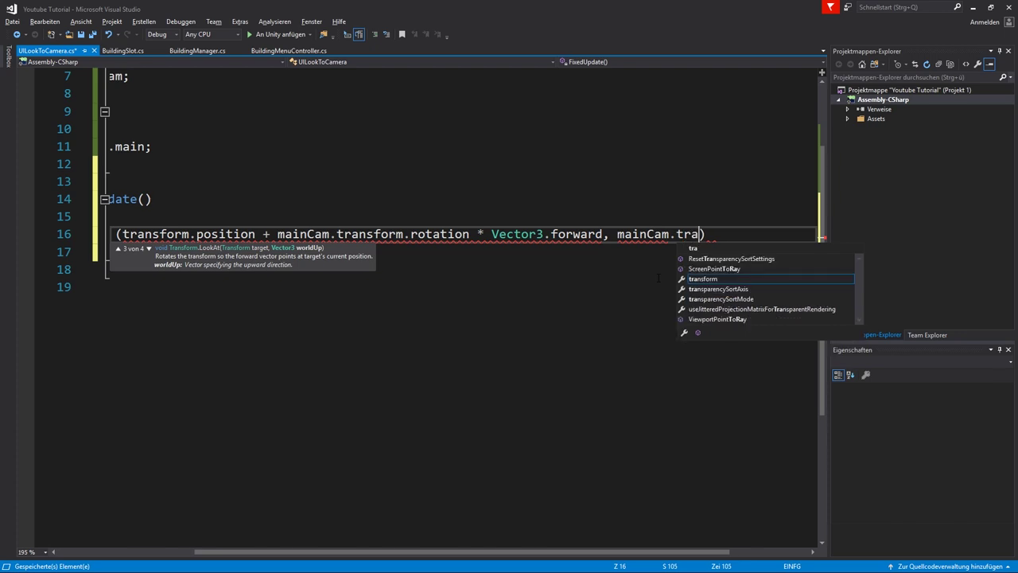
{"action": "type", "text": "."}
{"action": "key", "text": "BackSpace"}
{"action": "type", "text": "nsform.rot"}
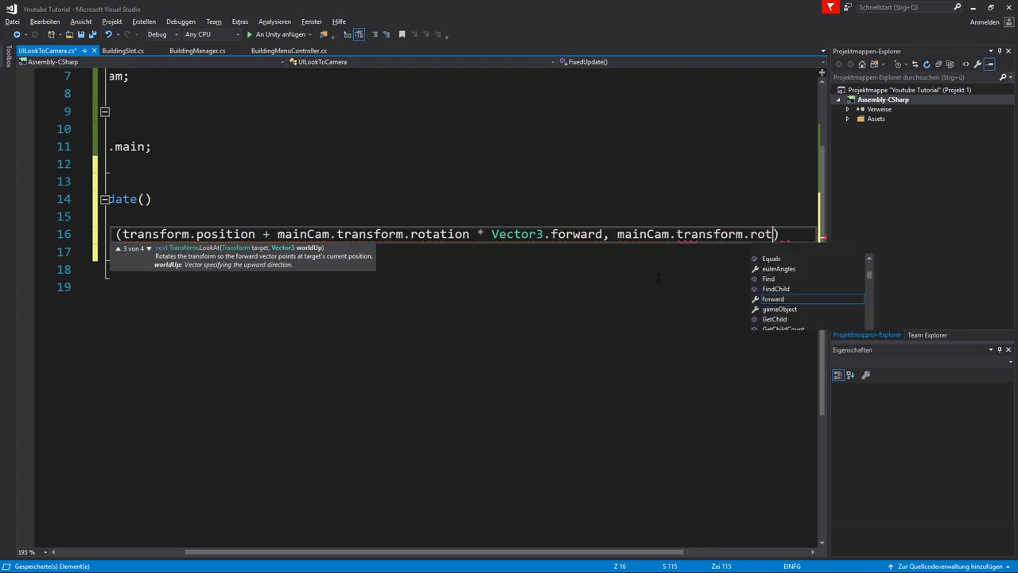
{"action": "key", "text": "Tab"}
{"action": "type", "text": "* "}
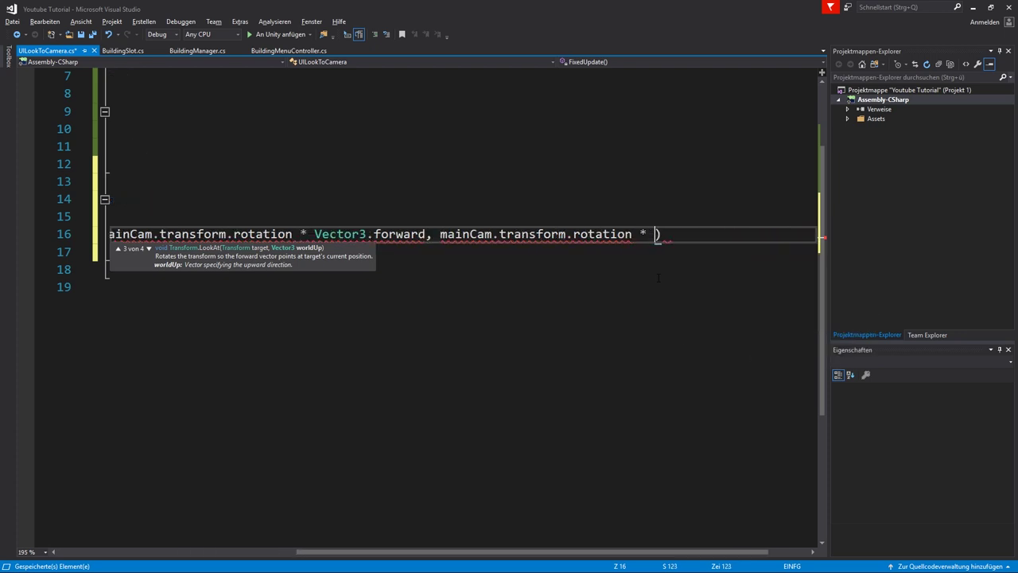
{"action": "type", "text": "Vector3.u"}
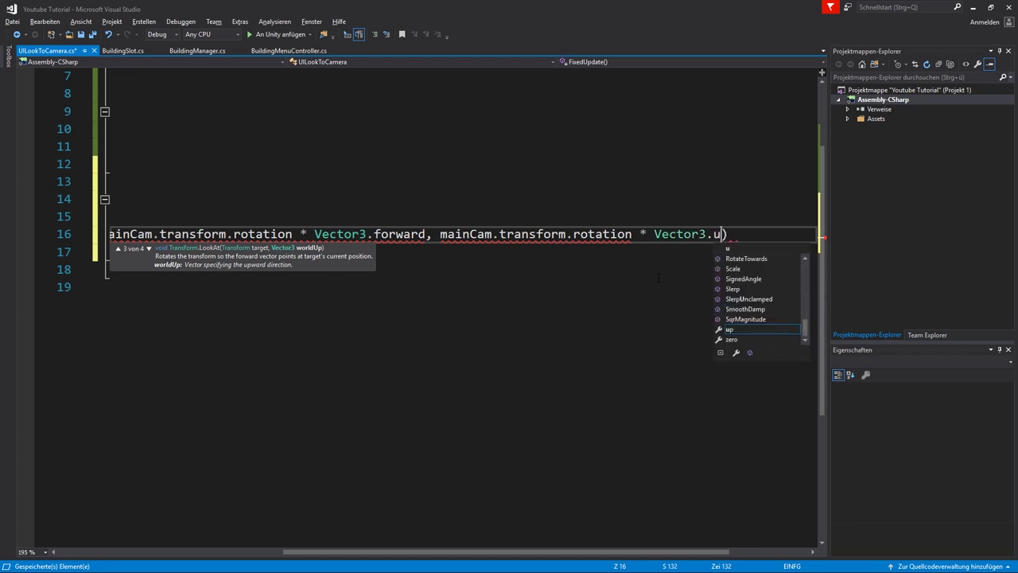
{"action": "key", "text": "Tab"}
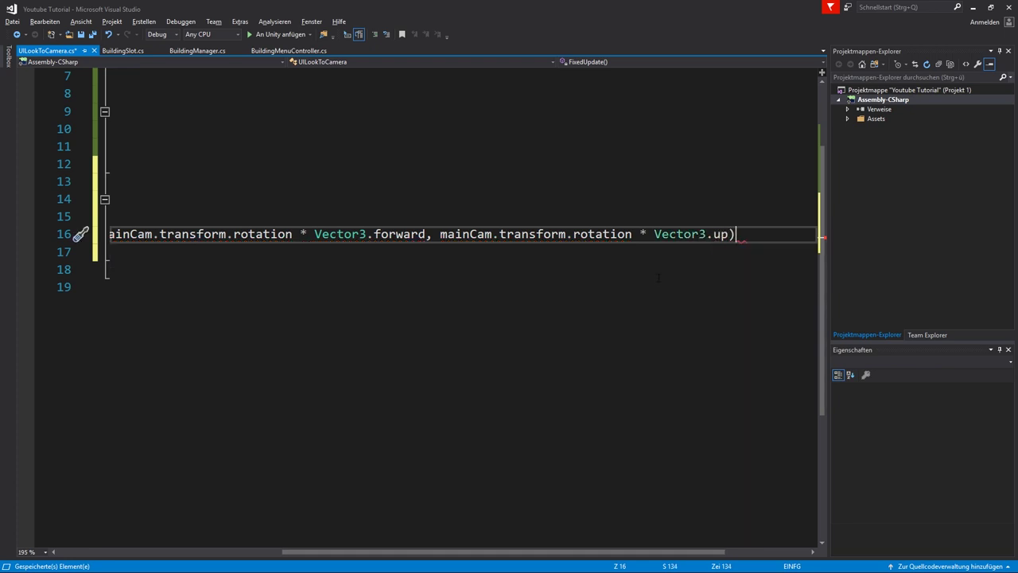
{"action": "type", "text": ";"}
{"action": "key", "text": "ctrl+s"}
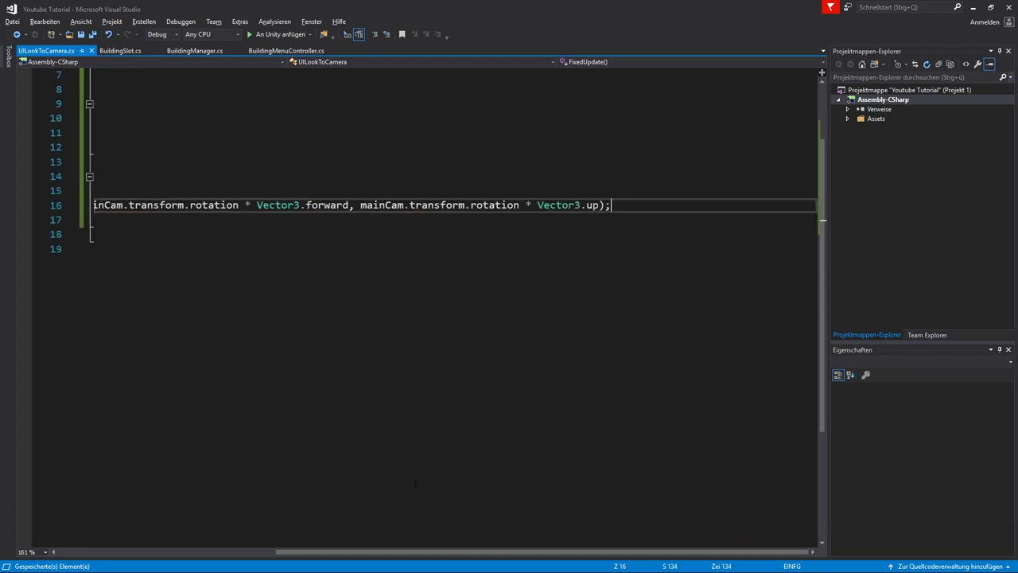
{"action": "scroll", "coordinate": [252, 536], "scroll_direction": "down", "scroll_amount": 2, "text": "ctrl"}
{"action": "left_click_drag", "start_coordinate": [251, 536], "coordinate": [117, 540]}
{"action": "scroll", "coordinate": [422, 246], "scroll_direction": "down", "scroll_amount": 2, "text": "ctrl"}
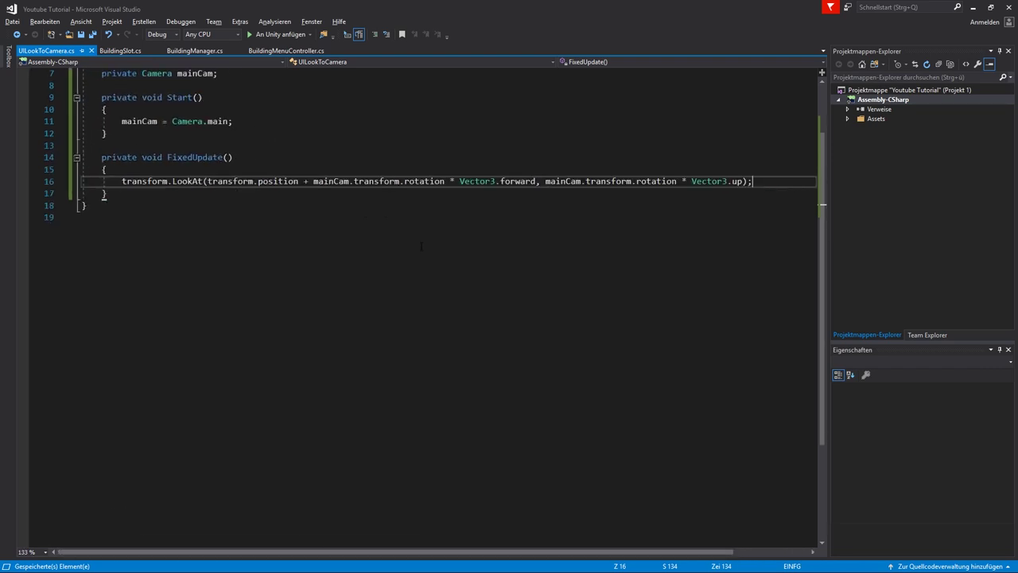
{"action": "scroll", "coordinate": [421, 246], "scroll_direction": "down", "scroll_amount": 2, "text": "ctrl"}
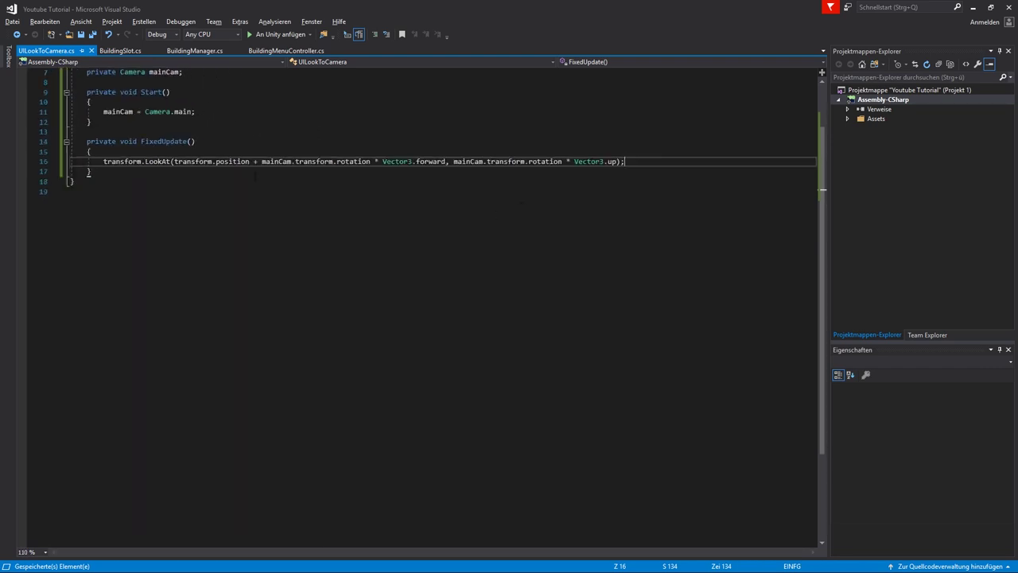
{"action": "scroll", "coordinate": [255, 177], "scroll_direction": "up", "scroll_amount": 2}
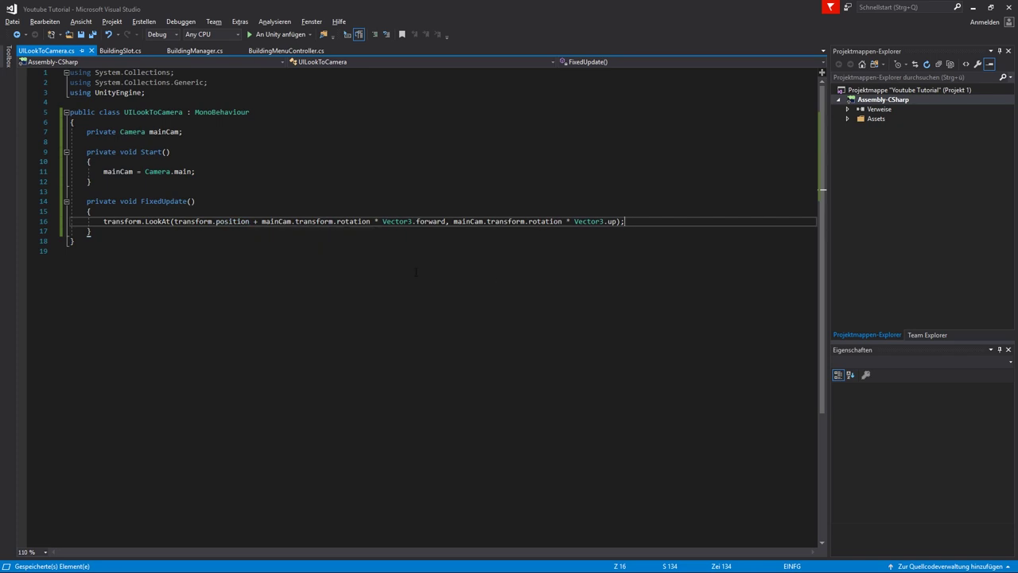
{"action": "key", "text": "alt+Tab"}
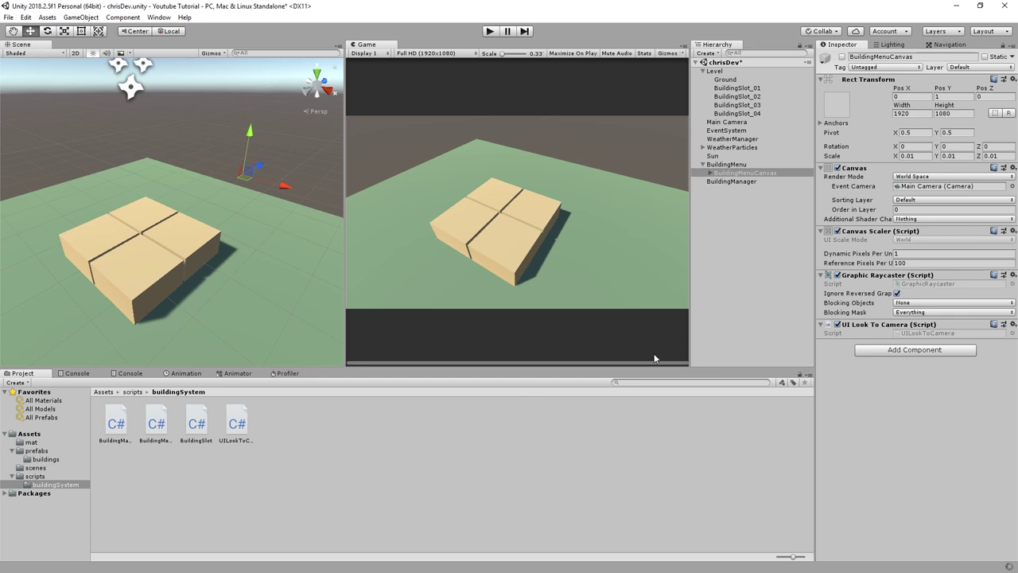
- Play-test clicking three slots and turning Main Camera's Y rotation to confirm the menu faces it
{"action": "left_click", "coordinate": [490, 31]}
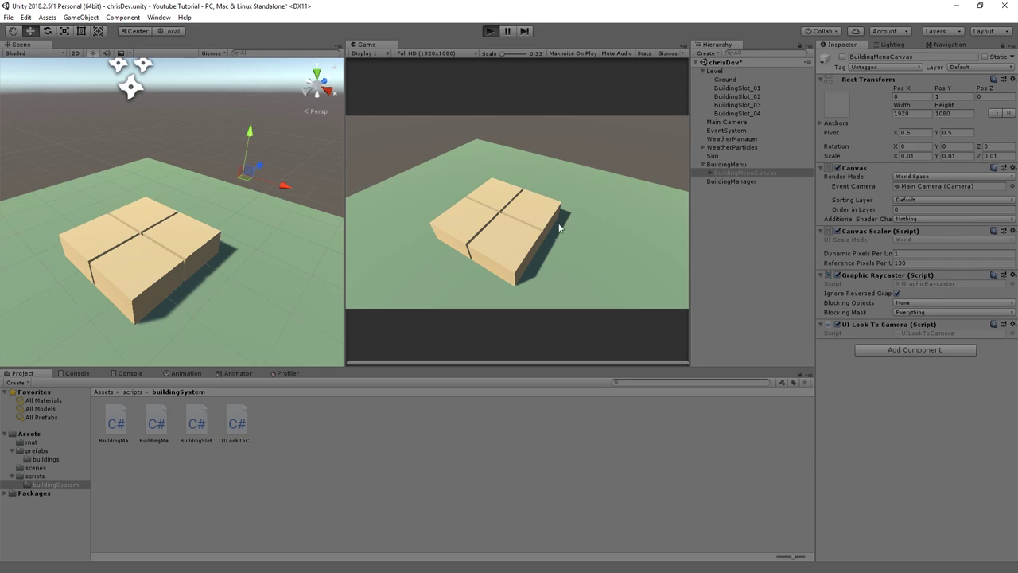
{"action": "left_click", "coordinate": [501, 207]}
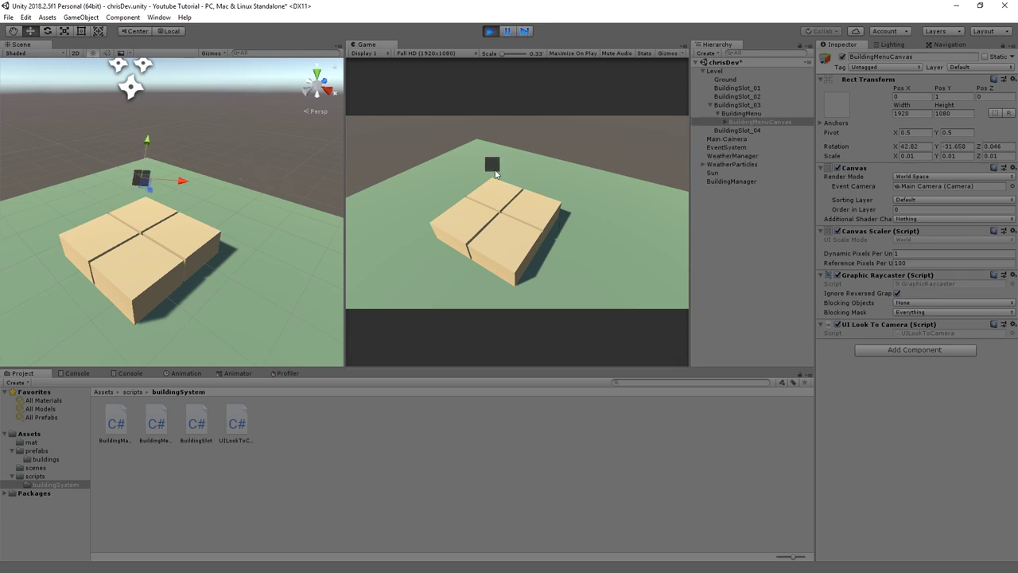
{"action": "left_click", "coordinate": [538, 213]}
{"action": "left_click", "coordinate": [503, 251]}
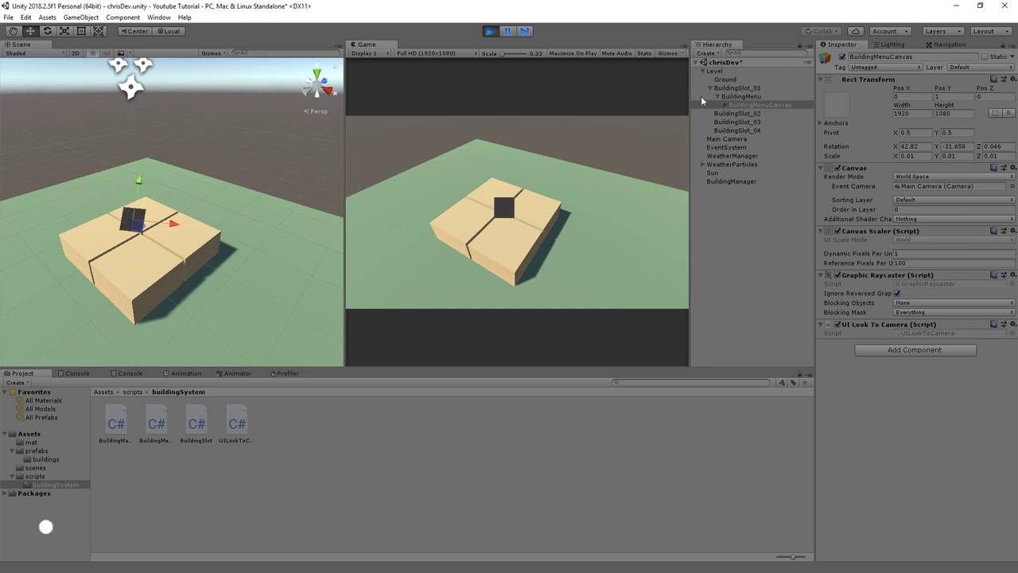
{"action": "left_click", "coordinate": [726, 139]}
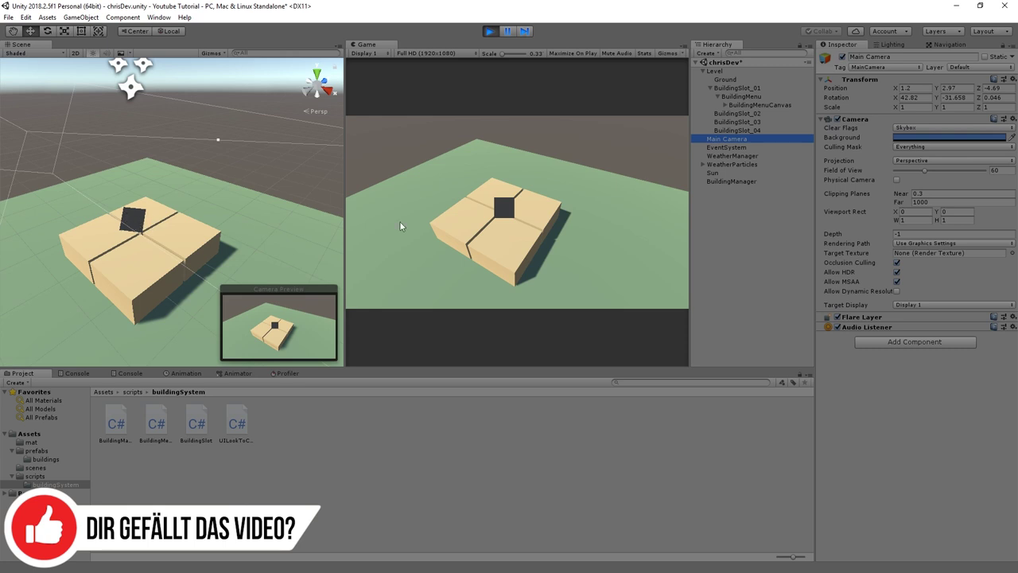
{"action": "mouse_move", "coordinate": [936, 97]}
{"action": "left_mouse_down"}
{"action": "mouse_move", "coordinate": [477, 128]}
{"action": "mouse_move", "coordinate": [863, 134]}
{"action": "mouse_move", "coordinate": [990, 148]}
{"action": "left_mouse_up"}
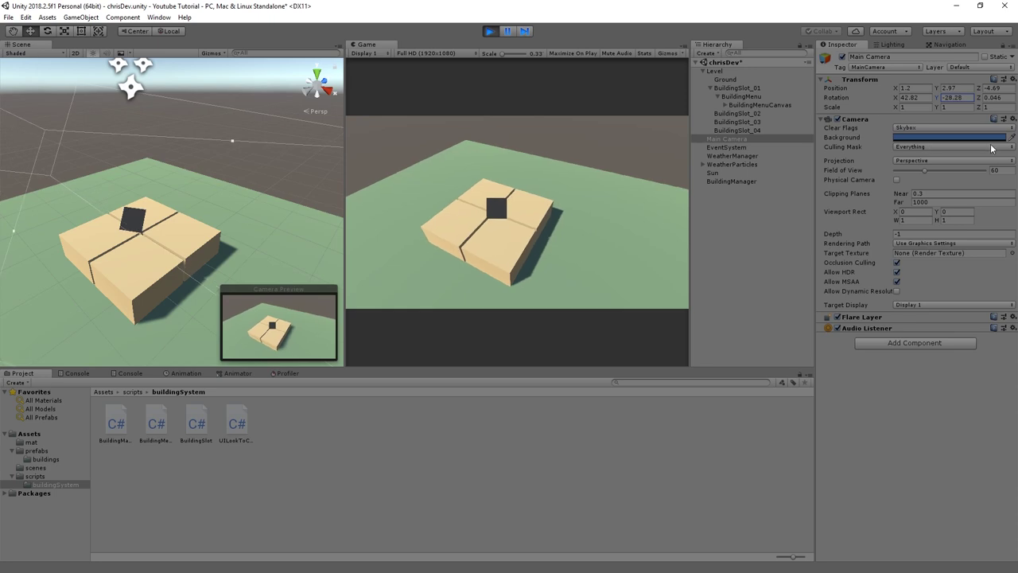
{"action": "left_click", "coordinate": [489, 31]}
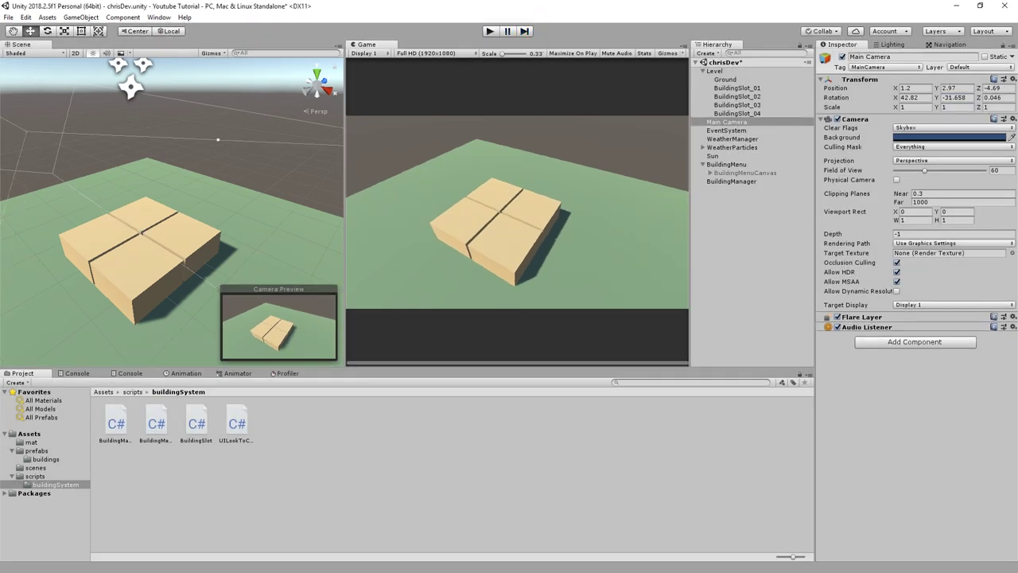
{"action": "key", "text": "alt+Tab"}
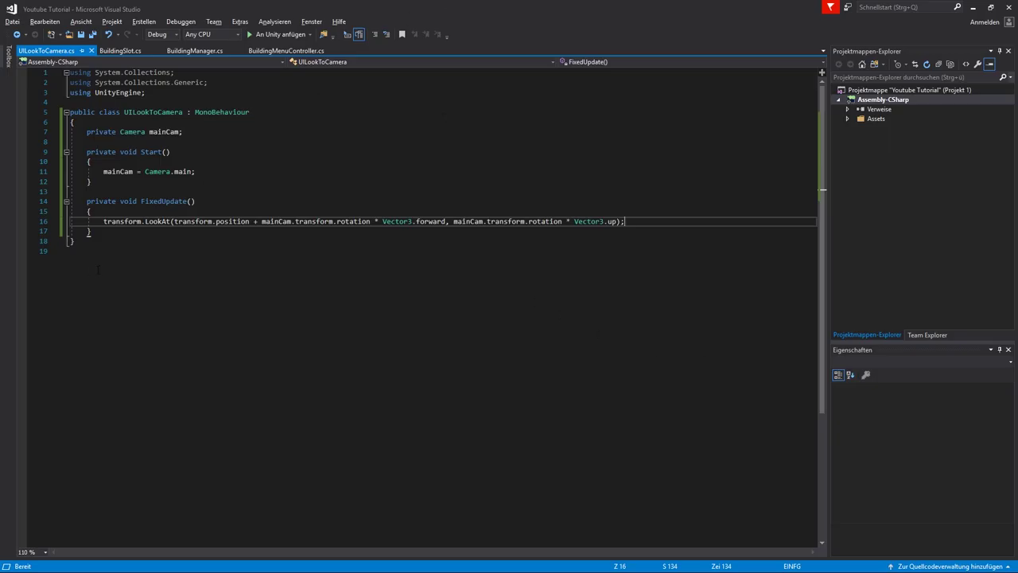
- Add an empty public void SetBuilding(GameObject building, bool useRandomRotation) below OnMouseOver and save
{"action": "left_click", "coordinate": [119, 50]}
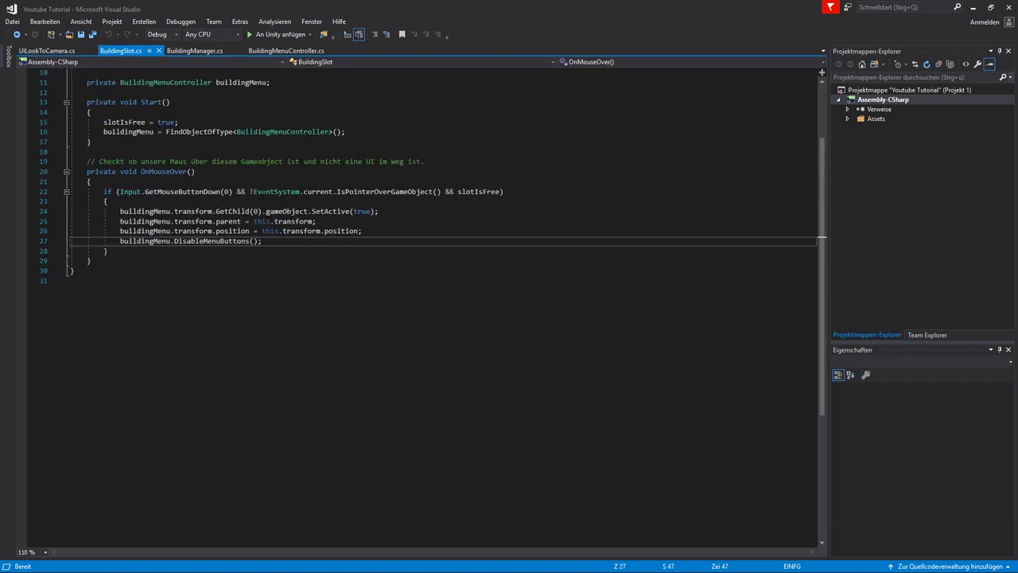
{"action": "left_click", "coordinate": [99, 260]}
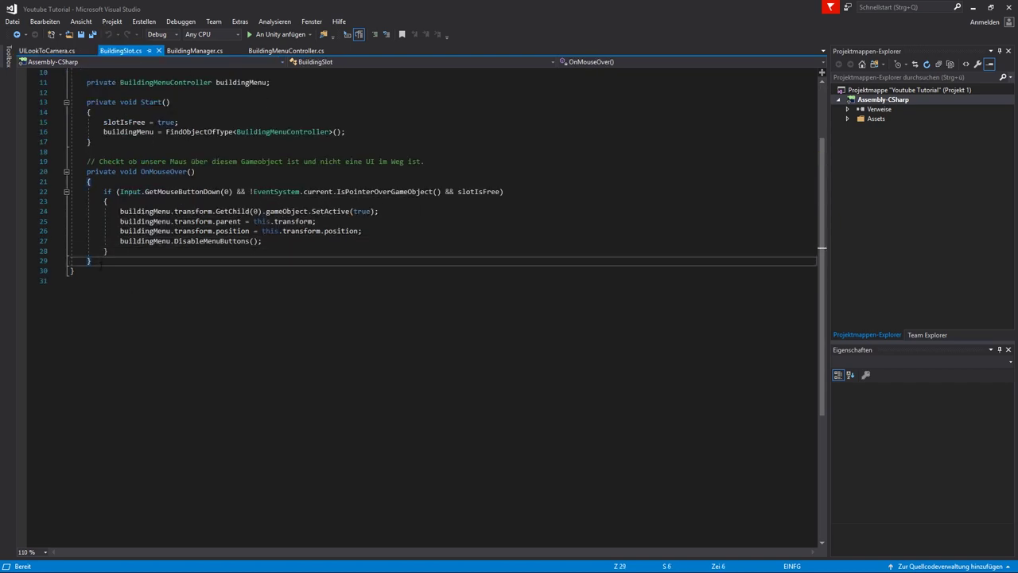
{"action": "key", "text": "Return"}
{"action": "key", "text": "Return"}
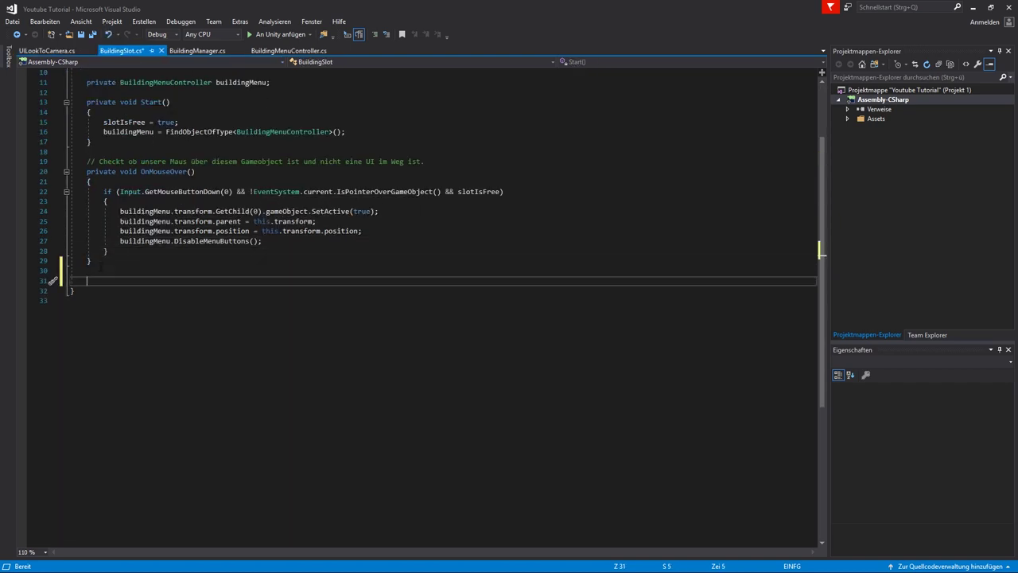
{"action": "type", "text": "public void "}
{"action": "type", "text": "SetBuilding"}
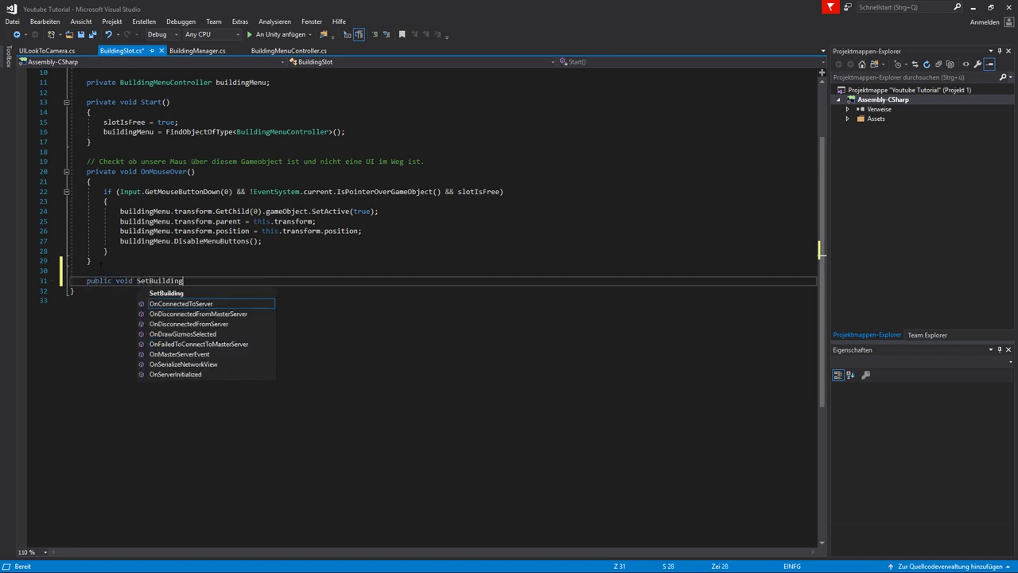
{"action": "type", "text": "(Gameo"}
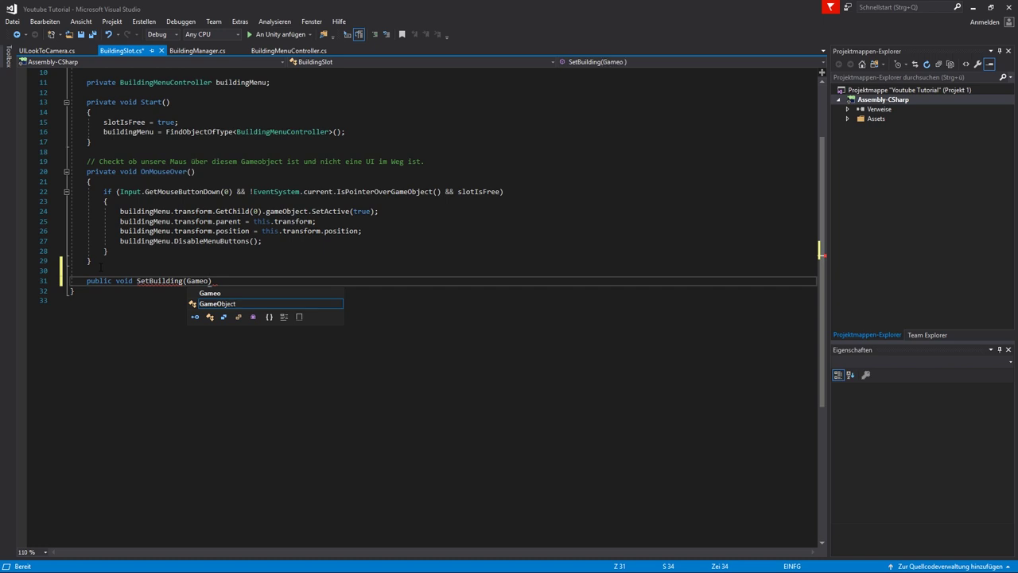
{"action": "type", "text": " building"}
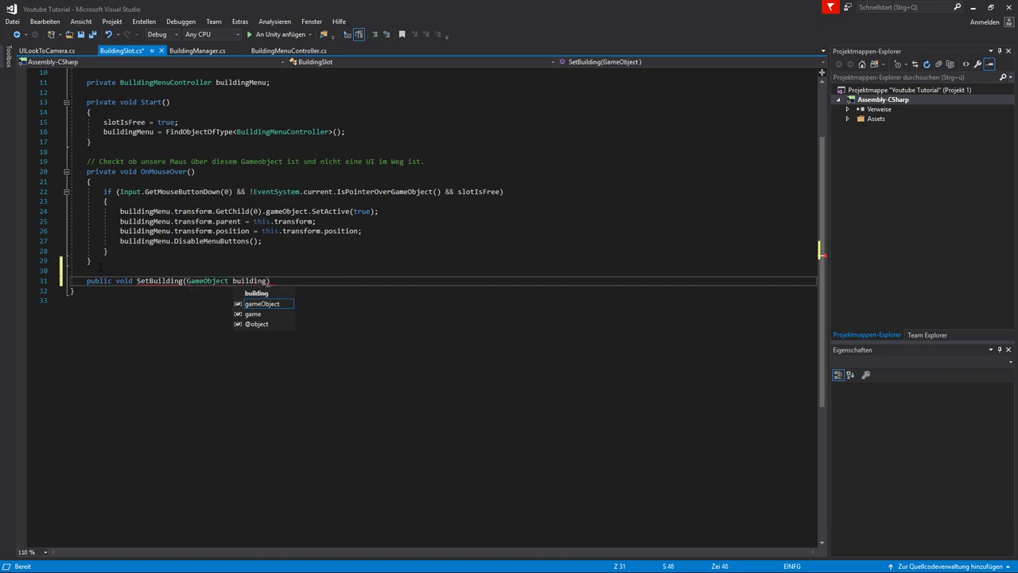
{"action": "type", "text": ", bo"}
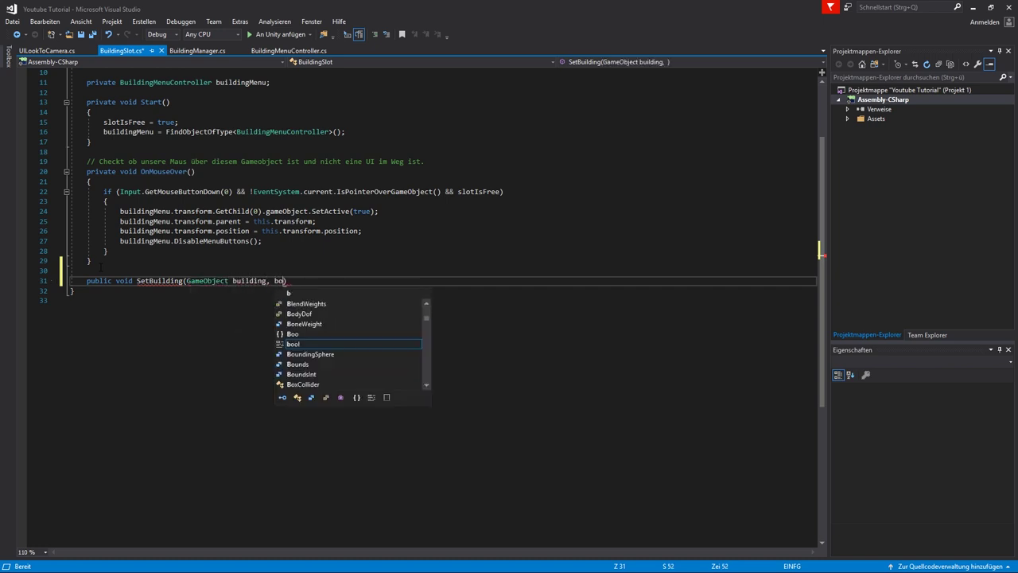
{"action": "type", "text": "ol"}
{"action": "key", "text": "BackSpace"}
{"action": "type", "text": "useRan"}
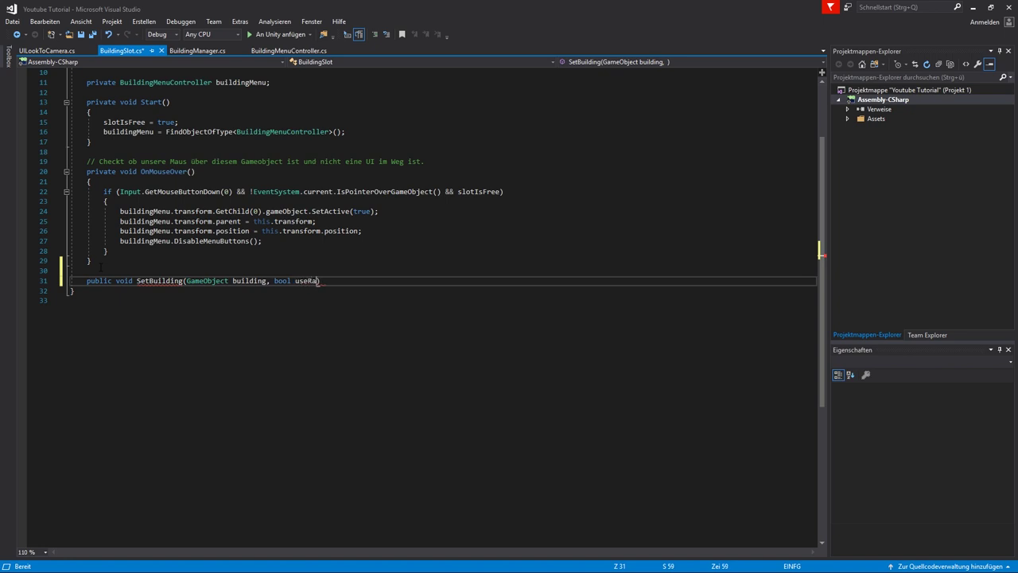
{"action": "type", "text": "domRotation"}
{"action": "key", "text": "Return"}
{"action": "type", "text": "{"}
{"action": "key", "text": "Return"}
{"action": "key", "text": "ctrl+s"}
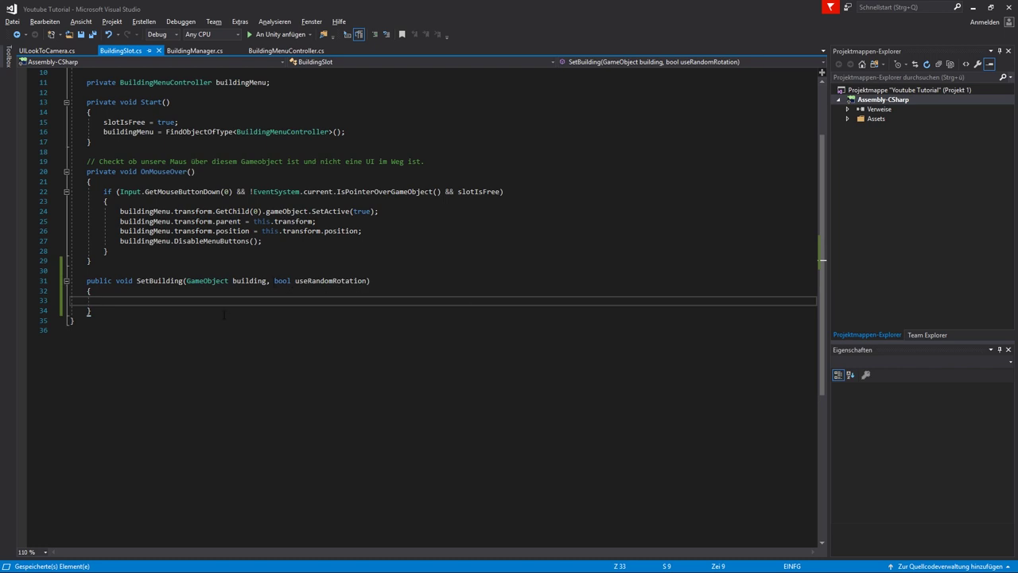
- In SetBuilding, add an if (slotIsFree) block creating randomRotation from a random 0–360° Y angle, and save
{"action": "type", "text": "if (slot"}
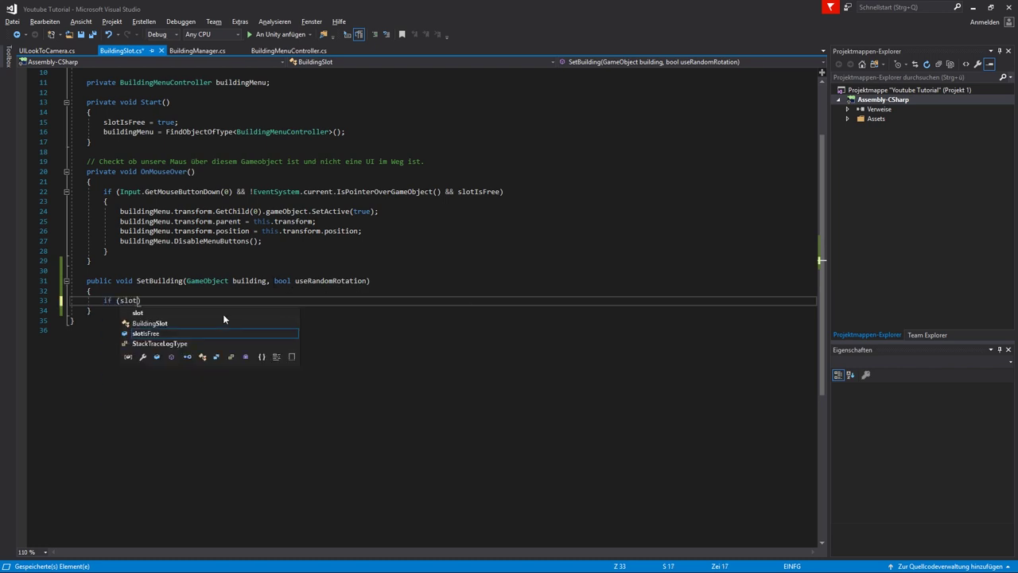
{"action": "type", "text": "o"}
{"action": "key", "text": "Tab"}
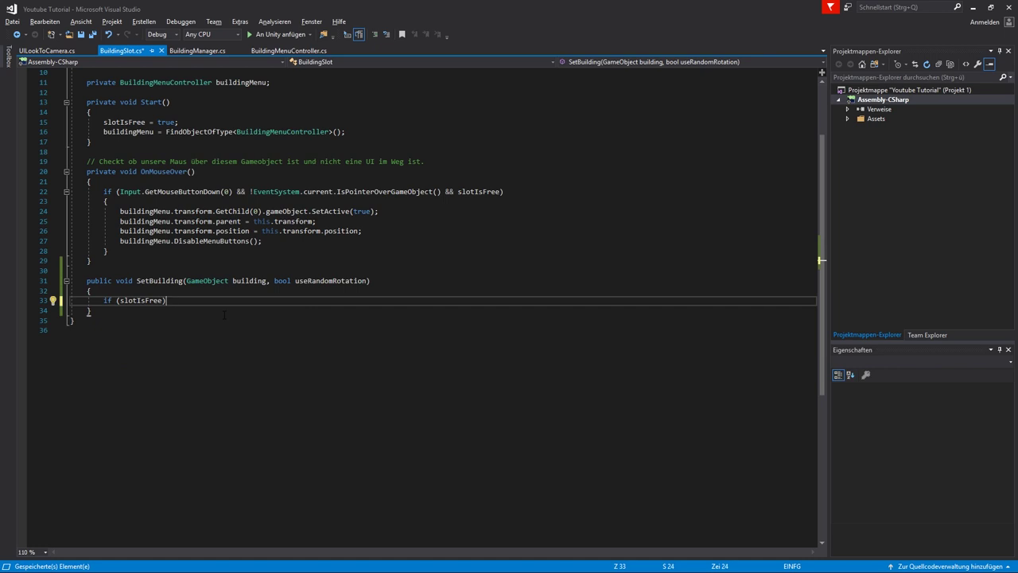
{"action": "key", "text": "Return"}
{"action": "key", "text": "Return"}
{"action": "key", "text": "ctrl+s"}
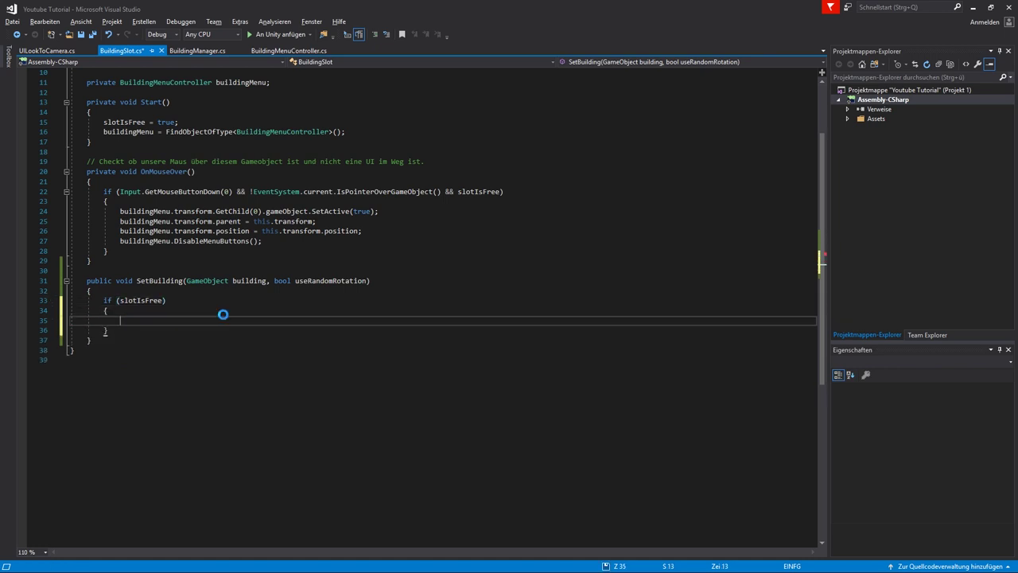
{"action": "type", "text": "Quater"}
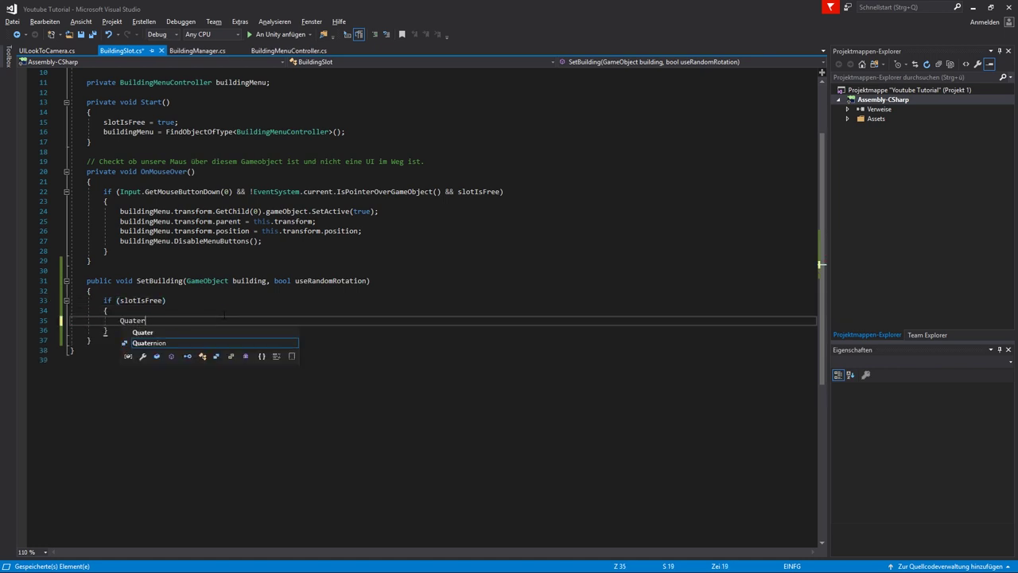
{"action": "key", "text": "Tab"}
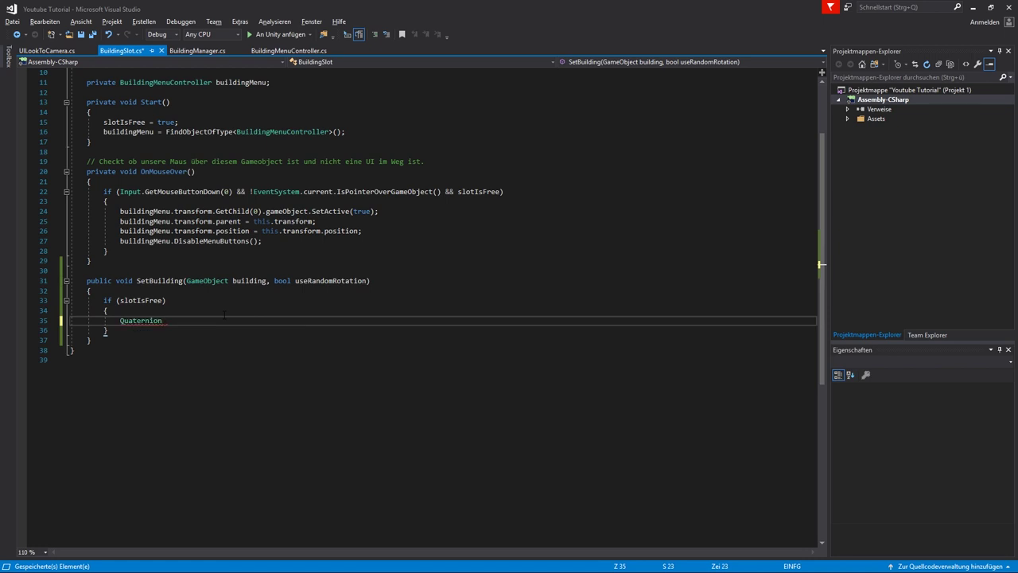
{"action": "type", "text": "random"}
{"action": "type", "text": "Rotation ="}
{"action": "type", "text": " Quatern.e"}
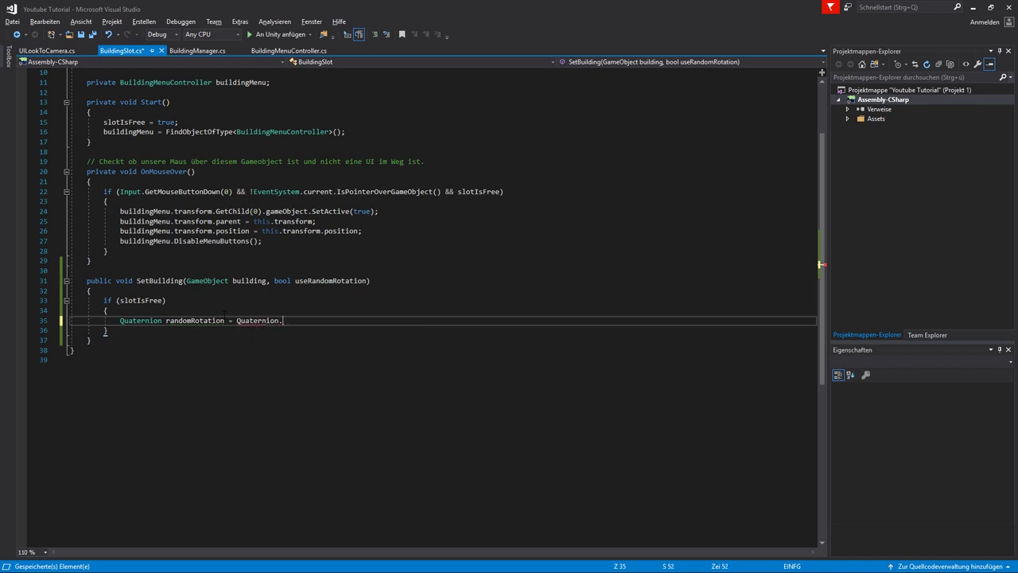
{"action": "type", "text": "Euler (new"}
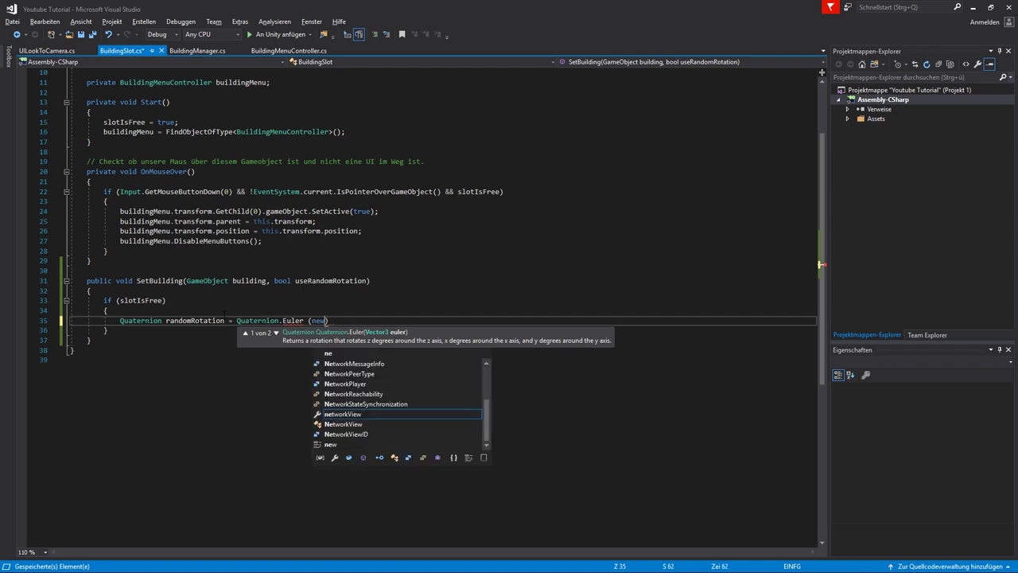
{"action": "type", "text": " Vector3"}
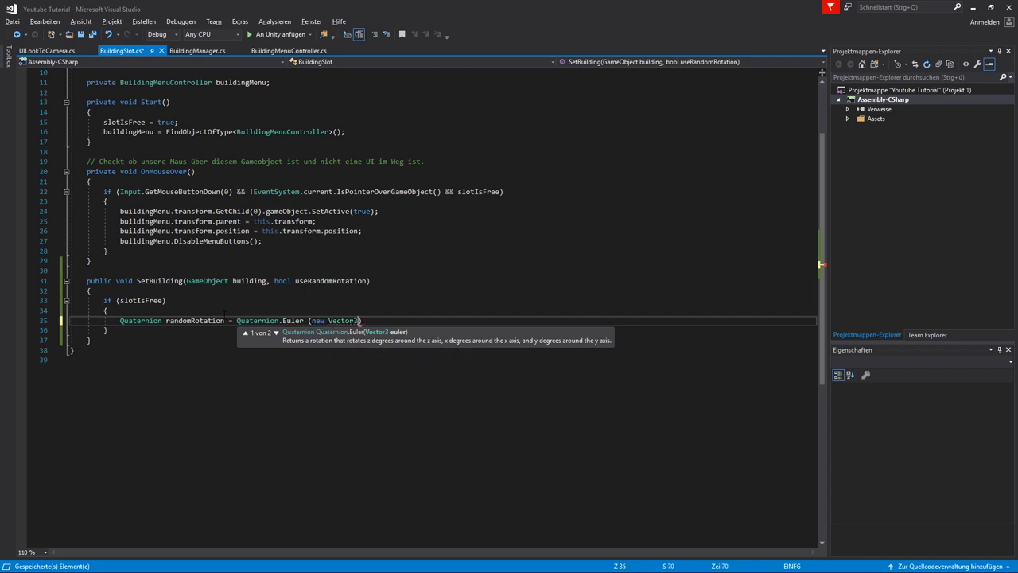
{"action": "type", "text": " (0f, "}
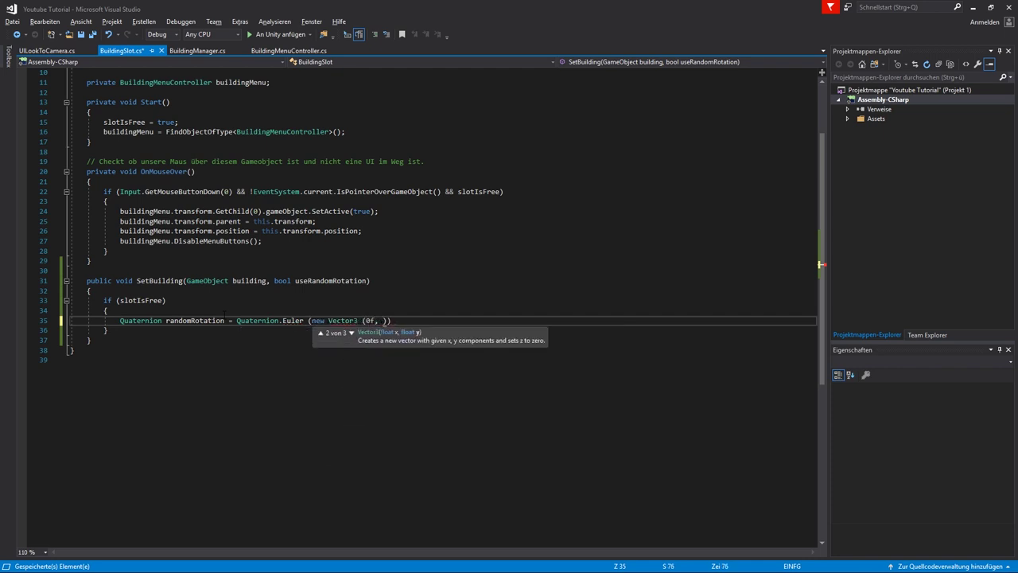
{"action": "type", "text": "("}
{"action": "type", "text": "U"}
{"action": "type", "text": "nityEng."}
{"action": "type", "text": ".Random"}
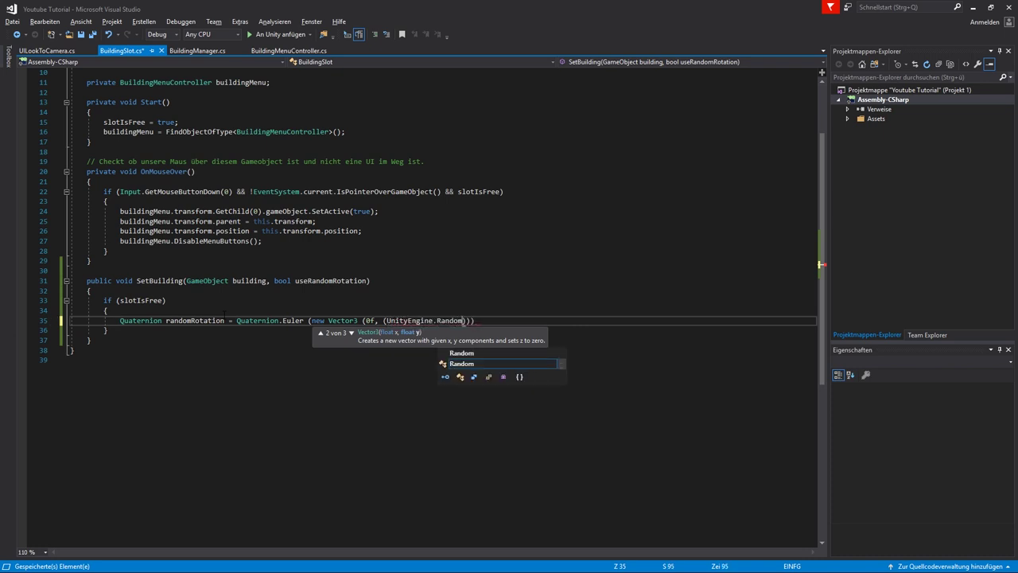
{"action": "type", "text": ".Range"}
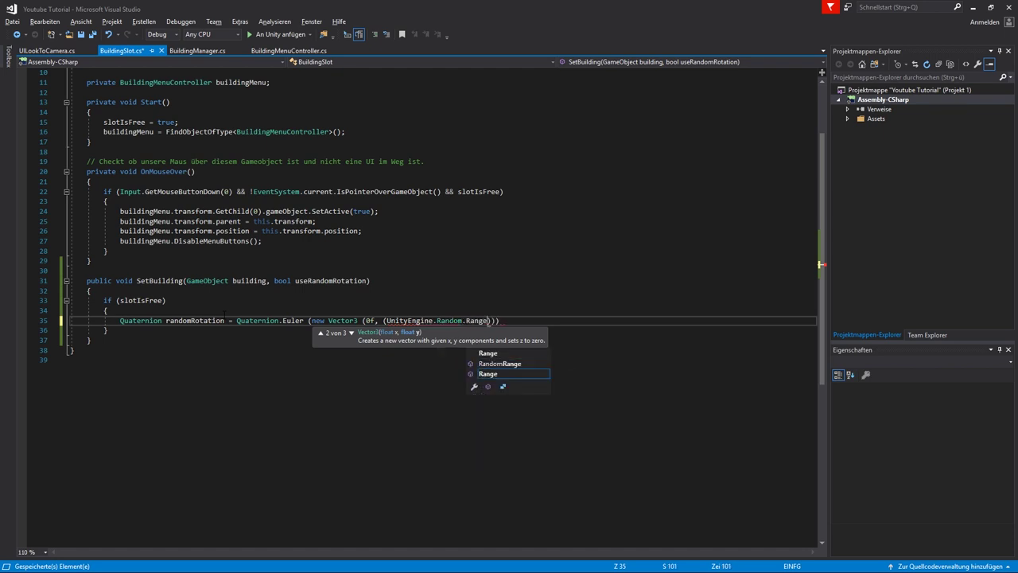
{"action": "key", "text": "Escape"}
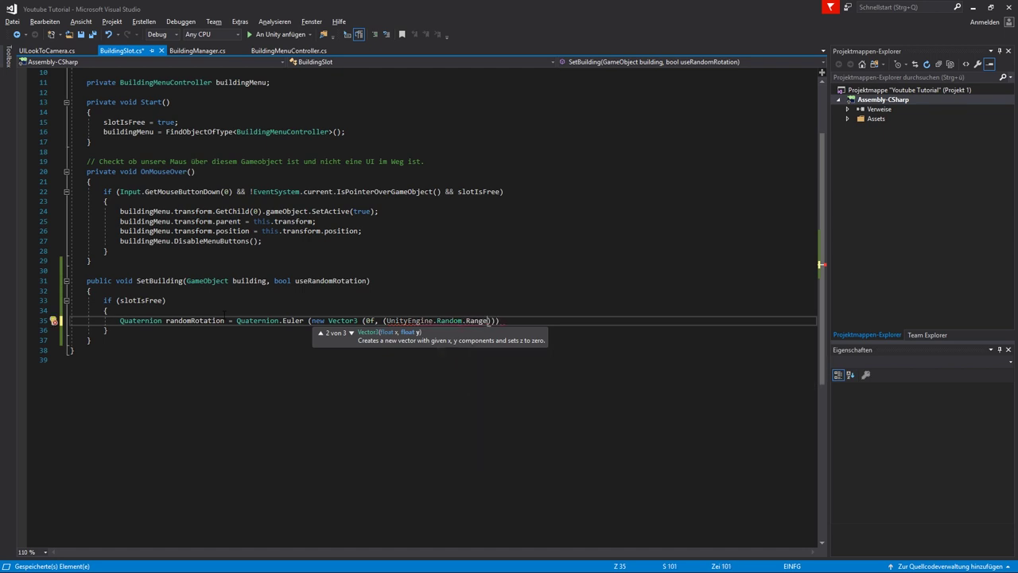
{"action": "type", "text": "(0f"}
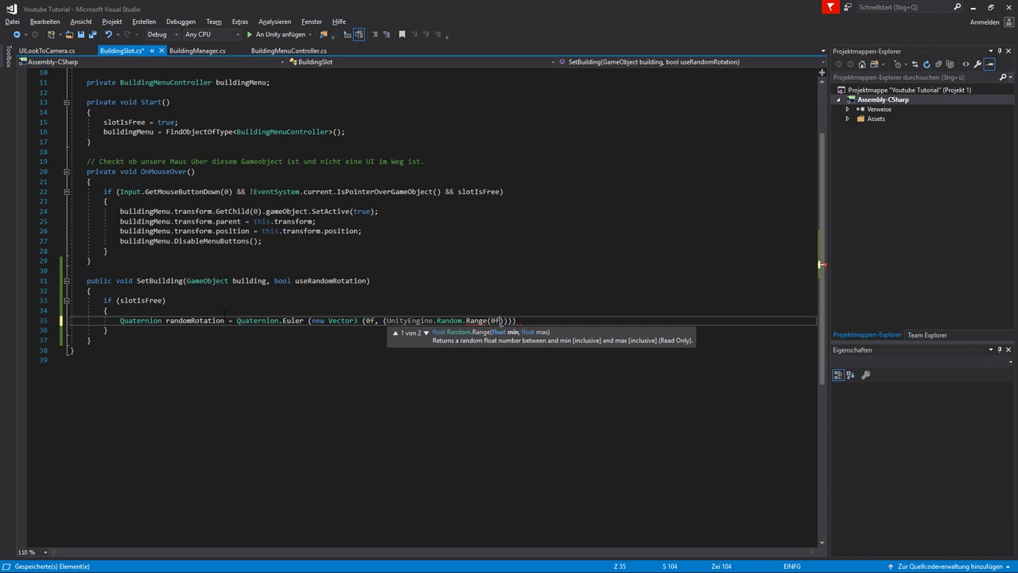
{"action": "type", "text": ", 360f"}
{"action": "type", "text": "))"}
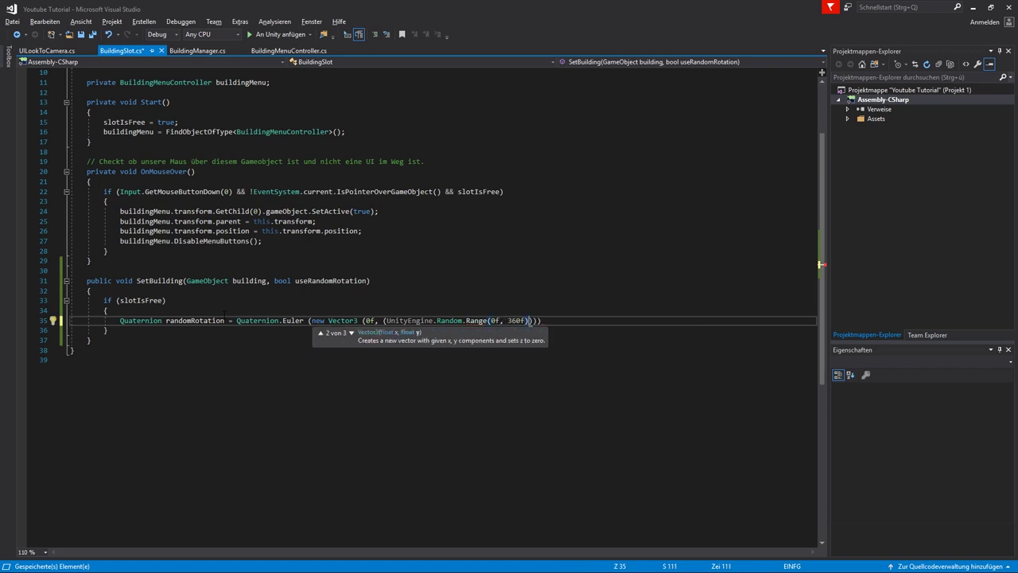
{"action": "type", "text": ", "}
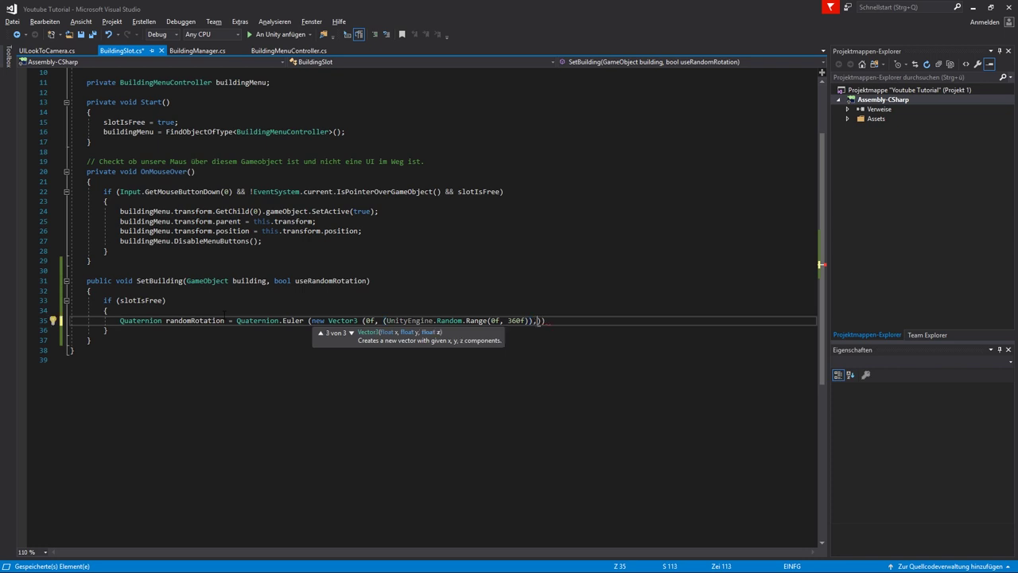
{"action": "type", "text": "0f"}
{"action": "type", "text": "));"}
{"action": "key", "text": "ctrl+s"}
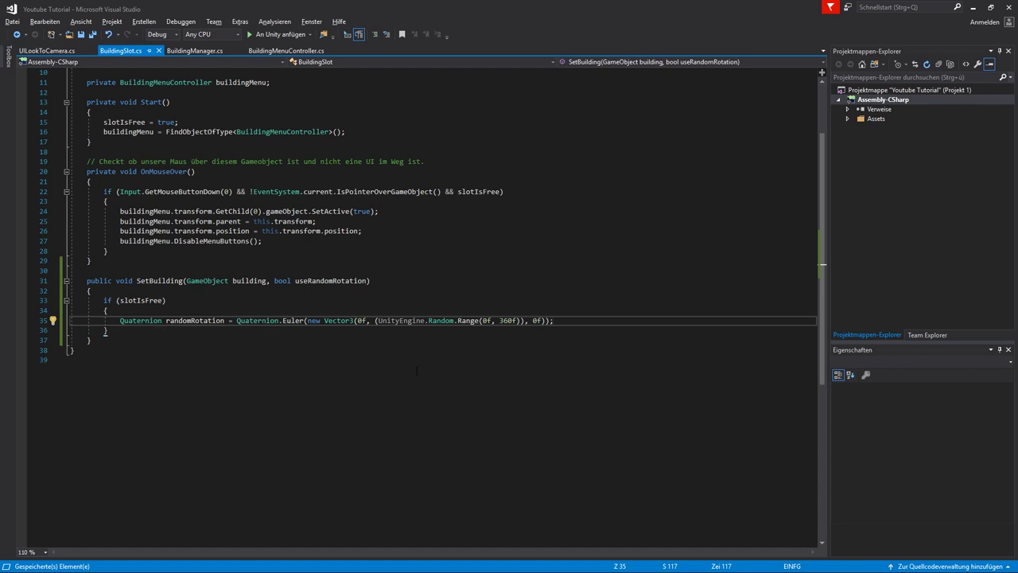
- Add an empty if (useRandomRotation) block inside the slotIsFree check
{"action": "key", "text": "Return"}
{"action": "type", "text": "if ("}
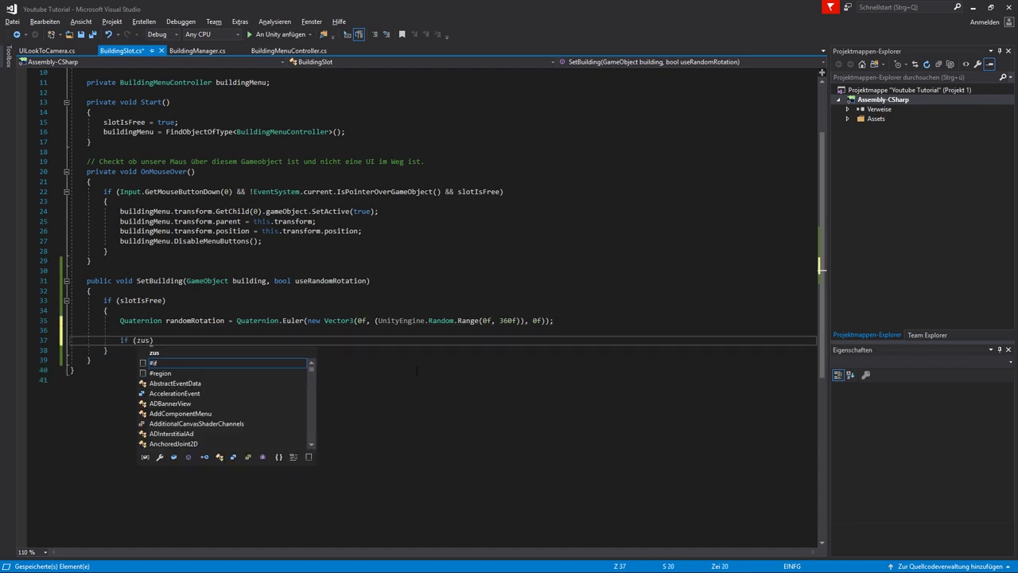
{"action": "type", "text": "usera"}
{"action": "key", "text": "Tab"}
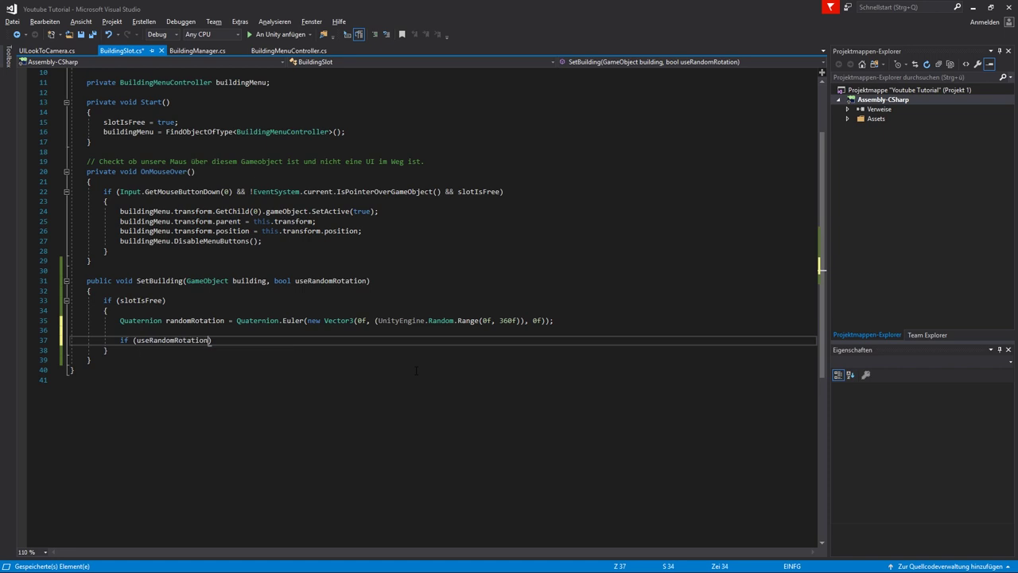
{"action": "key", "text": "Return"}
{"action": "type", "text": "{"}
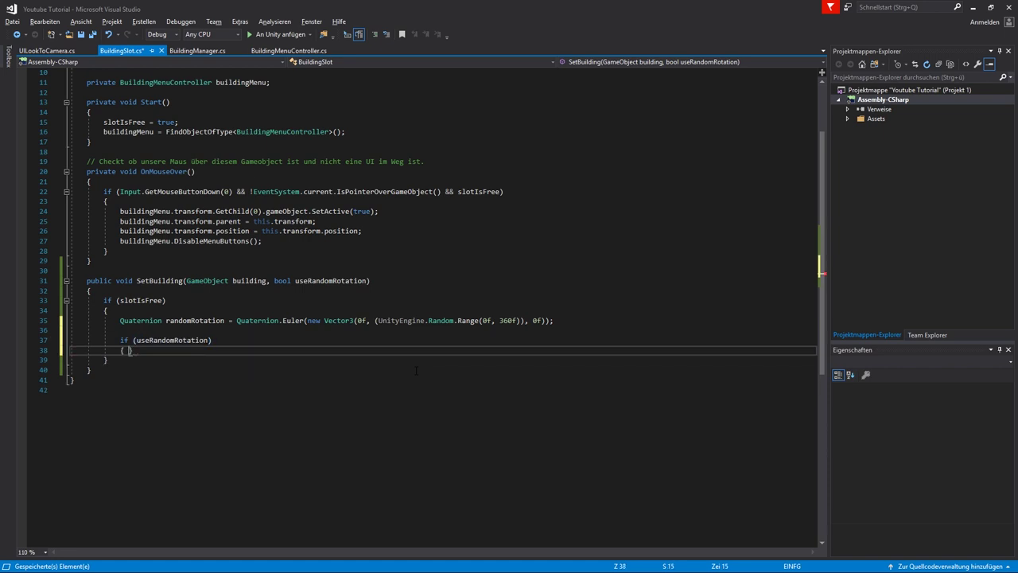
{"action": "key", "text": "Return"}
{"action": "key", "text": "ctrl+s"}
- Instantiate _BUILDING at this.transform.position with randomRotation, parented to this.transform, and save
{"action": "type", "text": "Game"}
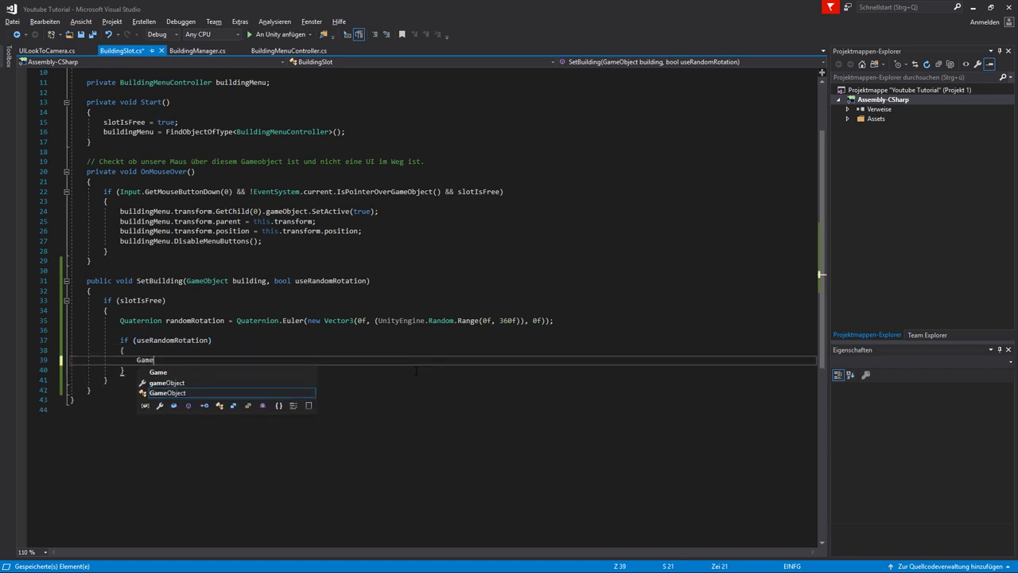
{"action": "type", "text": "Object "}
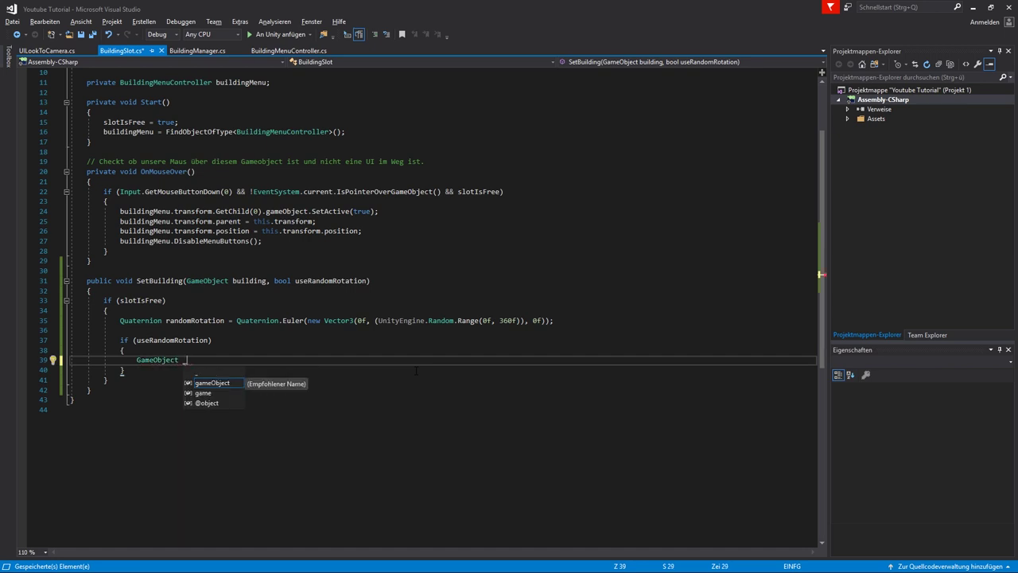
{"action": "type", "text": "_BUILDING = ("}
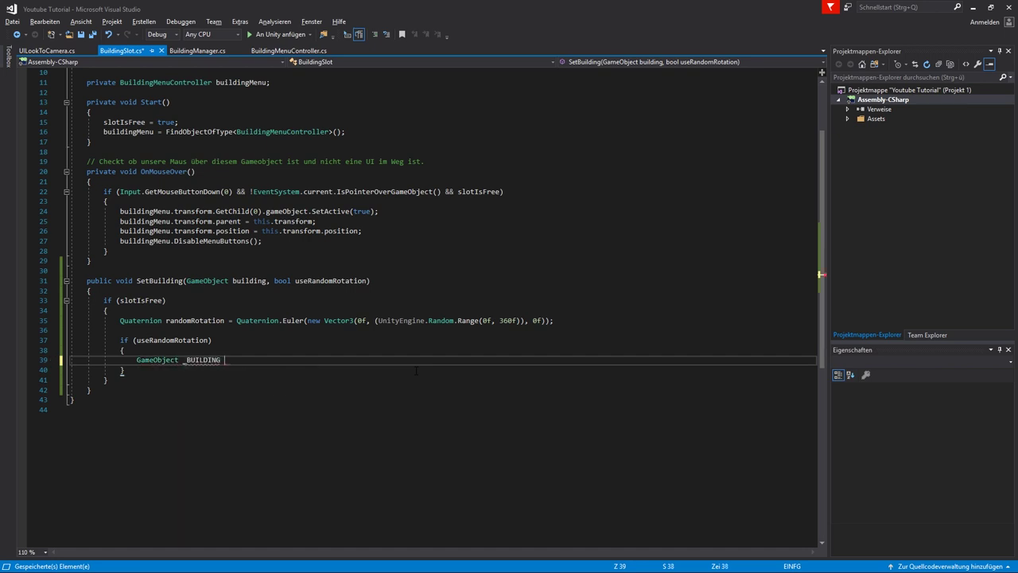
{"action": "type", "text": "Instant"}
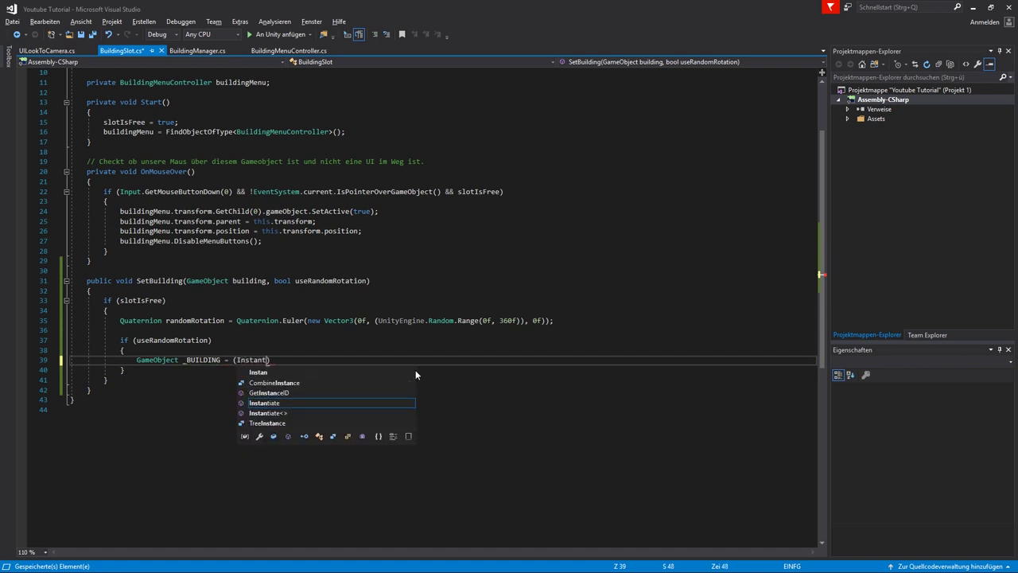
{"action": "key", "text": "Tab"}
{"action": "type", "text": "("}
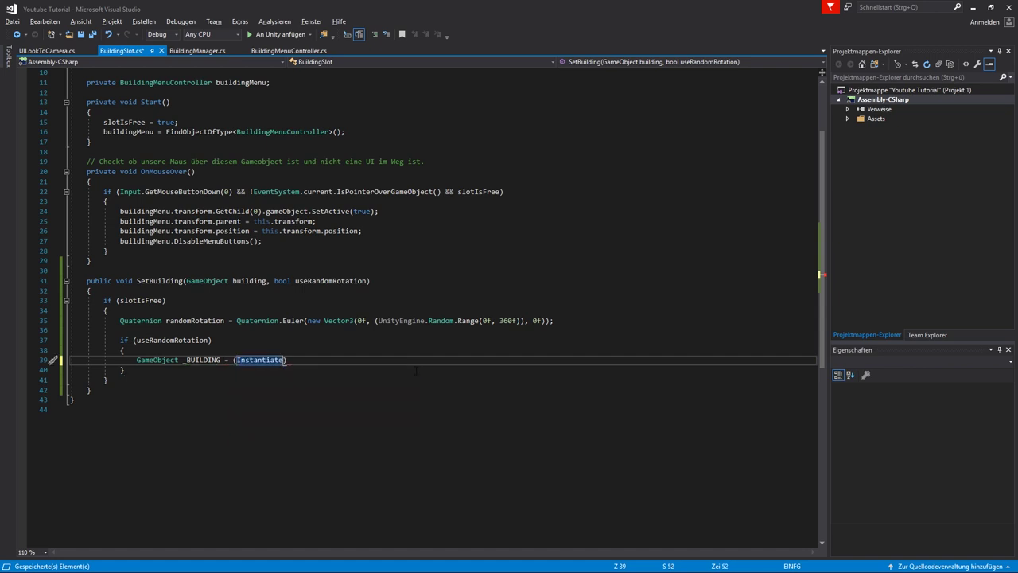
{"action": "type", "text": "building"}
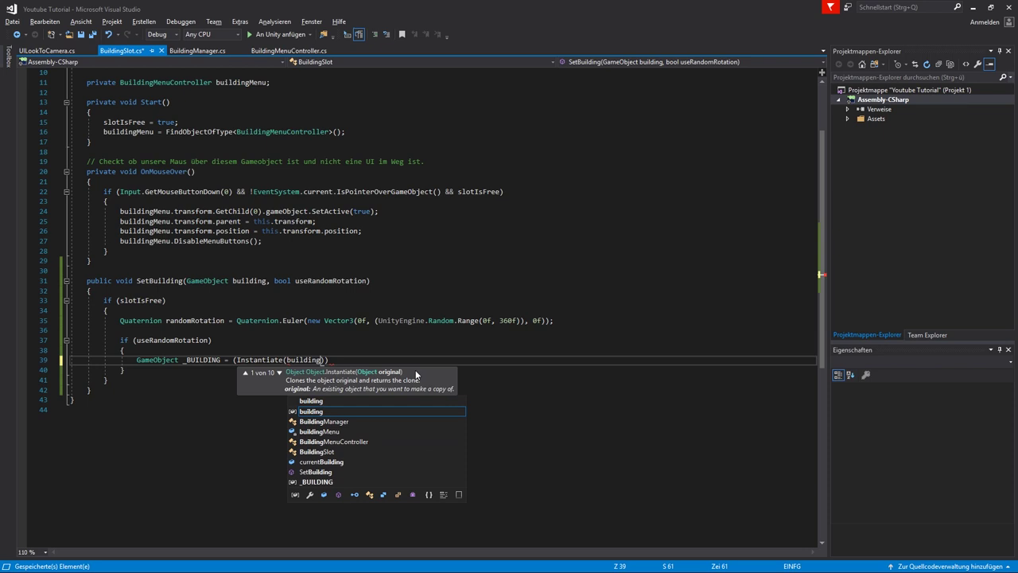
{"action": "key", "text": "Escape"}
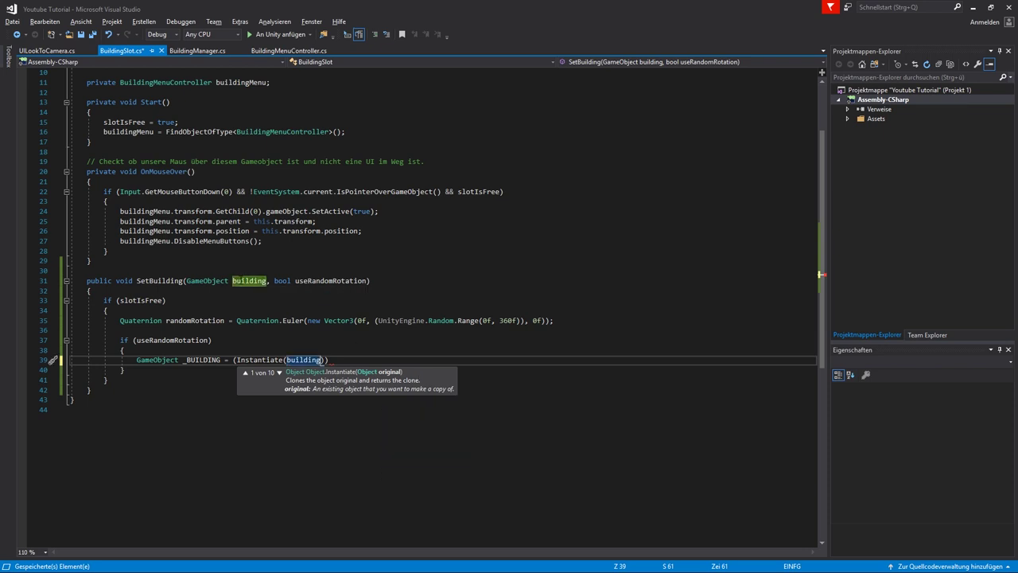
{"action": "type", "text": ", "}
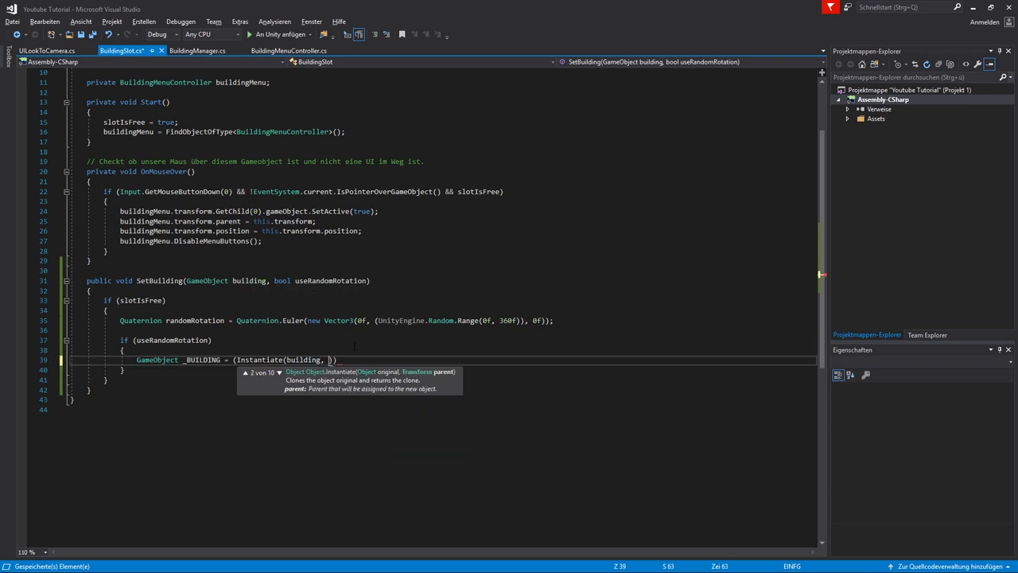
{"action": "type", "text": "this.transform"}
{"action": "type", "text": ".position"}
{"action": "type", "text": ", randomRotation"}
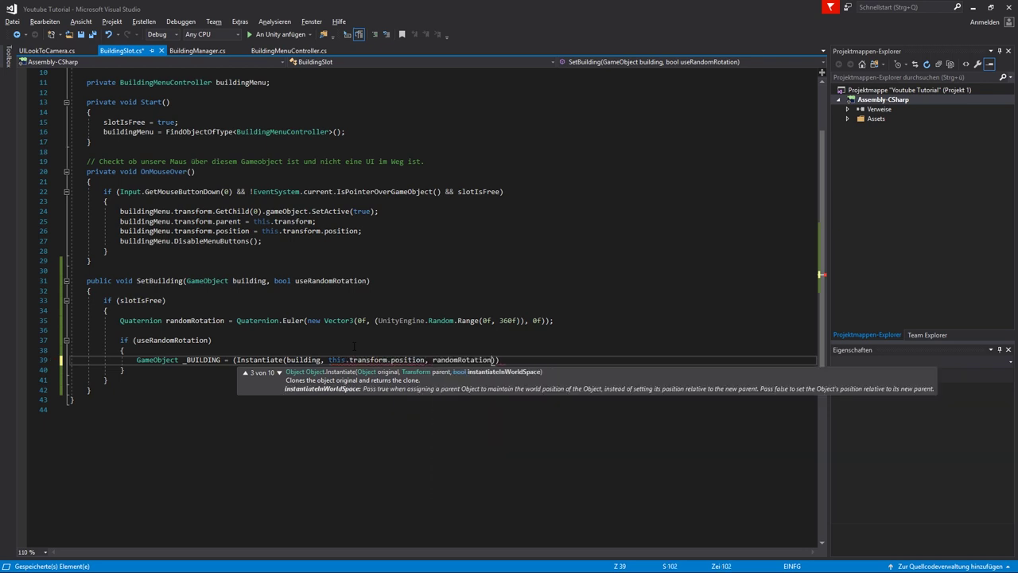
{"action": "type", "text": ", this.t"}
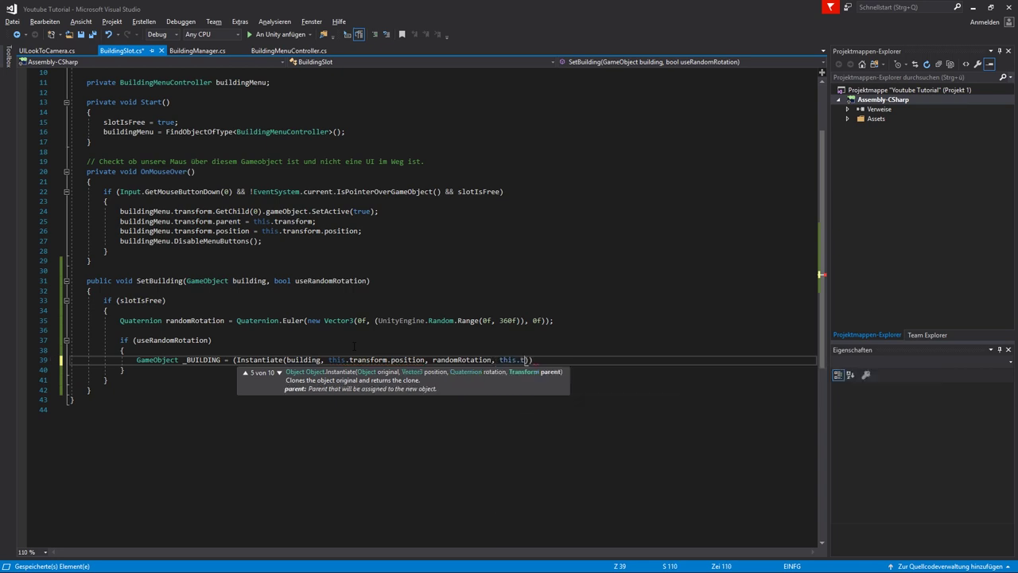
{"action": "type", "text": "ransform"}
{"action": "type", "text": "));"}
{"action": "key", "text": "ctrl+s"}
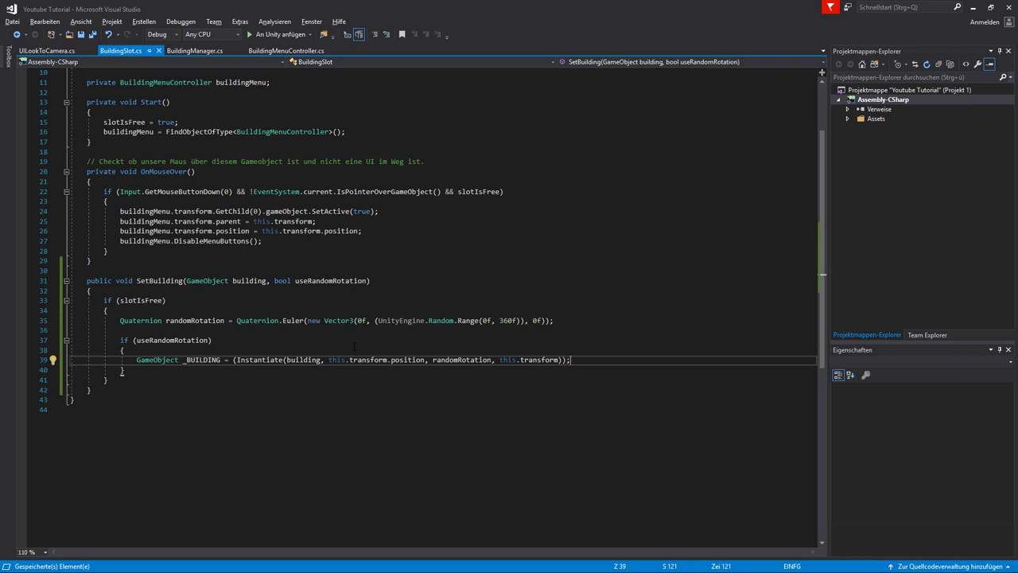
{"action": "key", "text": "Return"}
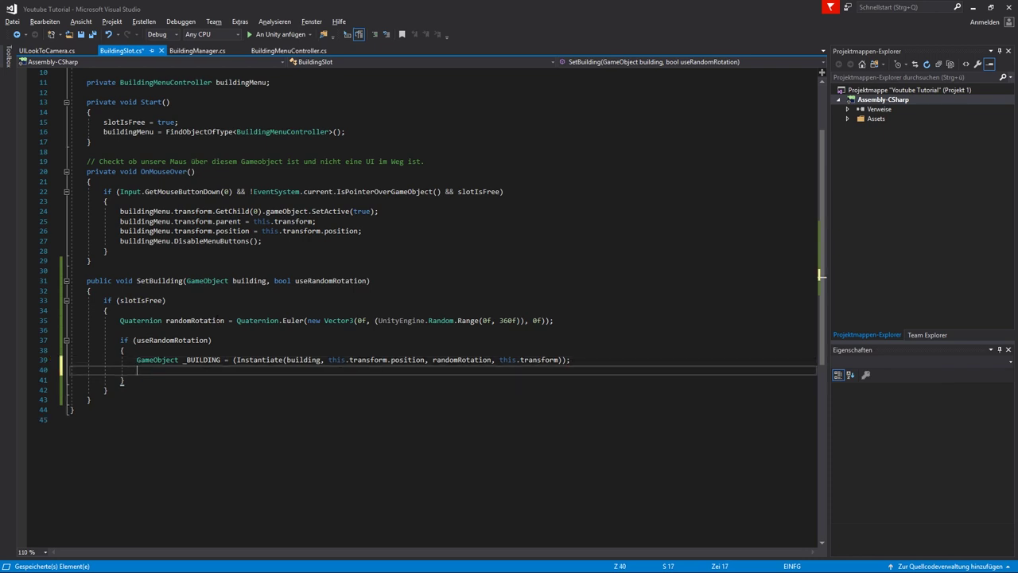
- Store the spawned building with currentBuilding = _BUILDING and save
{"action": "scroll", "coordinate": [437, 302], "scroll_direction": "up", "scroll_amount": 3}
{"action": "left_click_drag", "start_coordinate": [243, 151], "coordinate": [87, 151]}
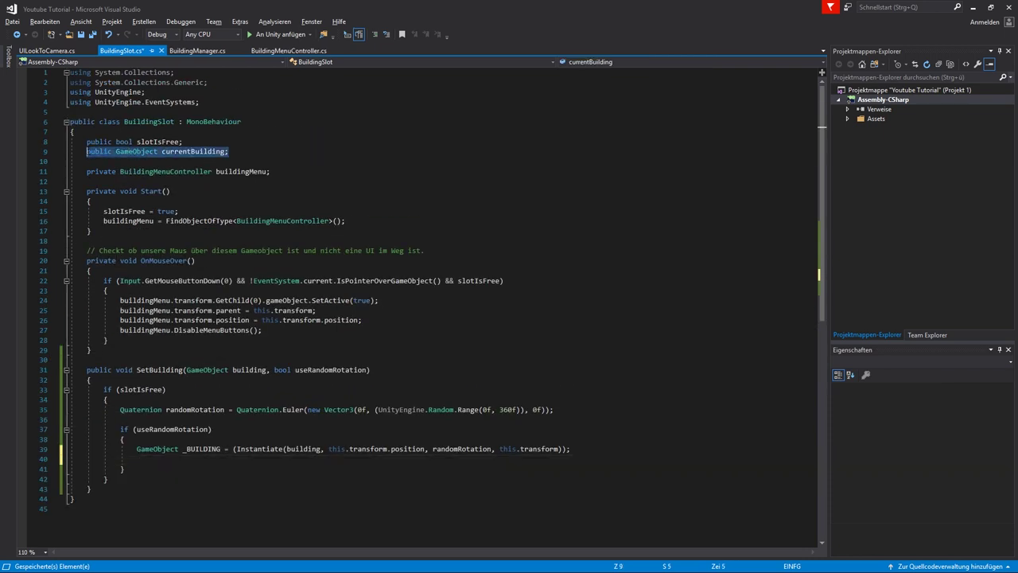
{"action": "scroll", "coordinate": [192, 159], "scroll_direction": "down", "scroll_amount": 5}
{"action": "left_click", "coordinate": [137, 309]}
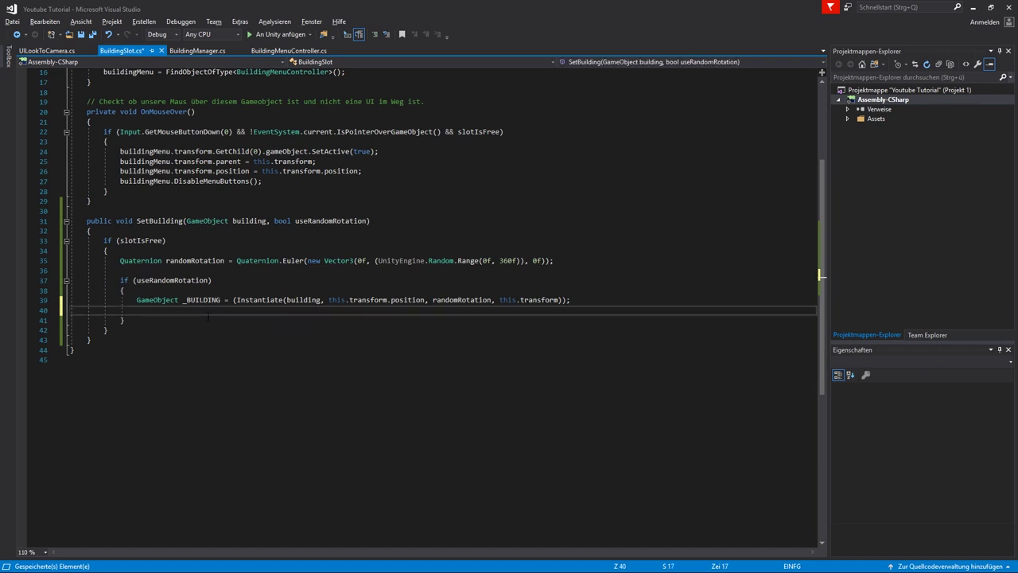
{"action": "type", "text": "cur"}
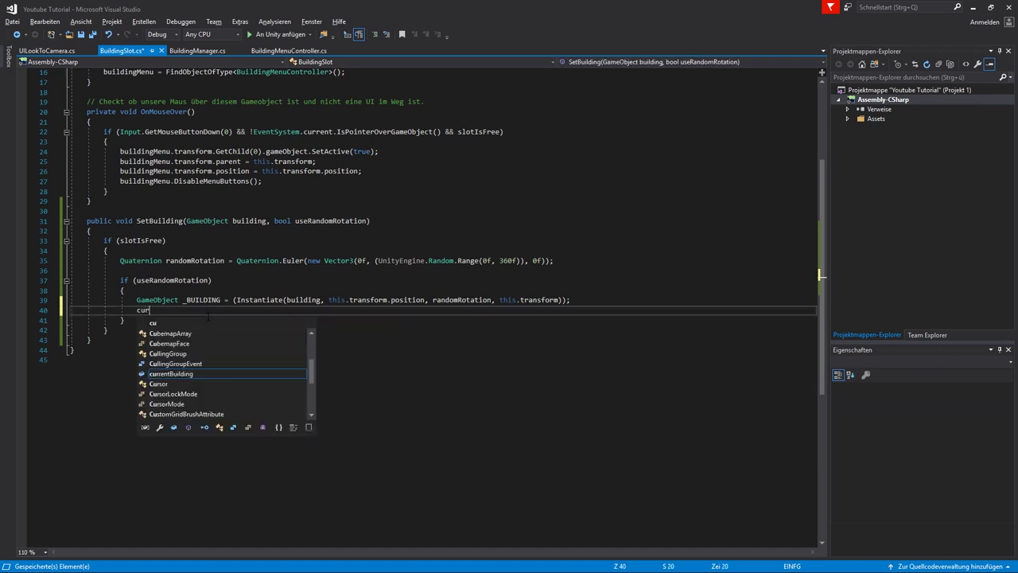
{"action": "type", "text": "rentBuilding = "}
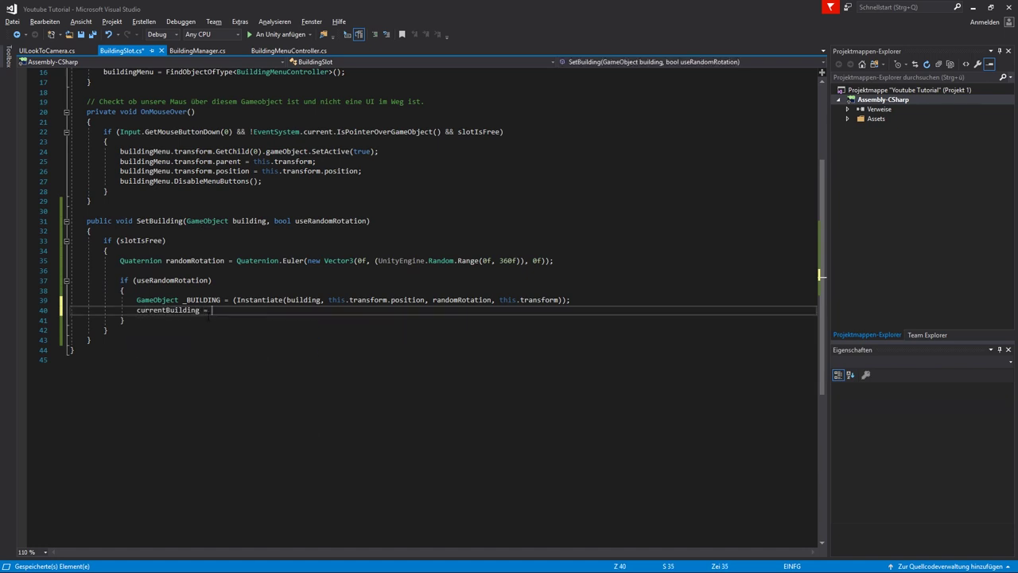
{"action": "type", "text": "_BUILDING;"}
{"action": "key", "text": "ctrl+s"}
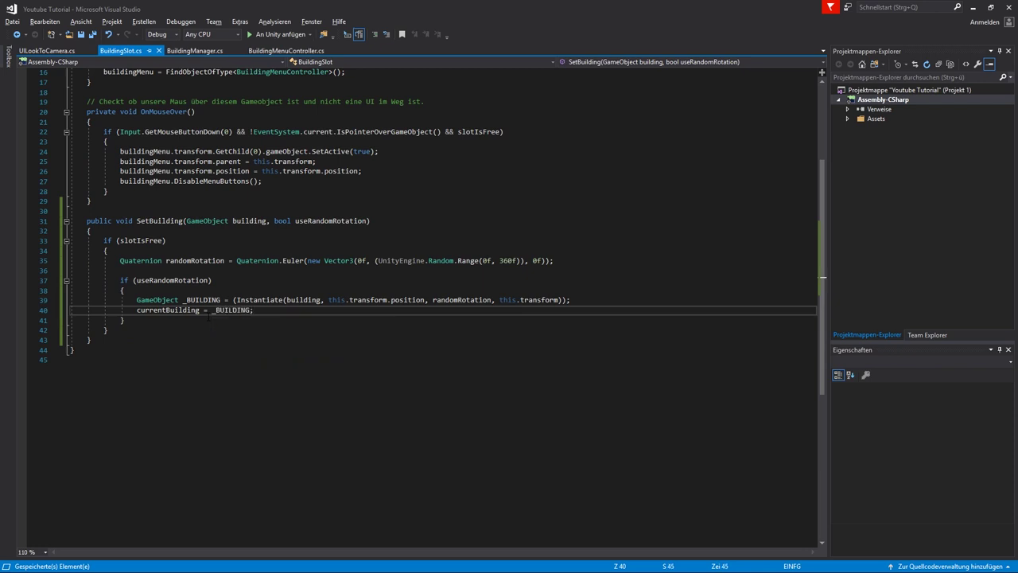
- Add an empty else block after the useRandomRotation check
{"action": "key", "text": "Down"}
{"action": "key", "text": "End"}
{"action": "key", "text": "Return"}
{"action": "type", "text": "else"}
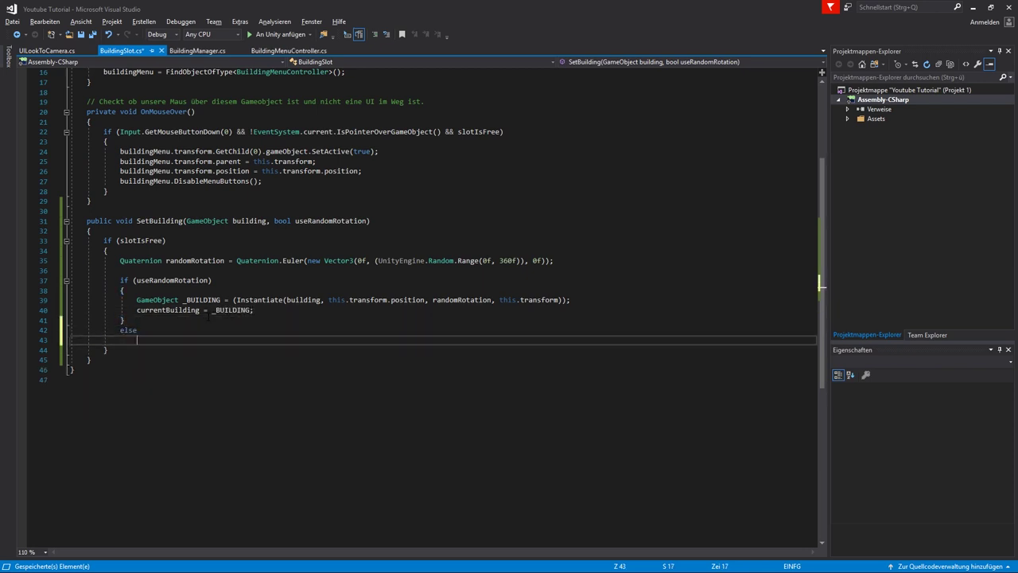
{"action": "key", "text": "Return"}
{"action": "key", "text": "Return"}
{"action": "key", "text": "BackSpace"}
{"action": "type", "text": "{"}
{"action": "key", "text": "Return"}
{"action": "key", "text": "ctrl+s"}
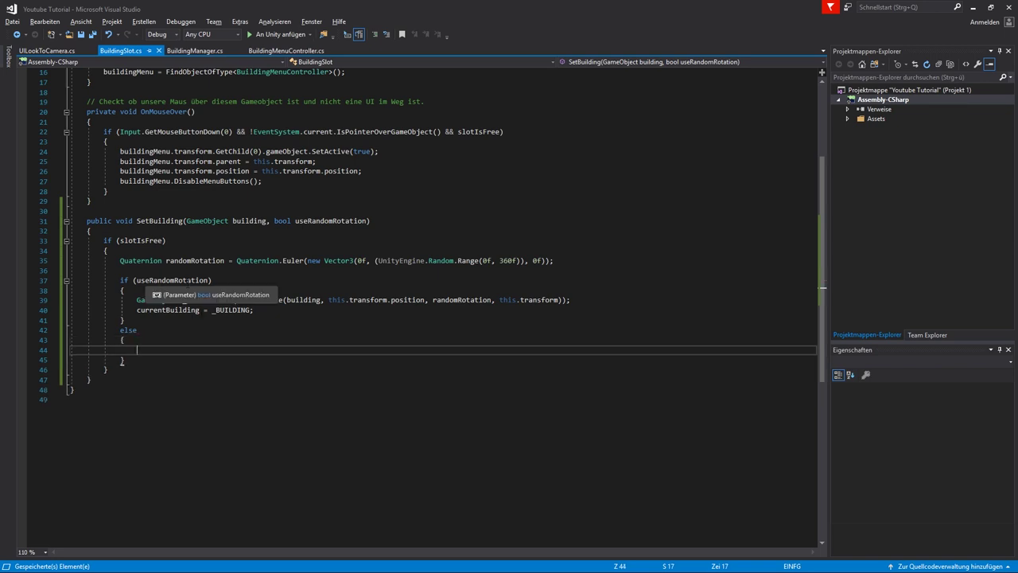
- Copy the spawn and currentBuilding lines into the else block, using Quaternion.identity instead of randomRotation
{"action": "left_click_drag", "start_coordinate": [255, 310], "coordinate": [136, 300]}
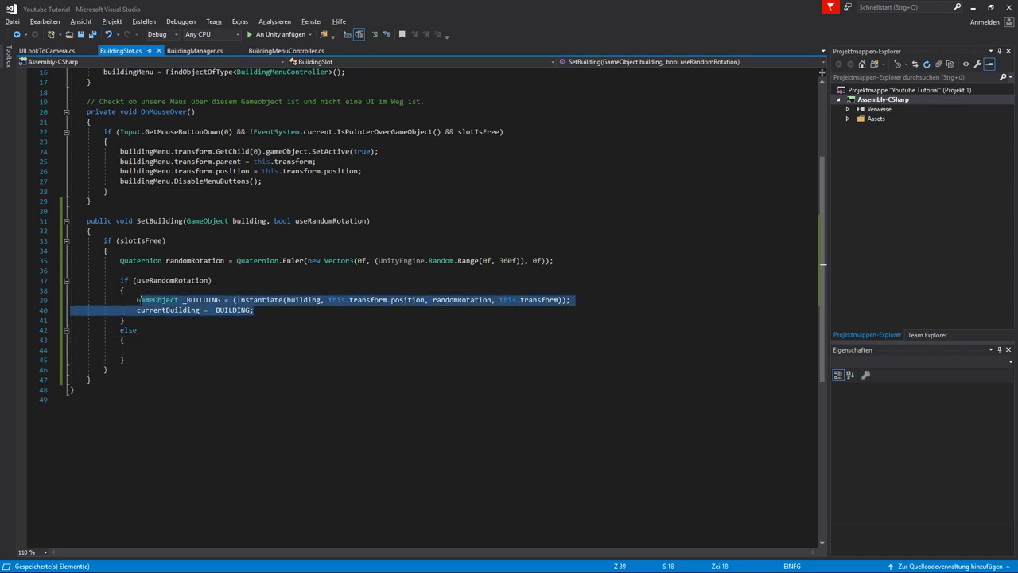
{"action": "key", "text": "ctrl+c"}
{"action": "left_click", "coordinate": [140, 349]}
{"action": "key", "text": "ctrl+v"}
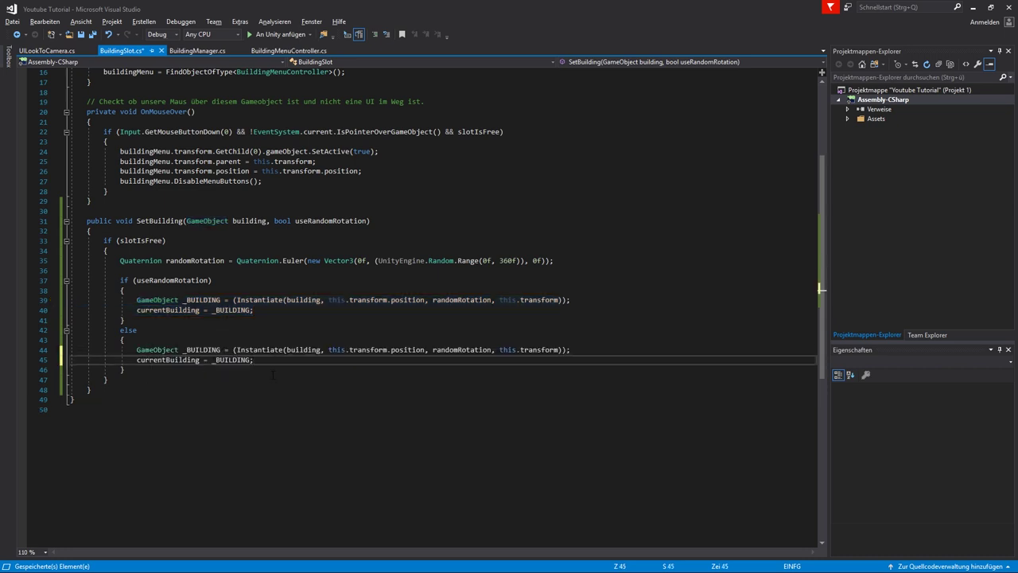
{"action": "double_click", "coordinate": [463, 349]}
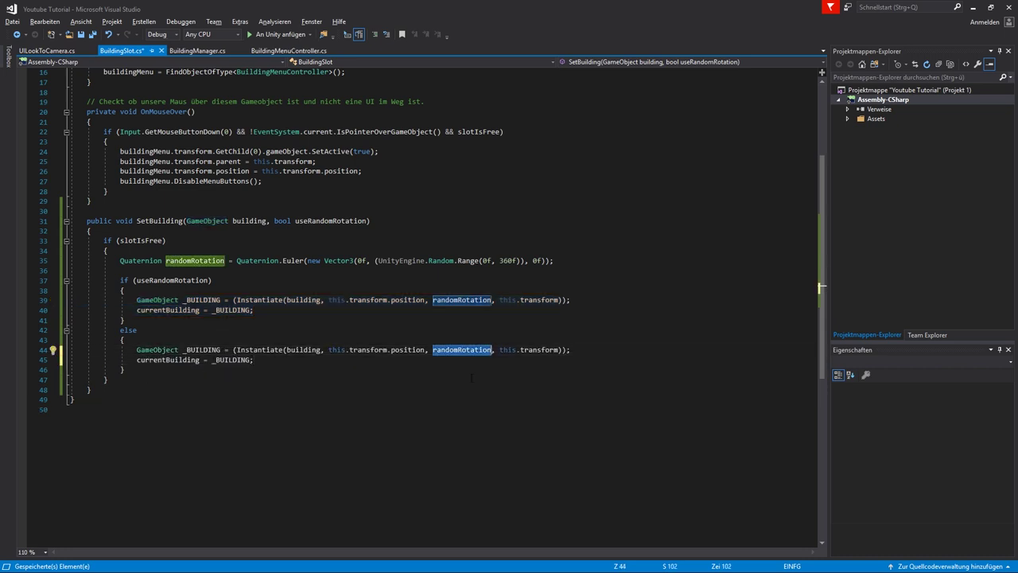
{"action": "key", "text": "BackSpace"}
{"action": "type", "text": "Quaternio"}
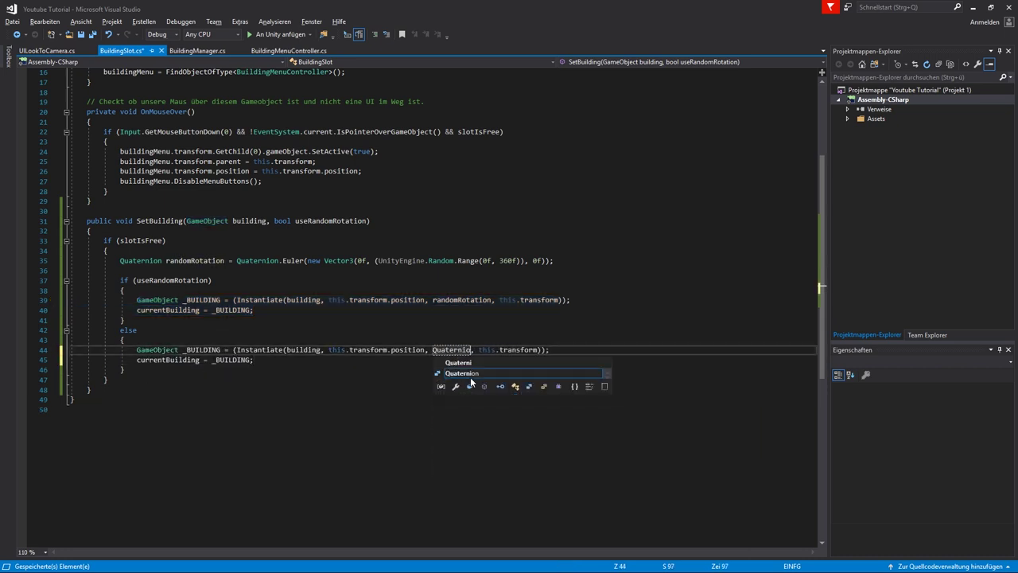
{"action": "type", "text": "n.identity"}
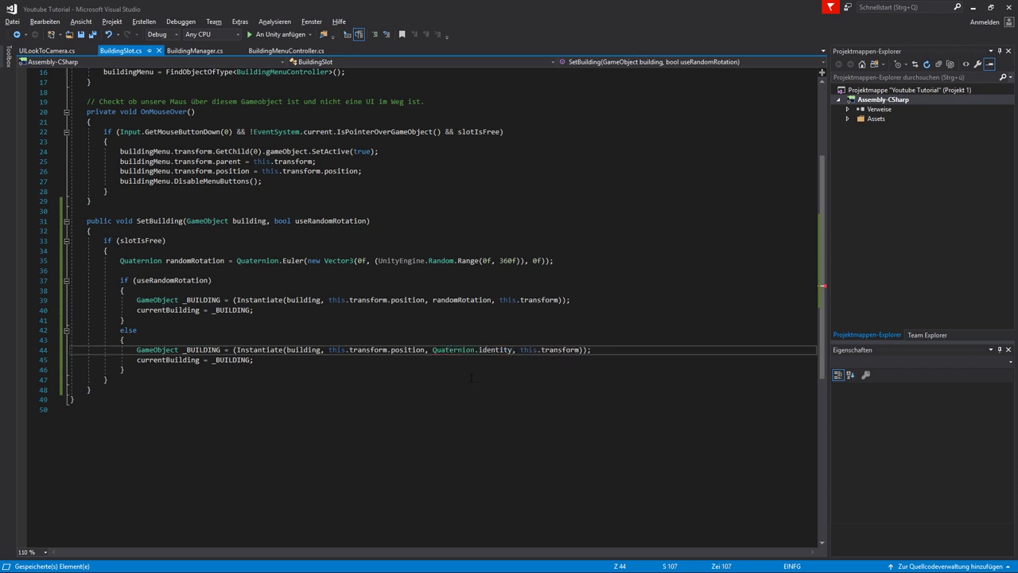
- Add this.slotIsFree = false; after the if/else block
{"action": "left_click", "coordinate": [143, 373]}
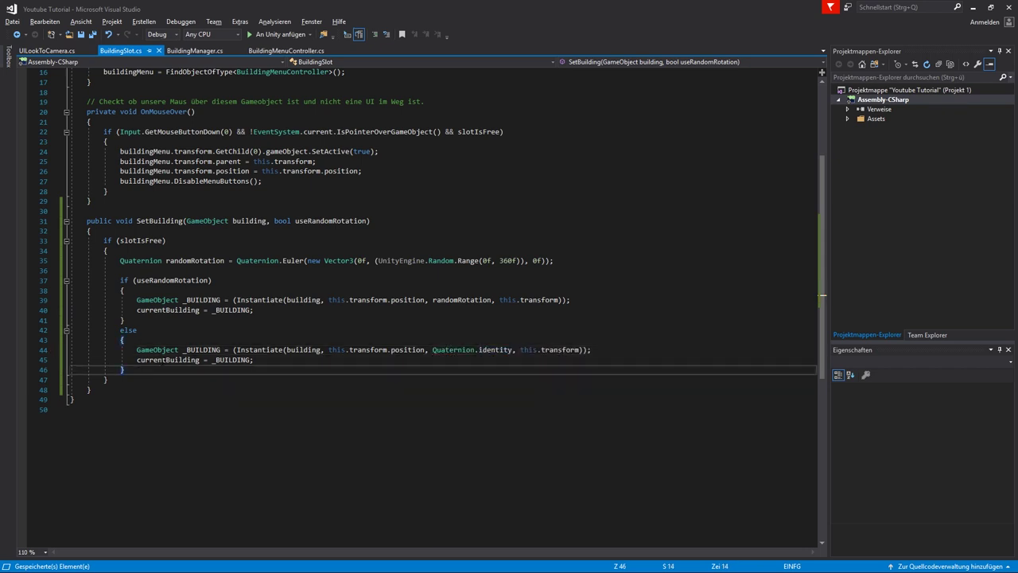
{"action": "key", "text": "Return"}
{"action": "key", "text": "Return"}
{"action": "type", "text": "t"}
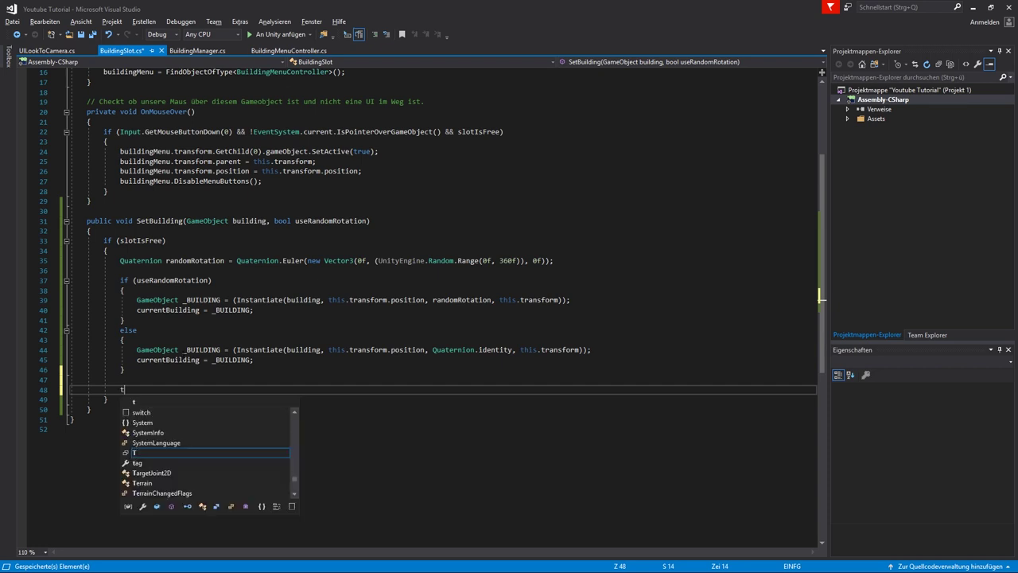
{"action": "type", "text": "his.sloti "}
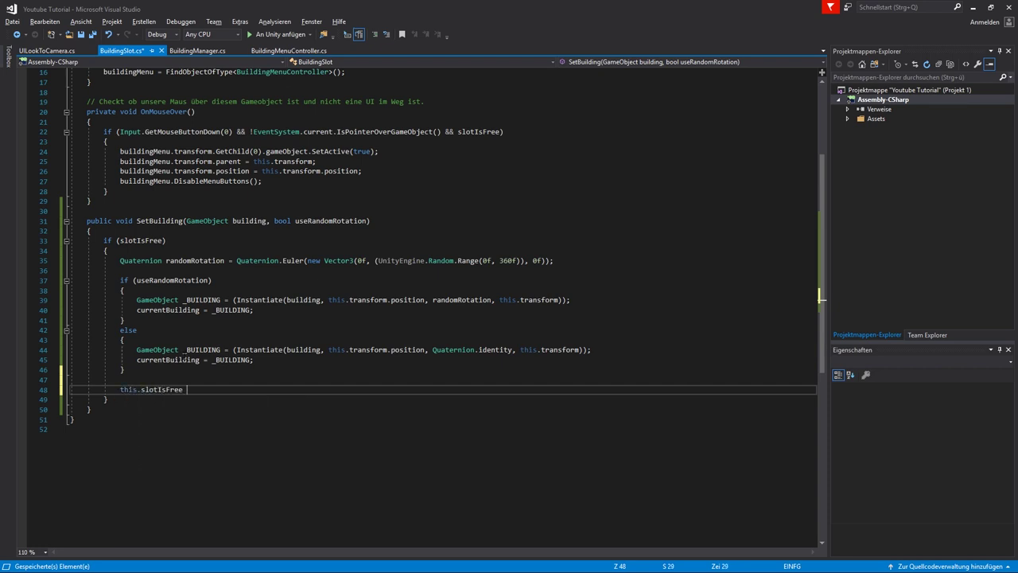
{"action": "type", "text": "false;"}
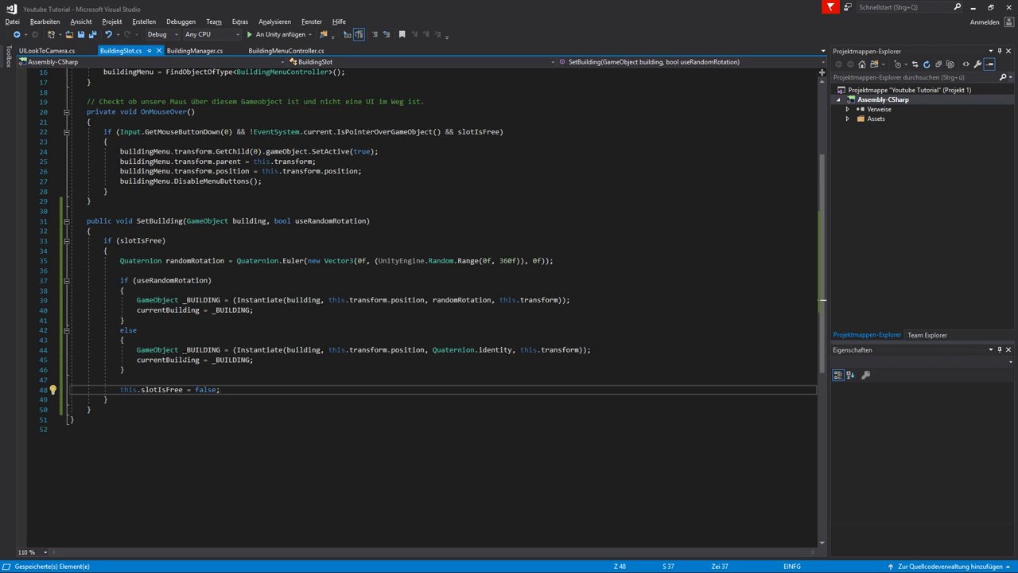
{"action": "scroll", "coordinate": [231, 359], "scroll_direction": "down", "scroll_amount": 1}
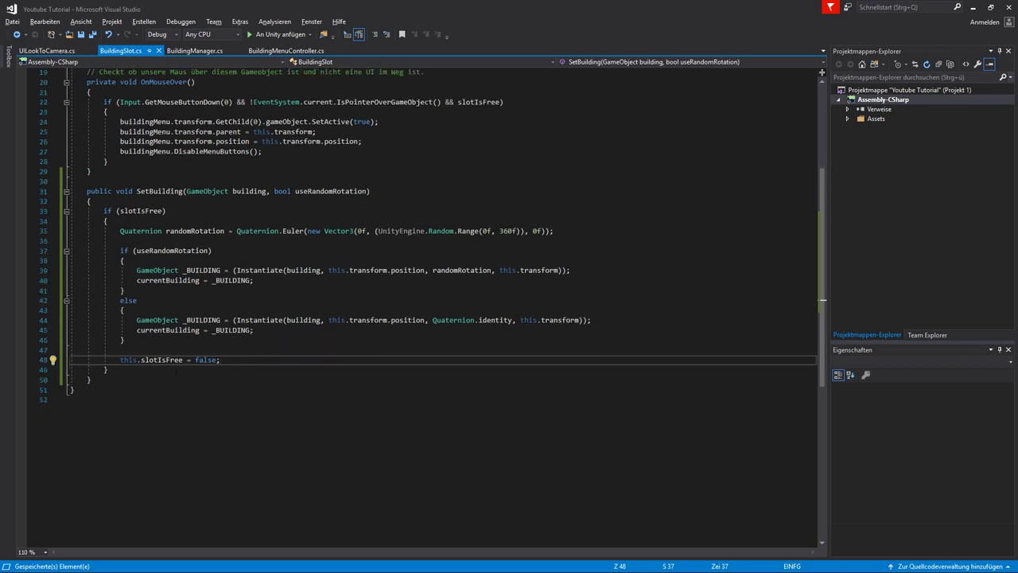
{"action": "left_click", "coordinate": [106, 380]}
- Add an empty private void ResetBuildingMenu() method below SetBuilding
{"action": "key", "text": "Return"}
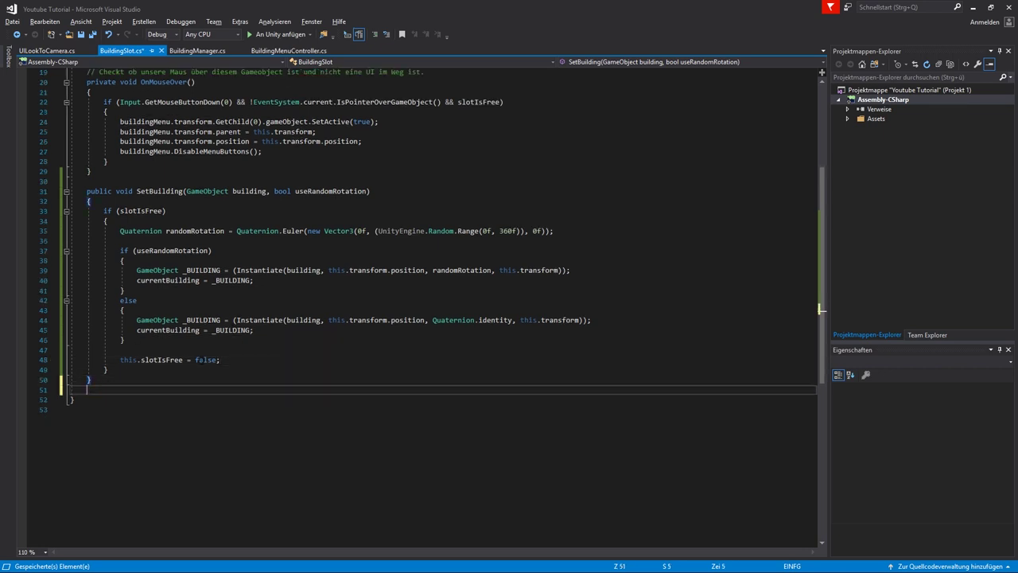
{"action": "key", "text": "Return"}
{"action": "type", "text": "private "}
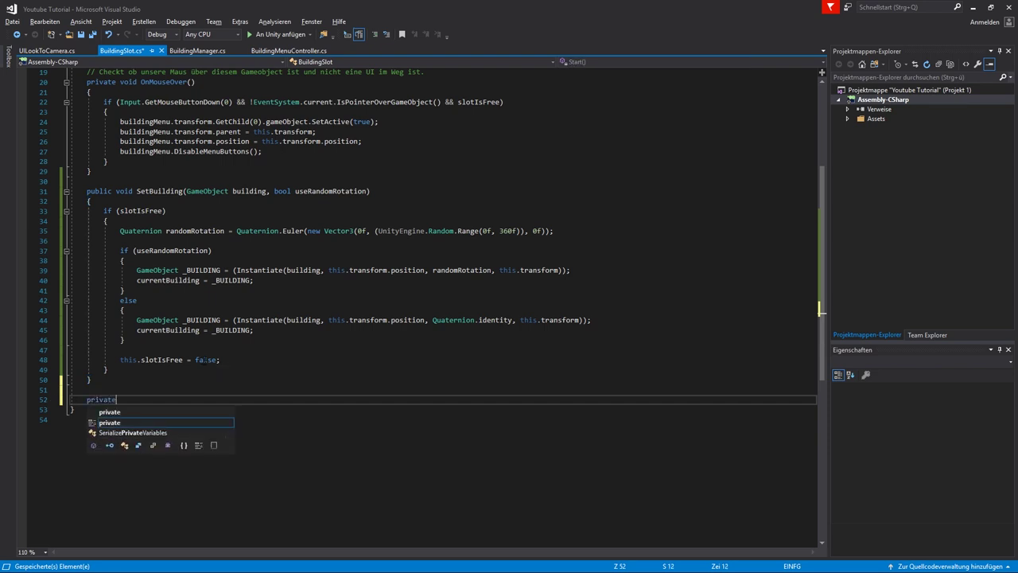
{"action": "type", "text": "void Reset"}
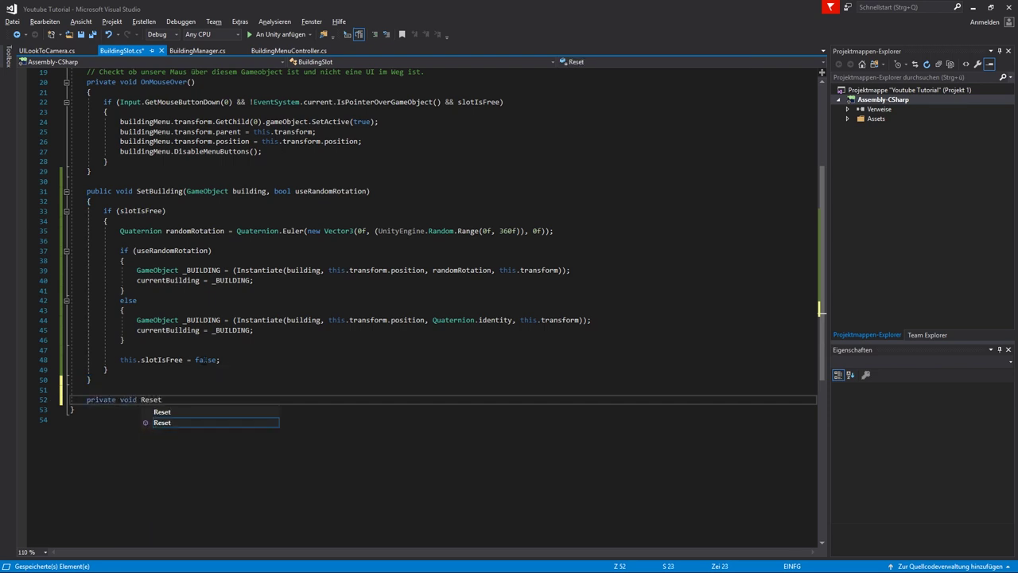
{"action": "type", "text": "BuildingMenu"}
{"action": "type", "text": "/("}
{"action": "type", "text": "()"}
{"action": "key", "text": "Return"}
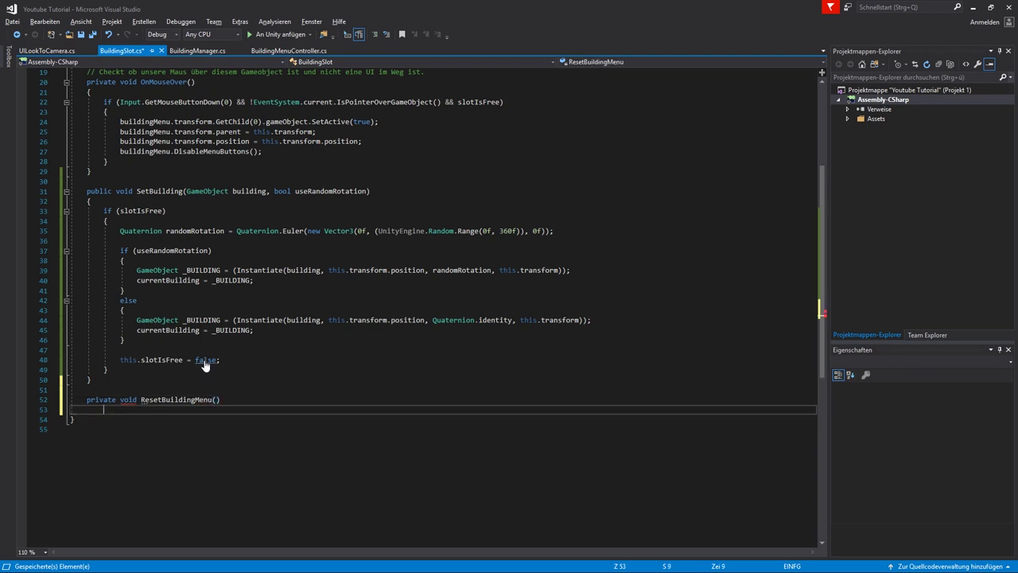
{"action": "type", "text": "{"}
{"action": "key", "text": "Return"}
- Call ResetBuildingMenu(); right after slotIsFree = false in SetBuilding and save
{"action": "left_click", "coordinate": [220, 360]}
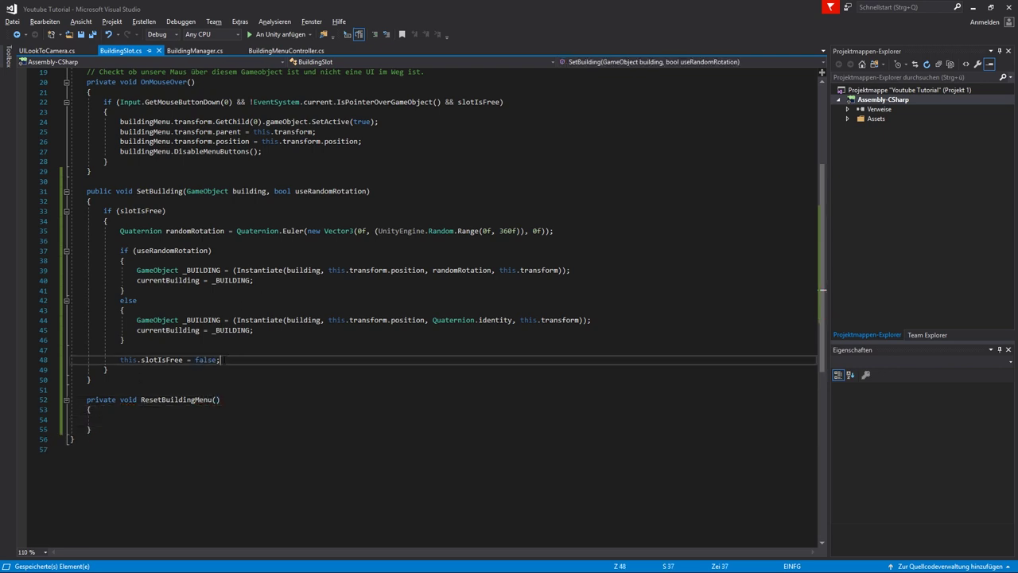
{"action": "key", "text": "Return"}
{"action": "type", "text": "Res"}
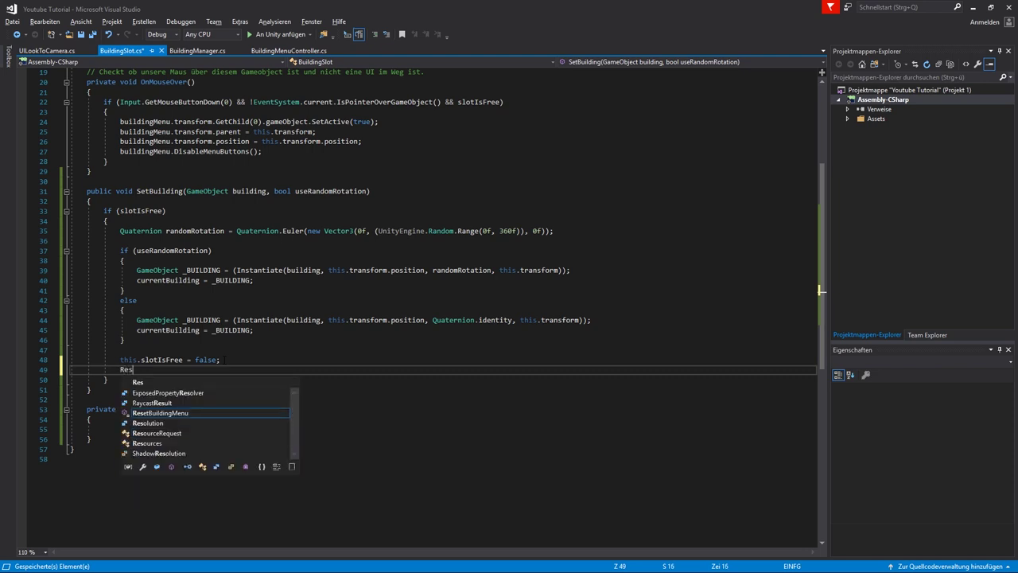
{"action": "type", "text": "etbu()"}
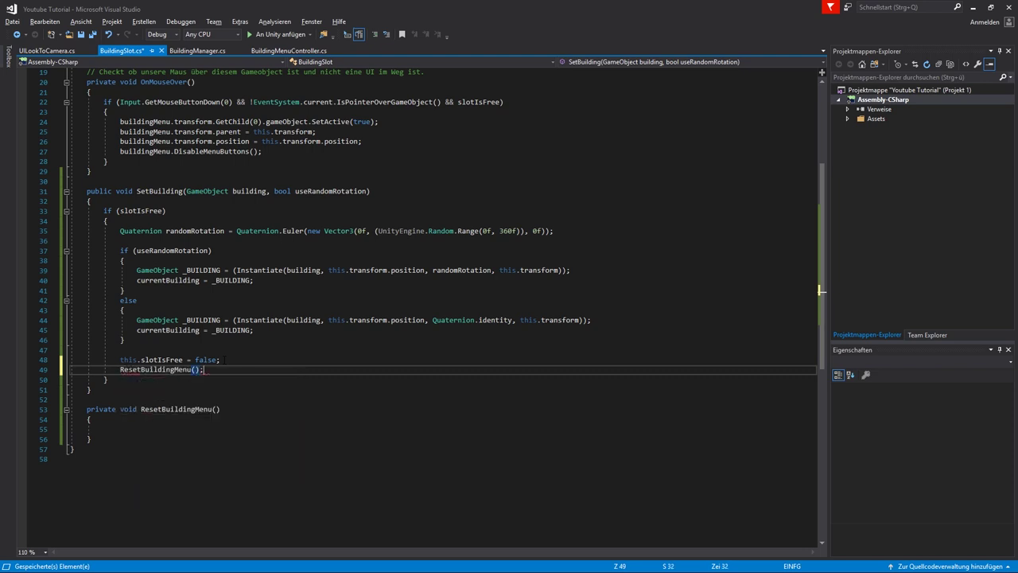
{"action": "type", "text": ";"}
{"action": "key", "text": "ctrl+s"}
{"action": "left_click", "coordinate": [107, 428]}
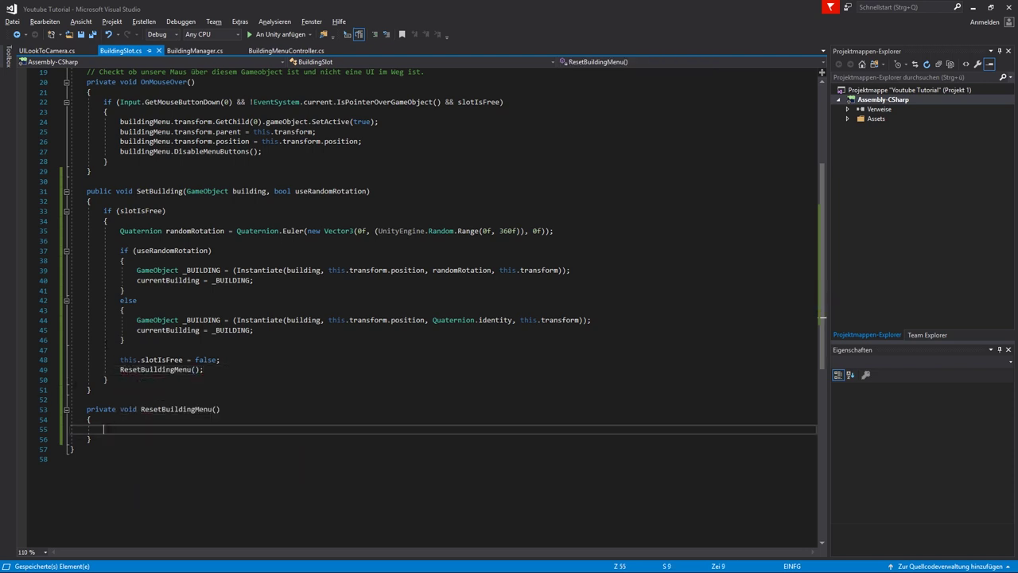
- Paste OnMouseOver's four buildingMenu lines into ResetBuildingMenu, with SetActive(false) and parent null
{"action": "scroll", "coordinate": [183, 332], "scroll_direction": "up", "scroll_amount": 1}
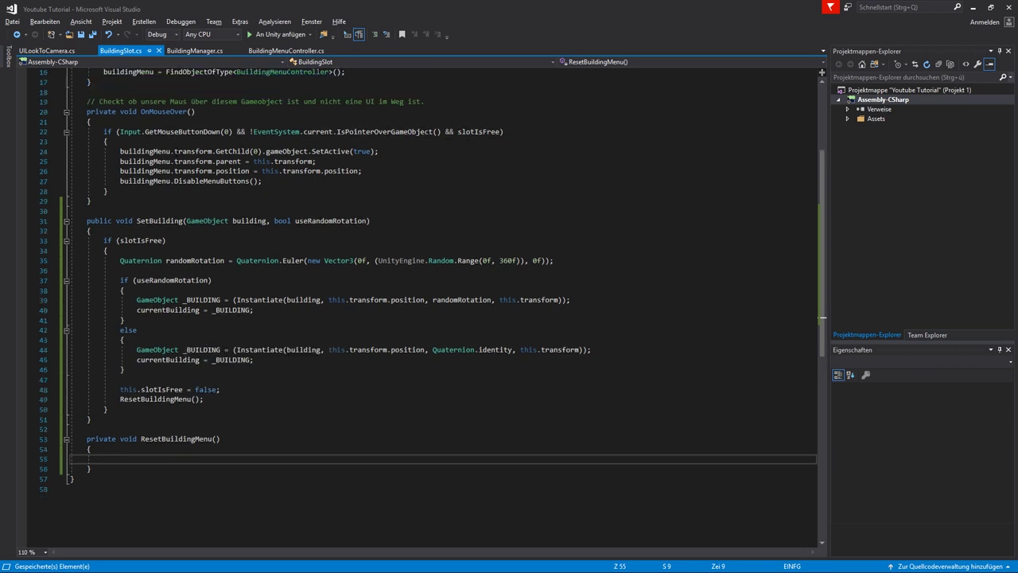
{"action": "left_click_drag", "start_coordinate": [270, 181], "coordinate": [120, 151]}
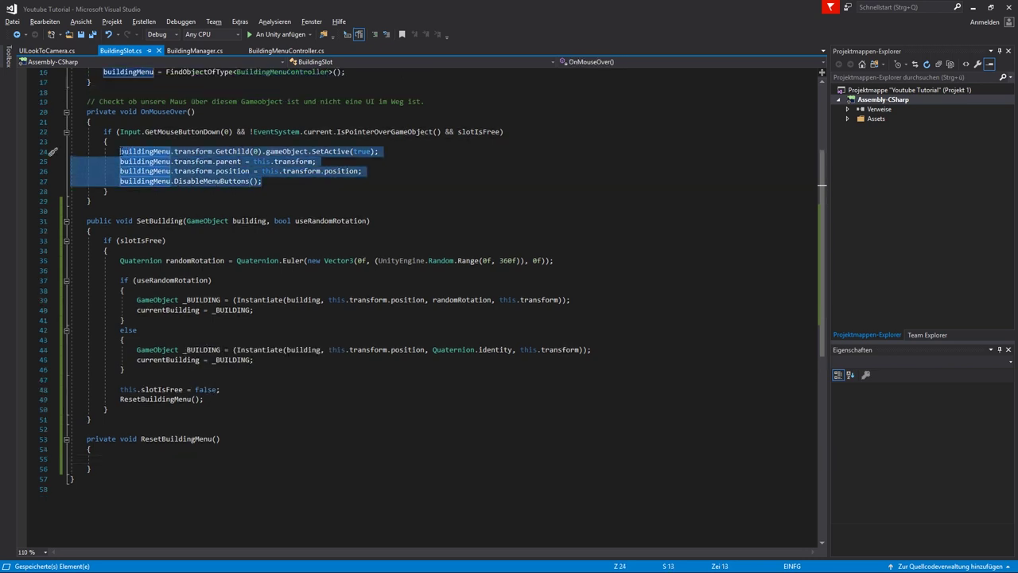
{"action": "scroll", "coordinate": [151, 175], "scroll_direction": "down", "scroll_amount": 4}
{"action": "left_click", "coordinate": [111, 340]}
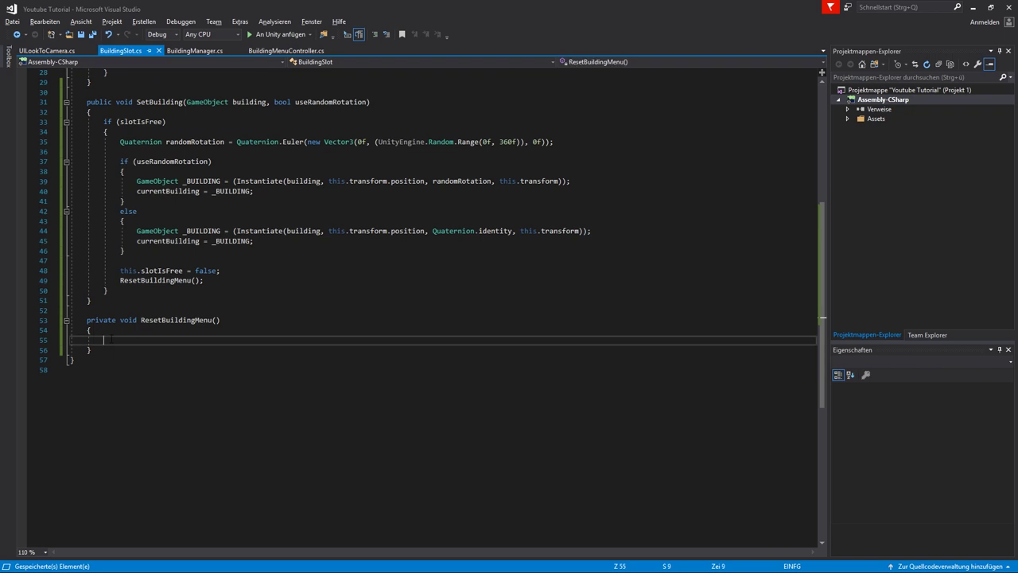
{"action": "type", "text": "buildingMenu.transform.GetChild(0).gameObject.SetActive(true);         buildingMenu.transform.parent = this.transform;         buildingMenu.transform.position = this.transform.position;         buildingMenu.DisableMenuButtons();"}
{"action": "double_click", "coordinate": [346, 340]}
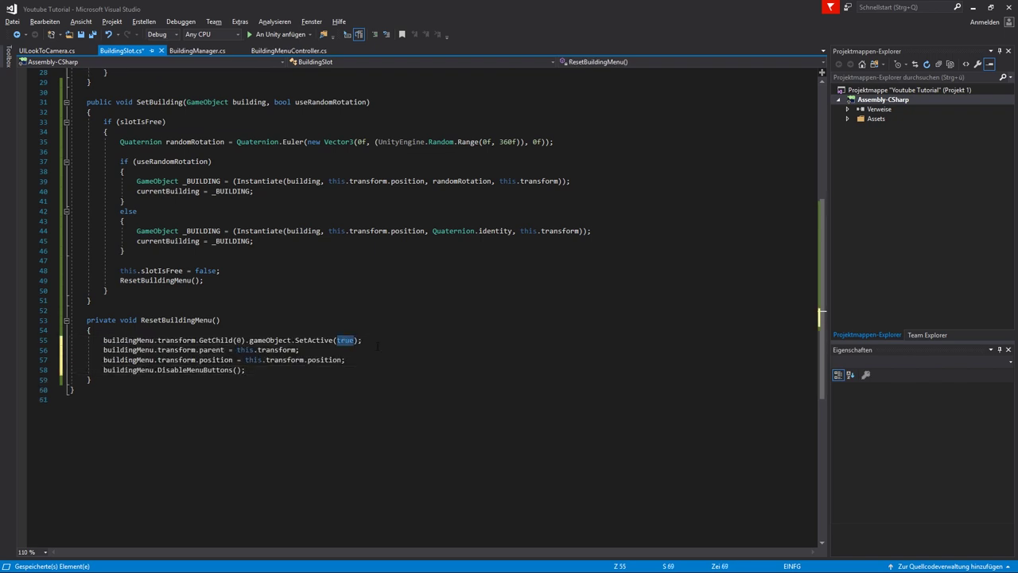
{"action": "type", "text": "false"}
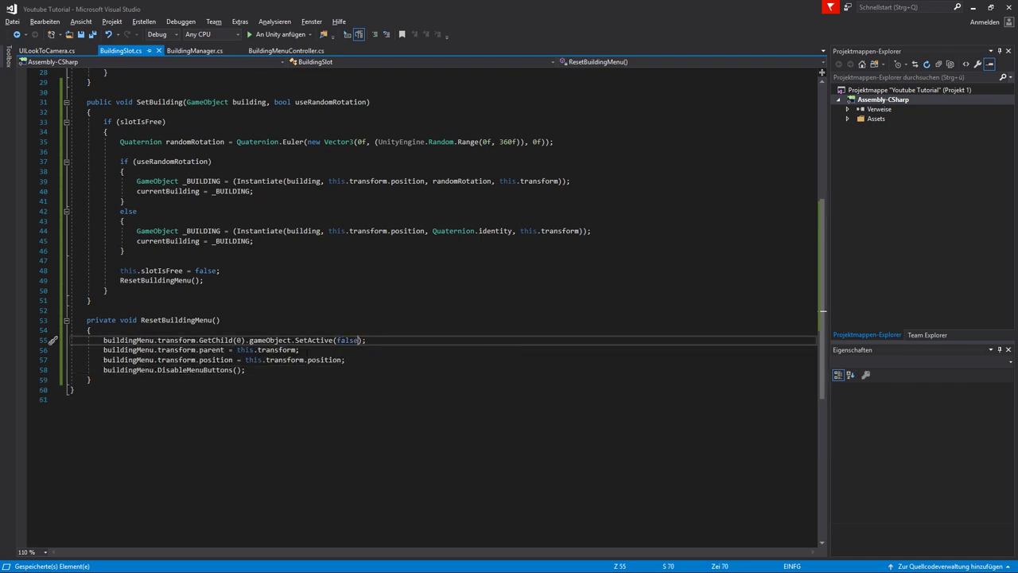
{"action": "left_click_drag", "start_coordinate": [298, 350], "coordinate": [237, 350]}
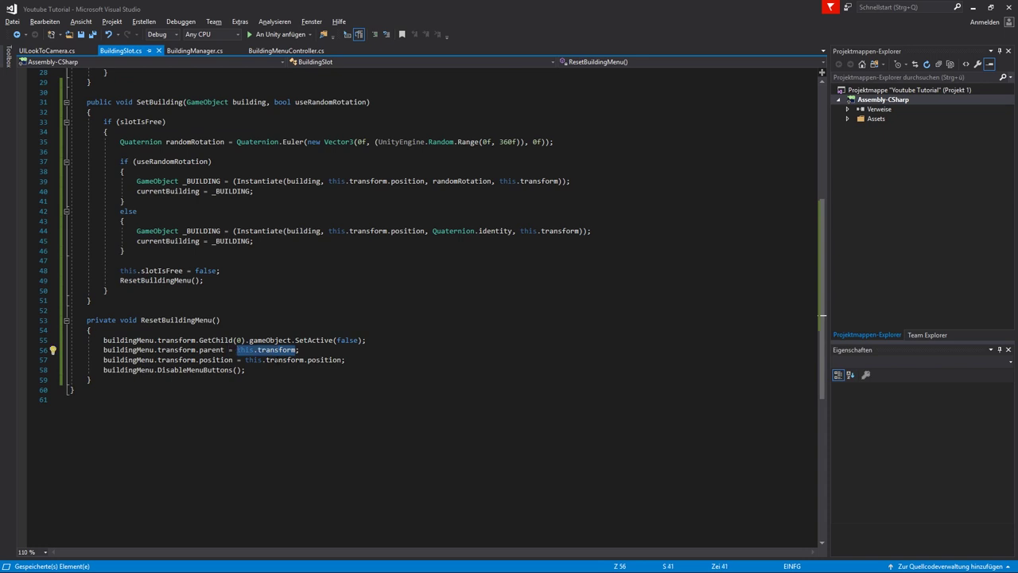
{"action": "type", "text": "null"}
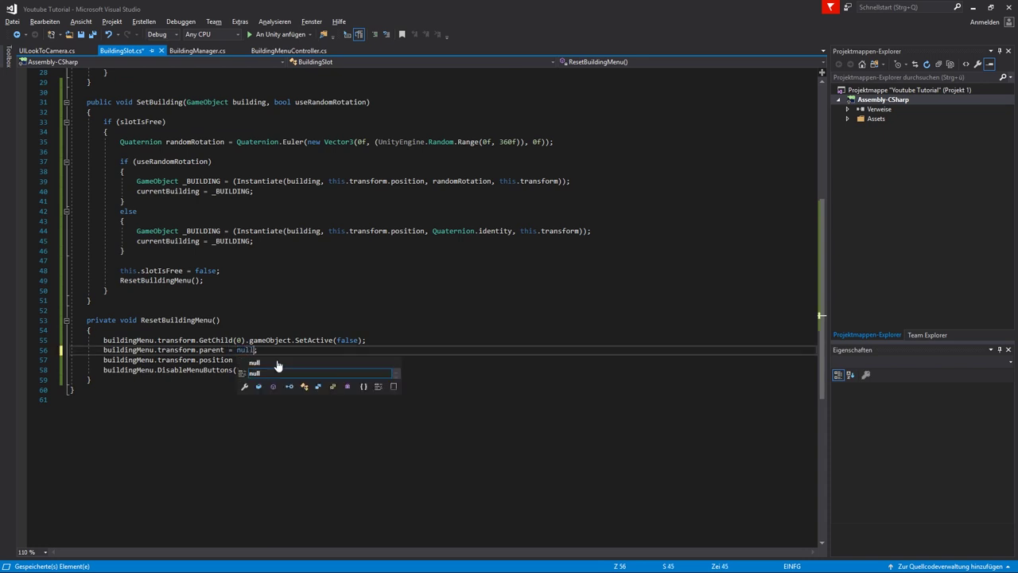
- Set the building menu's position to Vector3.zero in ResetBuildingMenu
{"action": "left_click_drag", "start_coordinate": [246, 359], "coordinate": [340, 359]}
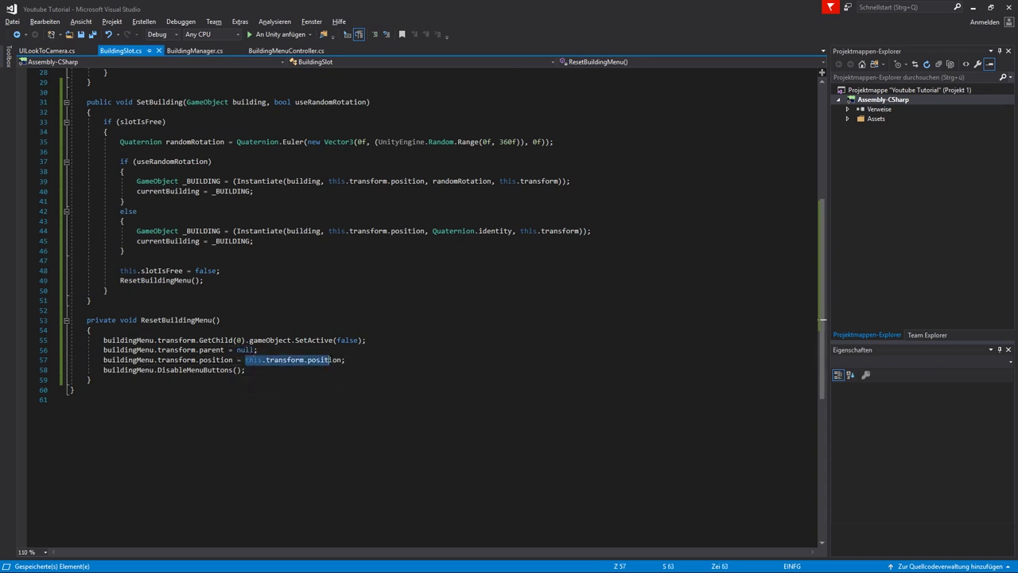
{"action": "type", "text": "Vector3"}
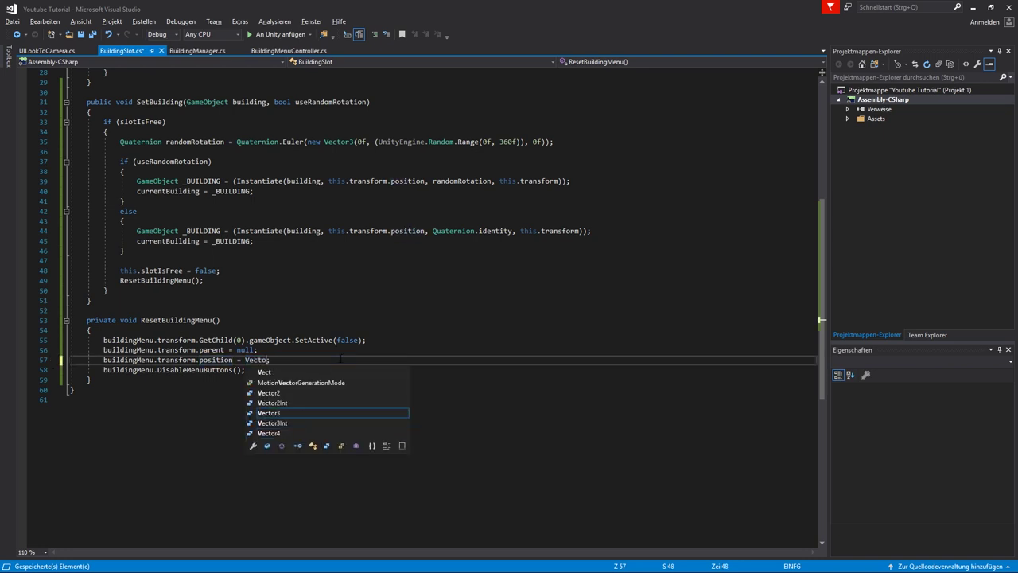
{"action": "type", "text": ".u"}
{"action": "key", "text": "BackSpace"}
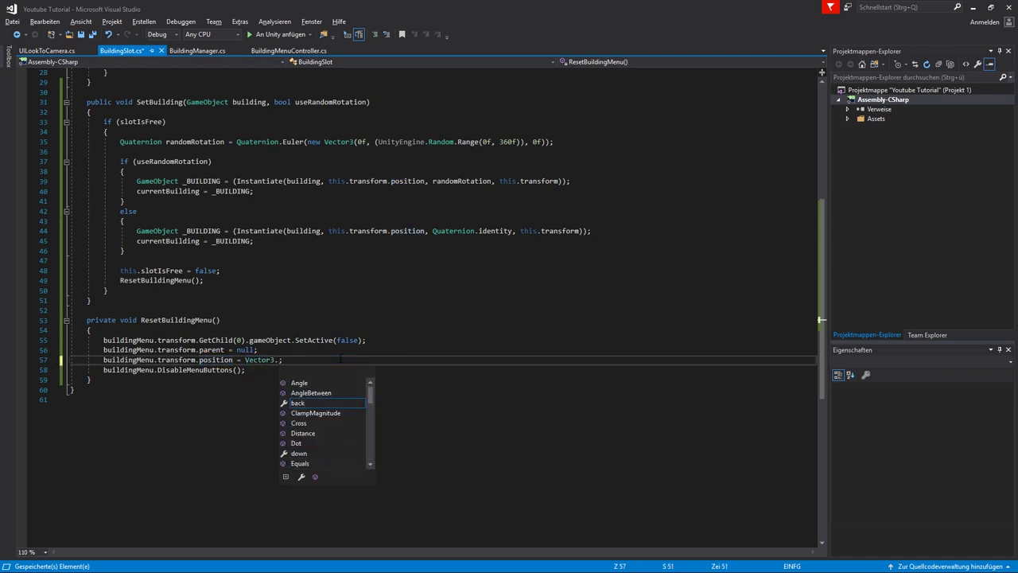
{"action": "type", "text": "zero"}
{"action": "key", "text": "Tab"}
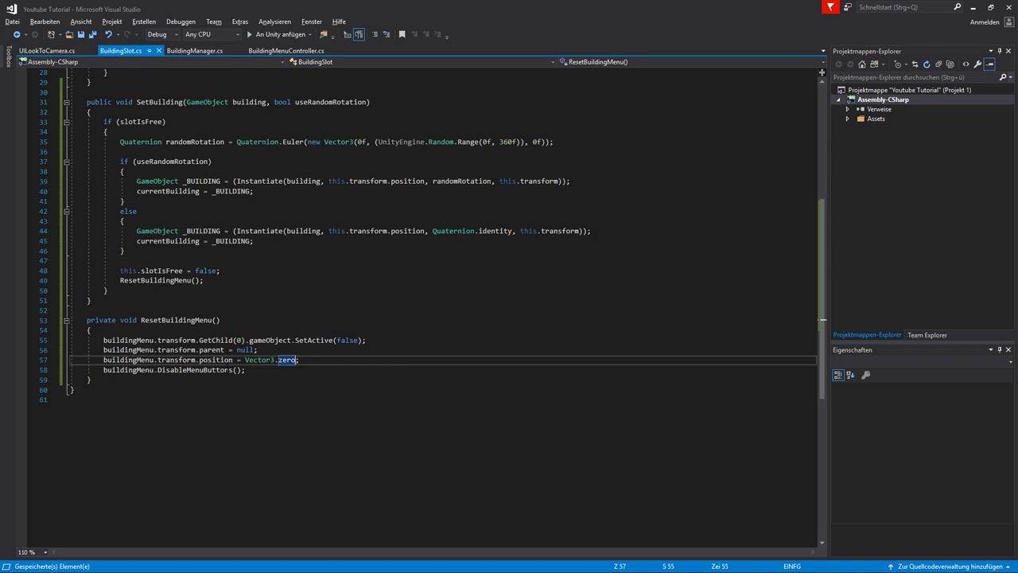
{"action": "scroll", "coordinate": [231, 368], "scroll_direction": "up", "scroll_amount": 8}
{"action": "scroll", "coordinate": [231, 366], "scroll_direction": "up", "scroll_amount": 1}
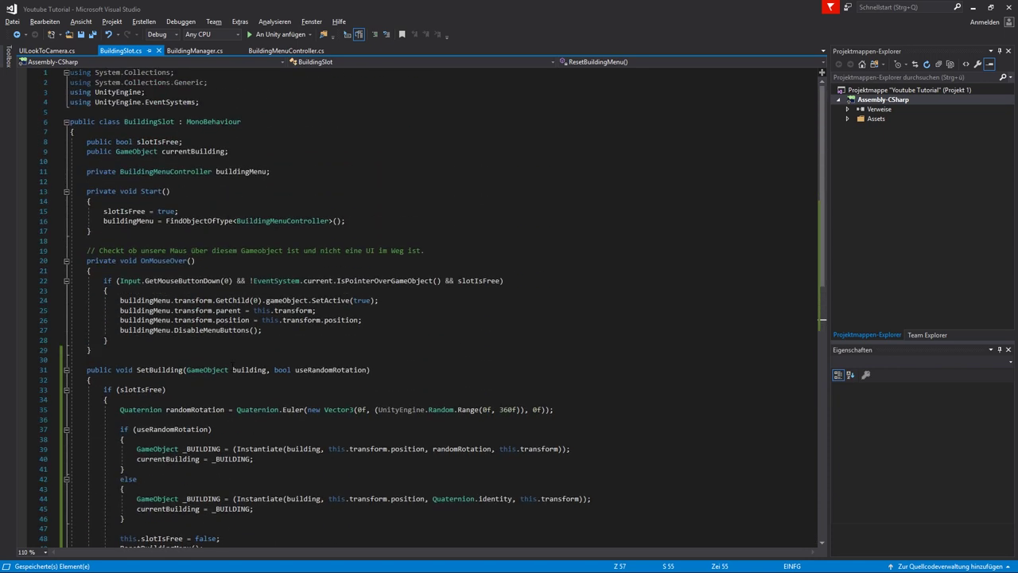
{"action": "scroll", "coordinate": [230, 360], "scroll_direction": "down", "scroll_amount": 6}
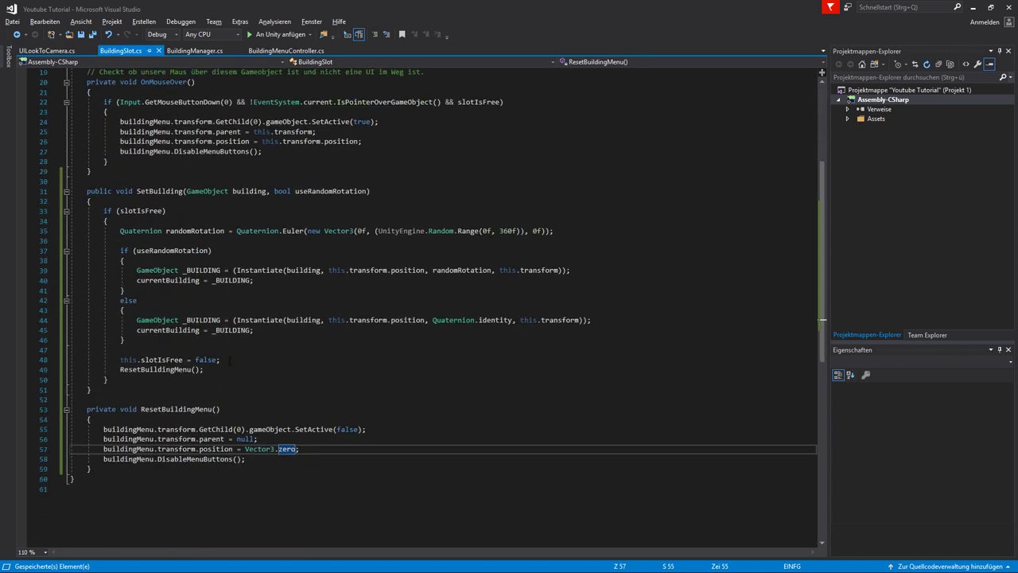
{"action": "scroll", "coordinate": [230, 360], "scroll_direction": "up", "scroll_amount": 4}
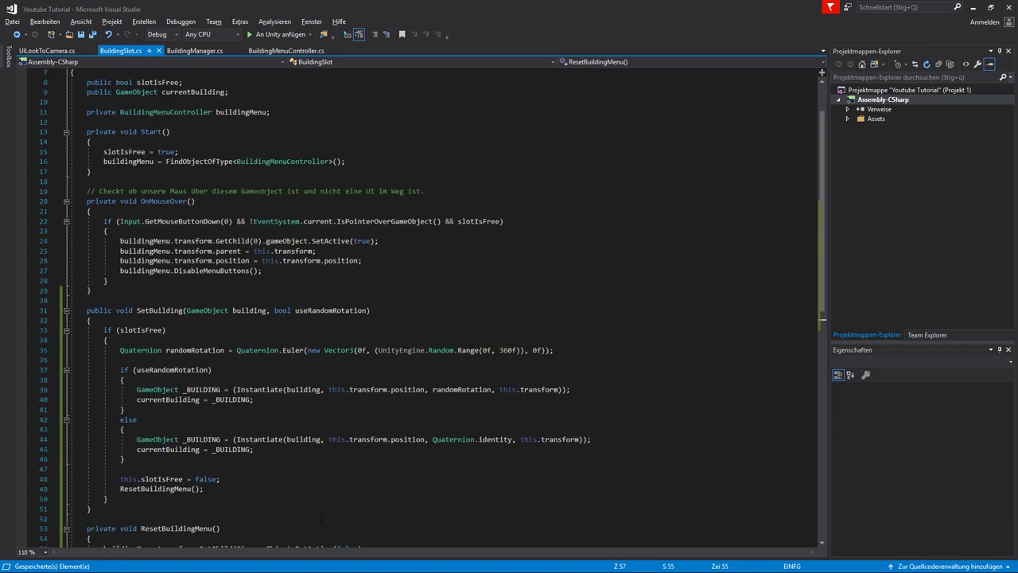
{"action": "key", "text": "alt+Tab"}
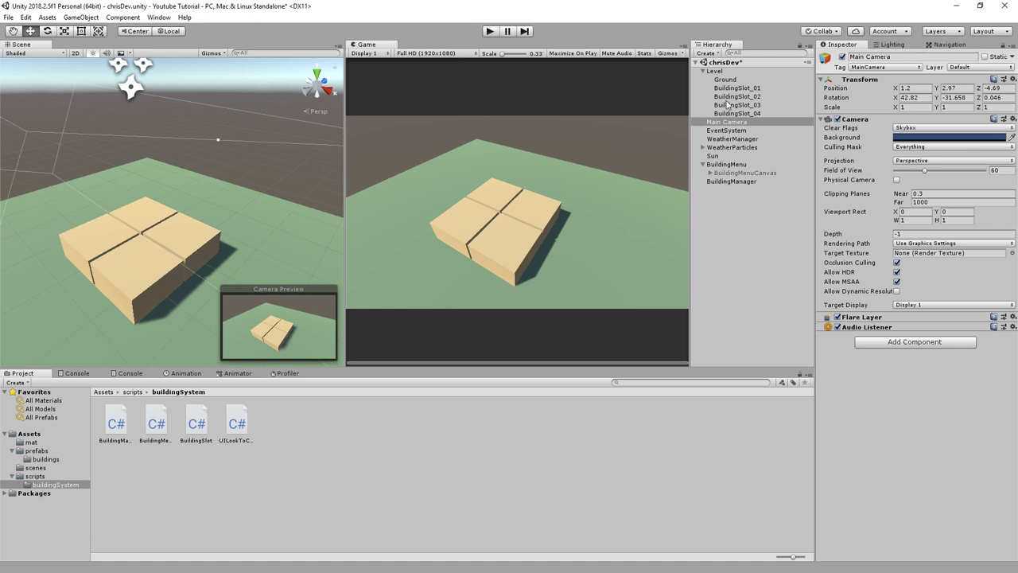
- Give HouseButton an On Click action calling BuildingMenuController.BuildHouse on BuildingMenu
{"action": "left_click", "coordinate": [736, 88]}
{"action": "left_click", "coordinate": [710, 172]}
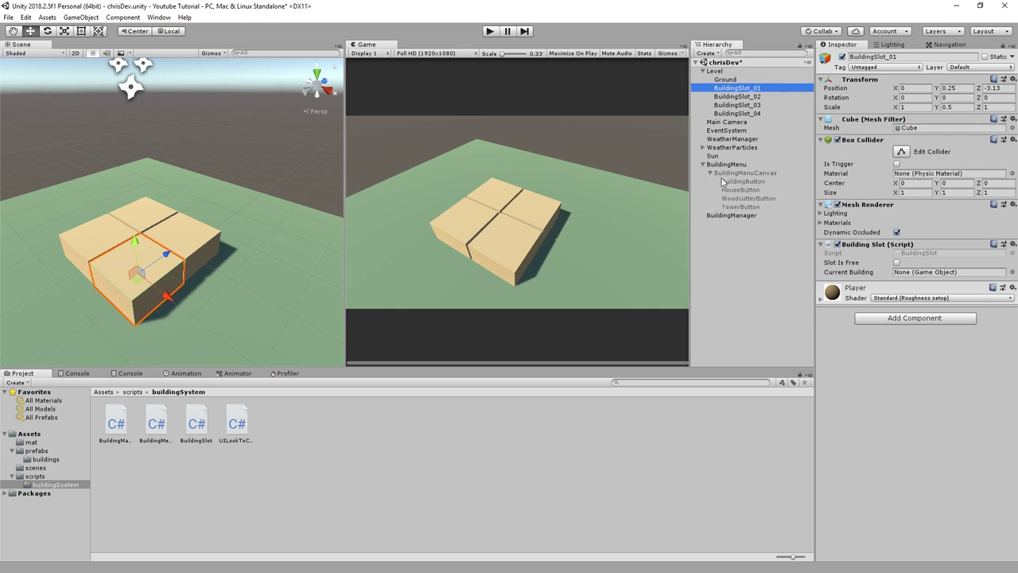
{"action": "left_click", "coordinate": [743, 181]}
{"action": "left_click", "coordinate": [744, 189]}
{"action": "scroll", "coordinate": [904, 258], "scroll_direction": "down", "scroll_amount": 3}
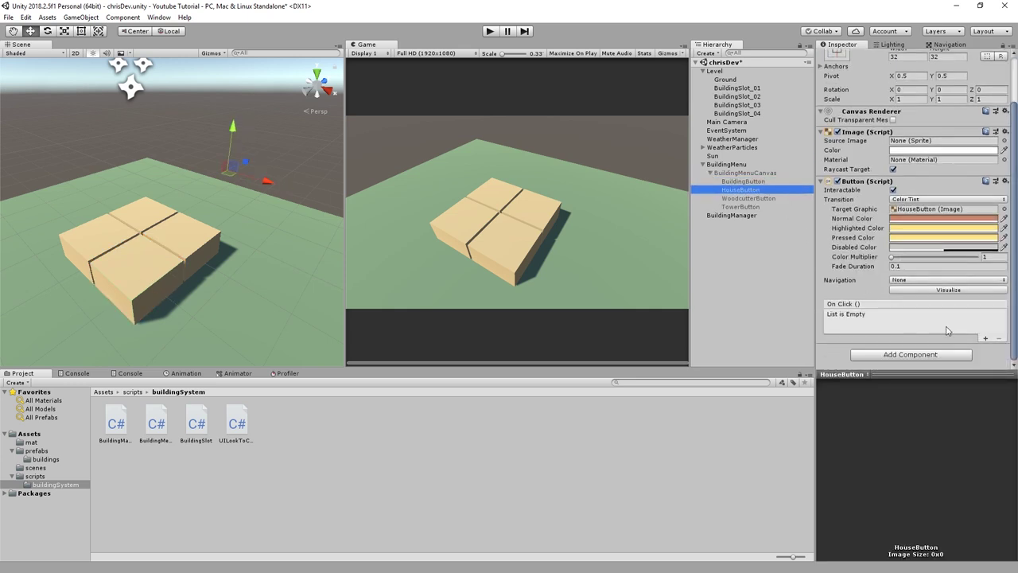
{"action": "left_click", "coordinate": [985, 338]}
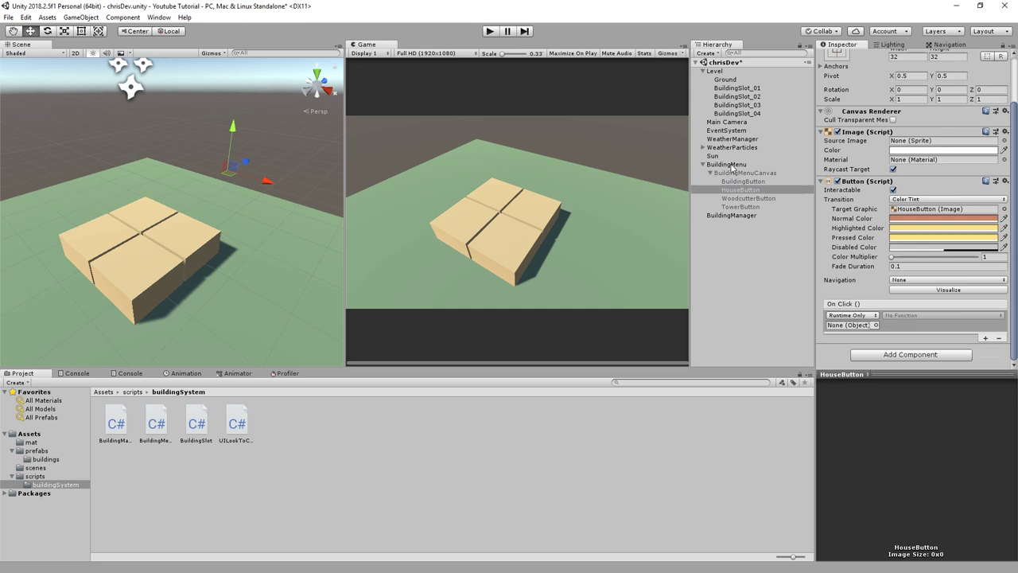
{"action": "left_click_drag", "start_coordinate": [726, 164], "coordinate": [851, 327]}
{"action": "left_click", "coordinate": [917, 316]}
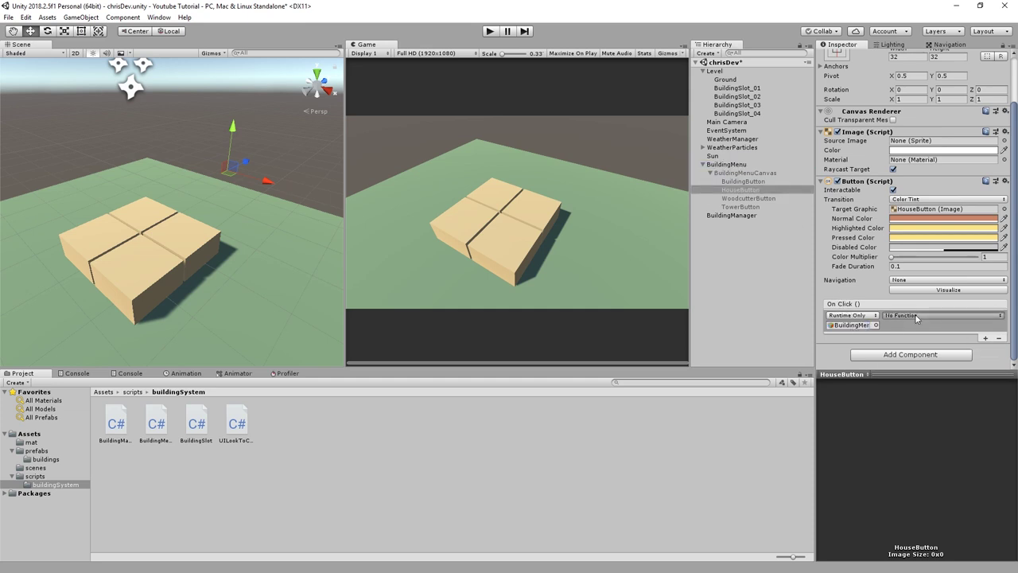
{"action": "mouse_move", "coordinate": [925, 365]}
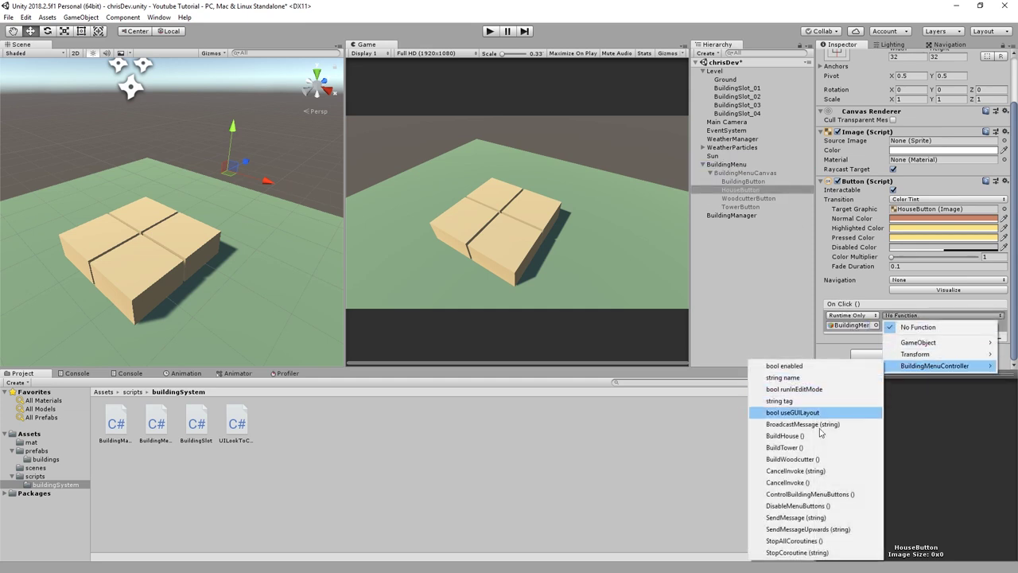
{"action": "left_click", "coordinate": [790, 437]}
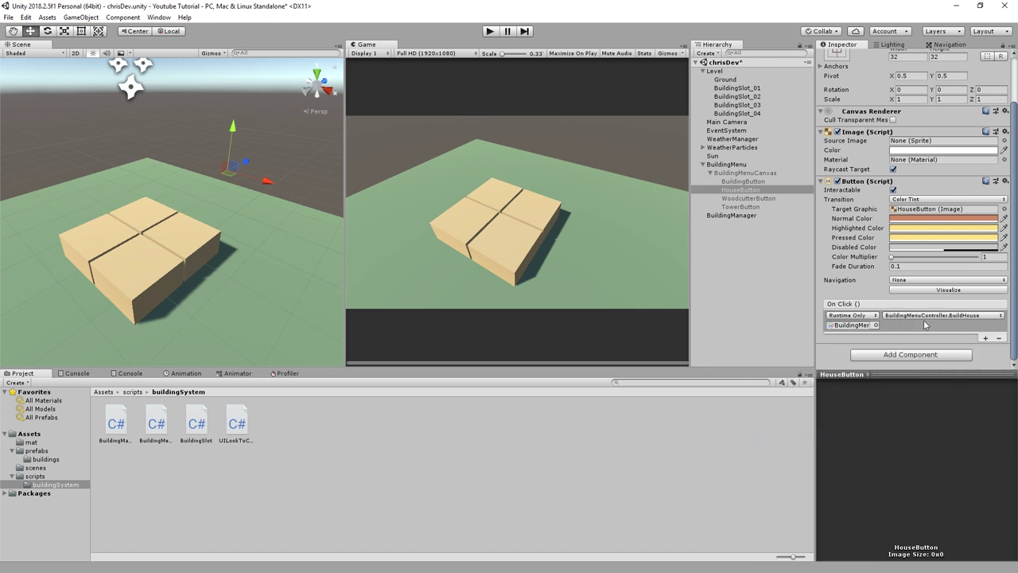
- Make WoodcutterButton's On Click call BuildingMenuController.BuildWoodcutter
{"action": "left_click", "coordinate": [751, 198]}
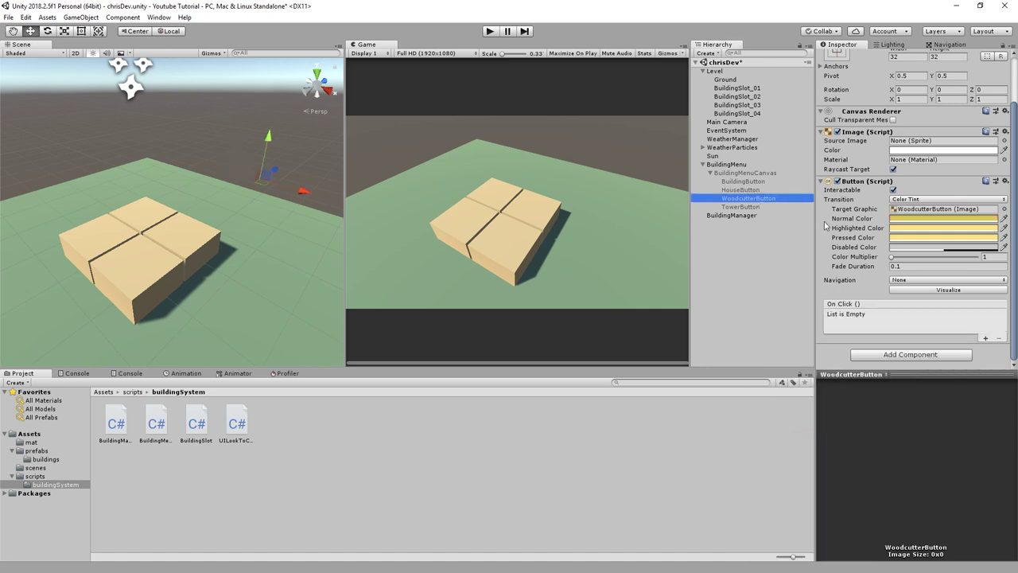
{"action": "left_click_drag", "start_coordinate": [716, 167], "coordinate": [851, 324]}
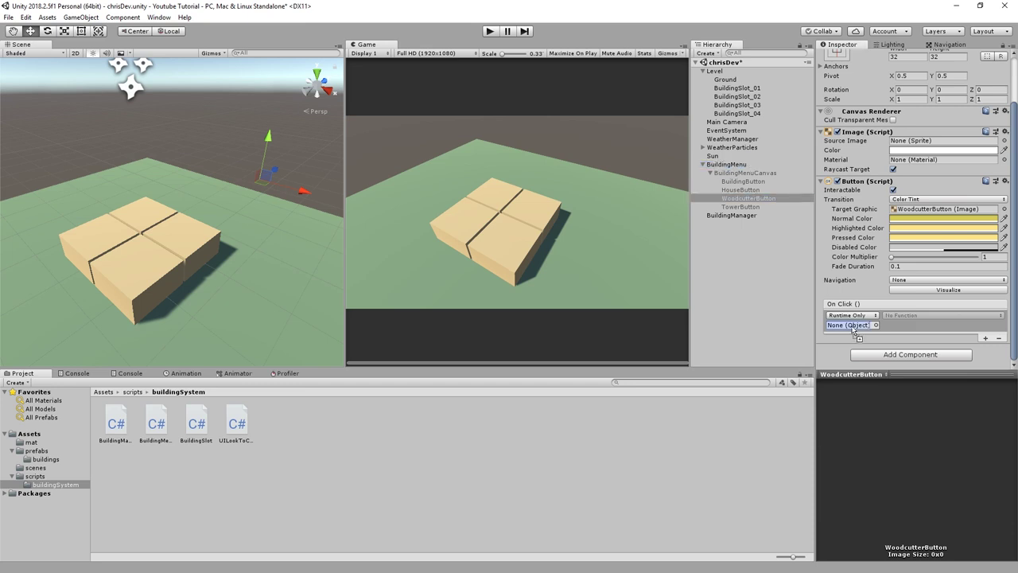
{"action": "left_click", "coordinate": [939, 314]}
{"action": "mouse_move", "coordinate": [923, 366]}
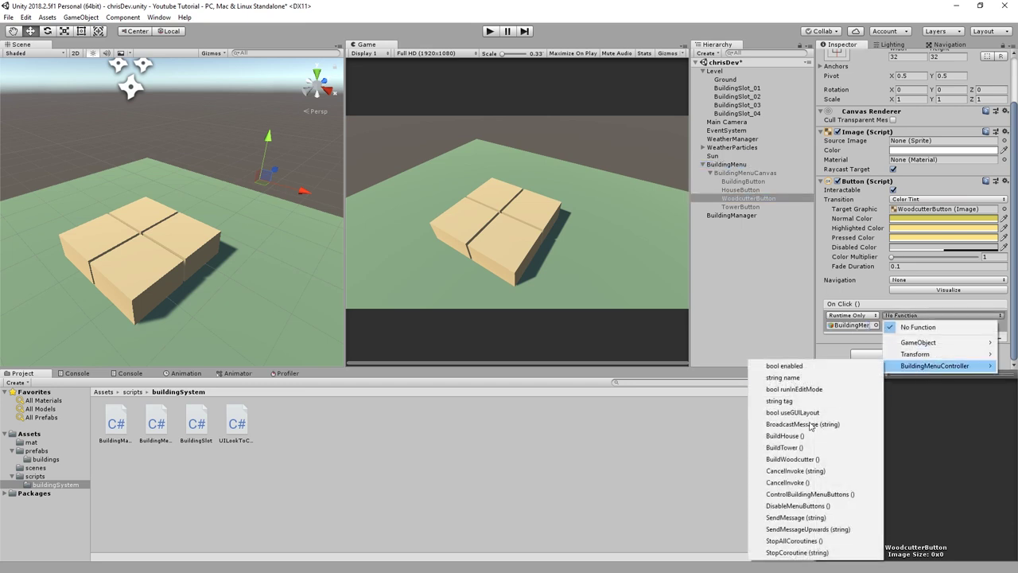
{"action": "left_click", "coordinate": [776, 458]}
- Add an On Click action to TowerButton calling BuildingMenuController.BuildTower
{"action": "left_click", "coordinate": [759, 207]}
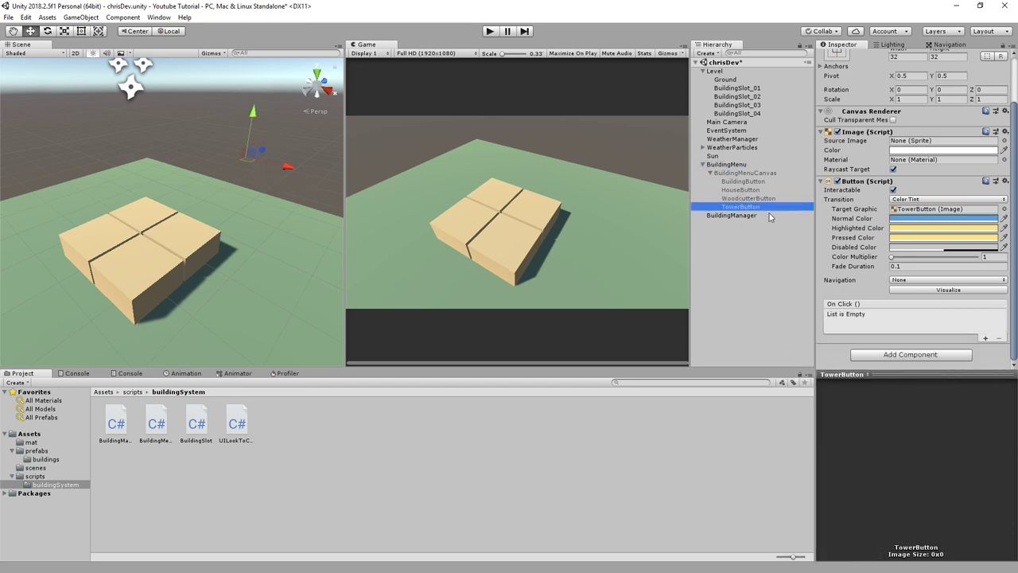
{"action": "left_click", "coordinate": [984, 339]}
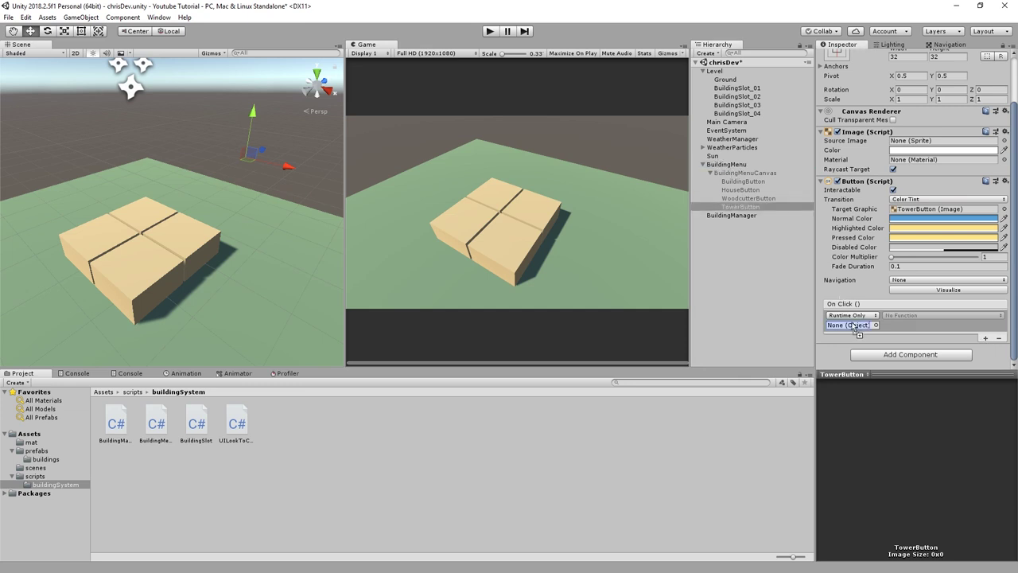
{"action": "left_click_drag", "start_coordinate": [726, 164], "coordinate": [850, 324]}
{"action": "left_click", "coordinate": [903, 316]}
{"action": "mouse_move", "coordinate": [913, 368]}
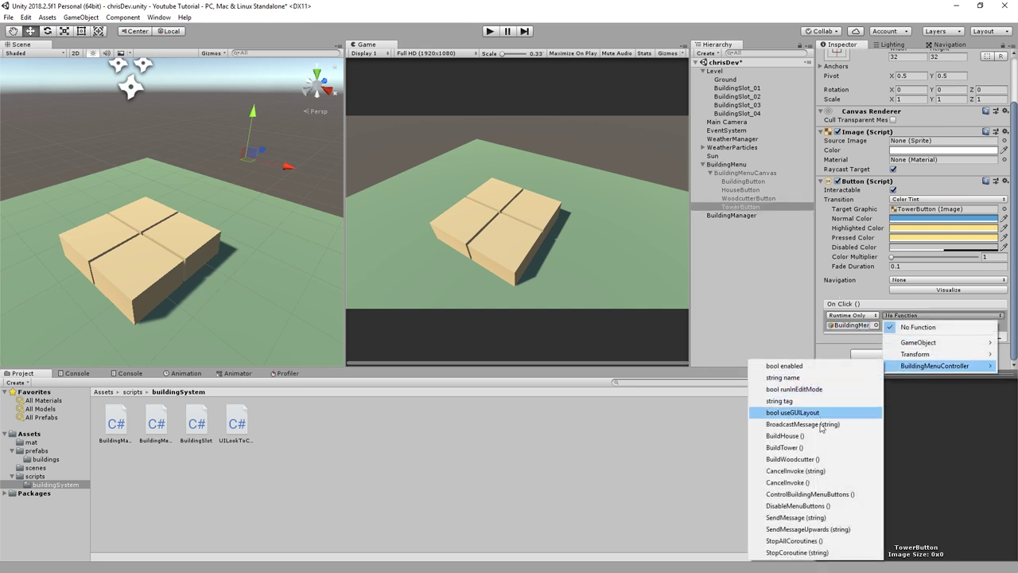
{"action": "left_click", "coordinate": [787, 447]}
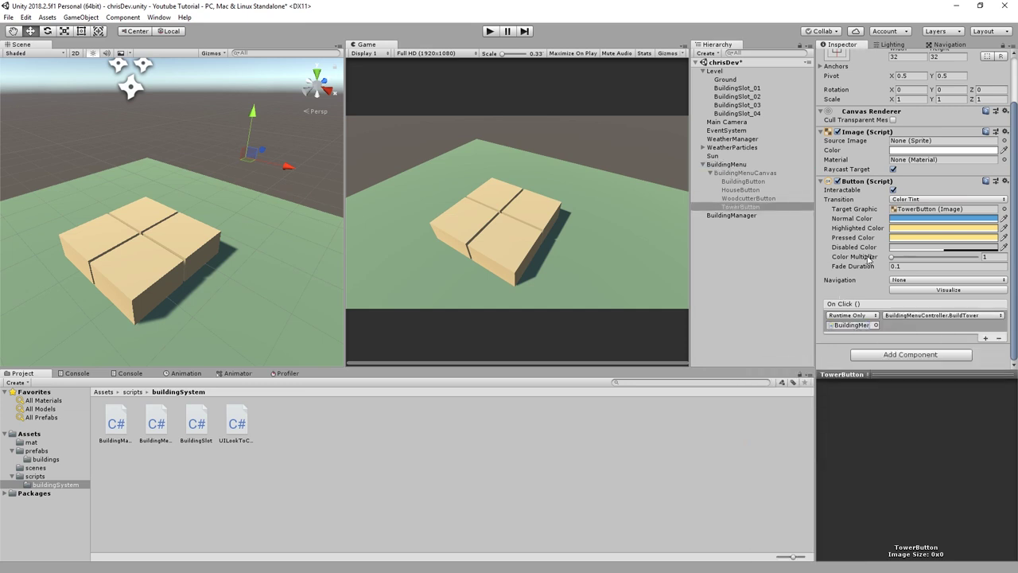
{"action": "left_click", "coordinate": [708, 165]}
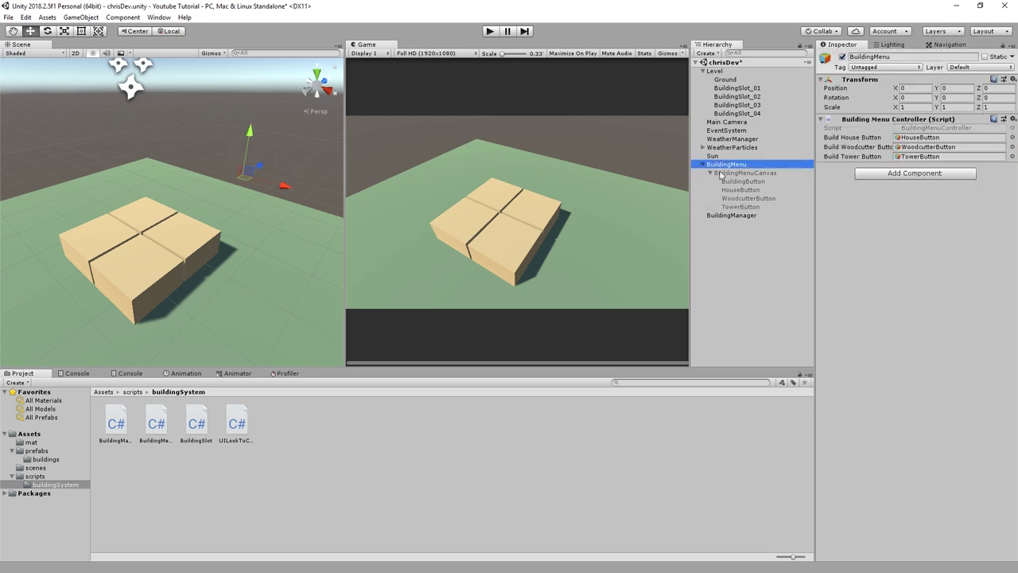
{"action": "key", "text": "alt+Tab"}
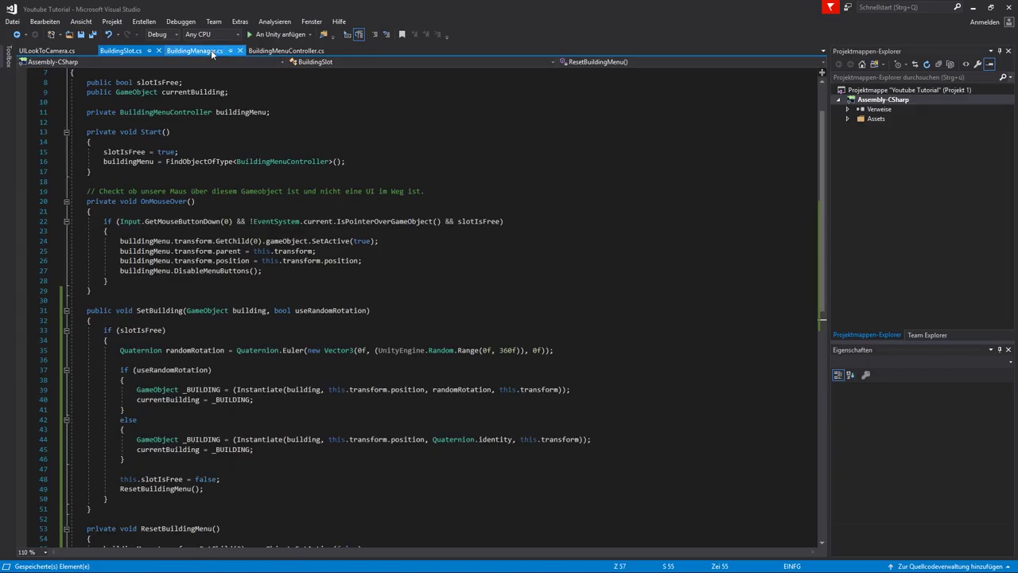
- In BuildHouse, start a GetComponentInParent<BuildingSlot>().SetBuilding call
{"action": "left_click", "coordinate": [210, 50]}
{"action": "left_click", "coordinate": [287, 52]}
{"action": "scroll", "coordinate": [140, 340], "scroll_direction": "down", "scroll_amount": 3}
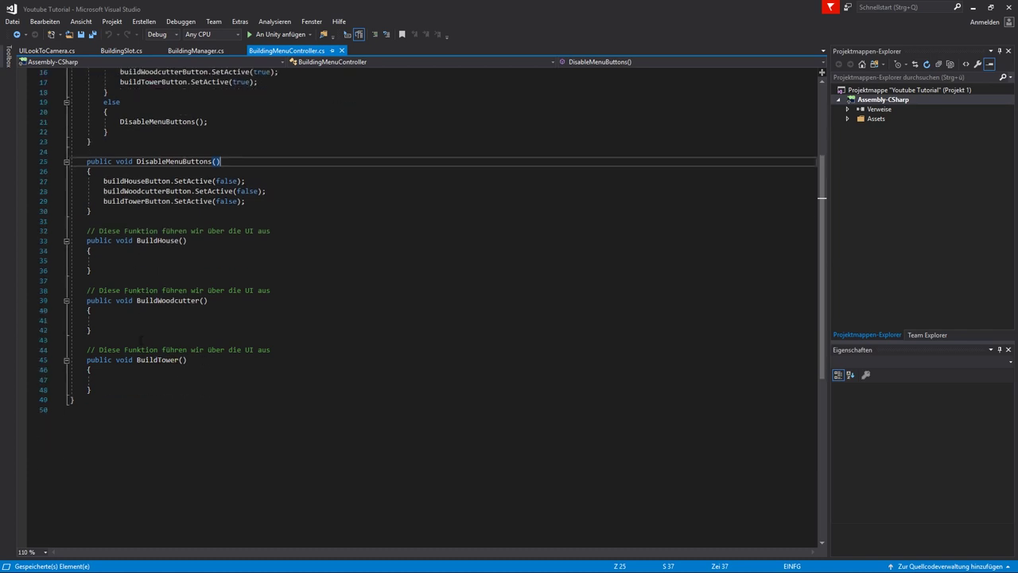
{"action": "scroll", "coordinate": [431, 240], "scroll_direction": "down", "scroll_amount": 1}
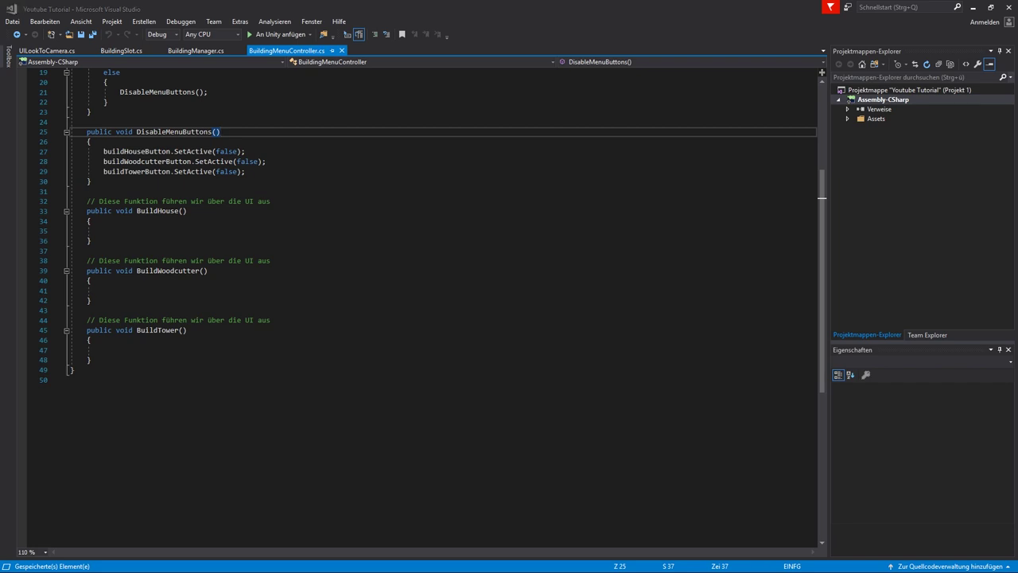
{"action": "left_click", "coordinate": [104, 225]}
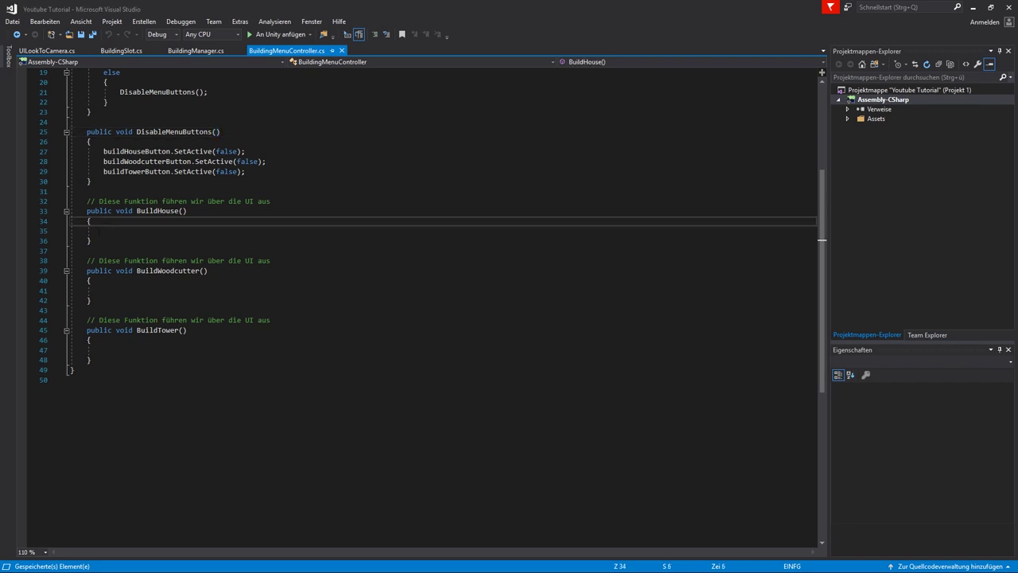
{"action": "left_click", "coordinate": [104, 232]}
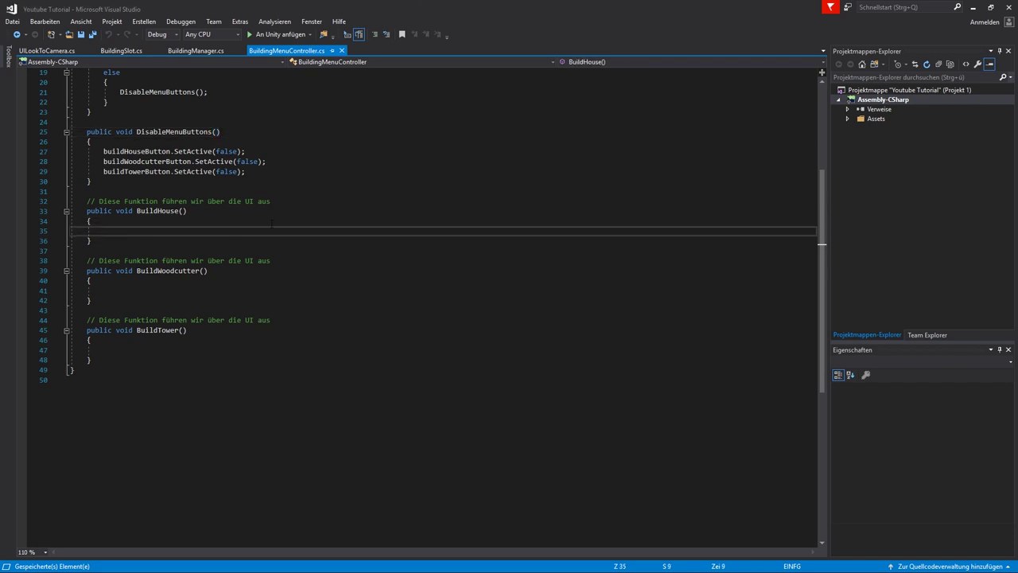
{"action": "type", "text": "Getco"}
{"action": "key", "text": "Down"}
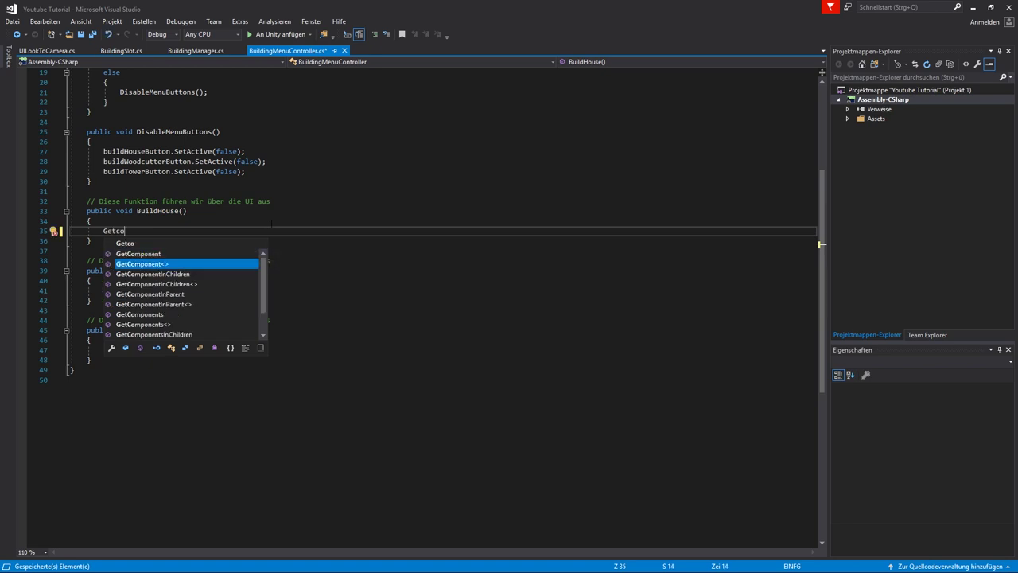
{"action": "key", "text": "Down"}
{"action": "key", "text": "Down"}
{"action": "key", "text": "Down"}
{"action": "key", "text": "Tab"}
{"action": "type", "text": "<"}
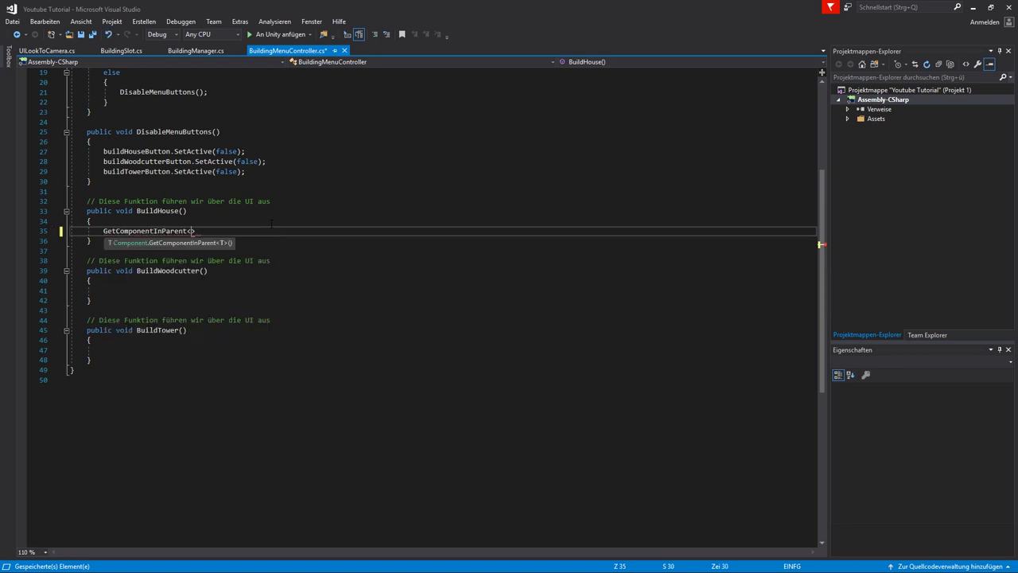
{"action": "type", "text": "BuildingSlot"}
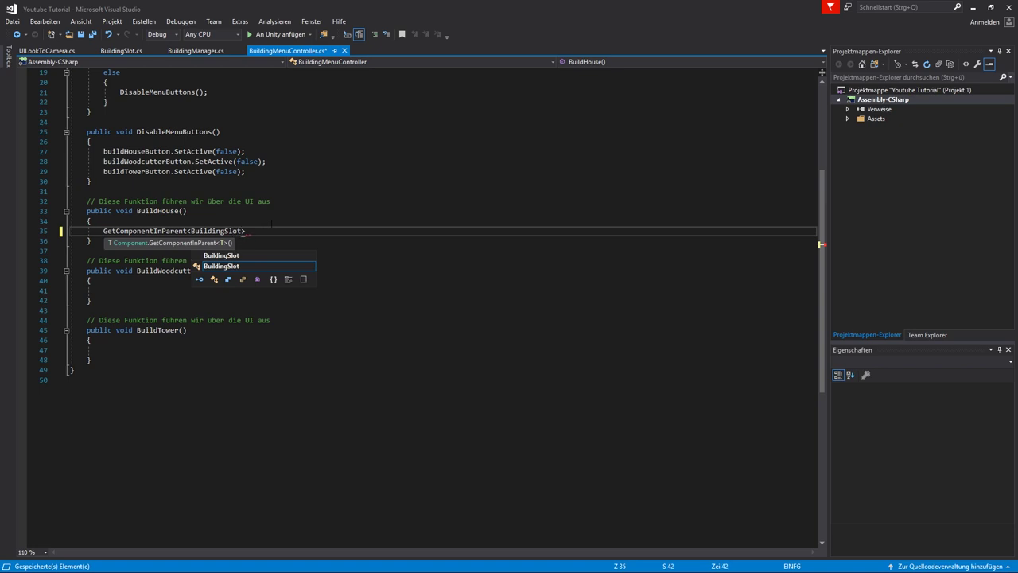
{"action": "type", "text": ">().Setb"}
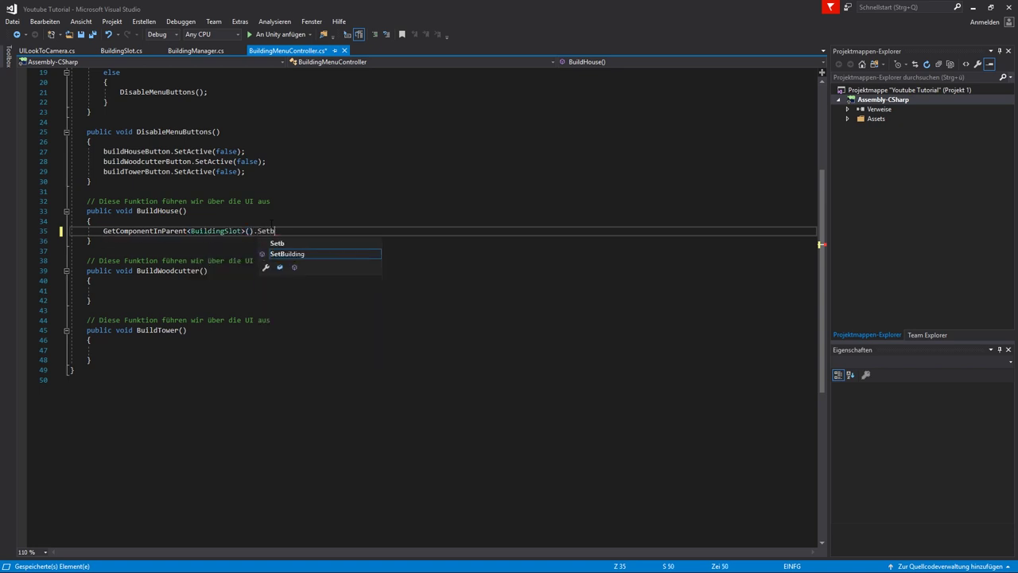
{"action": "key", "text": "Tab"}
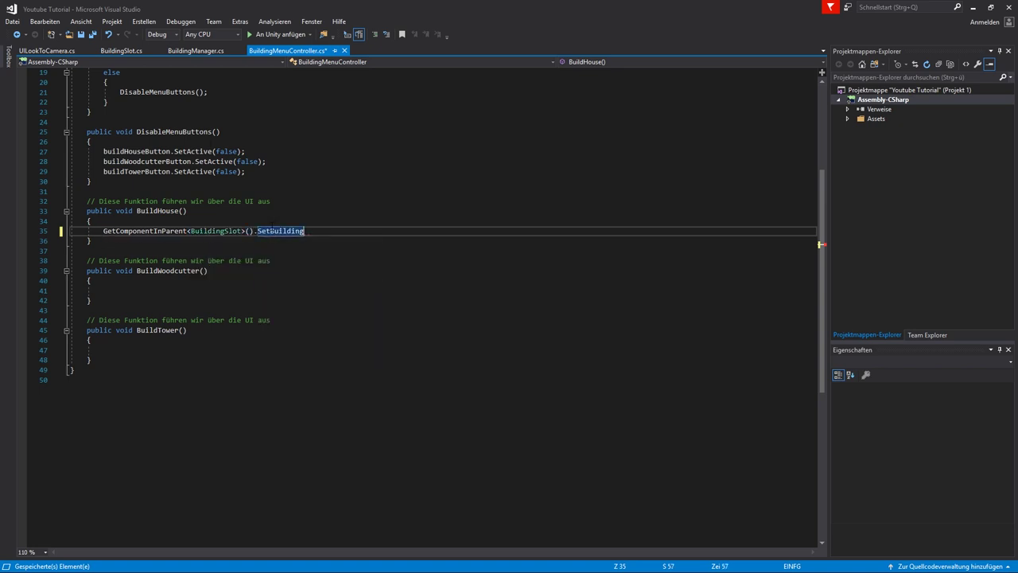
- Pass BuildingManager.instance.house and true to SetBuilding, then save the script
{"action": "left_click", "coordinate": [124, 51]}
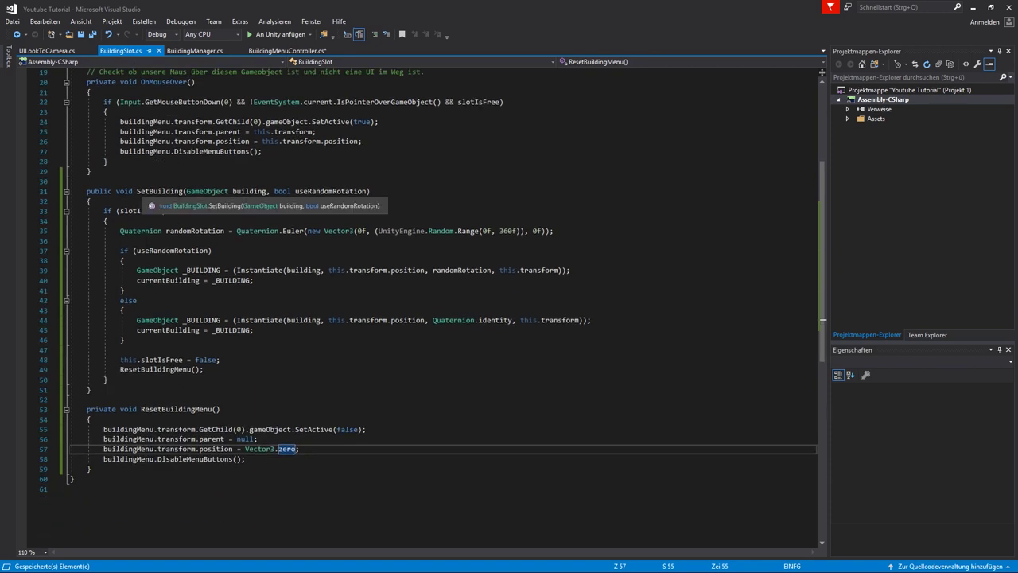
{"action": "left_click", "coordinate": [202, 51]}
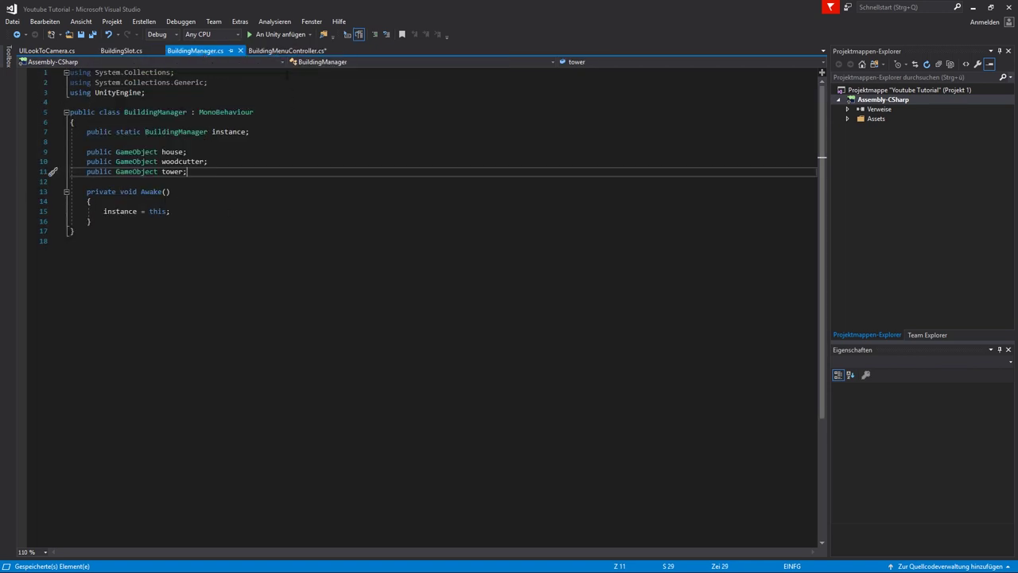
{"action": "left_click", "coordinate": [276, 50]}
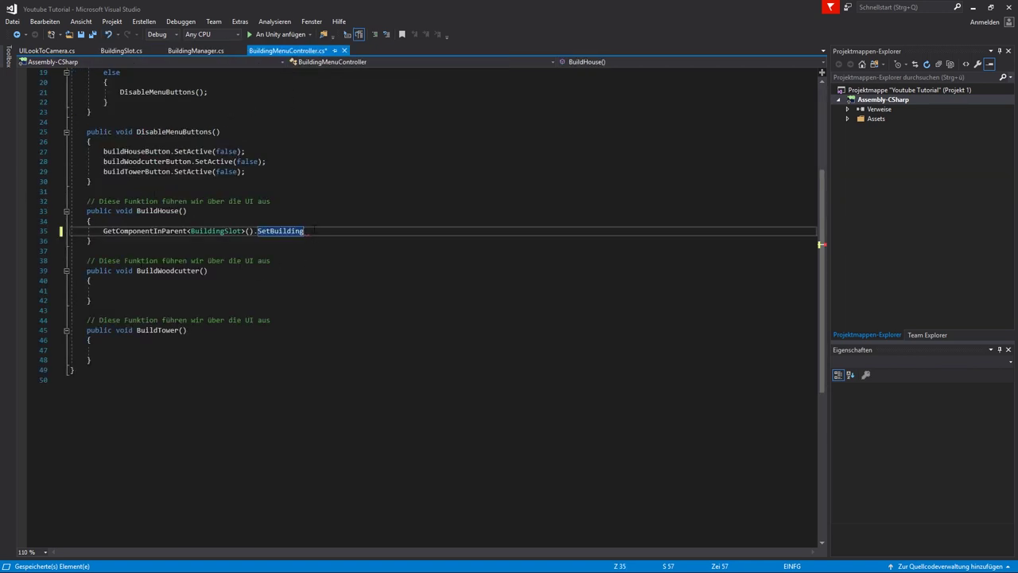
{"action": "type", "text": "("}
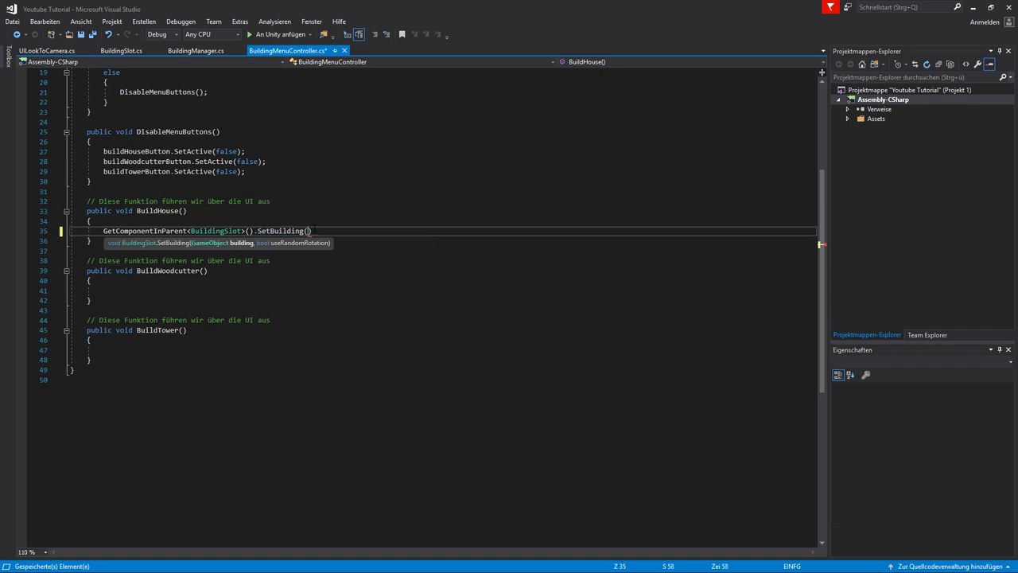
{"action": "type", "text": "Building"}
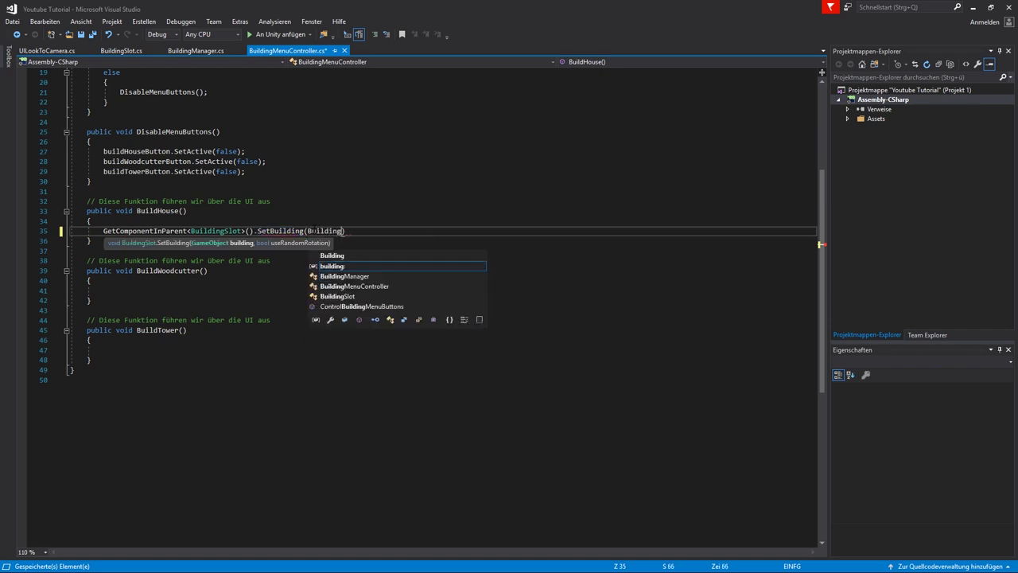
{"action": "type", "text": "Manager.inst"}
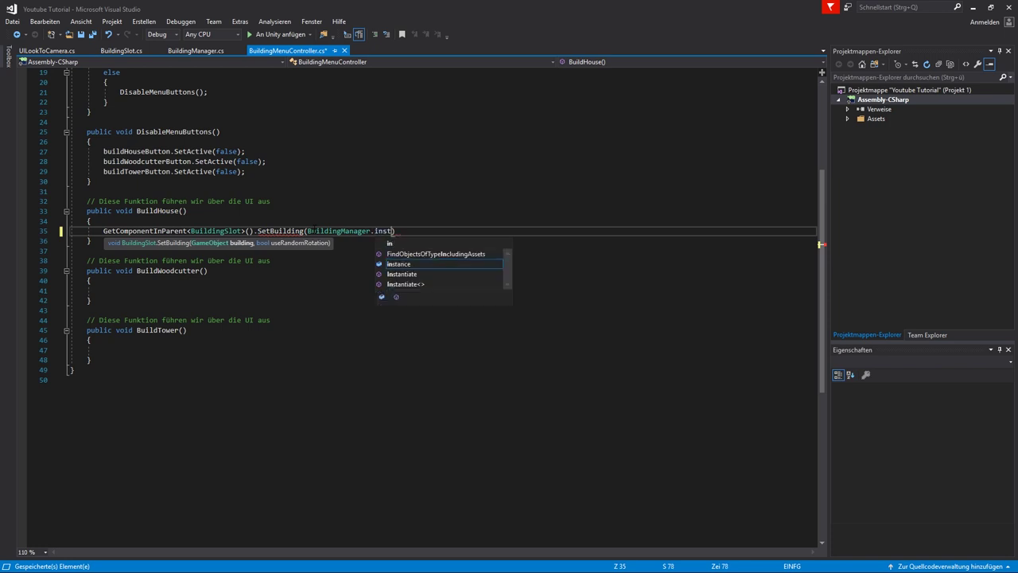
{"action": "type", "text": "ance"}
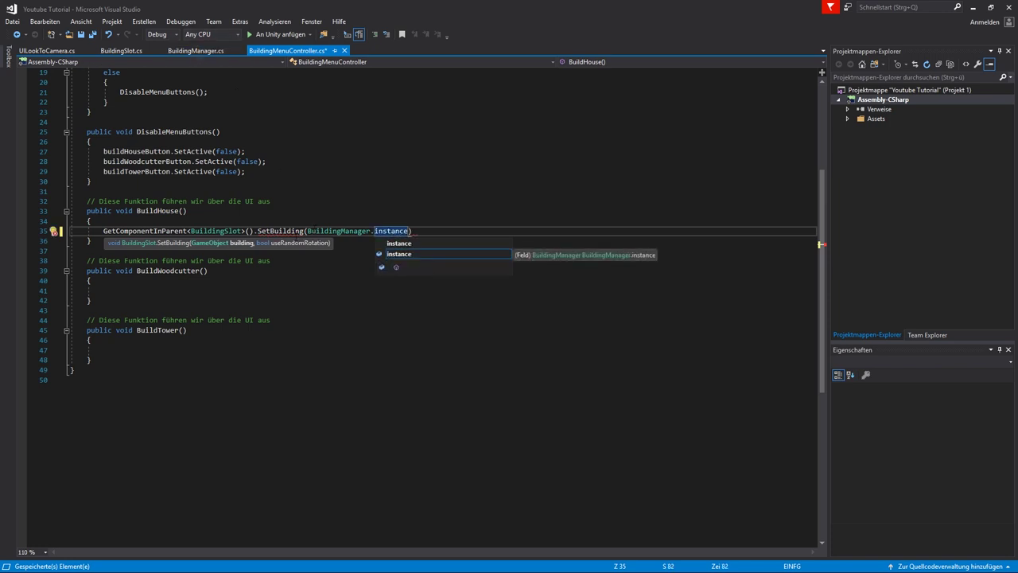
{"action": "left_click", "coordinate": [195, 50]}
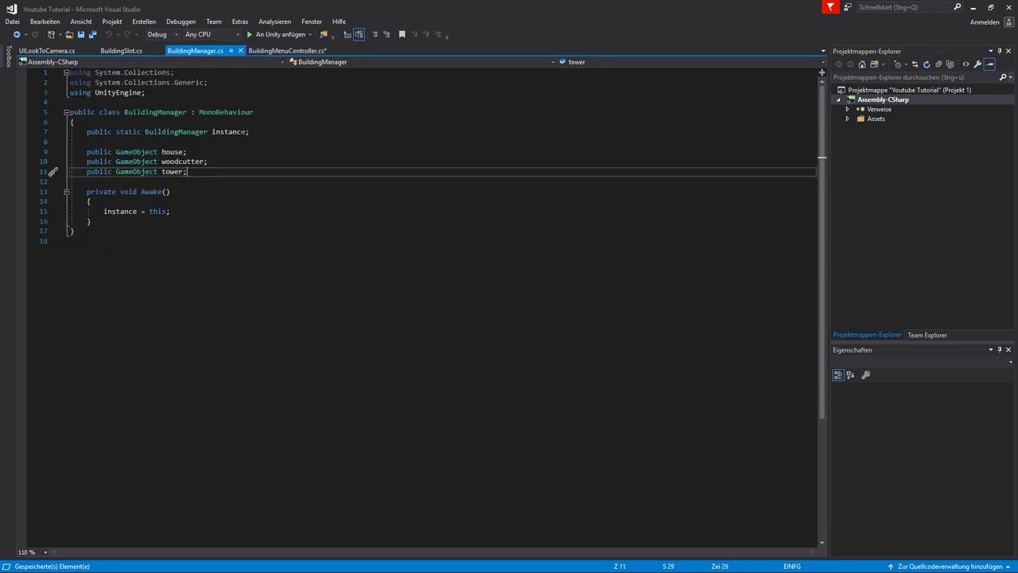
{"action": "left_click", "coordinate": [286, 50]}
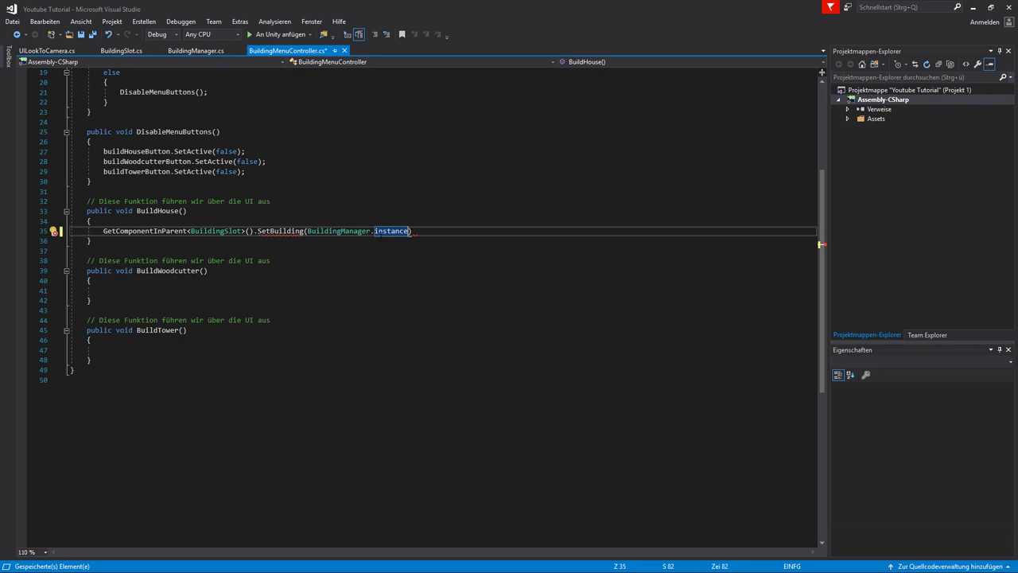
{"action": "type", "text": ".house"}
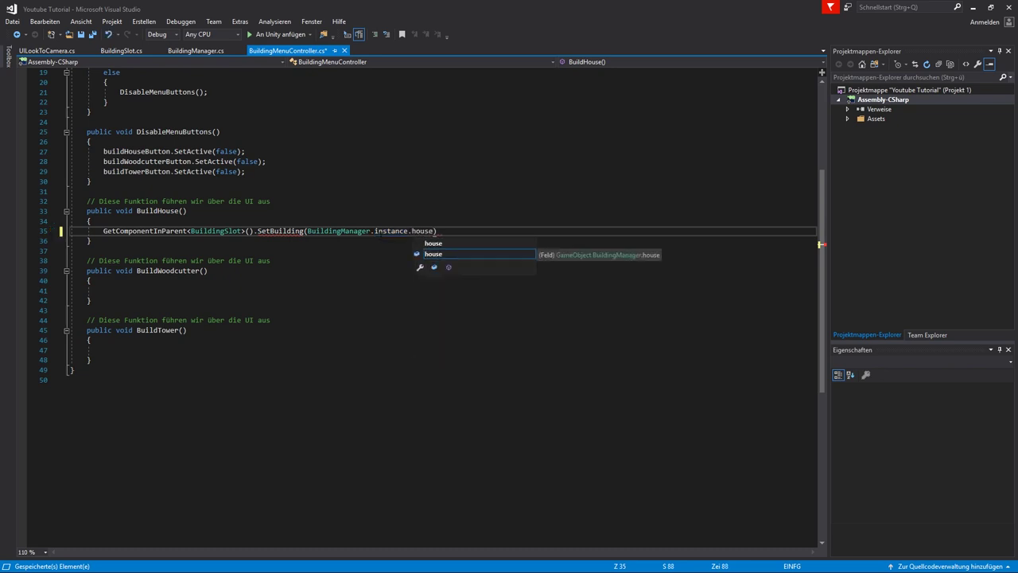
{"action": "type", "text": ", t"}
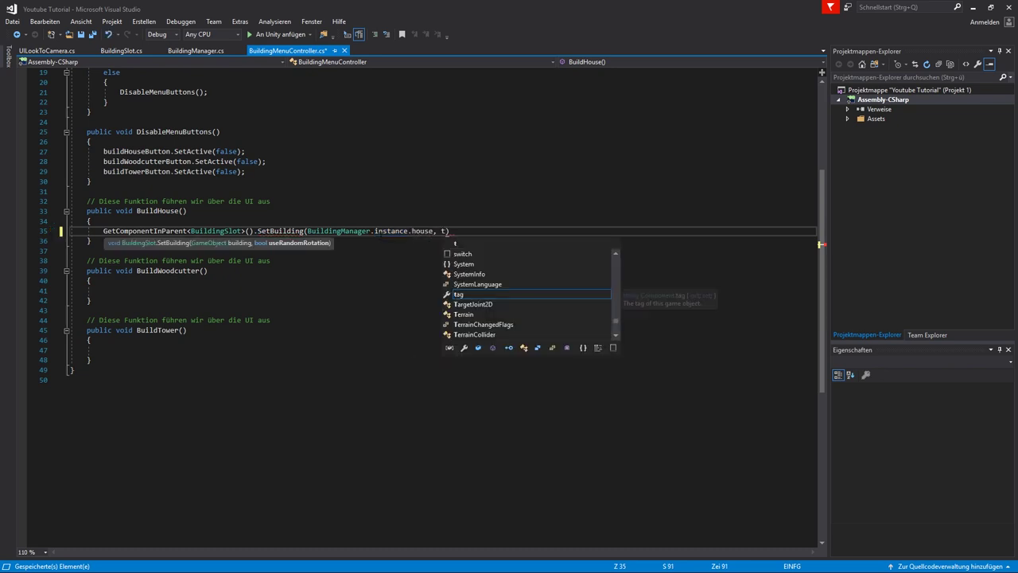
{"action": "type", "text": "rue);"}
{"action": "key", "text": "ctrl+s"}
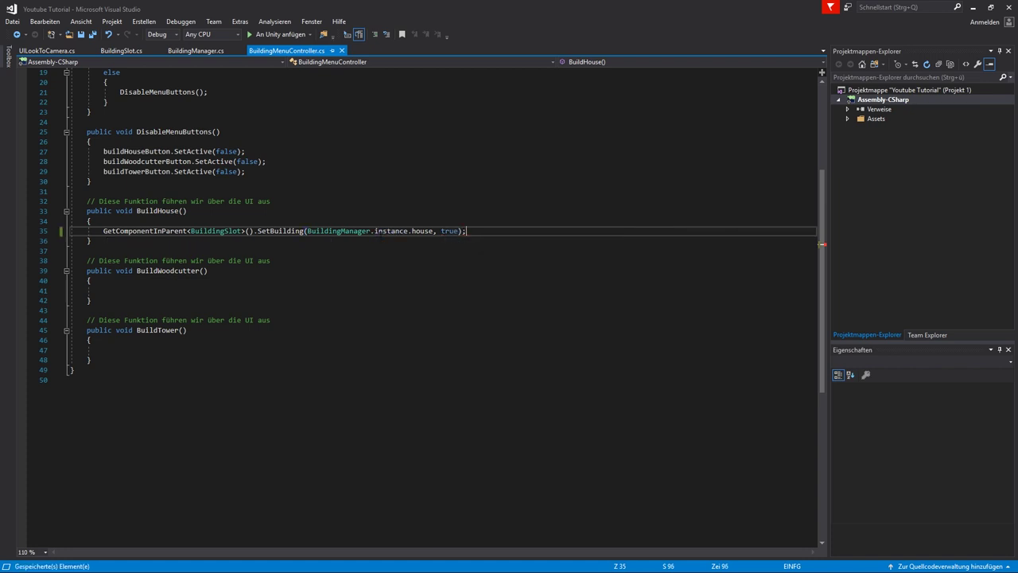
- Copy the SetBuilding line into BuildWoodcutter, change house to woodcutter, and save
{"action": "left_click_drag", "start_coordinate": [467, 231], "coordinate": [104, 230]}
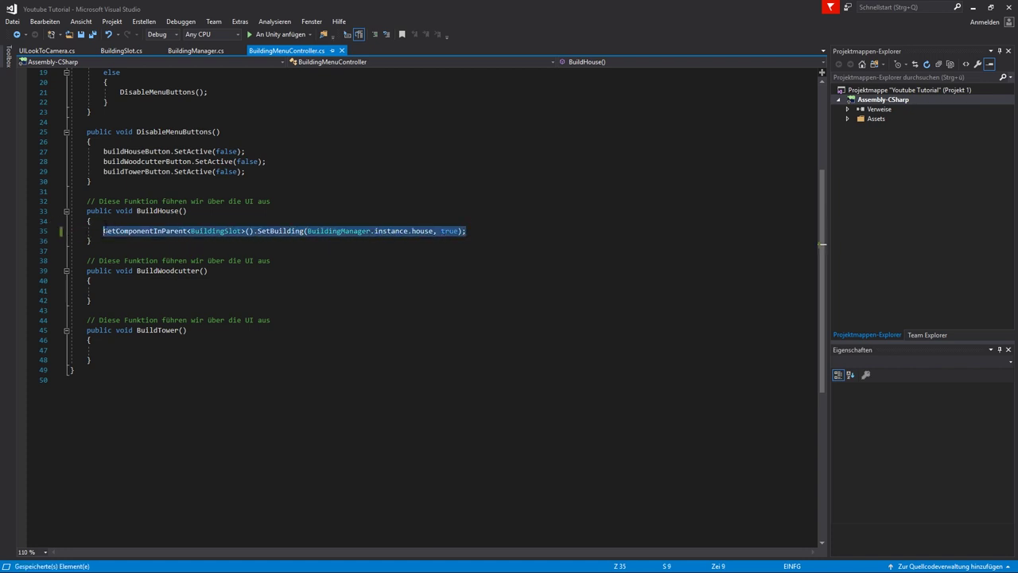
{"action": "key", "text": "ctrl+c"}
{"action": "left_click", "coordinate": [118, 289]}
{"action": "key", "text": "ctrl+v"}
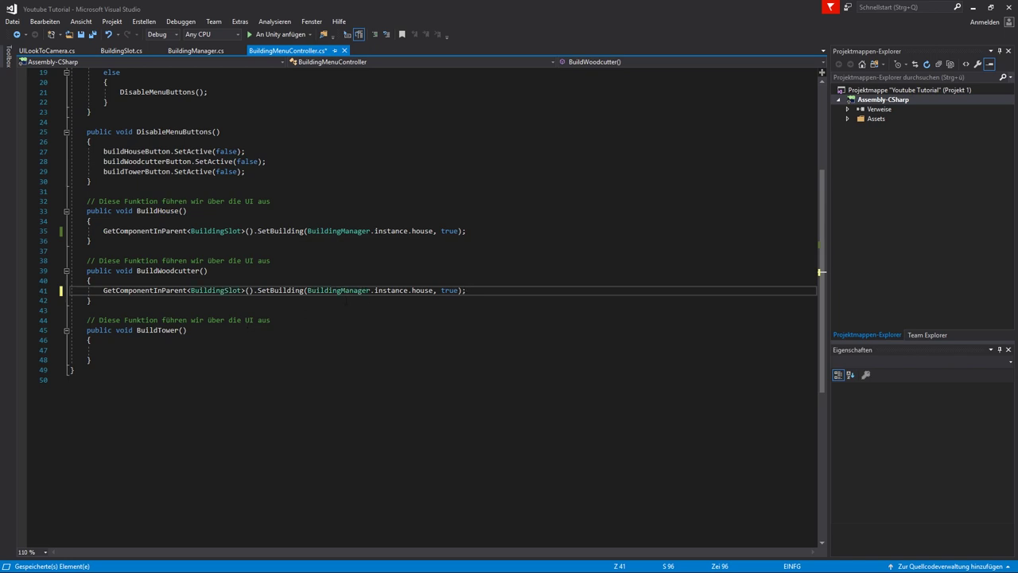
{"action": "double_click", "coordinate": [421, 289]}
{"action": "type", "text": "woo"}
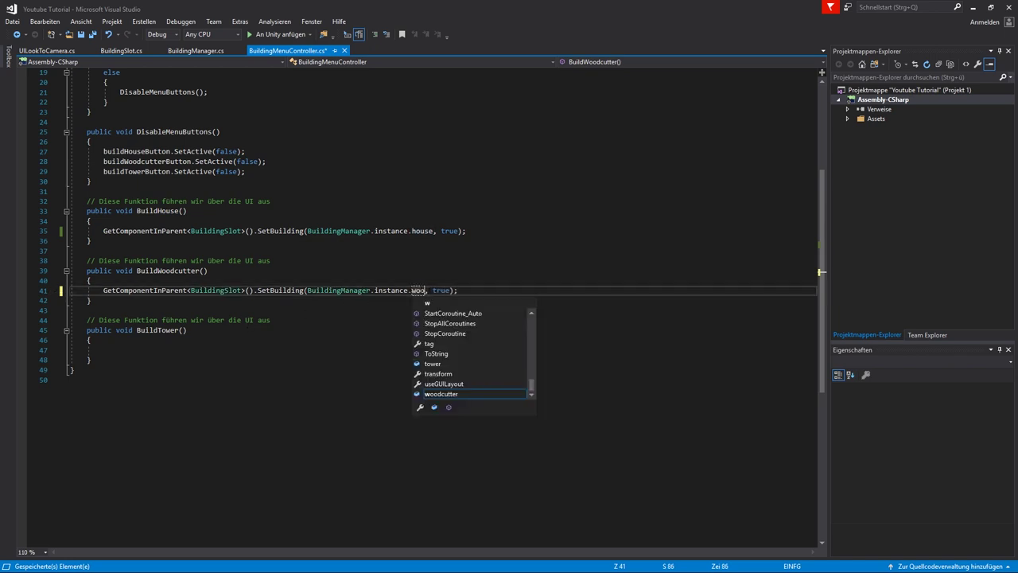
{"action": "type", "text": "dcu"}
{"action": "key", "text": "Tab"}
{"action": "key", "text": "ctrl+s"}
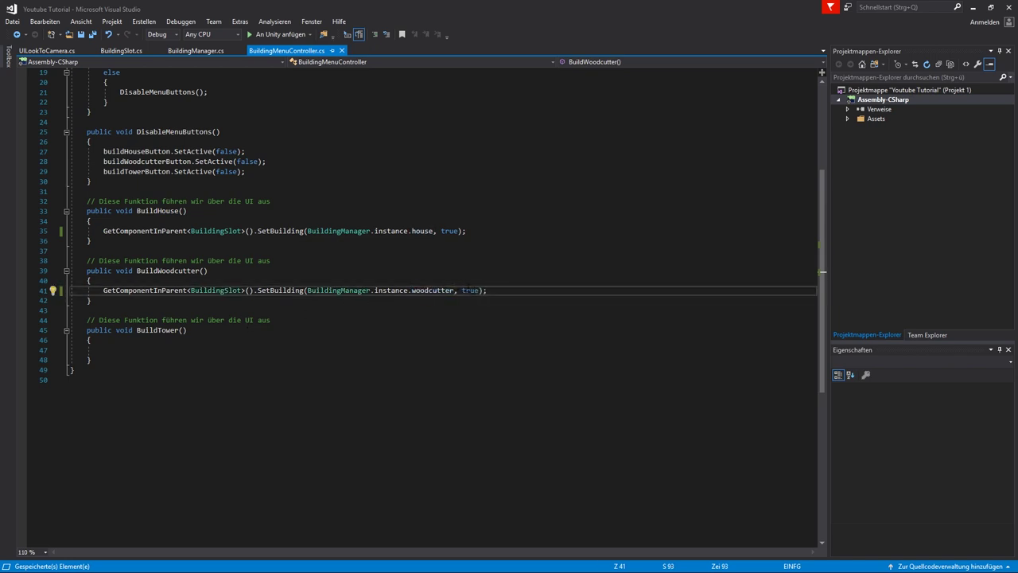
- Make BuildTower call SetBuilding(BuildingManager.instance.tower, false) and save the script
{"action": "left_click", "coordinate": [120, 350]}
{"action": "key", "text": "ctrl+v"}
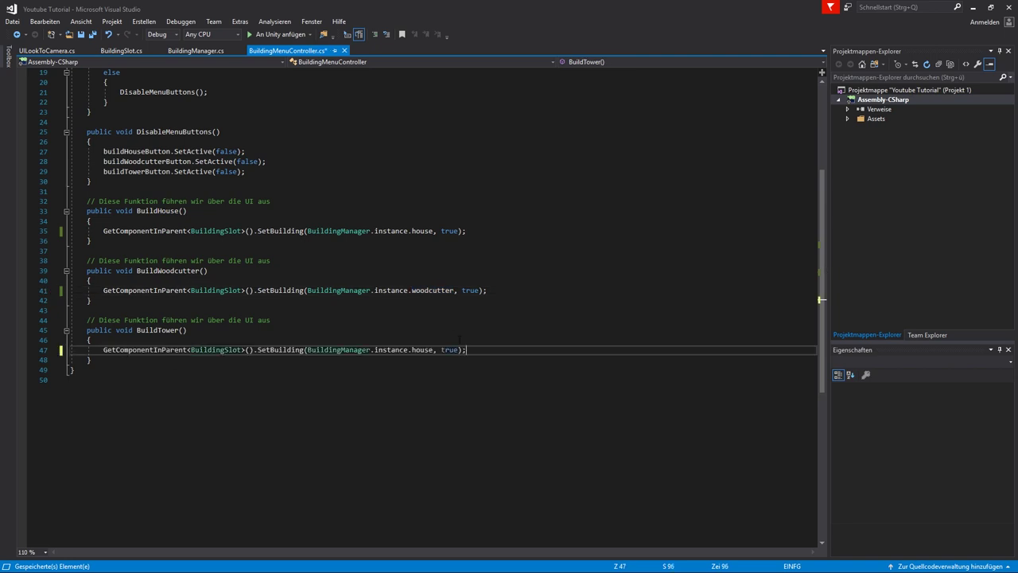
{"action": "double_click", "coordinate": [419, 349]}
{"action": "type", "text": "tower"}
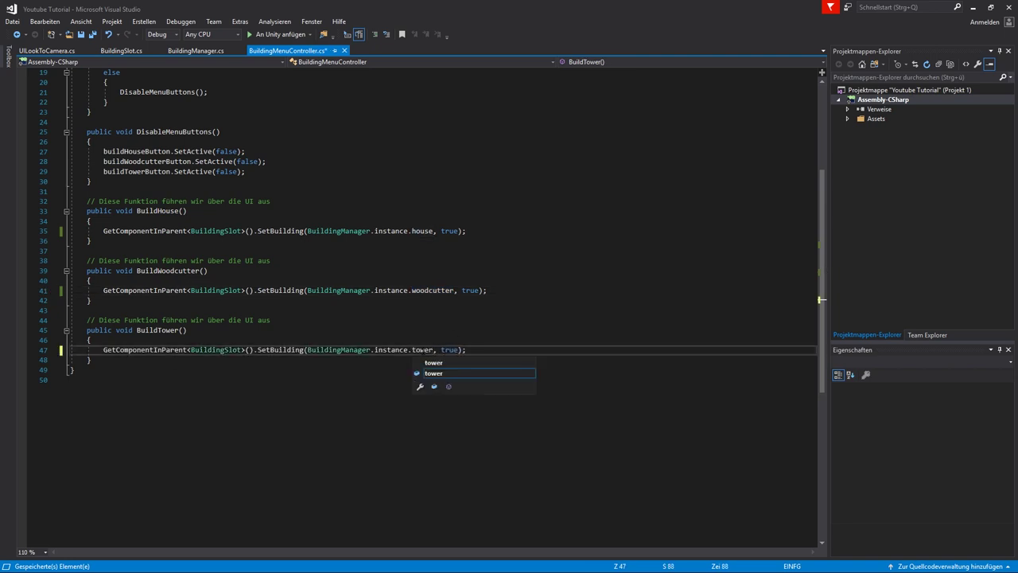
{"action": "double_click", "coordinate": [449, 349]}
{"action": "type", "text": "false"}
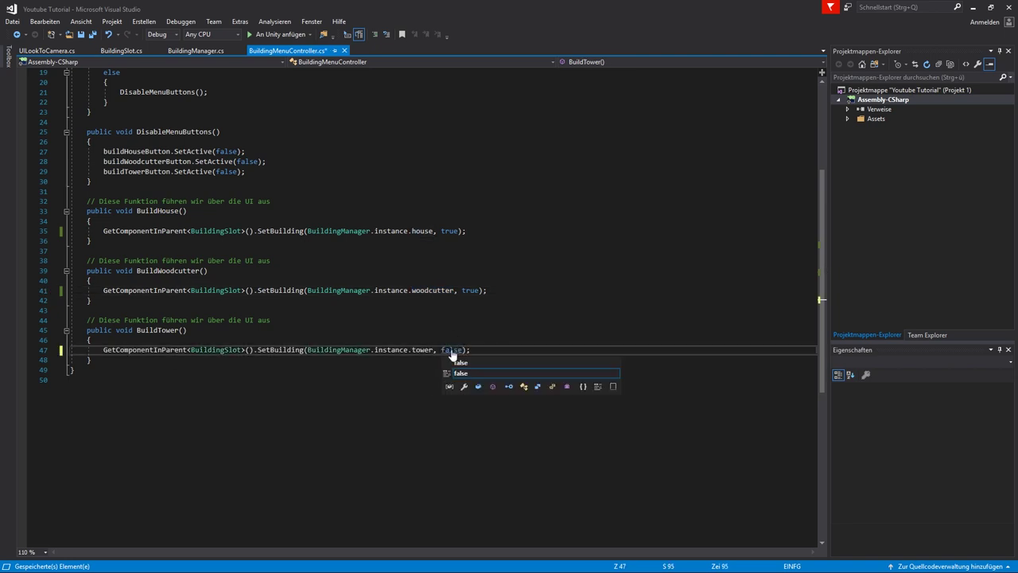
{"action": "key", "text": "ctrl+s"}
{"action": "scroll", "coordinate": [481, 349], "scroll_direction": "up", "scroll_amount": 1}
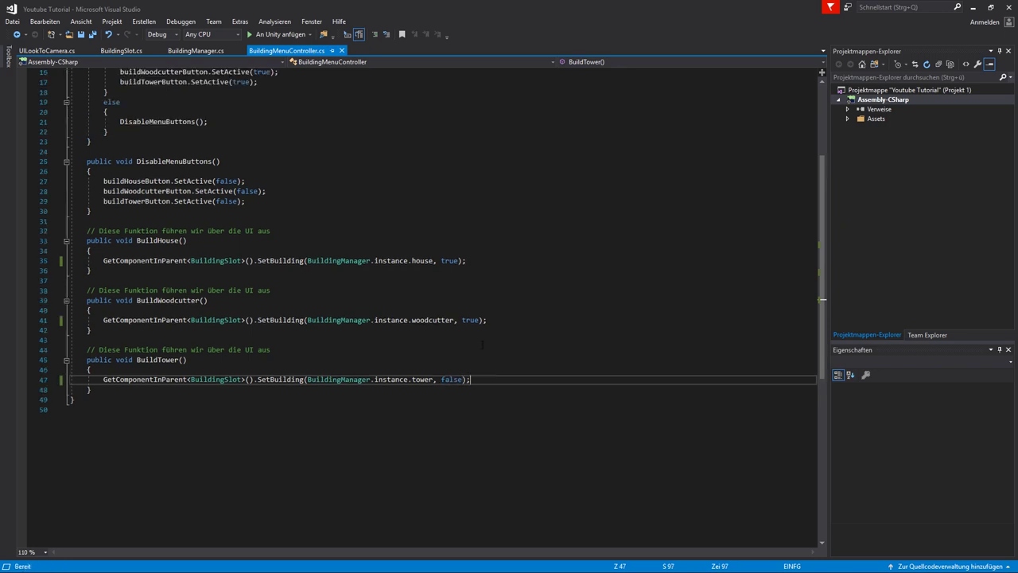
{"action": "scroll", "coordinate": [481, 343], "scroll_direction": "up", "scroll_amount": 1}
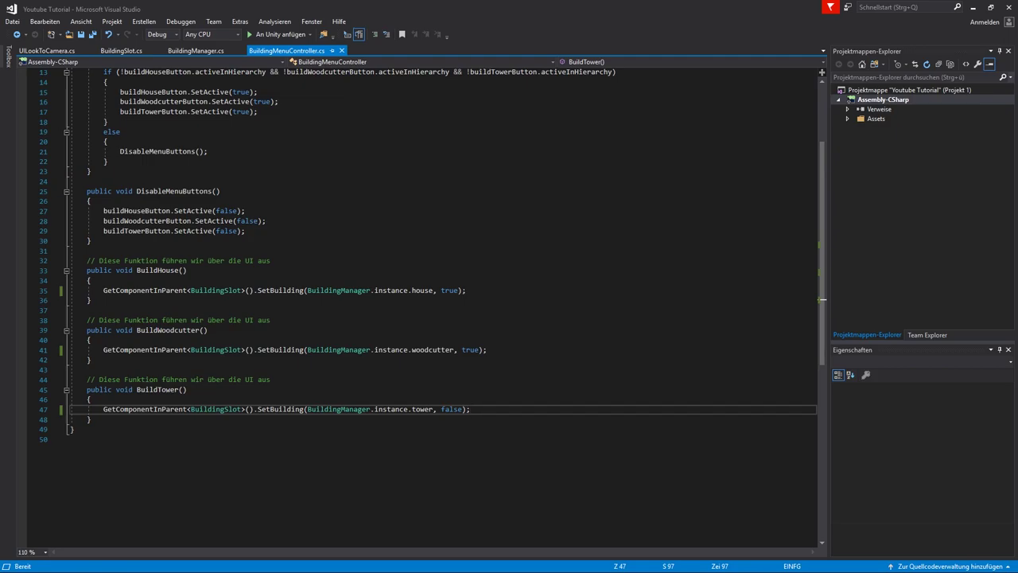
{"action": "key", "text": "alt+Tab"}
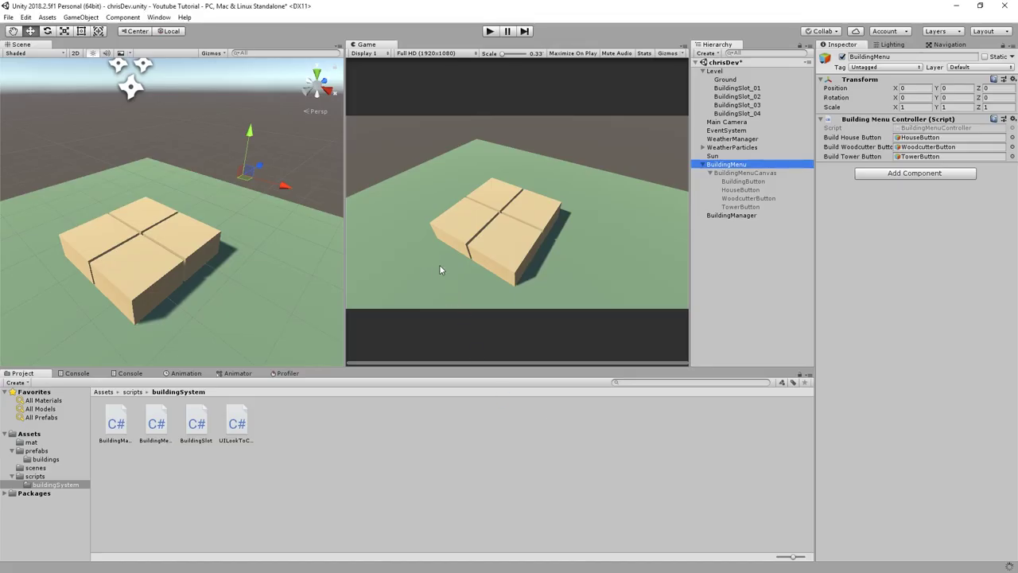
- Enter play mode and build a tower on BuildingSlot_01
{"action": "left_click", "coordinate": [489, 31]}
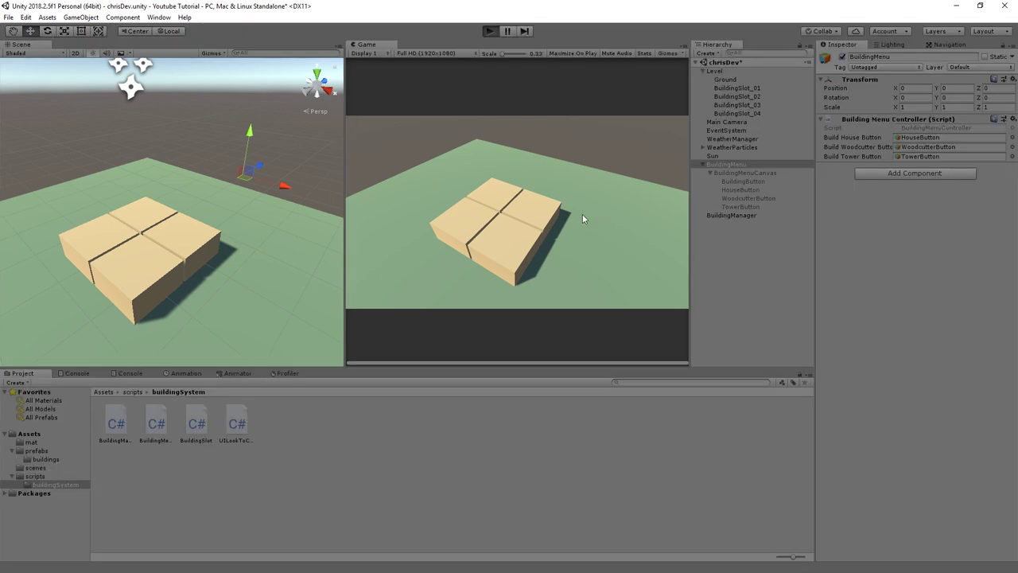
{"action": "left_click", "coordinate": [498, 204]}
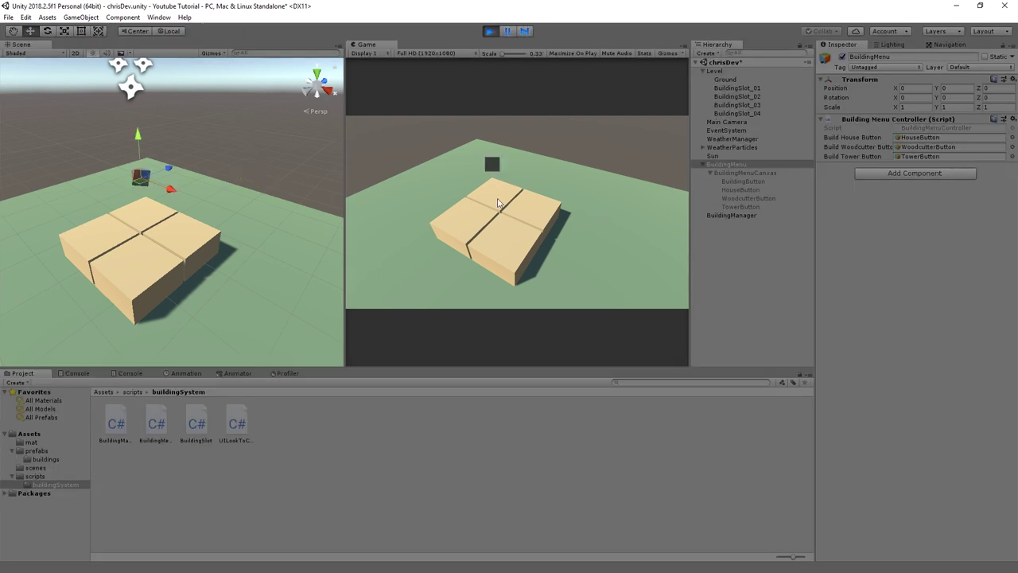
{"action": "left_click", "coordinate": [512, 250]}
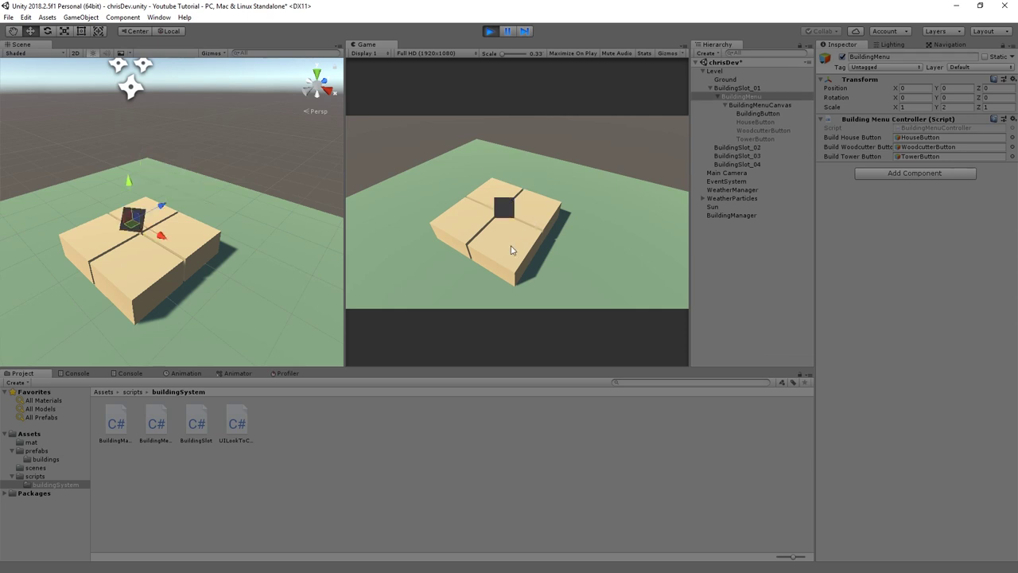
{"action": "left_click", "coordinate": [509, 251]}
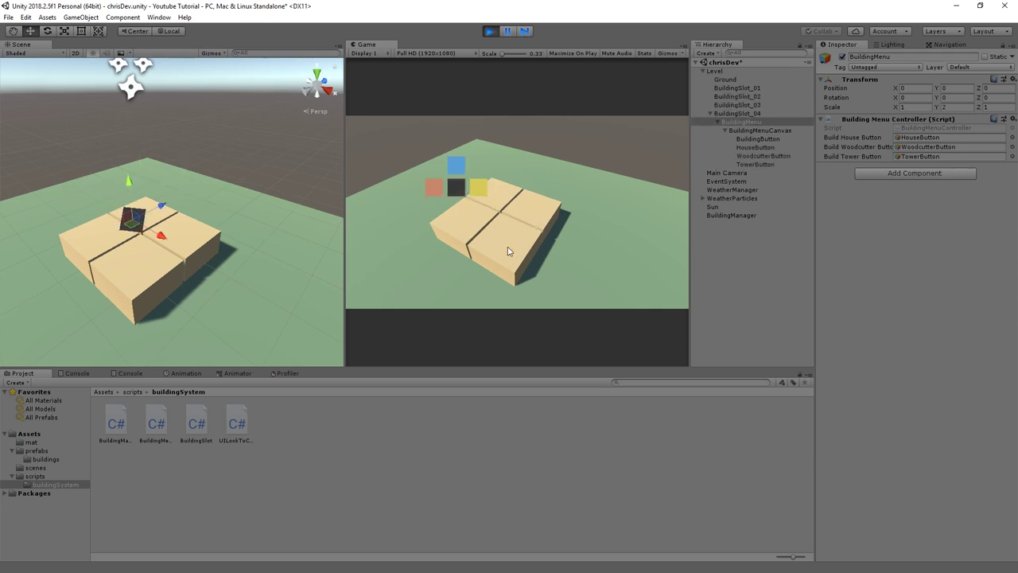
{"action": "left_click", "coordinate": [500, 211]}
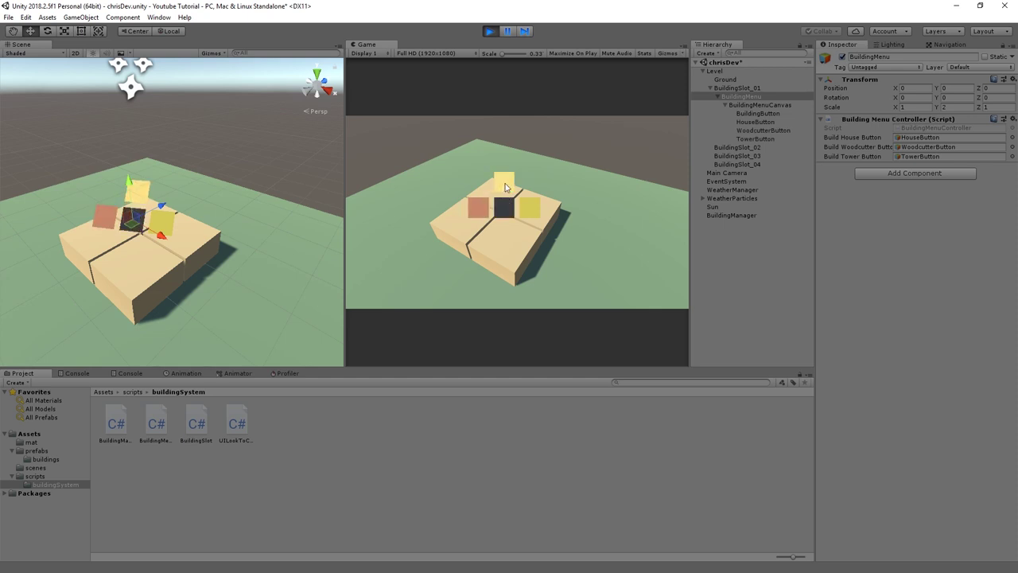
{"action": "left_click", "coordinate": [504, 185]}
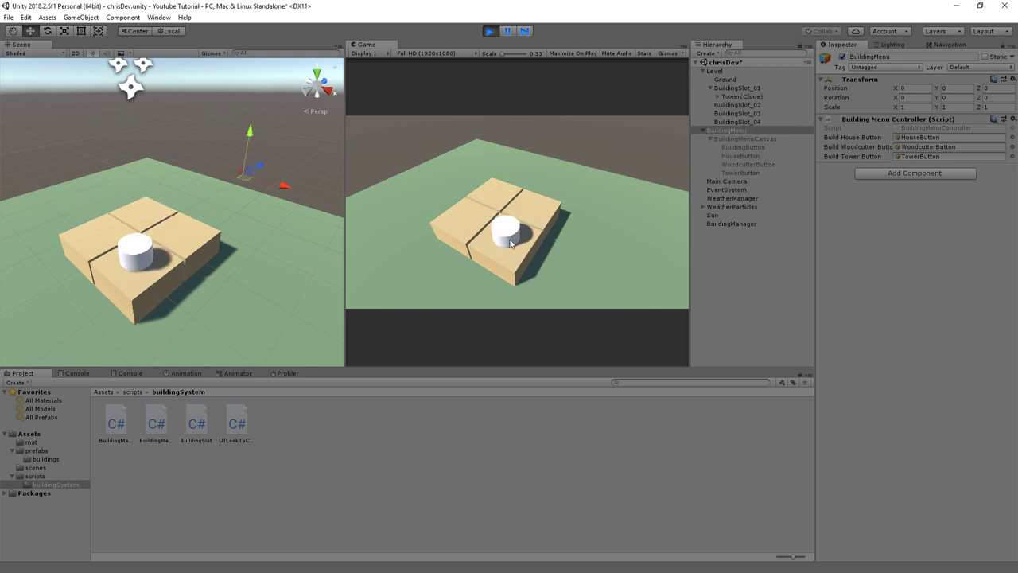
- Build a woodcutter on BuildingSlot_02, a tower on BuildingSlot_03 and a house on BuildingSlot_04
{"action": "left_click", "coordinate": [545, 214]}
{"action": "left_click", "coordinate": [558, 181]}
{"action": "left_click", "coordinate": [497, 197]}
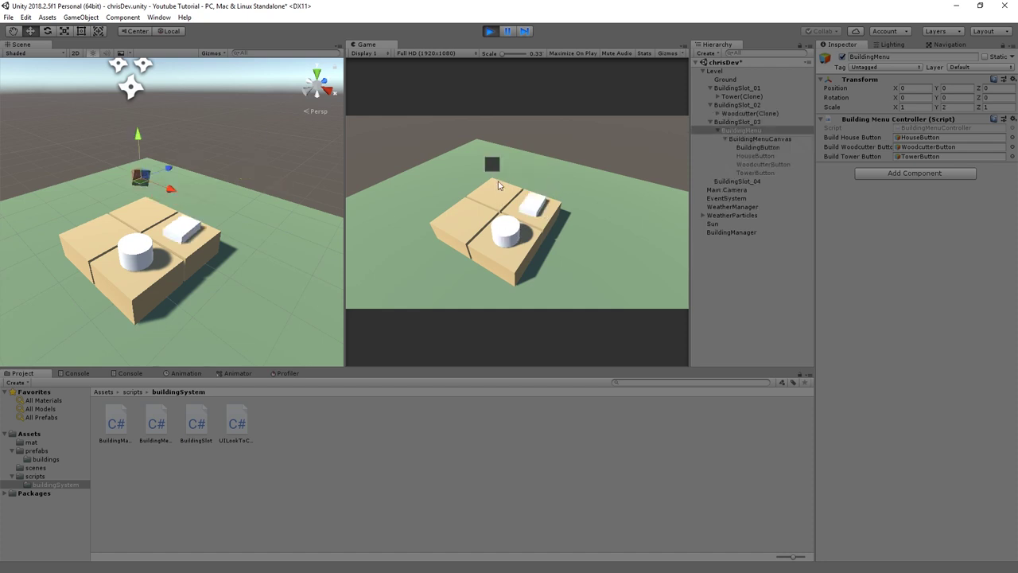
{"action": "left_click", "coordinate": [492, 148]}
{"action": "left_click", "coordinate": [468, 229]}
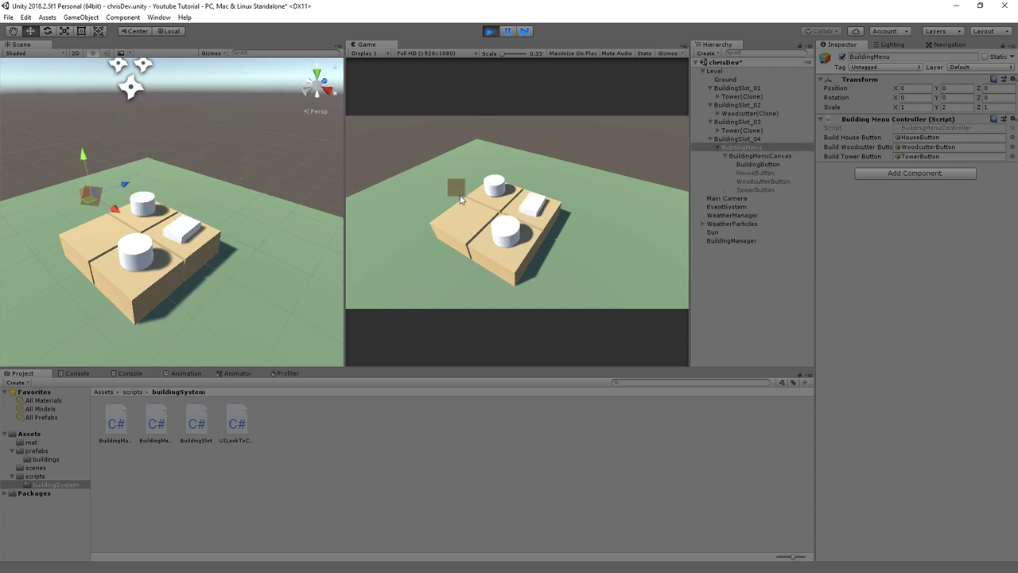
{"action": "left_click", "coordinate": [435, 190]}
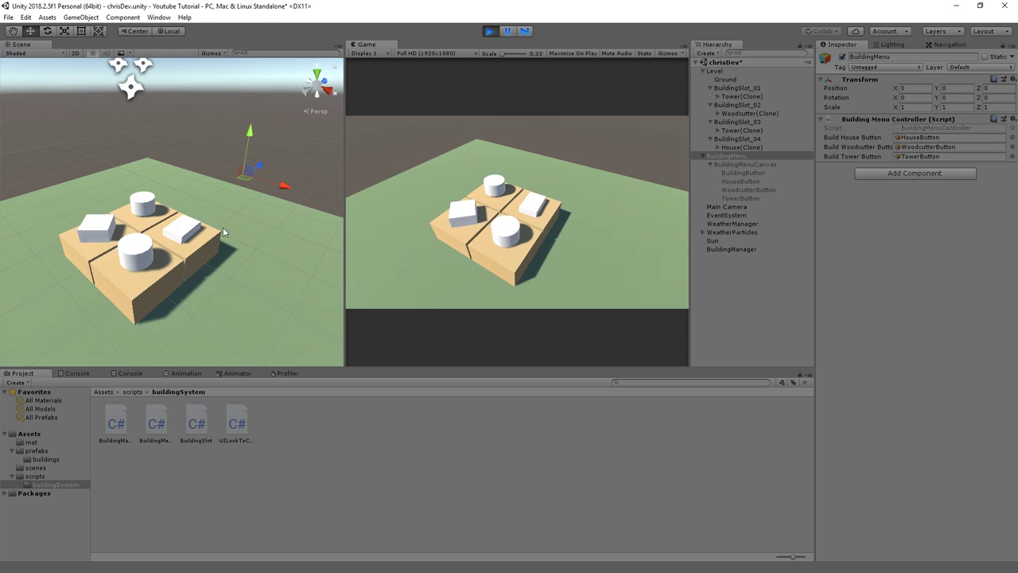
- Check each BuildingSlot's stored current building in the Inspector, then stop play mode
{"action": "scroll", "coordinate": [223, 227], "scroll_direction": "up", "scroll_amount": 2}
{"action": "scroll", "coordinate": [230, 238], "scroll_direction": "up", "scroll_amount": 2}
{"action": "scroll", "coordinate": [247, 254], "scroll_direction": "up", "scroll_amount": 1}
{"action": "scroll", "coordinate": [210, 292], "scroll_direction": "down", "scroll_amount": 1}
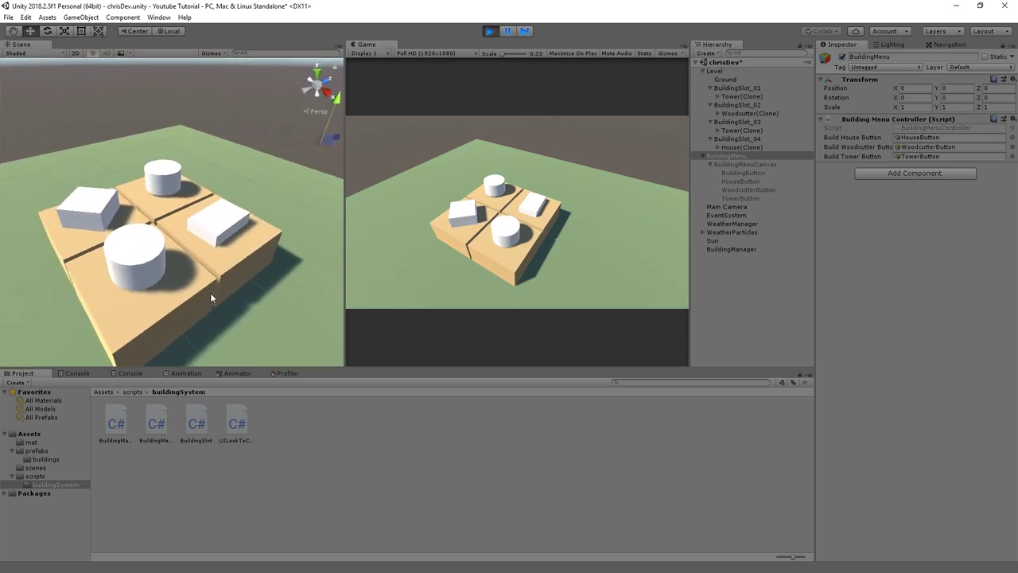
{"action": "scroll", "coordinate": [216, 278], "scroll_direction": "down", "scroll_amount": 1}
{"action": "scroll", "coordinate": [225, 260], "scroll_direction": "down", "scroll_amount": 2}
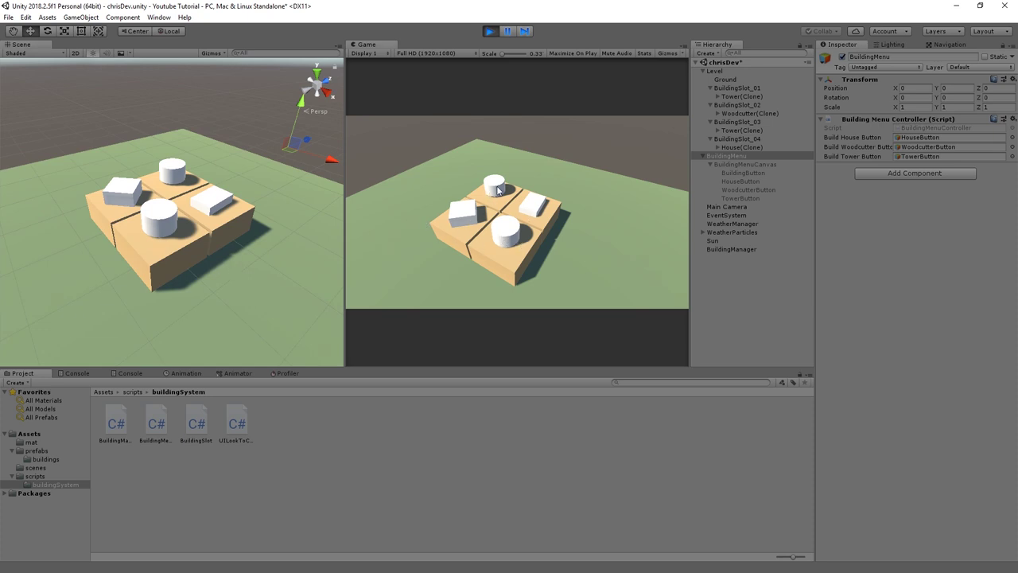
{"action": "left_click", "coordinate": [715, 88]}
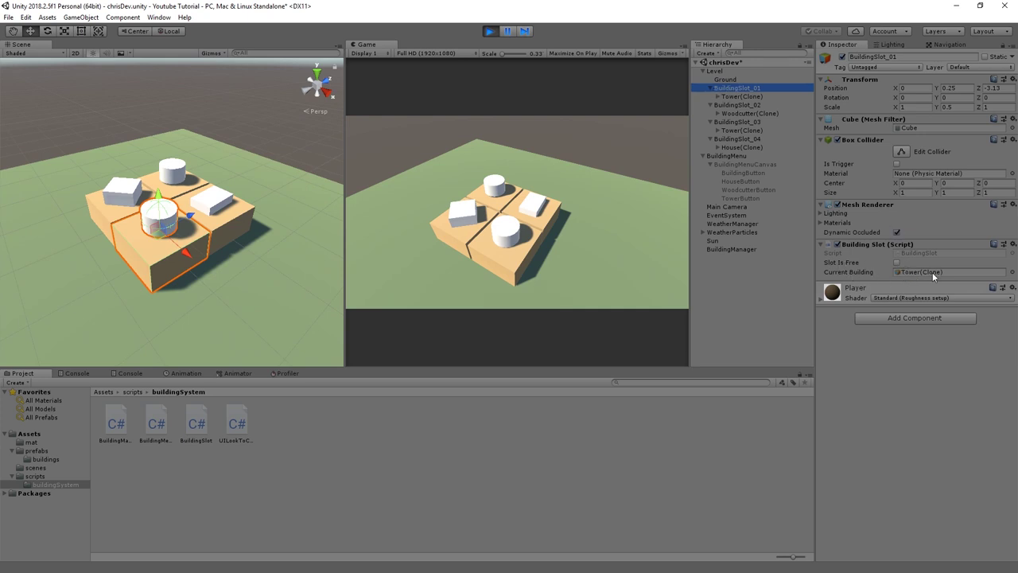
{"action": "left_click", "coordinate": [932, 272]}
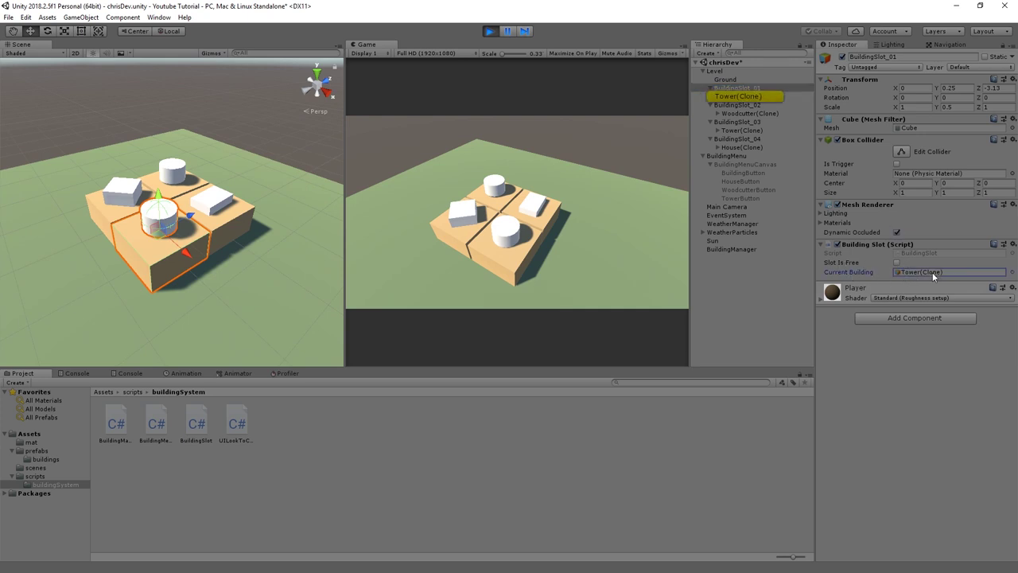
{"action": "left_click", "coordinate": [742, 105]}
{"action": "left_click", "coordinate": [752, 121]}
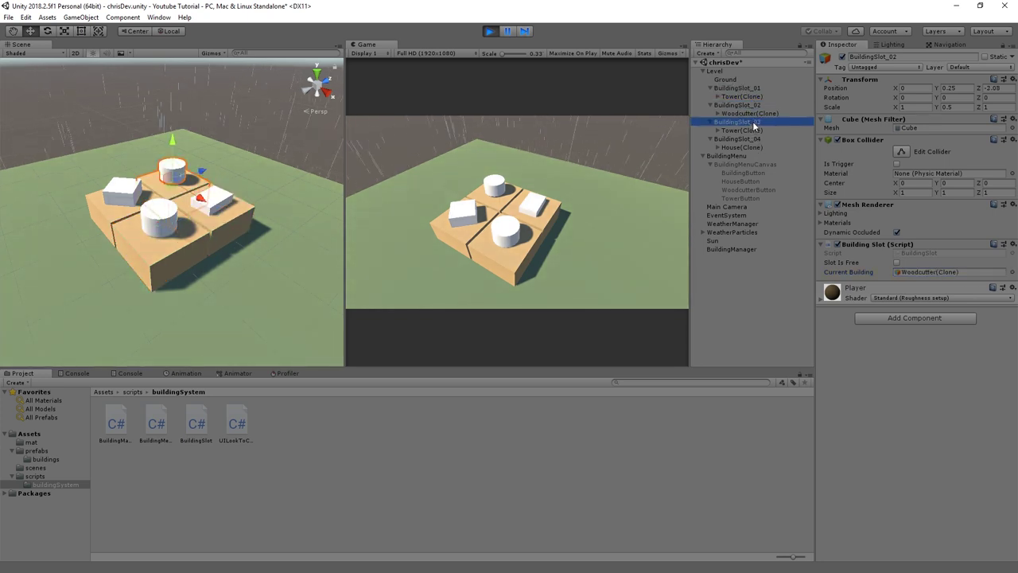
{"action": "left_click", "coordinate": [744, 137]}
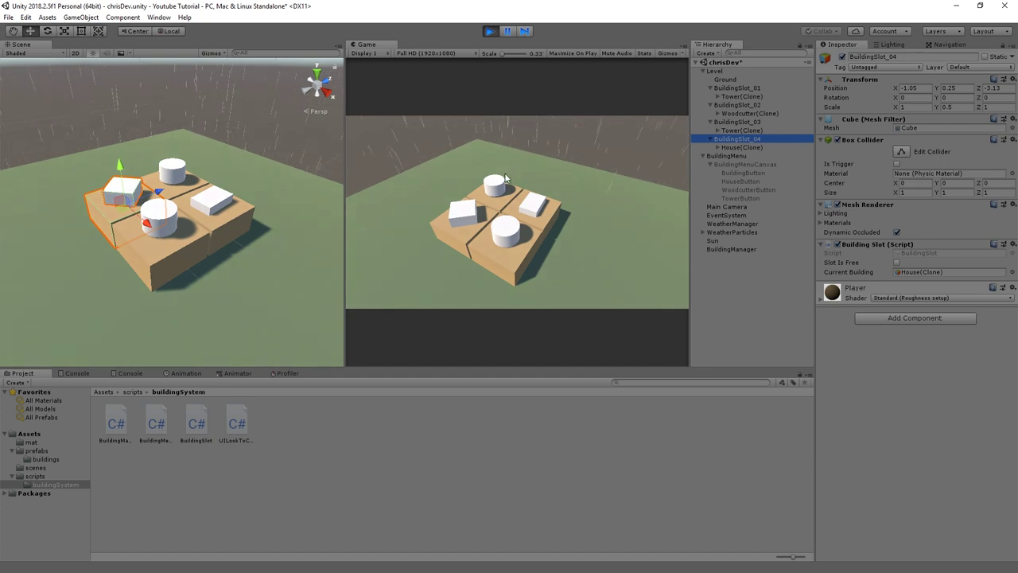
{"action": "left_click", "coordinate": [490, 33]}
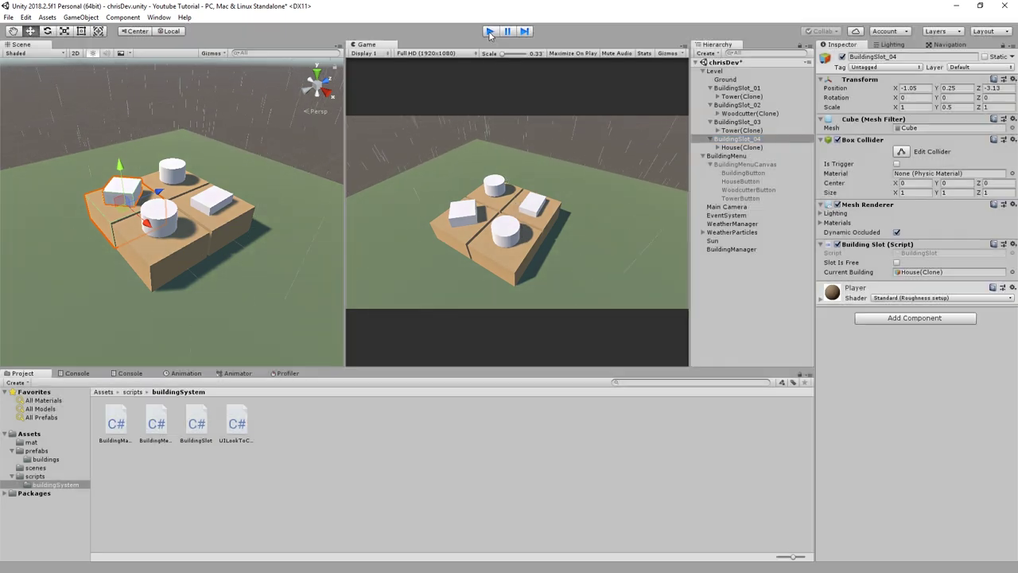
- Play the scene, move the building menu across the back, right and left tiles, then stop
{"action": "left_click", "coordinate": [490, 32]}
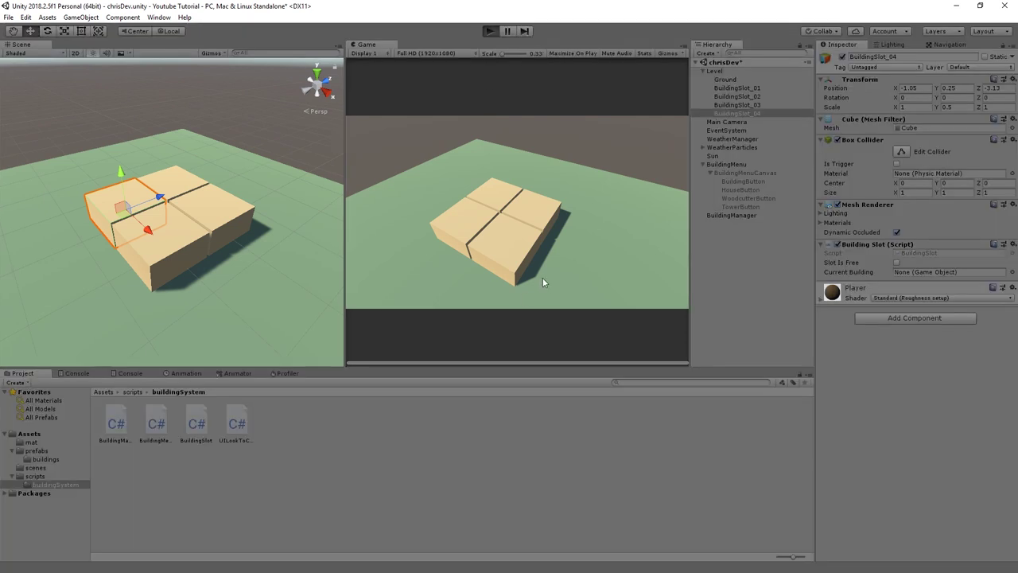
{"action": "left_click", "coordinate": [501, 199]}
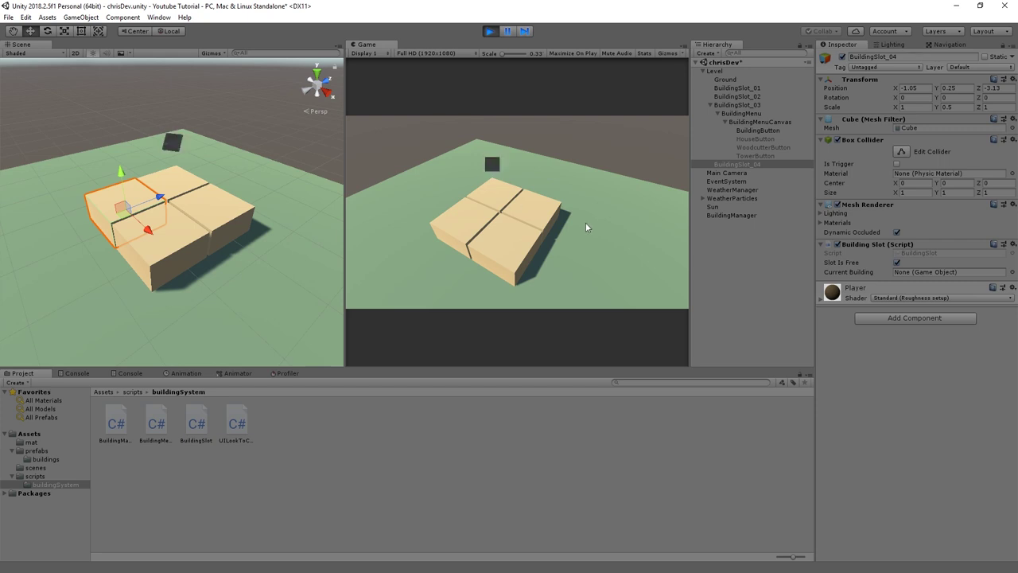
{"action": "left_click", "coordinate": [557, 199]}
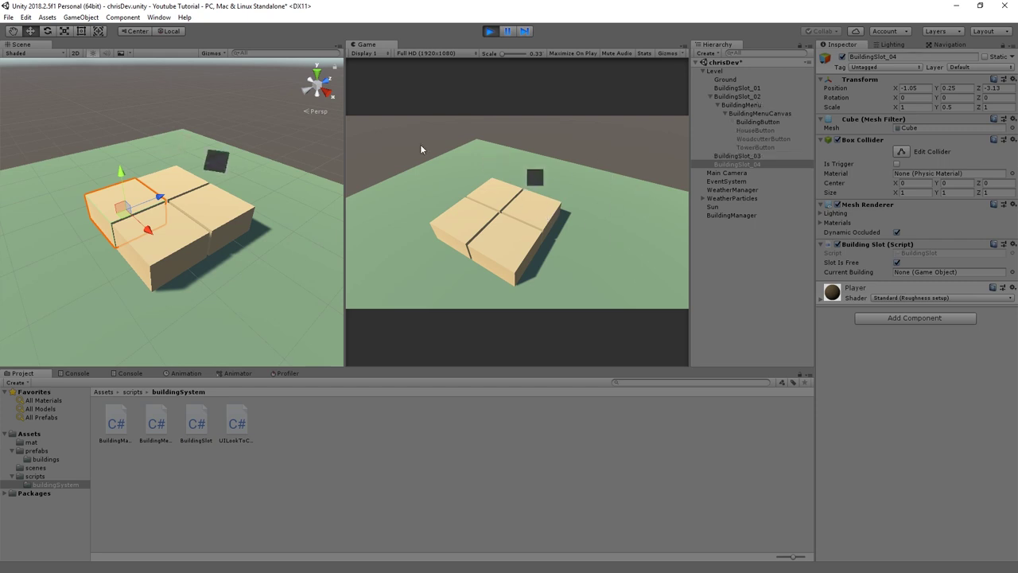
{"action": "left_click", "coordinate": [466, 224]}
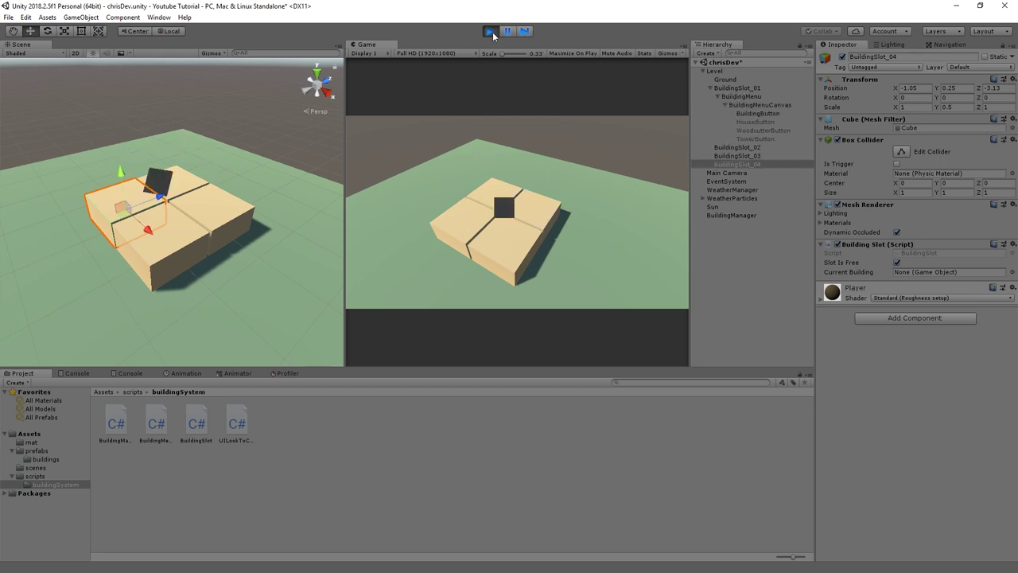
{"action": "key", "text": "ctrl+p"}
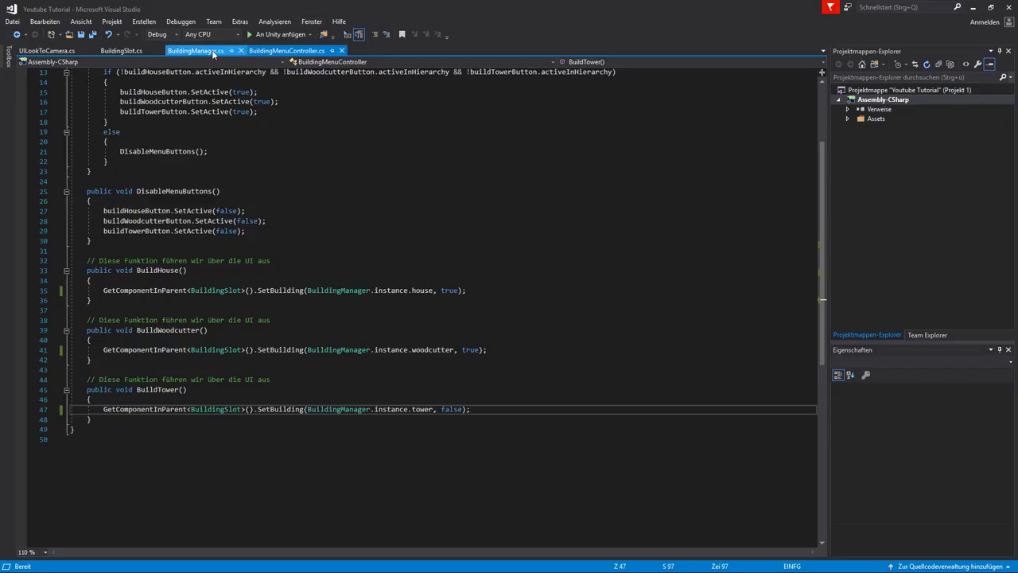
- Add an empty private void Update() method after Start in BuildingSlot.cs
{"action": "left_click", "coordinate": [194, 50]}
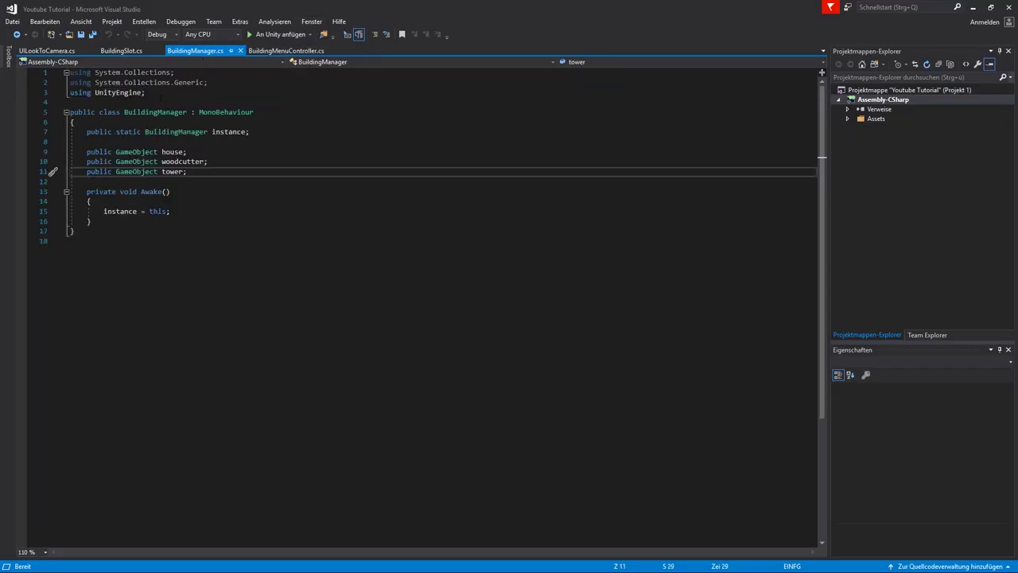
{"action": "left_click", "coordinate": [121, 53]}
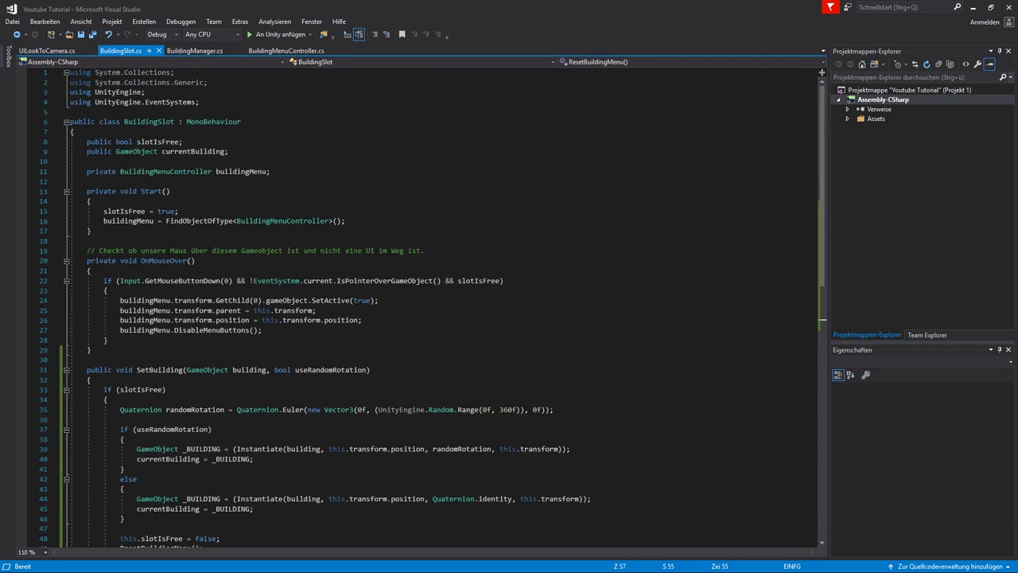
{"action": "left_click", "coordinate": [101, 234]}
{"action": "key", "text": "Return"}
{"action": "key", "text": "Return"}
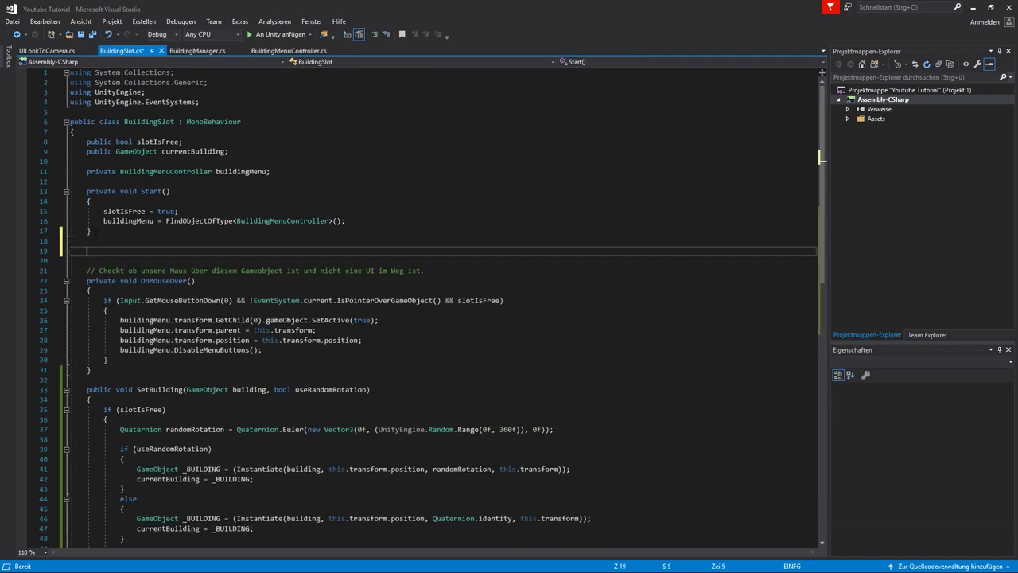
{"action": "type", "text": "private void "}
{"action": "type", "text": "Update()"}
{"action": "key", "text": "Return"}
{"action": "type", "text": "{"}
{"action": "key", "text": "Return"}
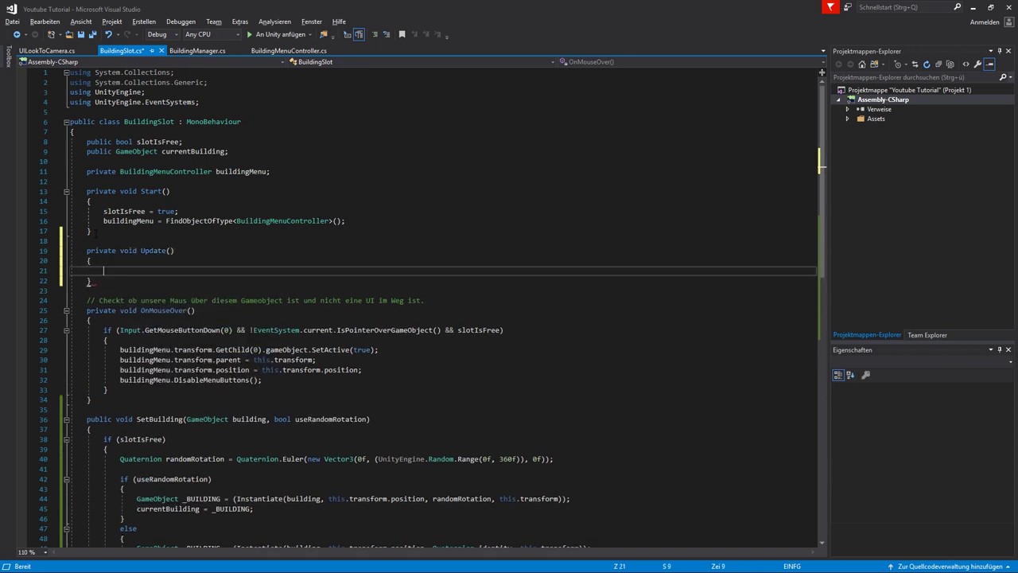
- Write the condition if (Input.GetMouseButtonDown(1) || Input.GetKeyDown(KeyCode.Escape)) with an open block
{"action": "type", "text": "if (Input."}
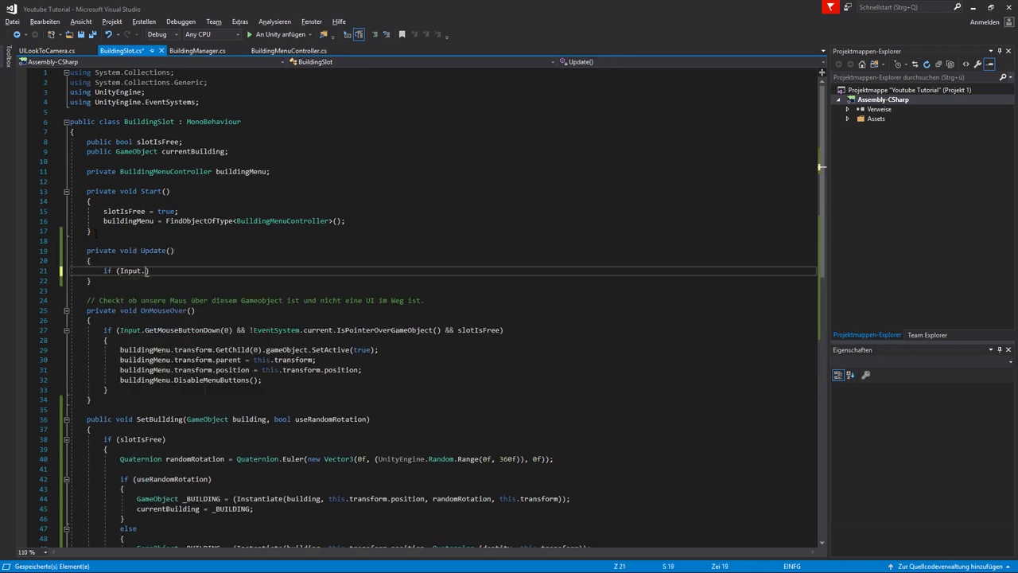
{"action": "type", "text": "getmouse"}
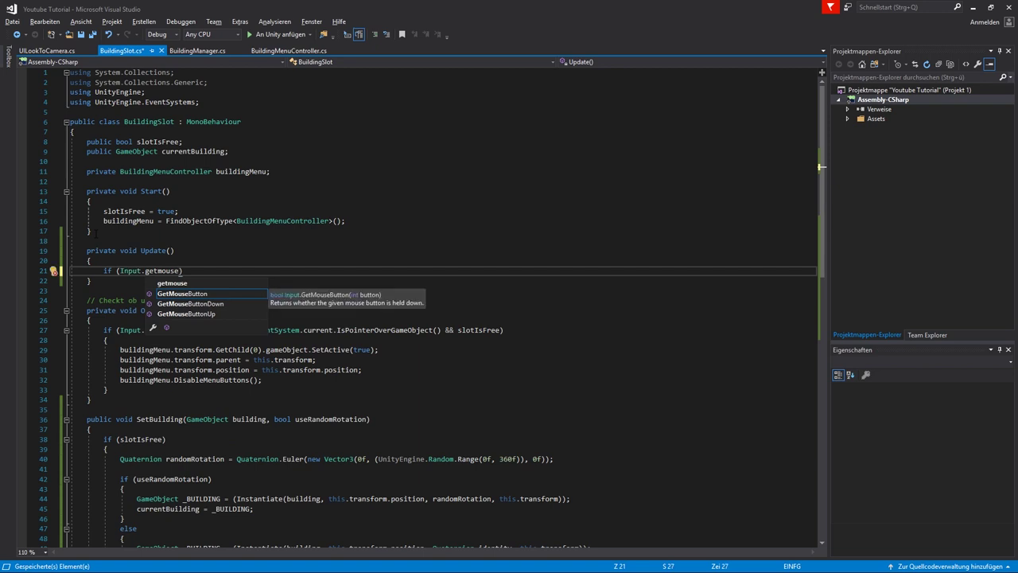
{"action": "key", "text": "Down"}
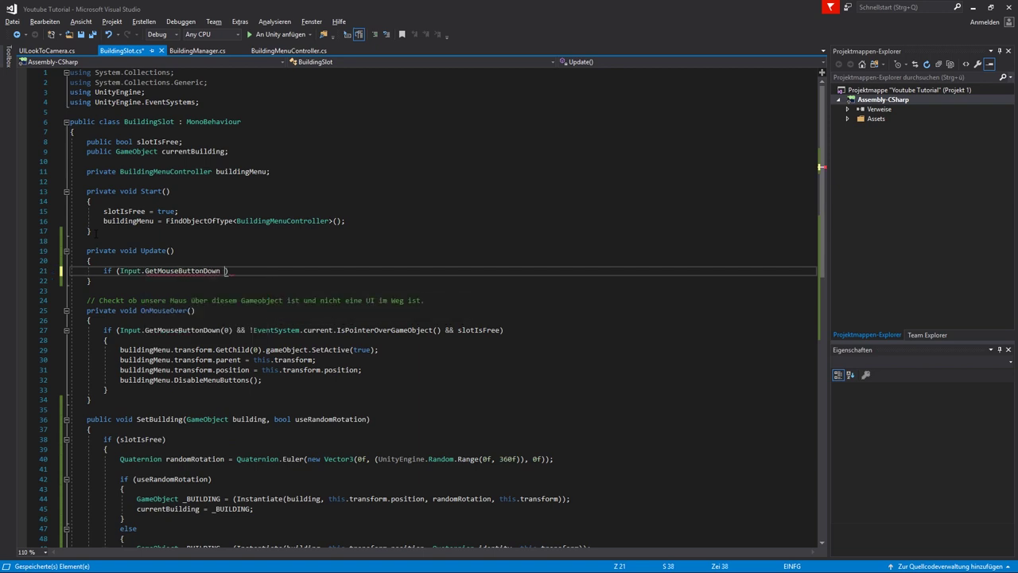
{"action": "type", "text": "(1)"}
{"action": "type", "text": " || Input."}
{"action": "type", "text": "getkeyd("}
{"action": "type", "text": "Keyco"}
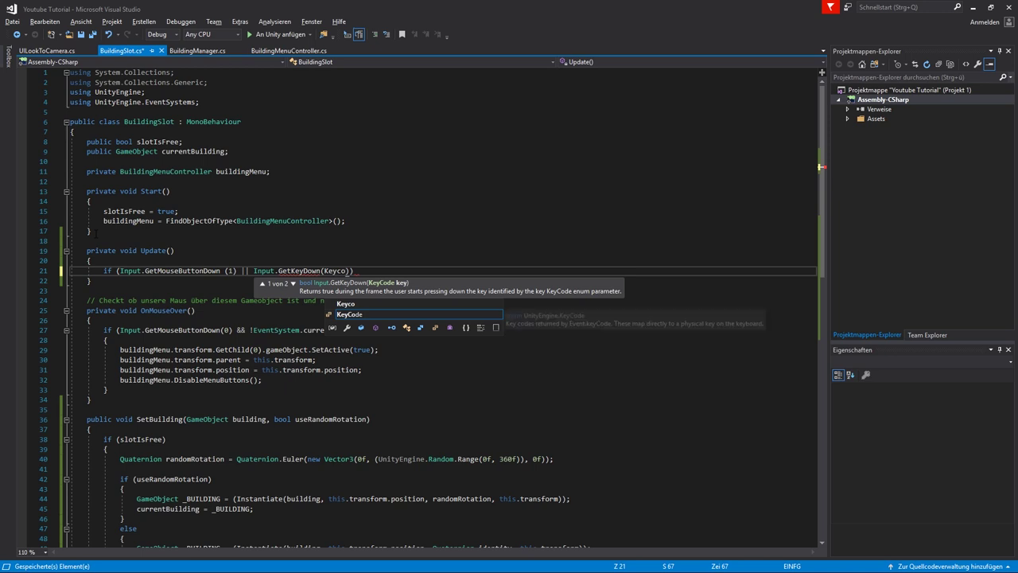
{"action": "type", "text": ".esc"}
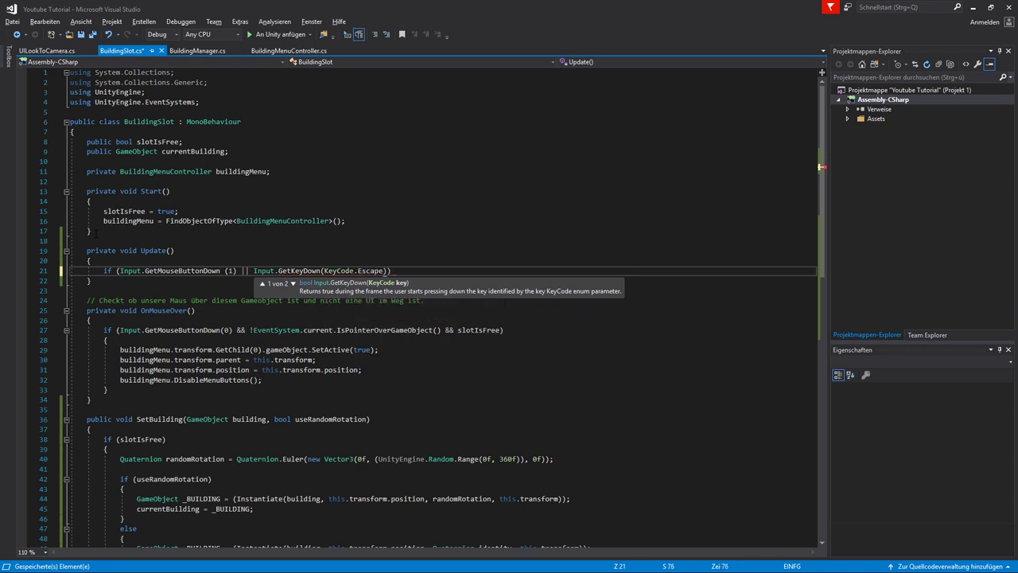
{"action": "key", "text": "Tab"}
{"action": "key", "text": "Right"}
{"action": "key", "text": "Return"}
{"action": "type", "text": "{"}
{"action": "key", "text": "Return"}
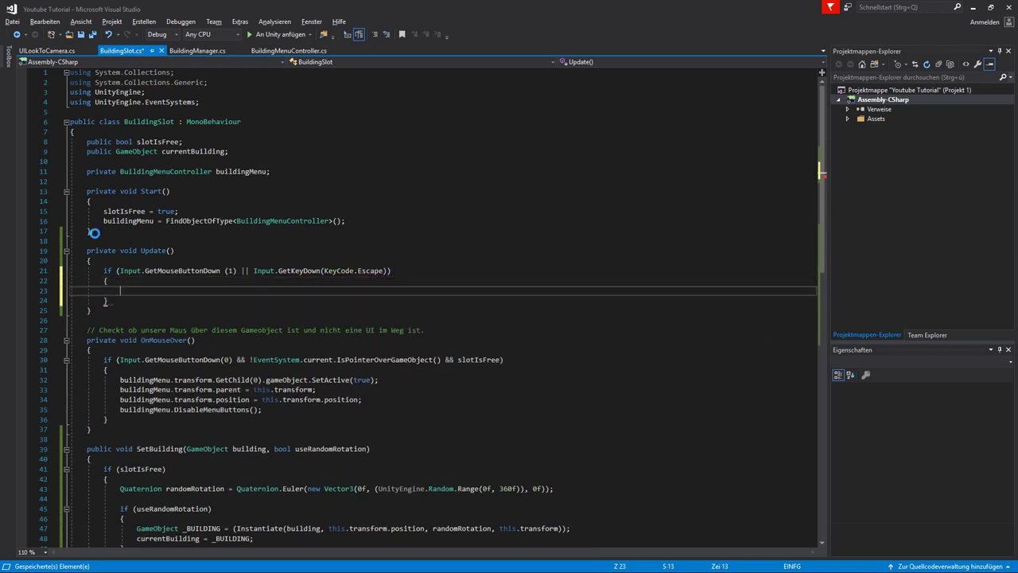
- Call ResetBuildingMenu() inside the if block and save the script
{"action": "key", "text": "ctrl+s"}
{"action": "type", "text": "ResetB"}
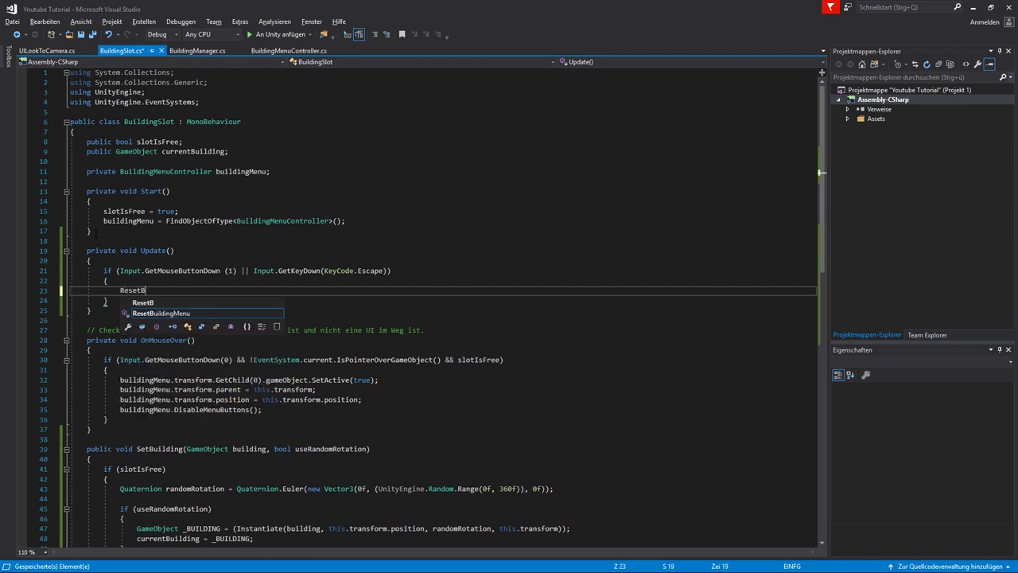
{"action": "type", "text": "();"}
{"action": "key", "text": "ctrl+s"}
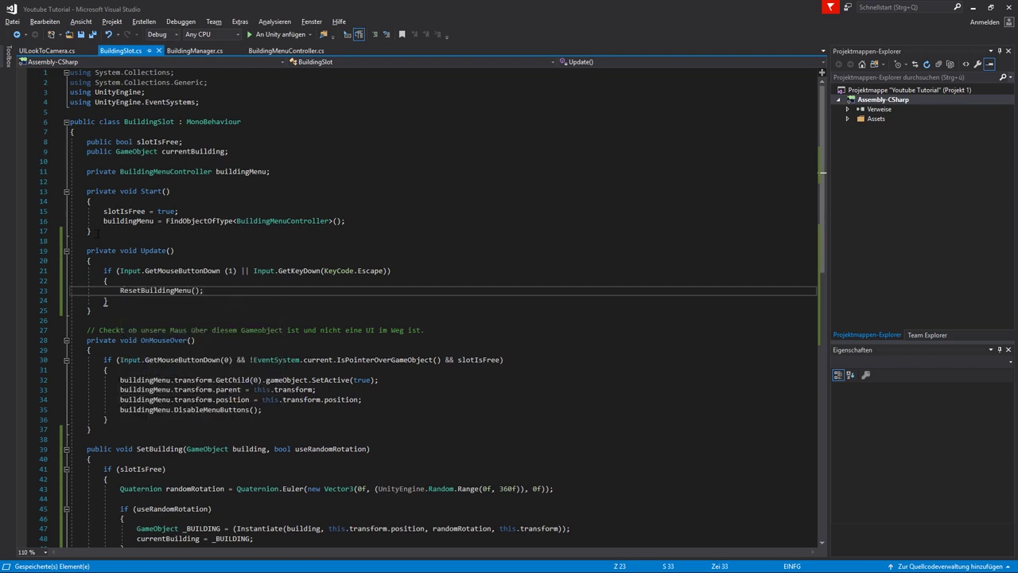
{"action": "scroll", "coordinate": [438, 303], "scroll_direction": "down", "scroll_amount": 6}
{"action": "scroll", "coordinate": [433, 302], "scroll_direction": "down", "scroll_amount": 5}
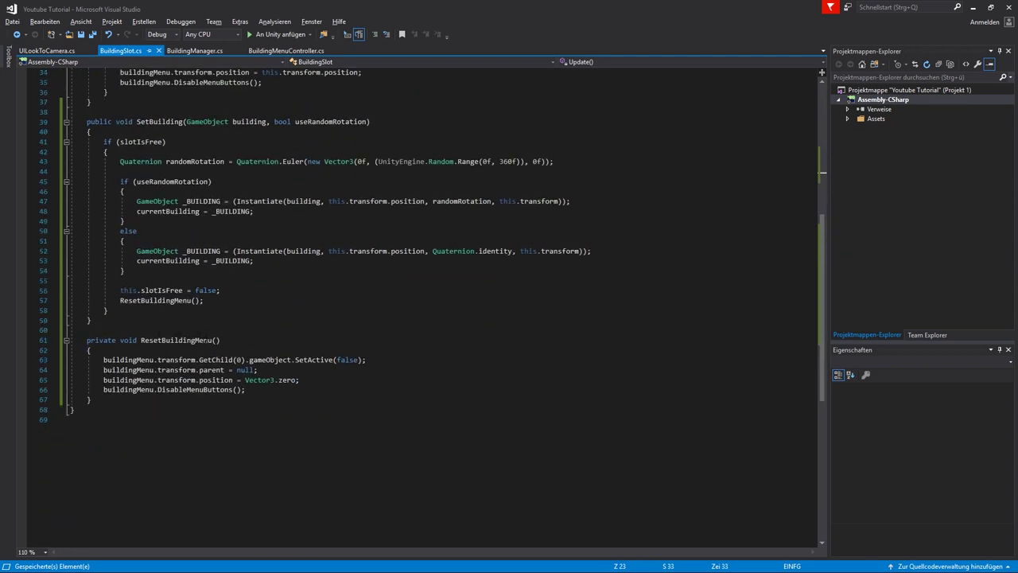
{"action": "scroll", "coordinate": [205, 339], "scroll_direction": "up", "scroll_amount": 9}
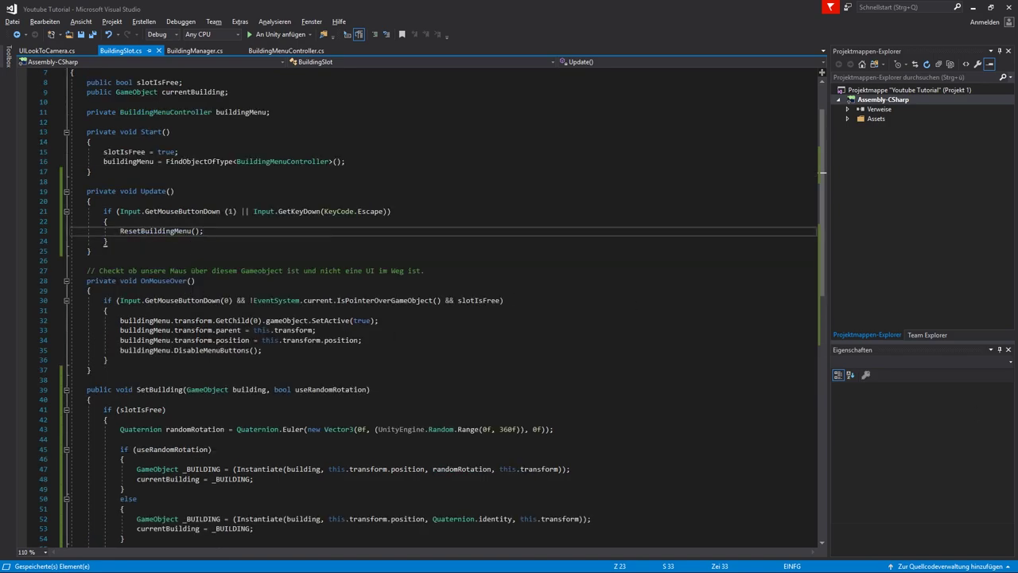
{"action": "key", "text": "alt+Tab"}
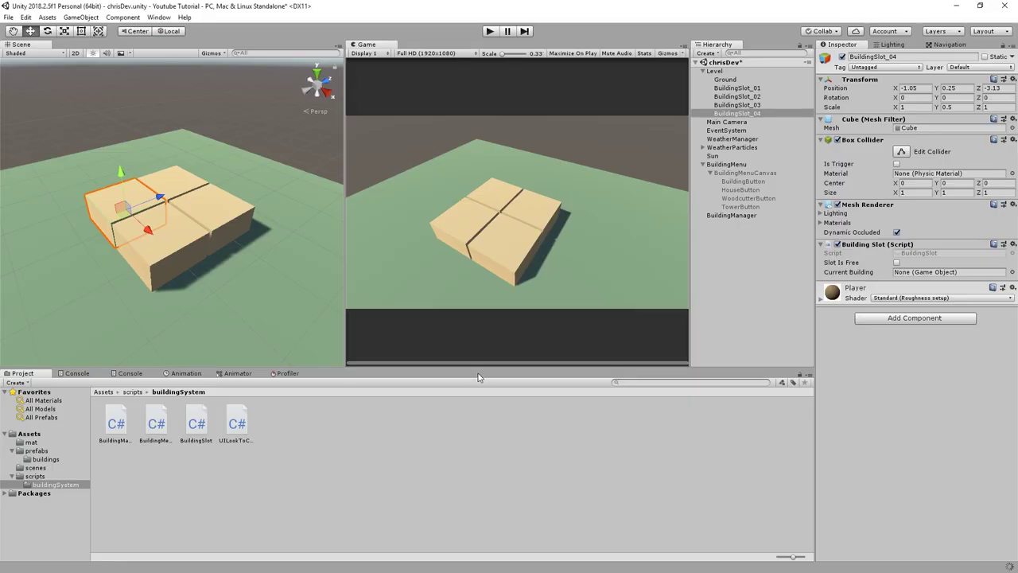
{"action": "left_click", "coordinate": [490, 31]}
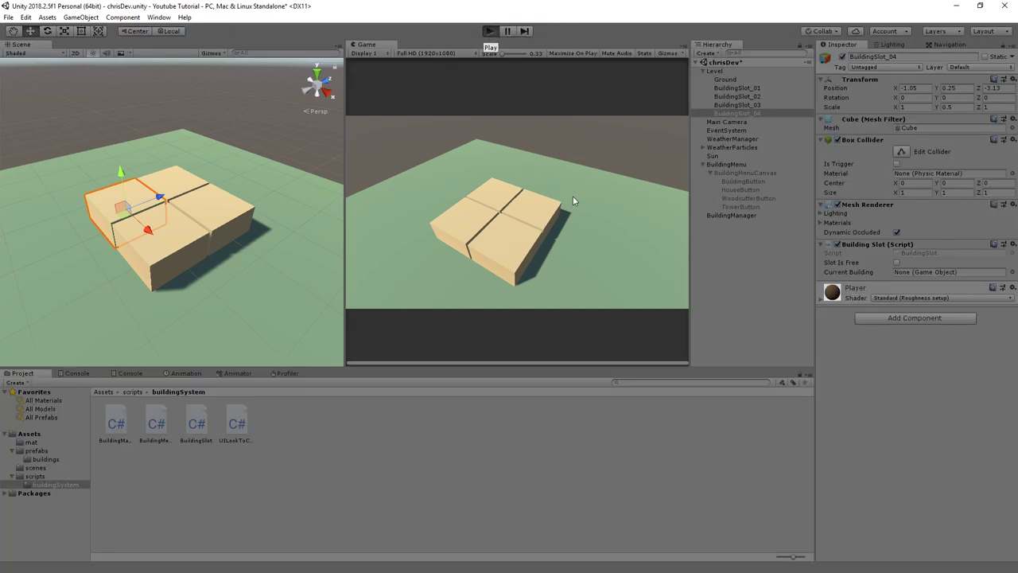
{"action": "left_click", "coordinate": [499, 202]}
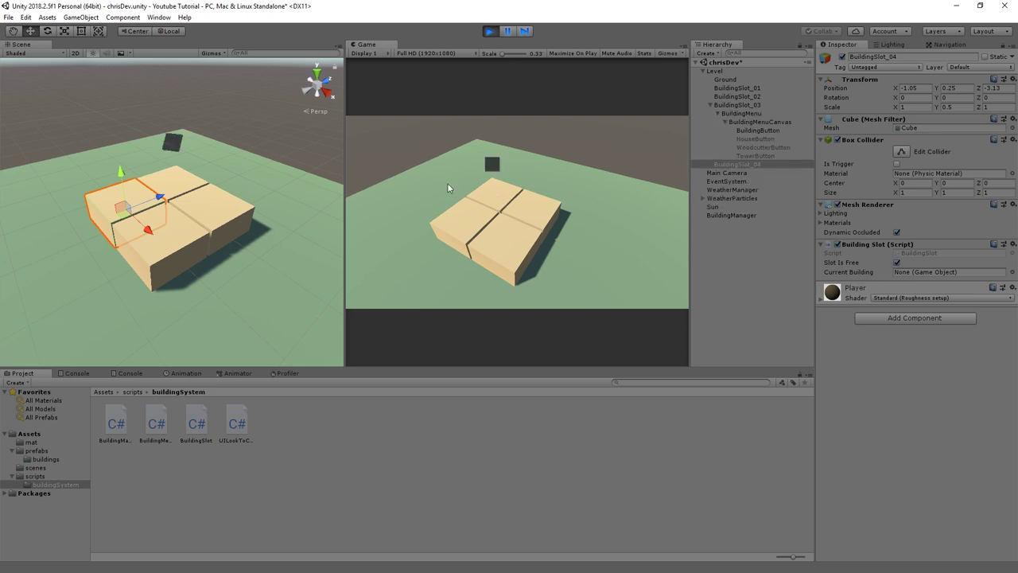
{"action": "left_click", "coordinate": [486, 251]}
{"action": "left_click", "coordinate": [486, 251]}
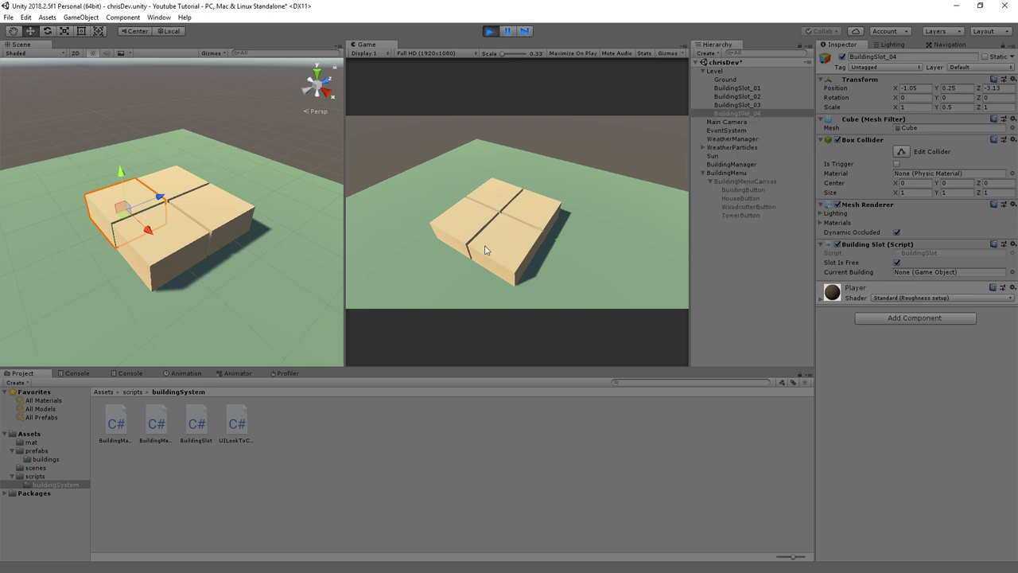
{"action": "left_click", "coordinate": [465, 227]}
{"action": "left_click", "coordinate": [551, 217]}
{"action": "left_click", "coordinate": [598, 195]}
{"action": "left_click", "coordinate": [544, 220]}
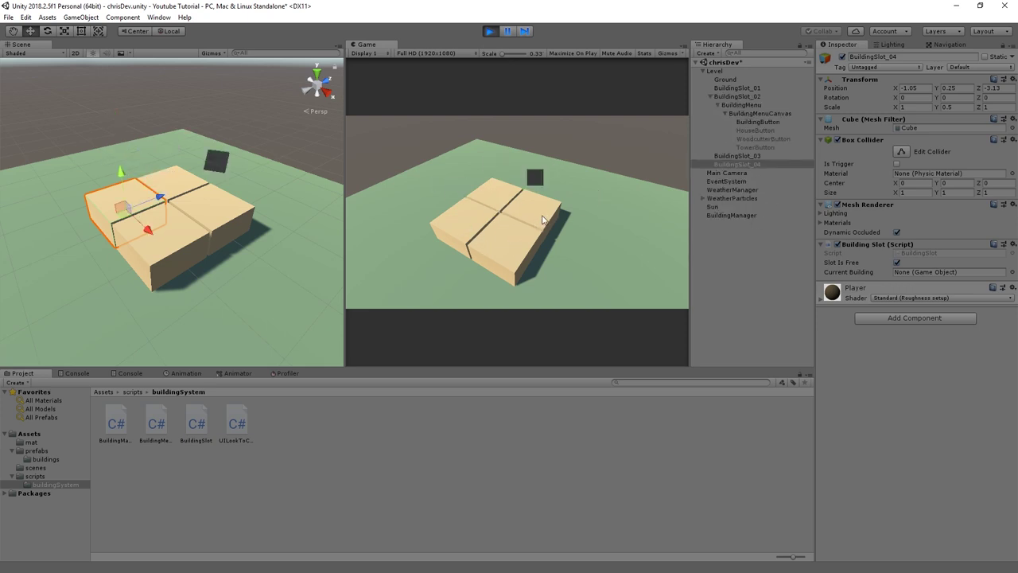
{"action": "left_click", "coordinate": [498, 202]}
{"action": "left_click", "coordinate": [498, 206]}
{"action": "left_click", "coordinate": [467, 225]}
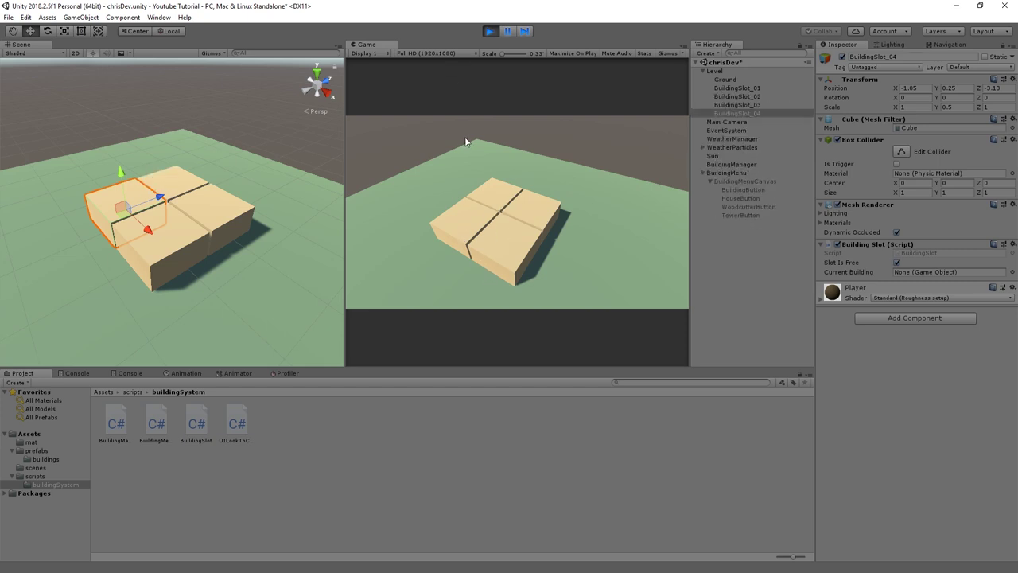
{"action": "left_click", "coordinate": [547, 225]}
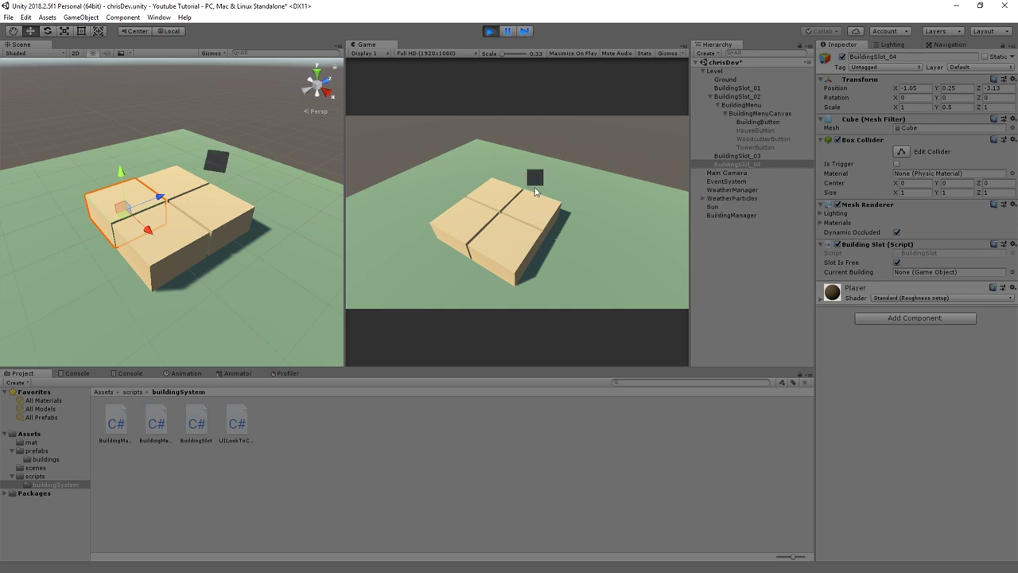
{"action": "left_click", "coordinate": [535, 171]}
{"action": "left_click", "coordinate": [534, 160]}
{"action": "left_click", "coordinate": [490, 186]}
{"action": "left_click", "coordinate": [492, 166]}
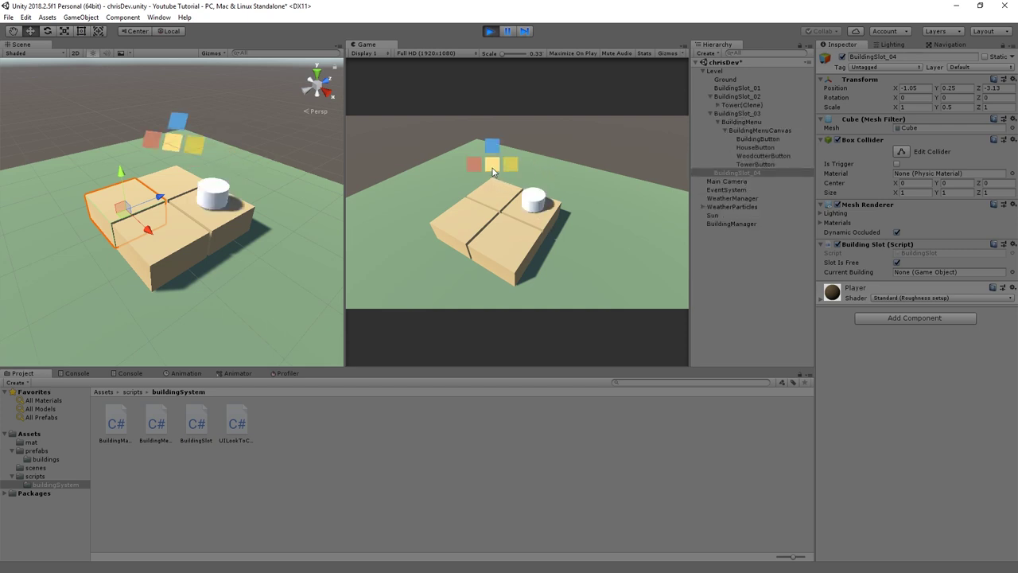
{"action": "left_click", "coordinate": [510, 161]}
{"action": "left_click", "coordinate": [501, 229]}
{"action": "left_click", "coordinate": [501, 212]}
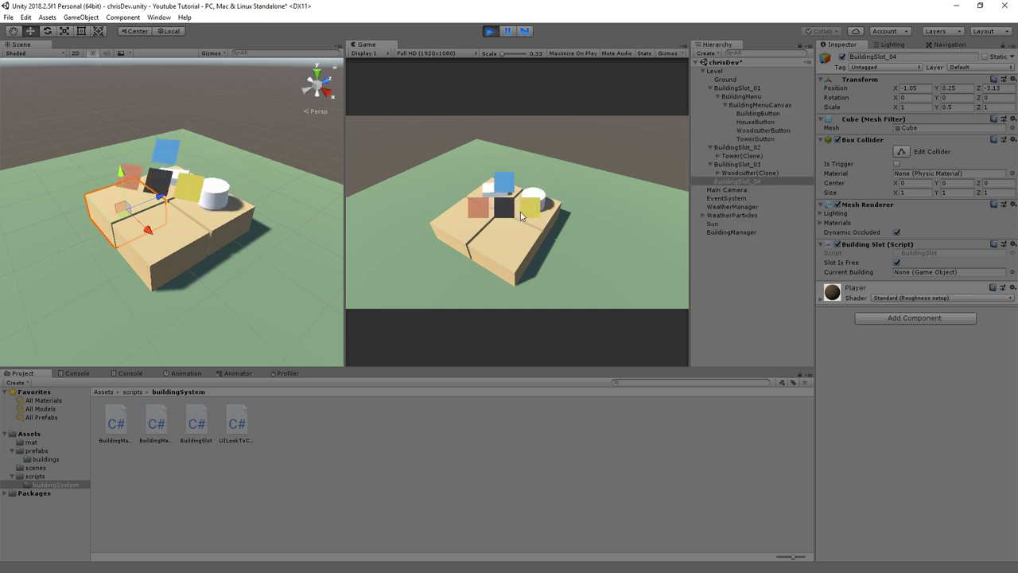
{"action": "left_click", "coordinate": [520, 211]}
{"action": "left_click", "coordinate": [458, 197]}
{"action": "left_click", "coordinate": [454, 189]}
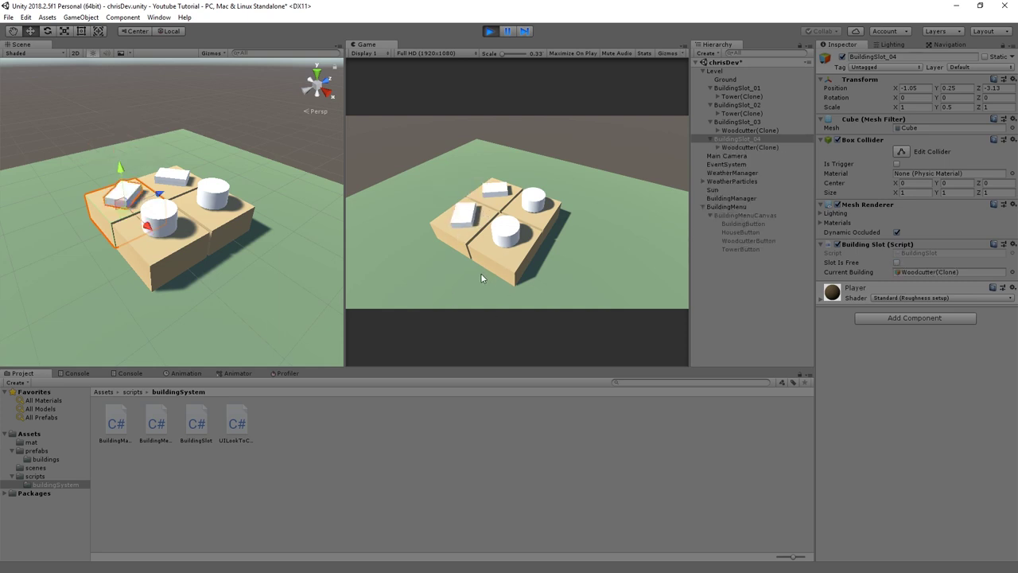
{"action": "left_click", "coordinate": [491, 32]}
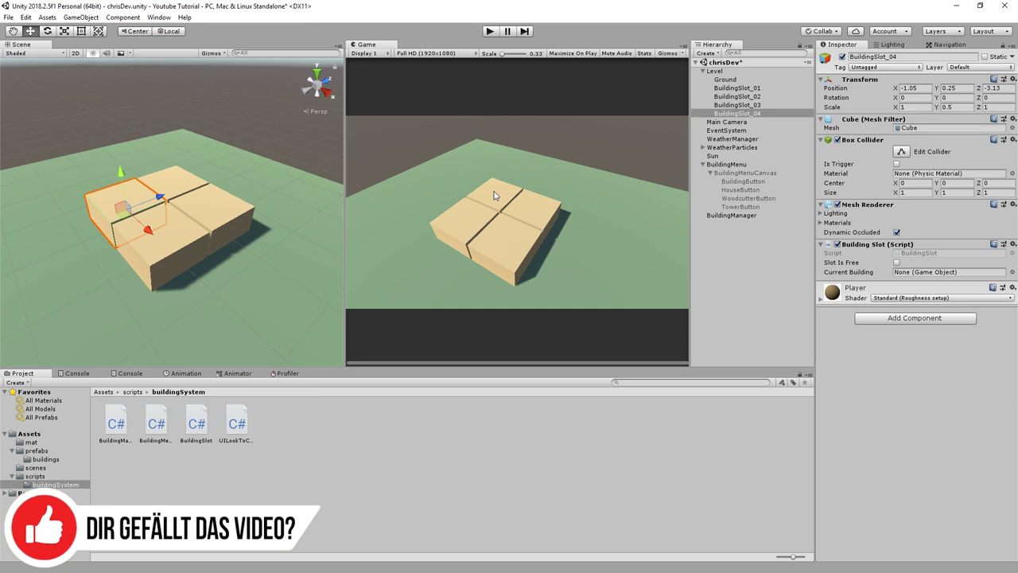
- Collapse BuildingMenu in the Hierarchy and deselect BuildingSlot_04
{"action": "left_click", "coordinate": [703, 164]}
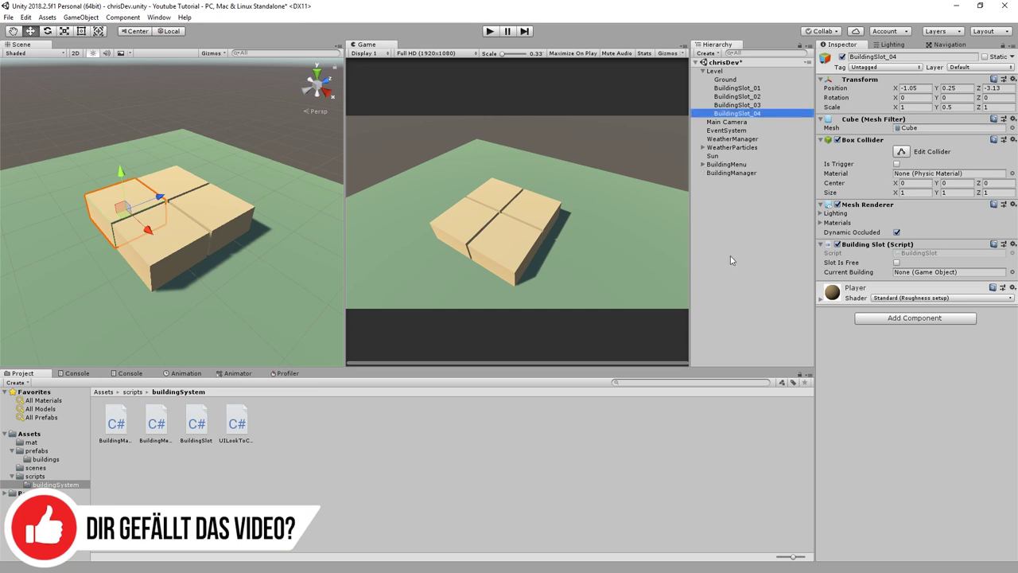
{"action": "left_click", "coordinate": [730, 256]}
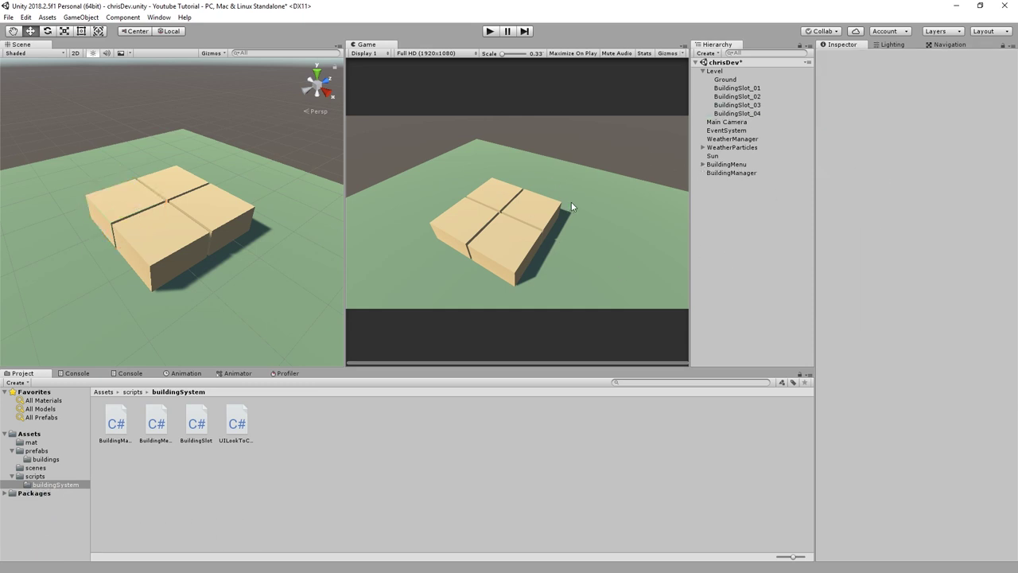